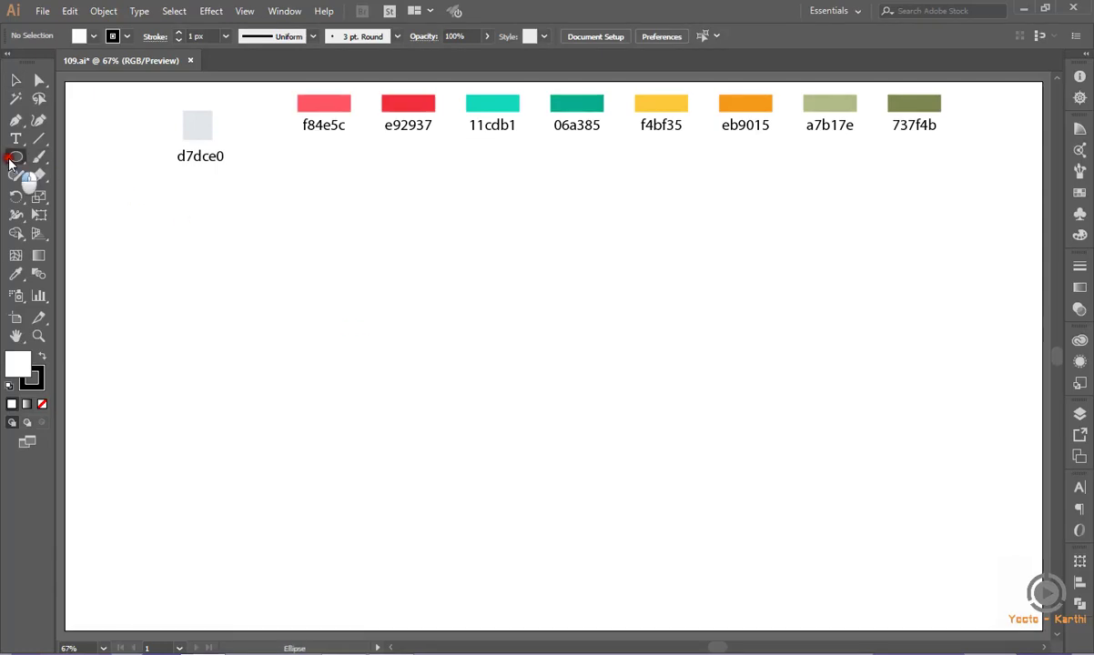
Step: Draw a 200×200 px square near the middle of the artboard
left_click_drag(15, 157, 72, 159)
left_click(471, 247)
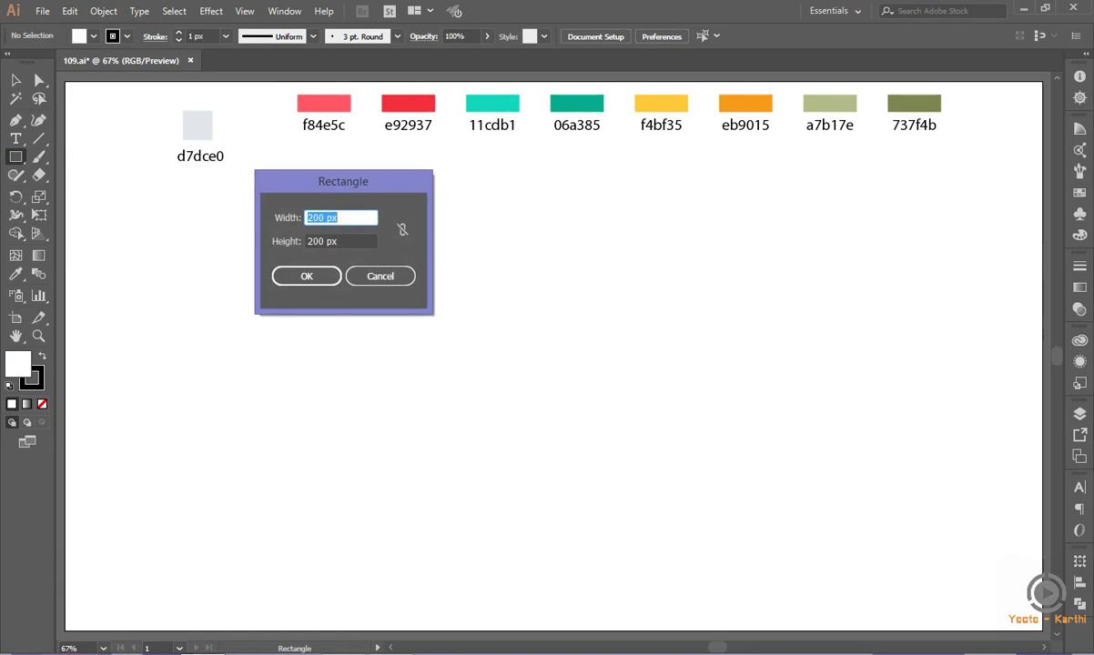
key("Return")
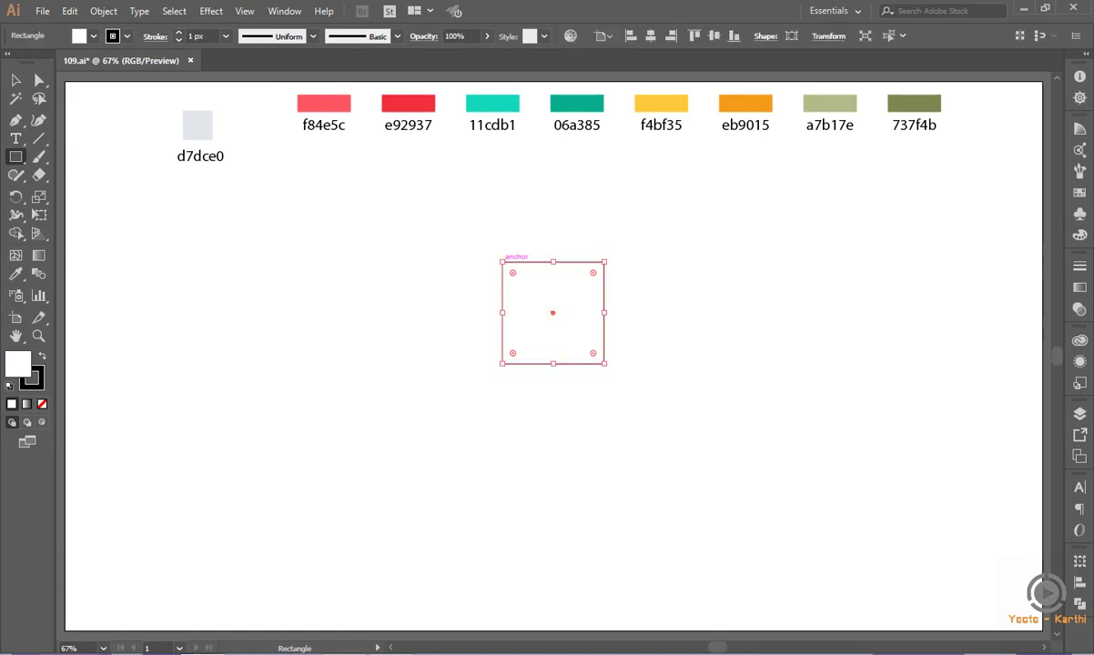
Step: Give the square a light grey fill and no stroke
left_click(108, 35)
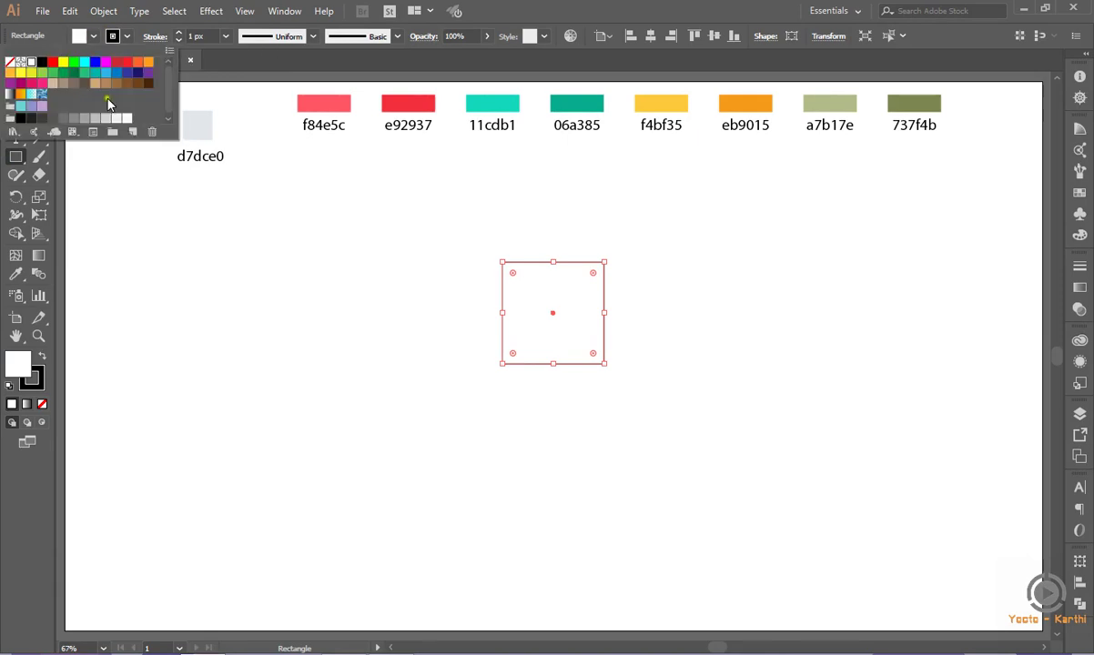
left_click(116, 117)
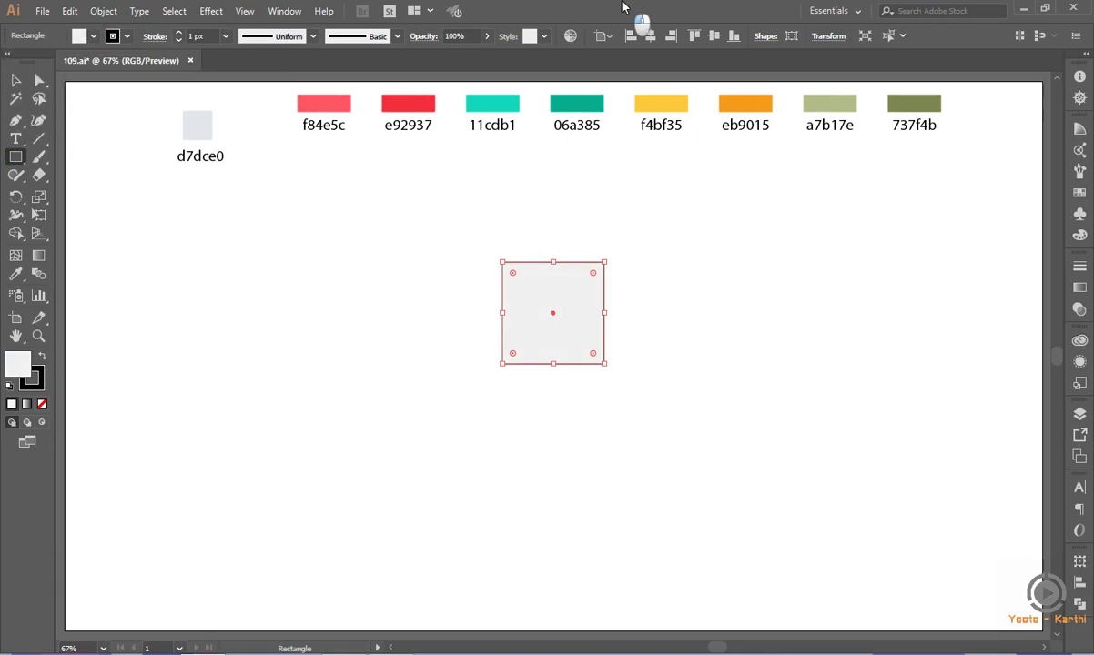
left_click(127, 37)
left_click(10, 61)
left_click(335, 242)
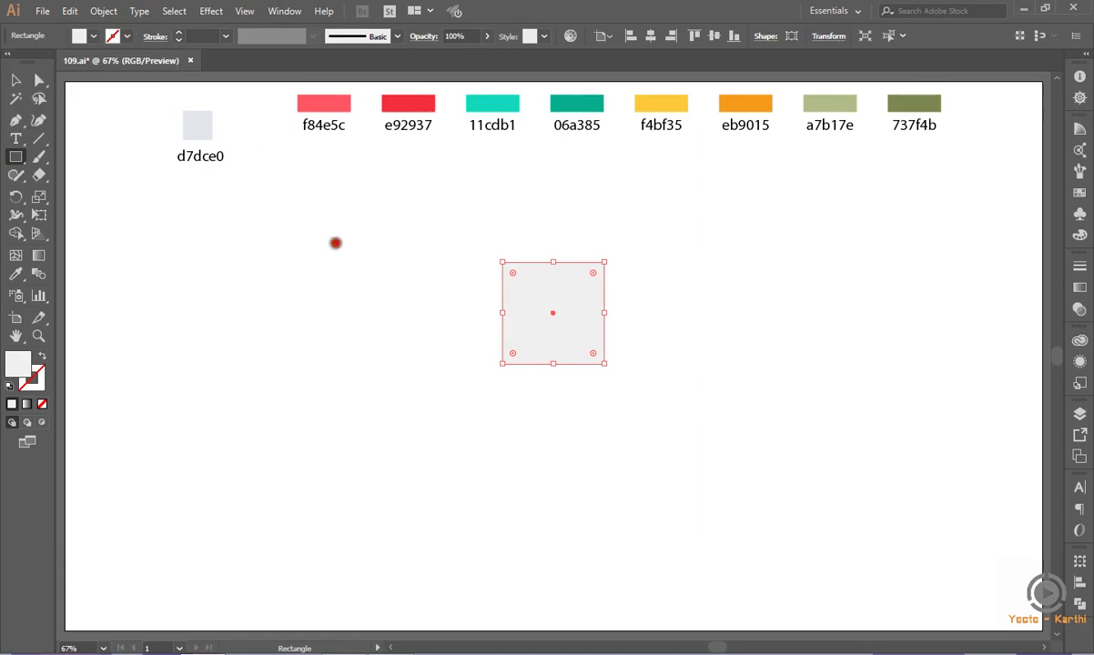
left_click(373, 279)
Step: Switch to the Ellipse tool and bring up the size dialog for a new ellipse
left_click(15, 157)
left_click(52, 193)
left_click(369, 236)
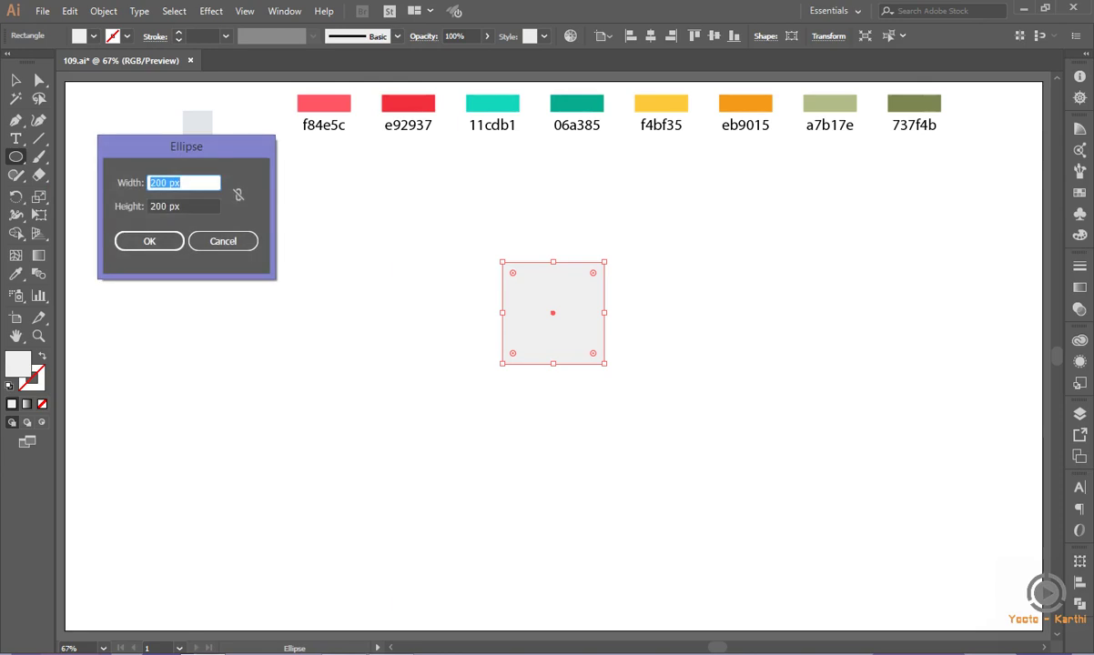
Step: Create a 100×200 px ellipse, then select the grey square
type("100")
key("Return")
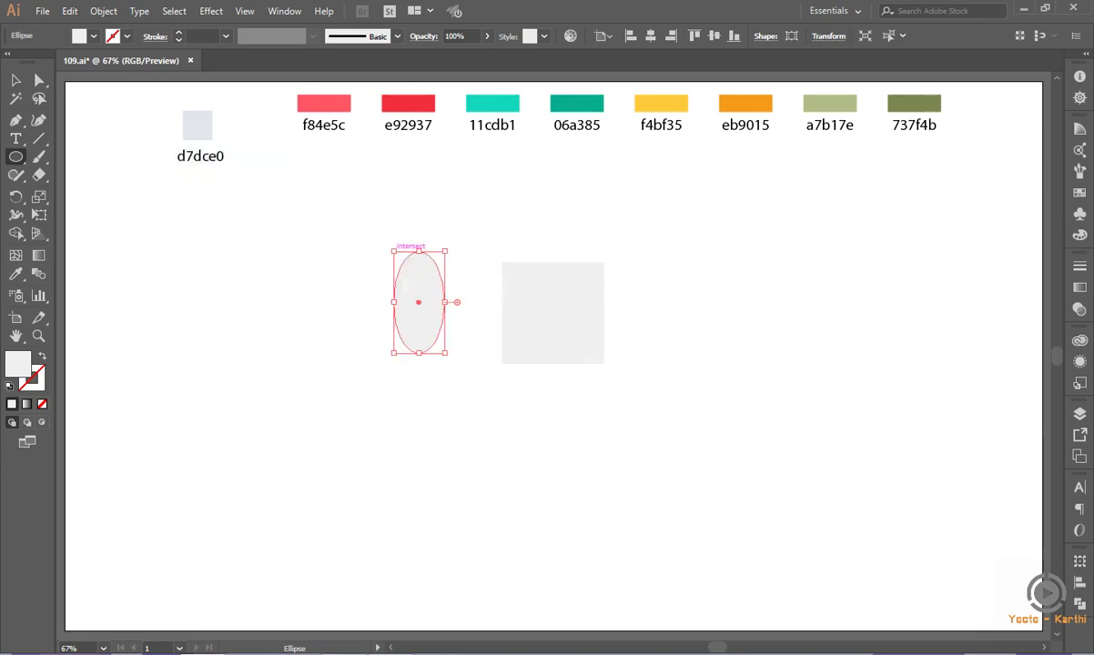
left_click(16, 80)
left_click(521, 289)
Step: Move the square's bottom-left anchor 50 px inward horizontally
left_click(37, 81)
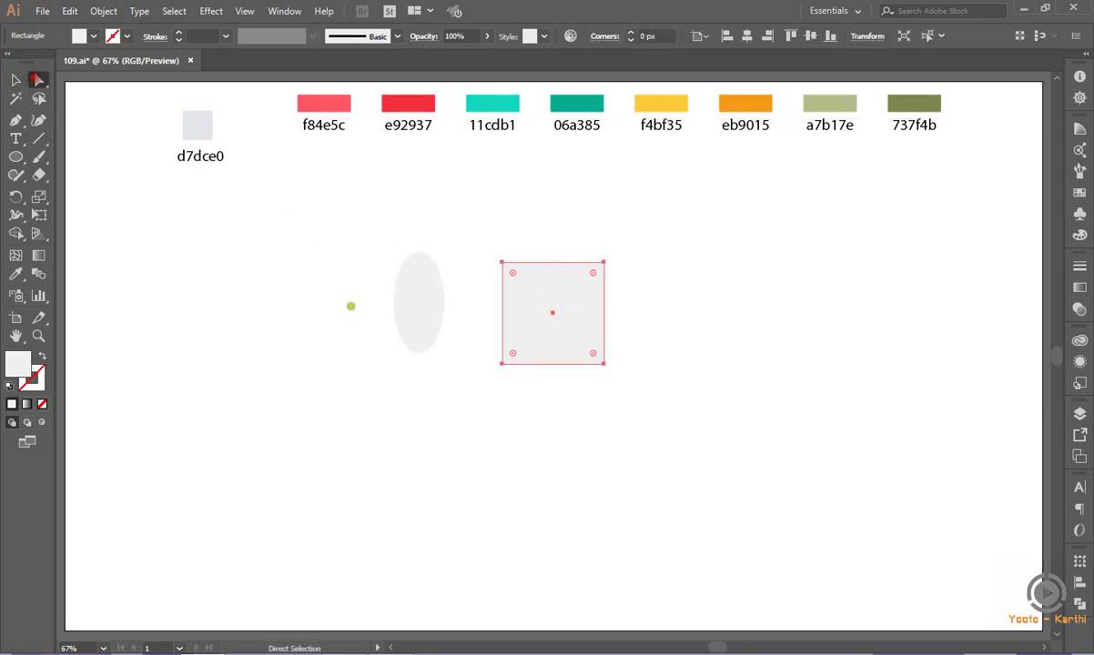
left_click(502, 363)
key("Return")
key("Tab")
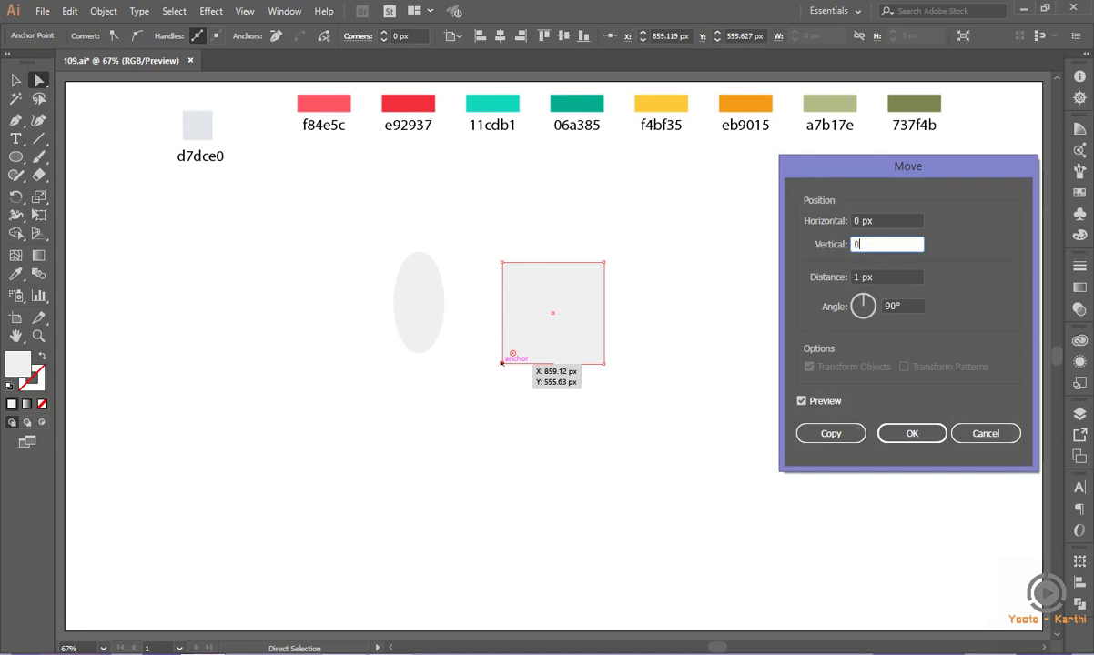
type("0")
key("shift+Tab")
type("50")
key("Tab")
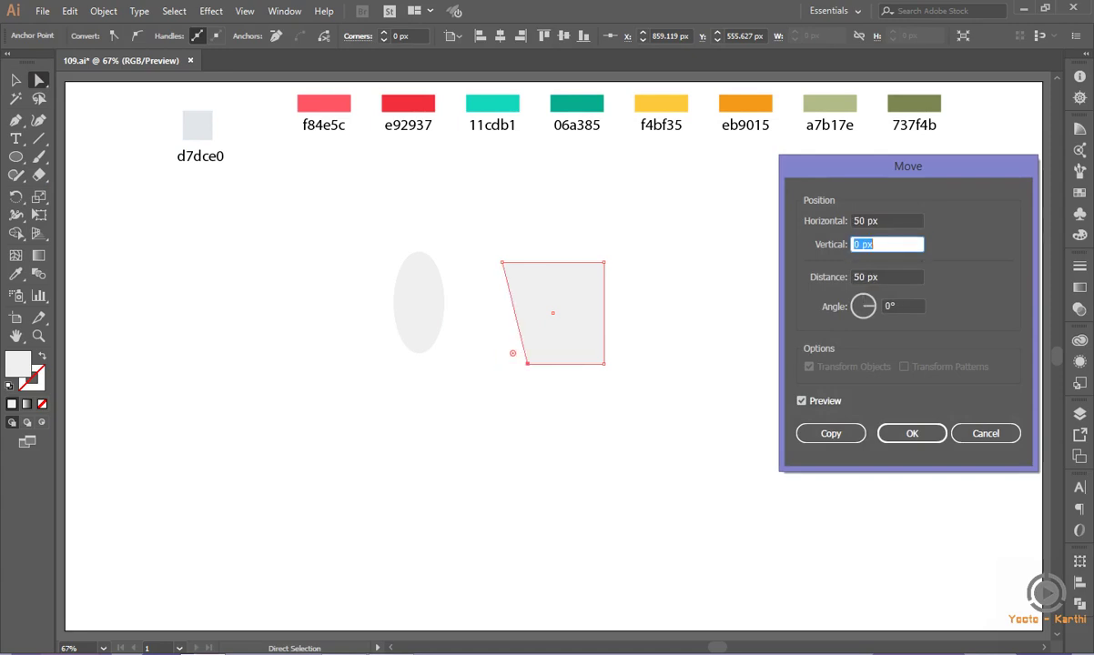
key("Return")
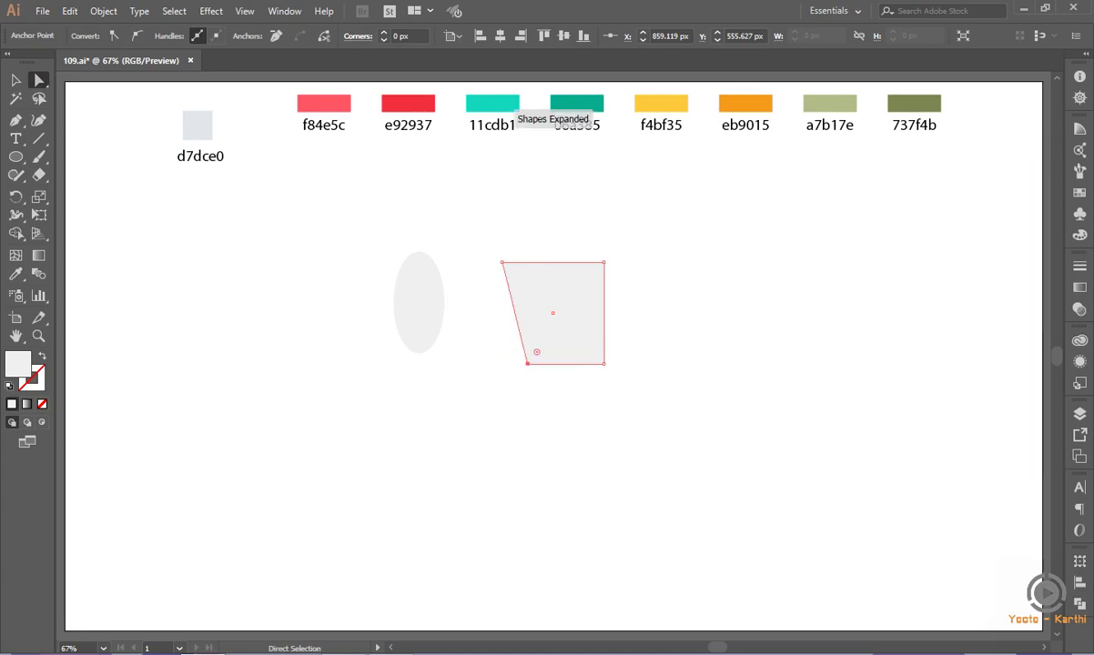
Step: Move the bottom-right anchor -50 px horizontally, forming a downward-narrowing trapezoid
left_click(601, 365)
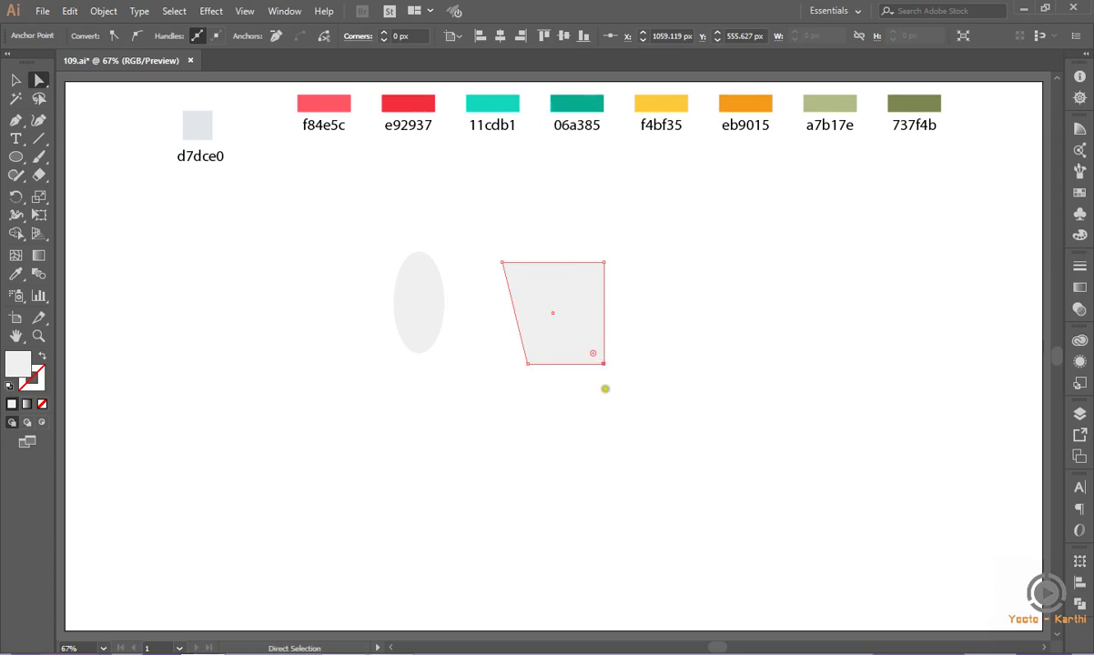
key("Return")
type("-50")
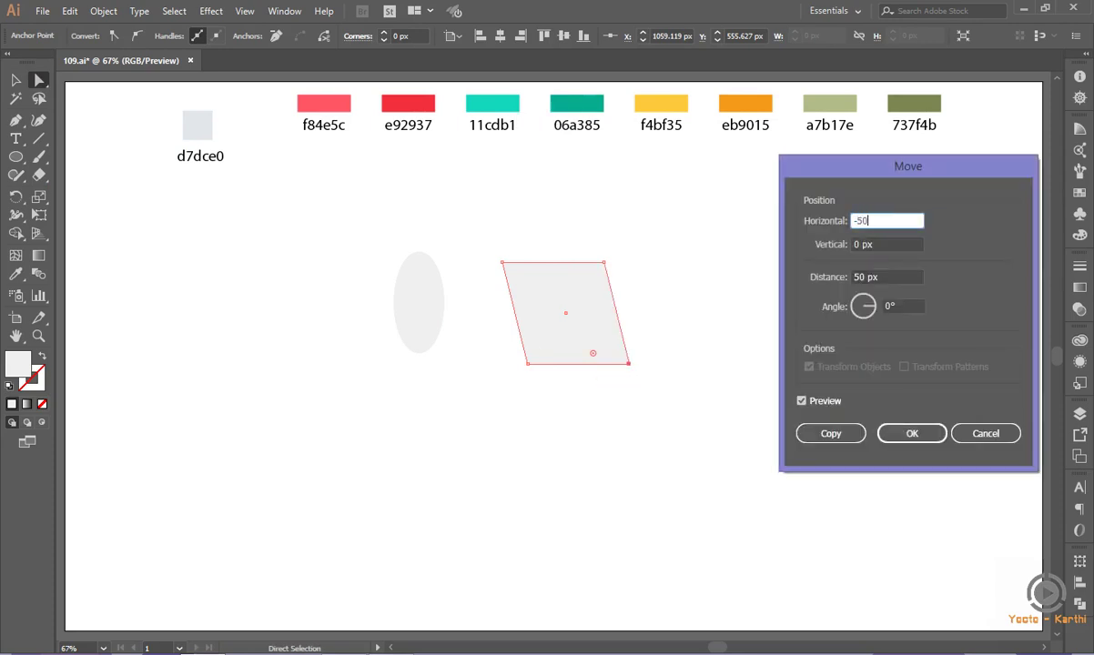
key("Tab")
key("Return")
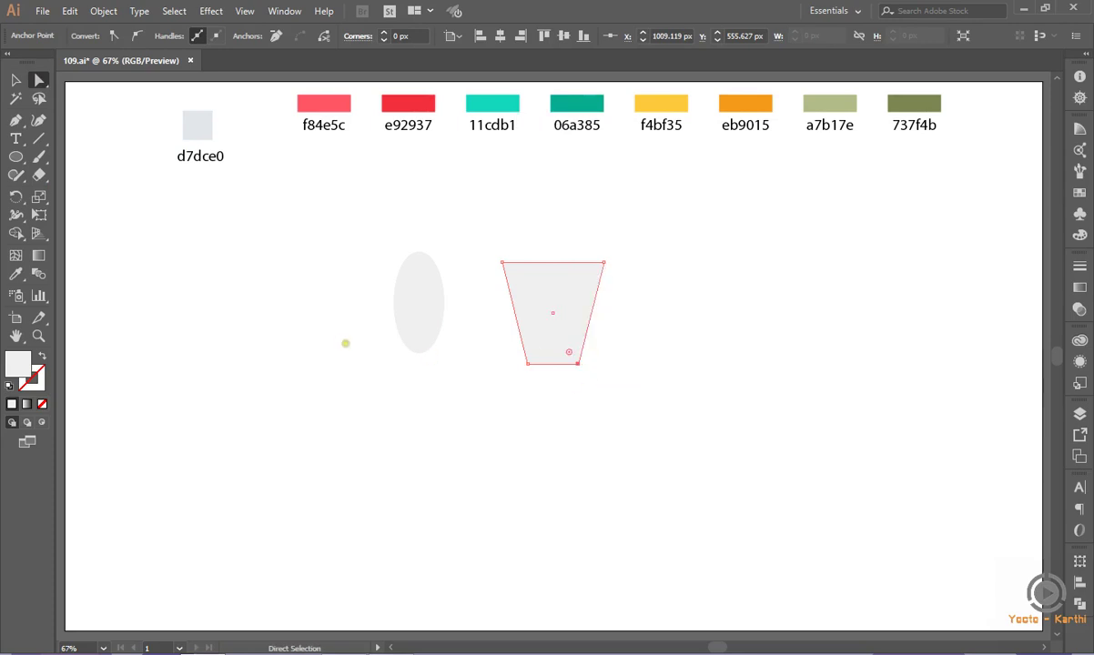
left_click(16, 80)
Step: Place the ellipse over the trapezoid's left edge and a copy over its right edge
left_click(169, 239)
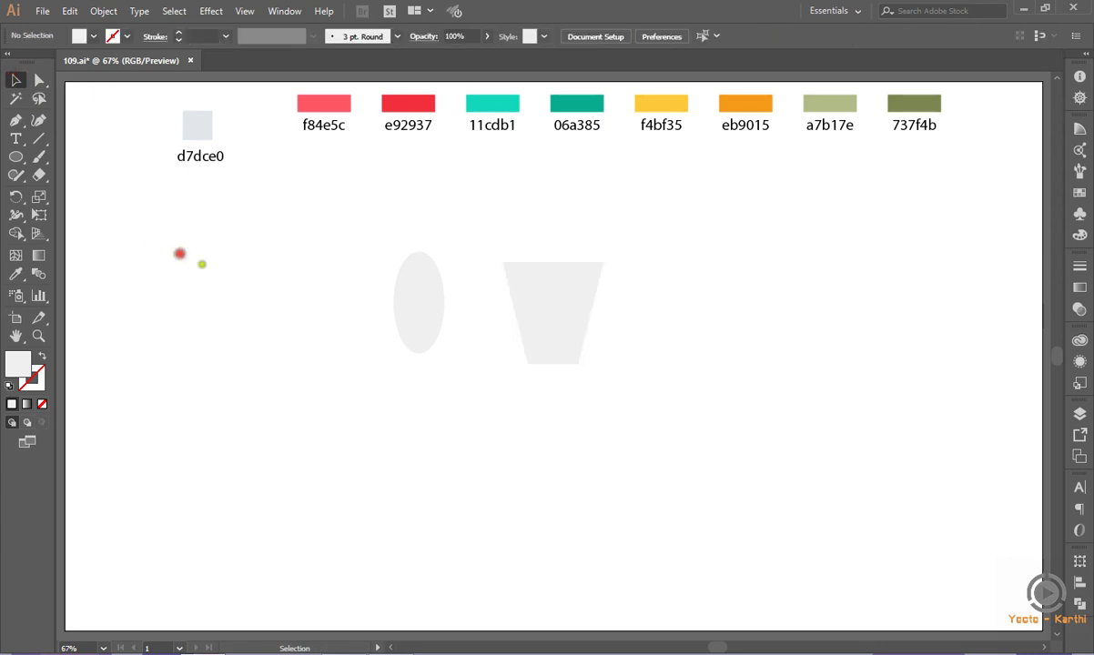
left_click(398, 305)
left_click_drag(415, 300, 493, 318)
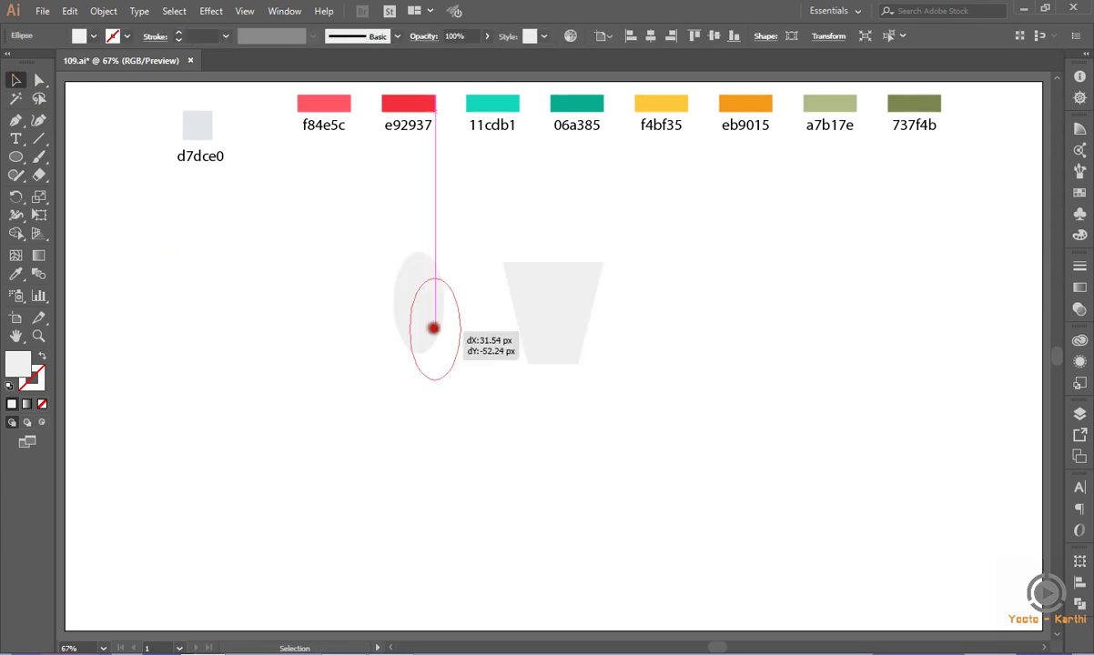
left_click_drag(493, 319, 593, 315)
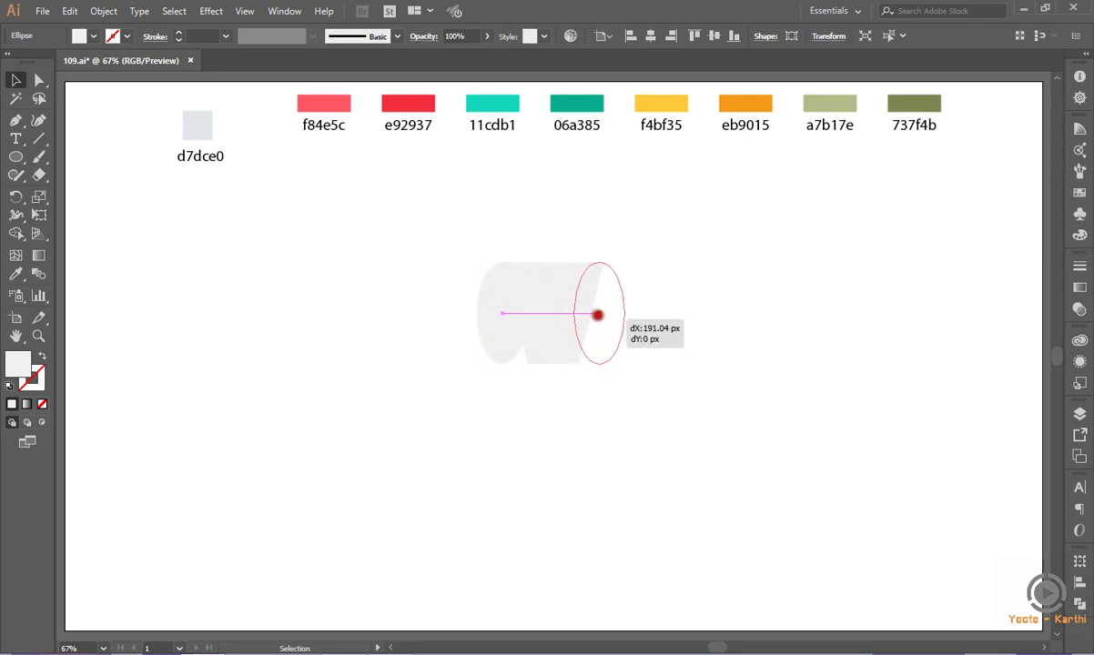
left_click_drag(594, 315, 603, 313)
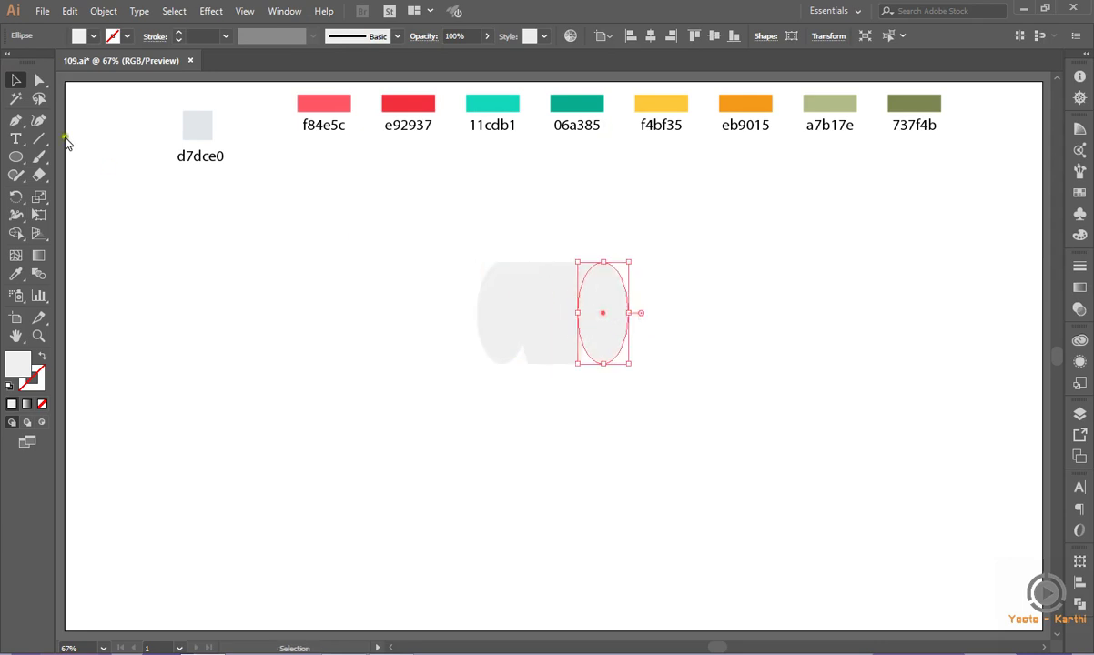
Step: Subtract both ellipses from the trapezoid with Pathfinder Minus Front
left_click(259, 237)
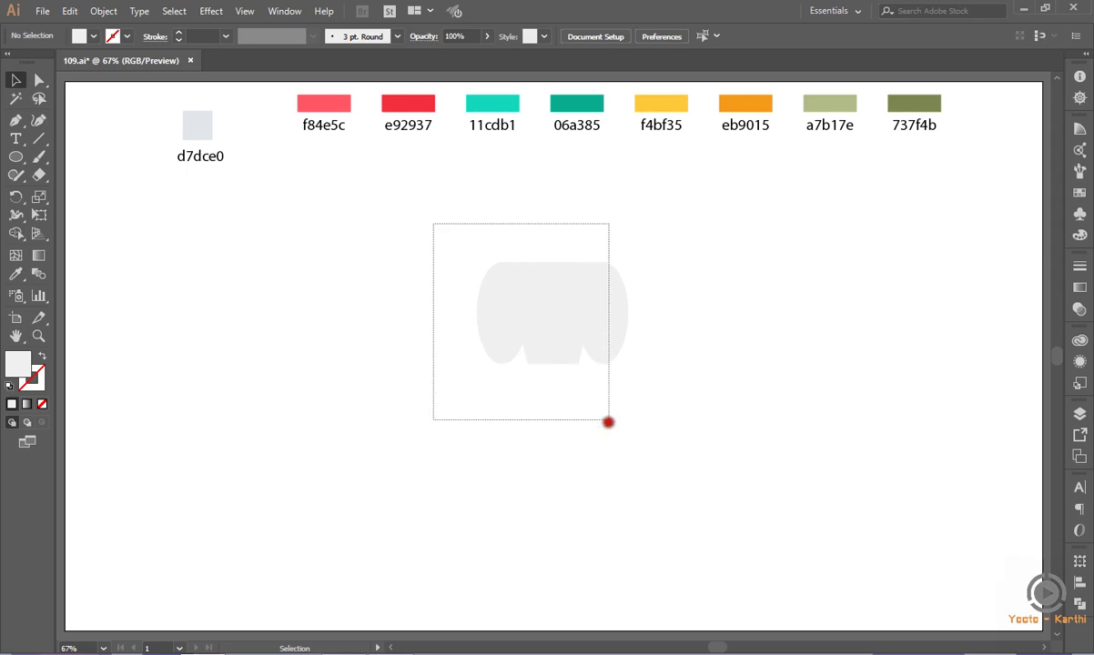
left_click_drag(445, 230, 603, 373)
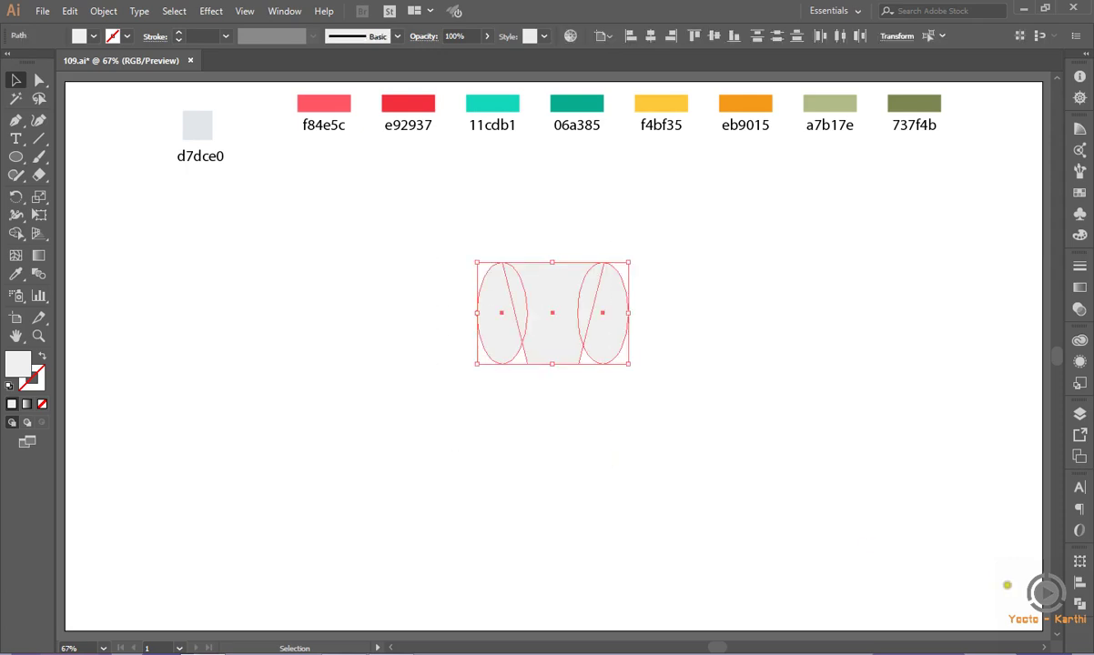
left_click(1079, 603)
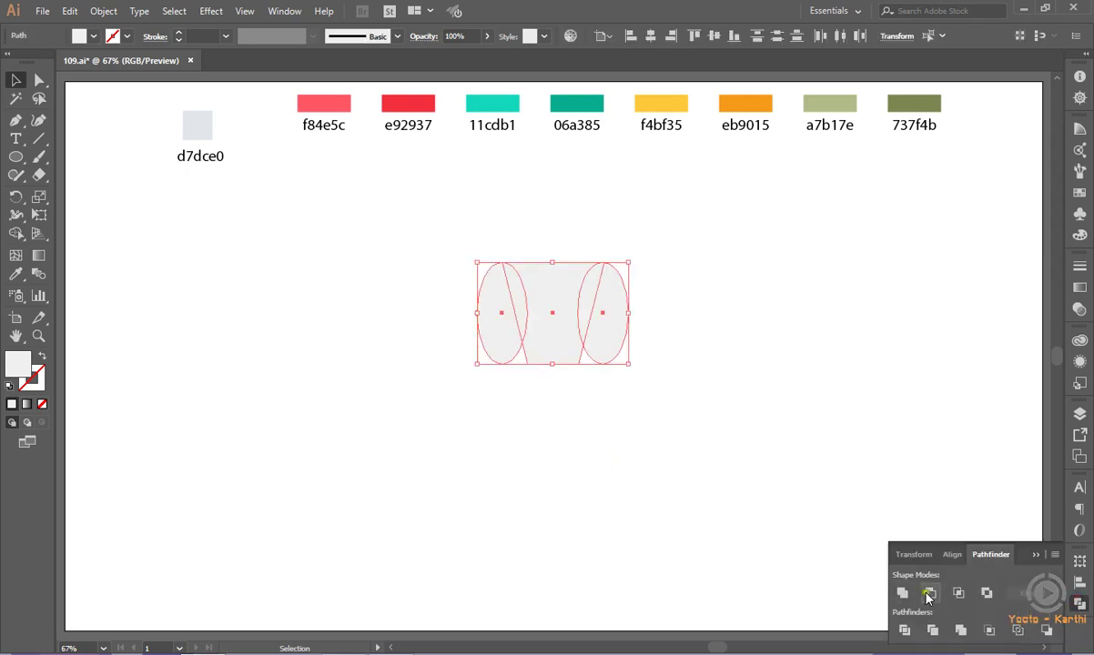
left_click(928, 594)
left_click(706, 393)
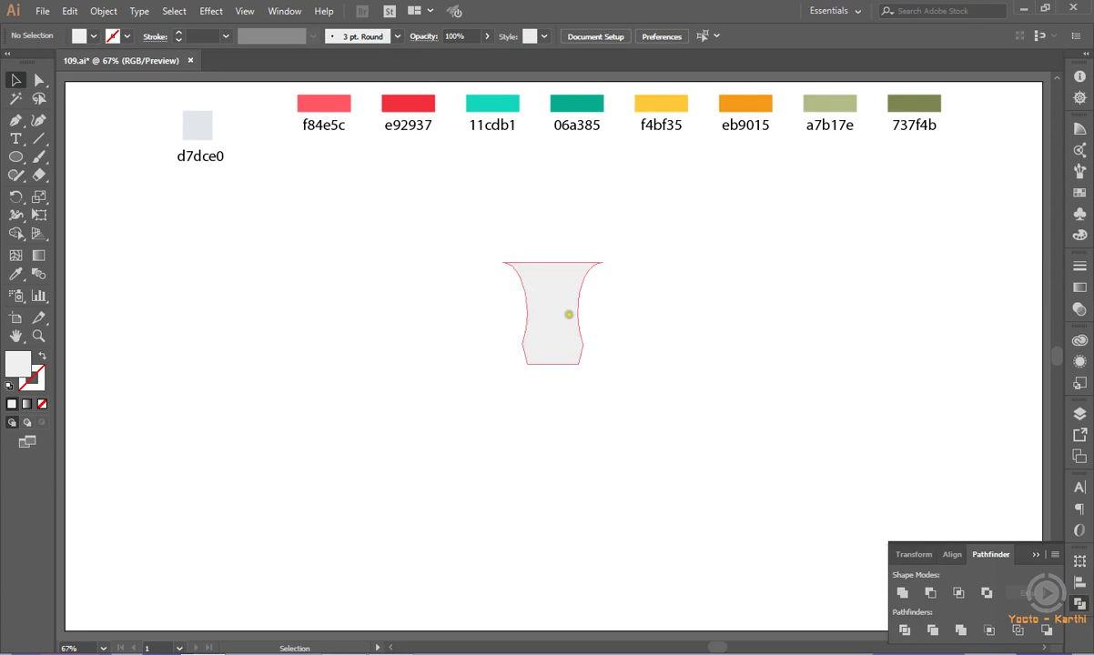
left_click(20, 157)
Step: Create a 350 px circle and move it above the vase shape
left_click(369, 296)
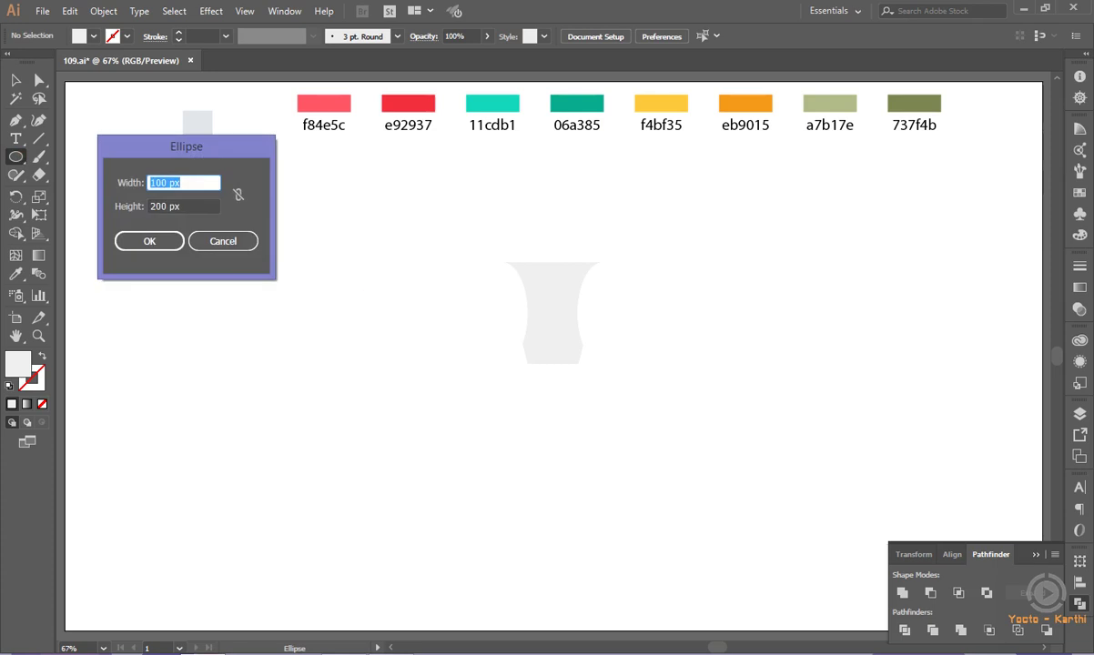
type("35")
type("0")
key("Tab")
type("3")
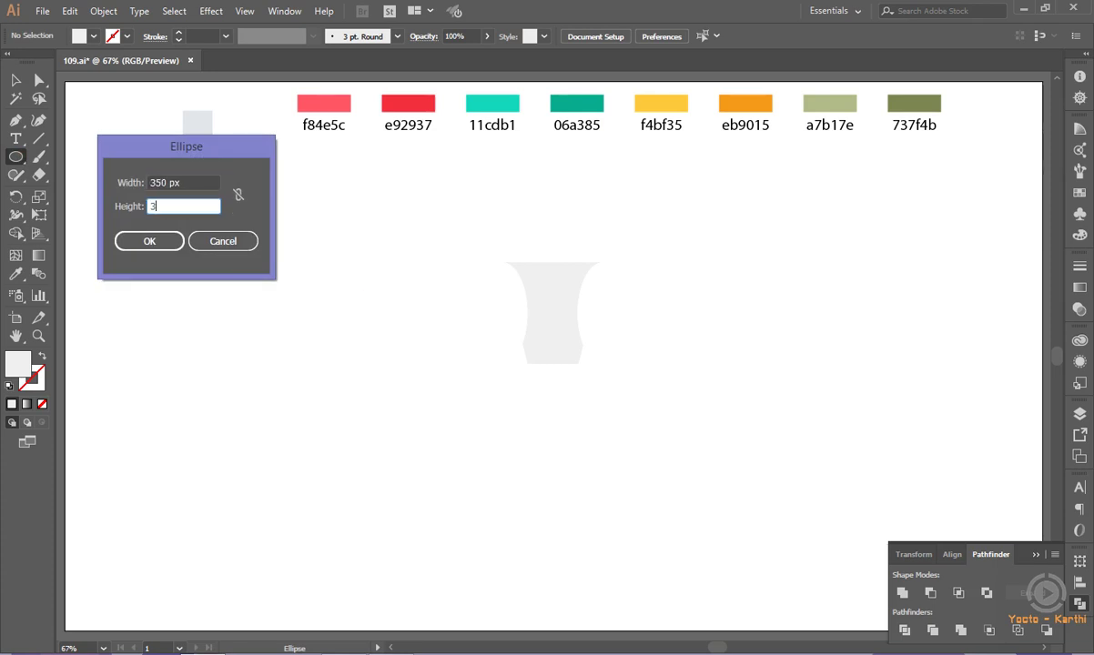
key("Return")
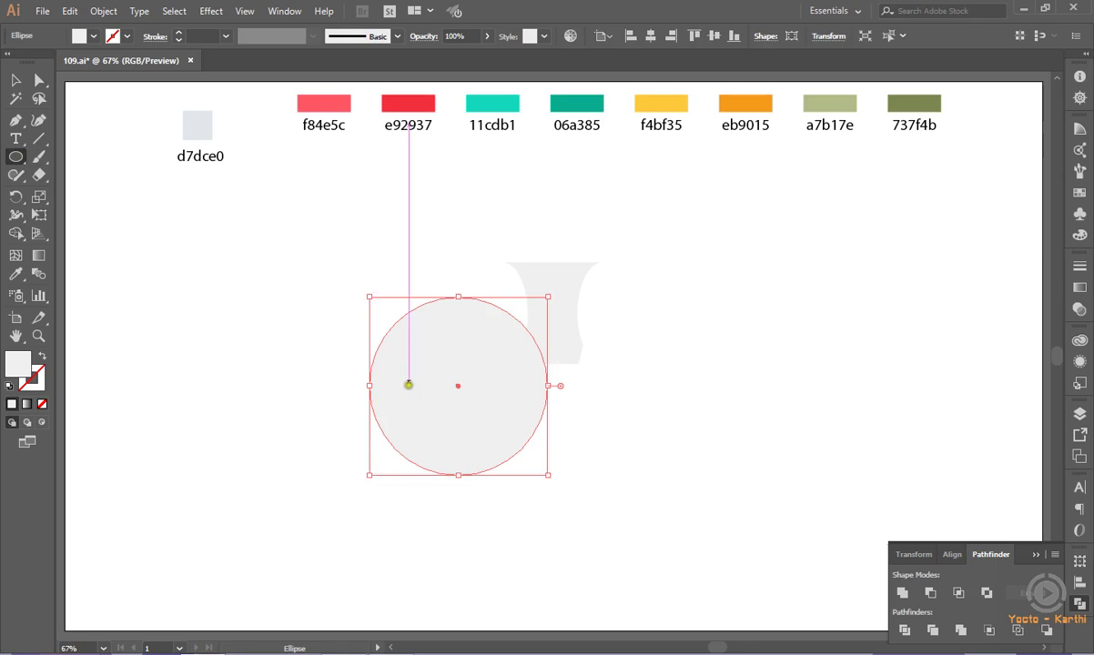
mouse_move(456, 386)
left_mouse_down()
mouse_move(551, 220)
mouse_move(550, 190)
left_mouse_up()
Step: Centre the big circle horizontally over the vase shape, using the vase as key object
scroll(661, 361, "up", 1)
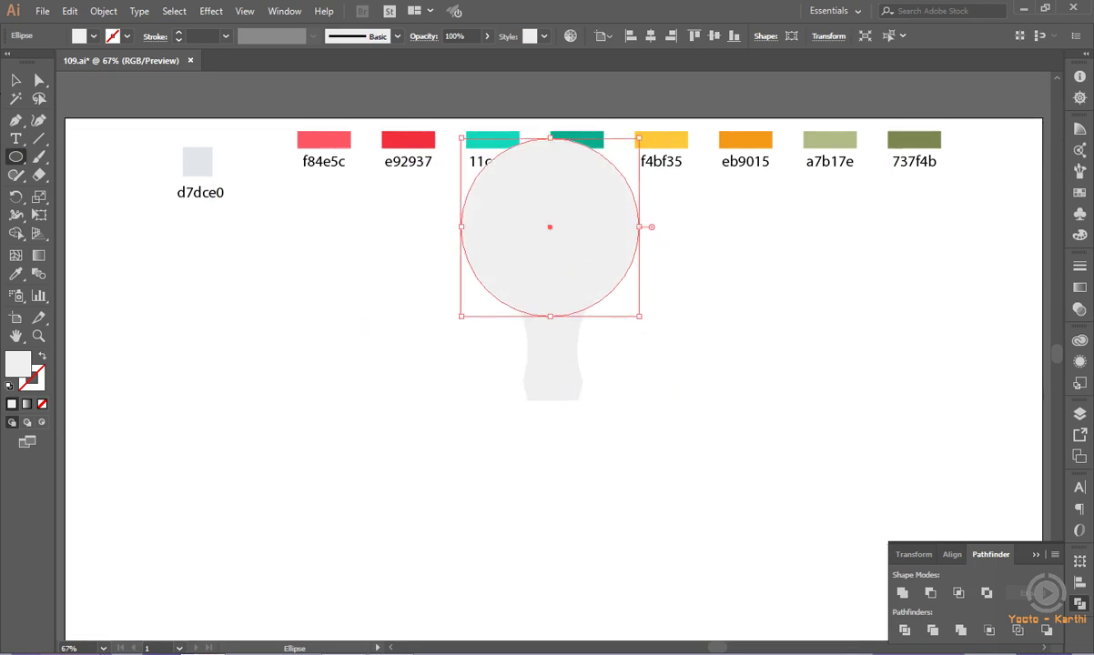
left_click(16, 80)
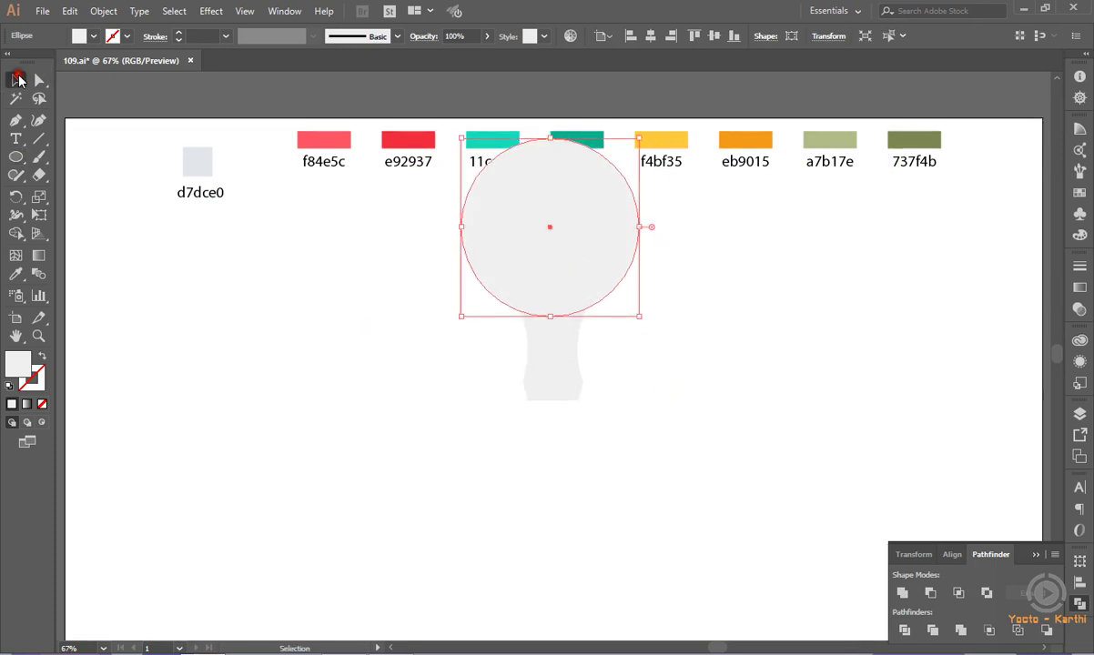
left_click(604, 366)
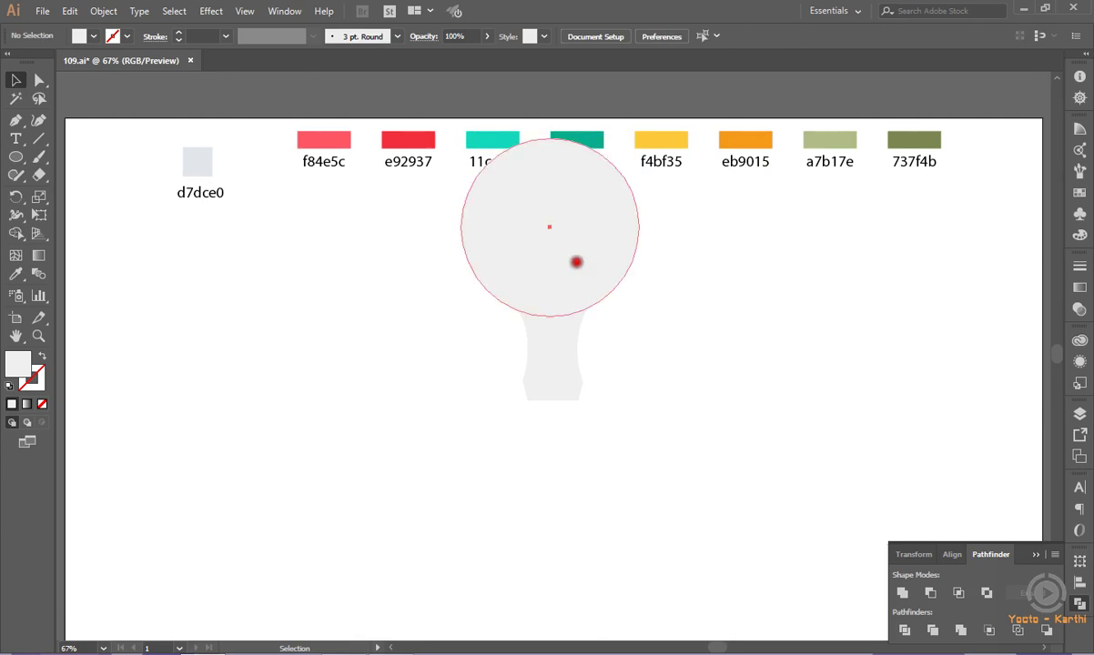
left_click(576, 262)
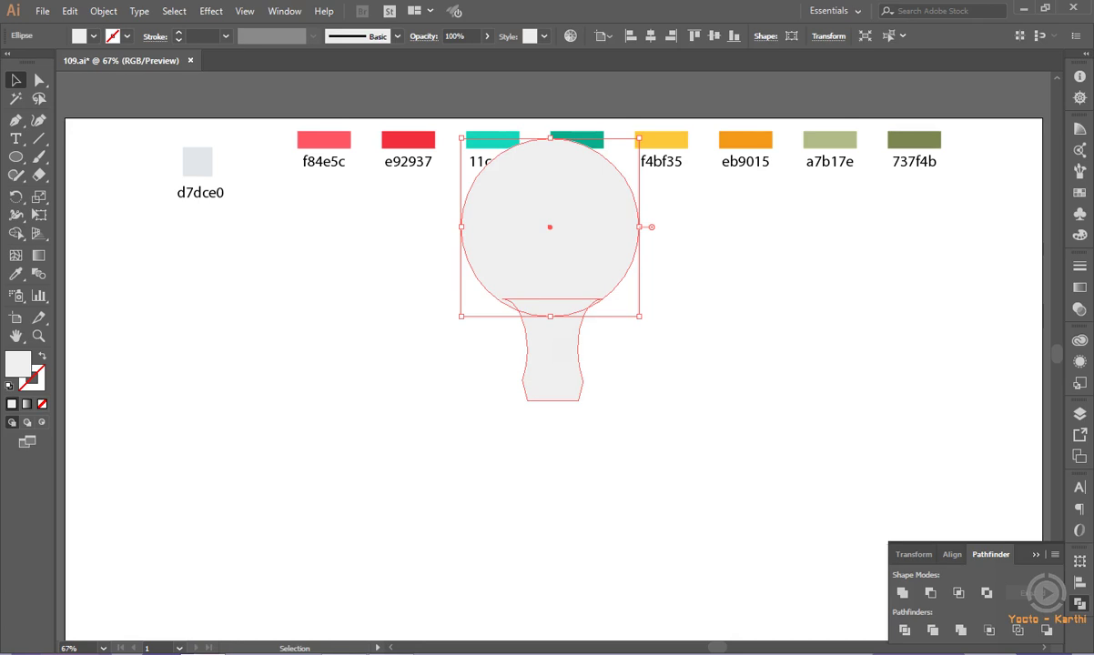
left_click(570, 370, "shift")
left_click(570, 371)
left_click(652, 36)
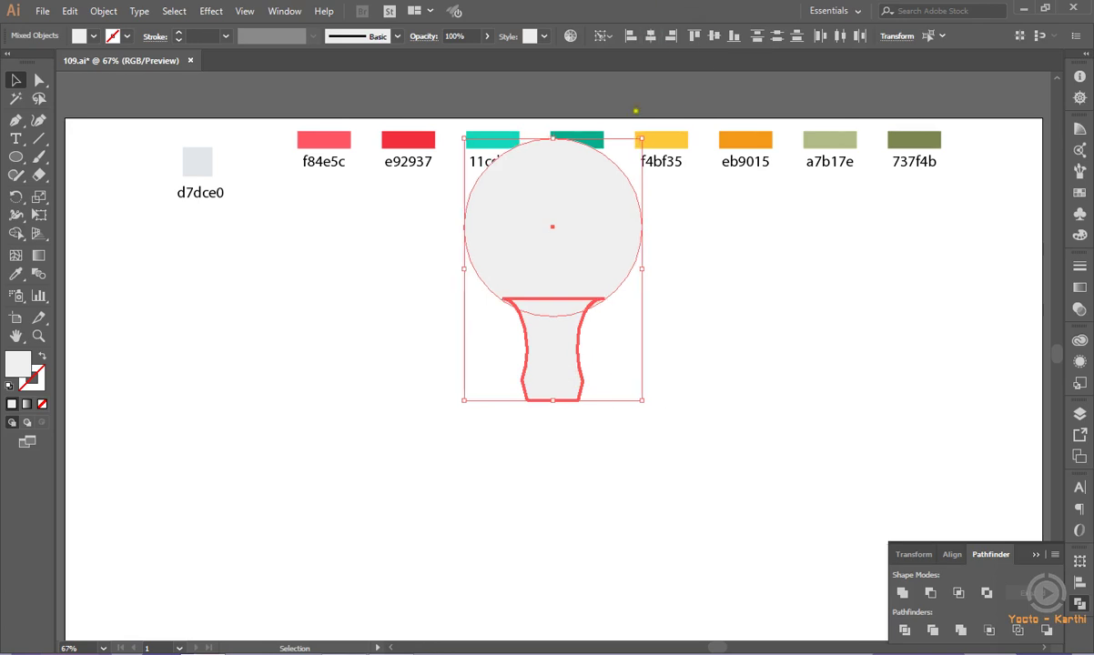
left_click(708, 278)
left_click(586, 230)
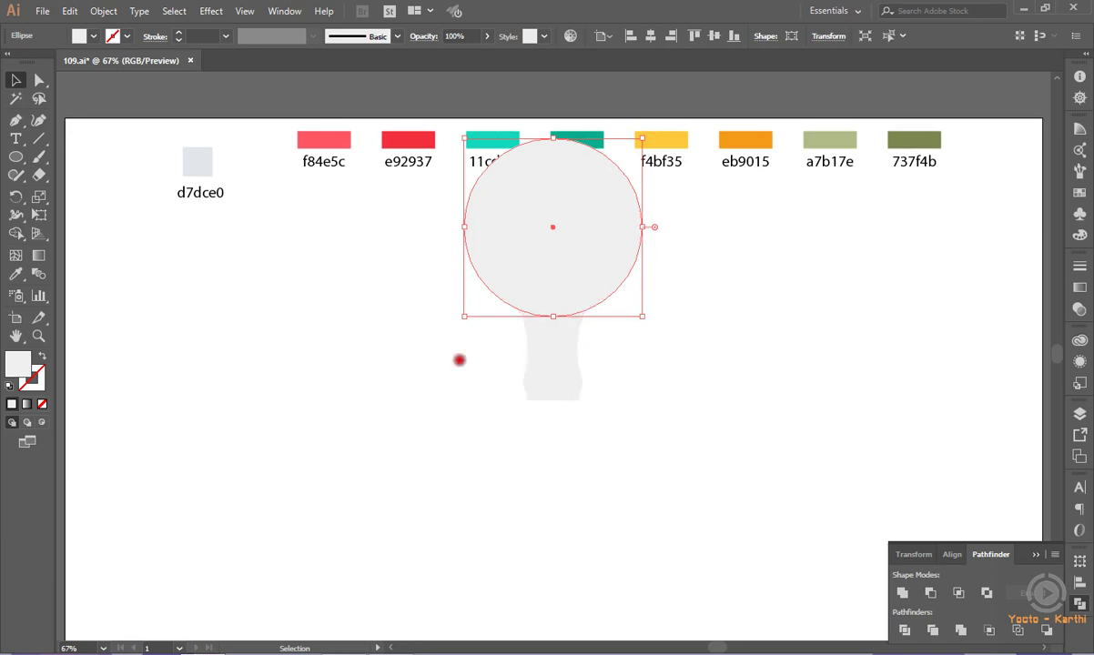
left_click(459, 361)
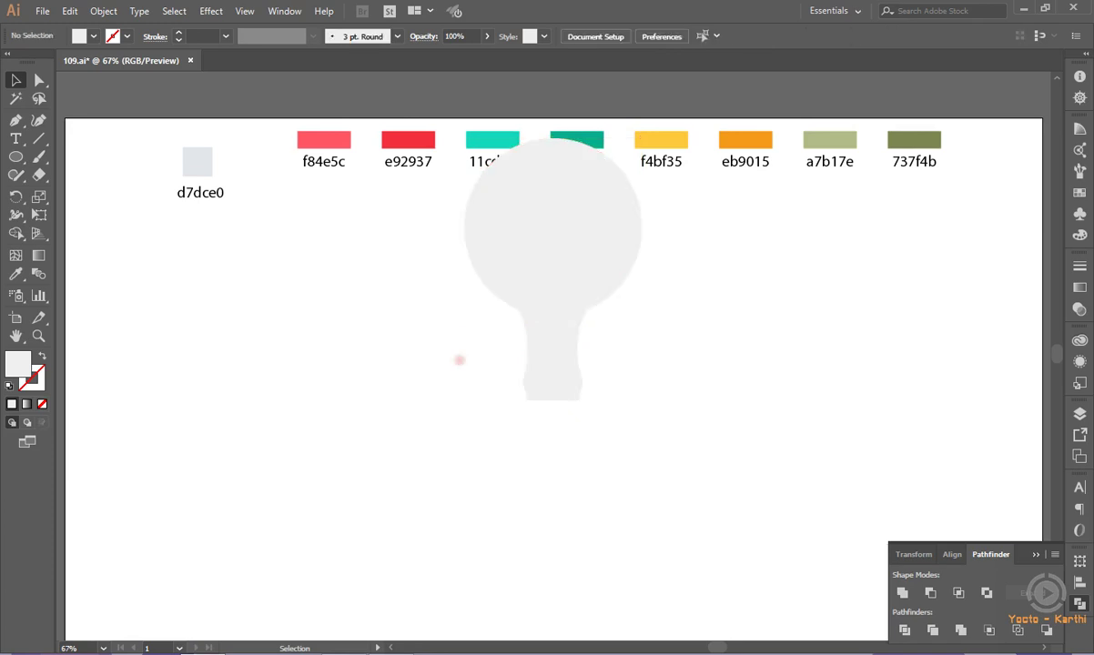
left_click(16, 157)
Step: Create a 200×200 px circle and place it at the bottom of the neck
left_click(254, 284)
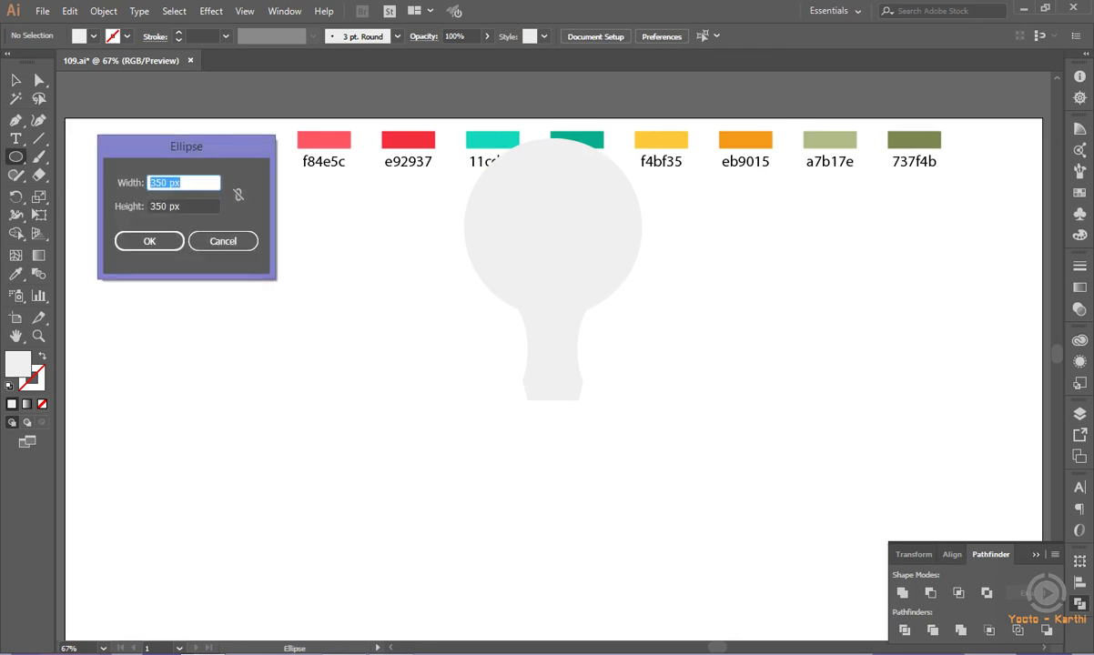
type("200")
key("Tab")
type("2")
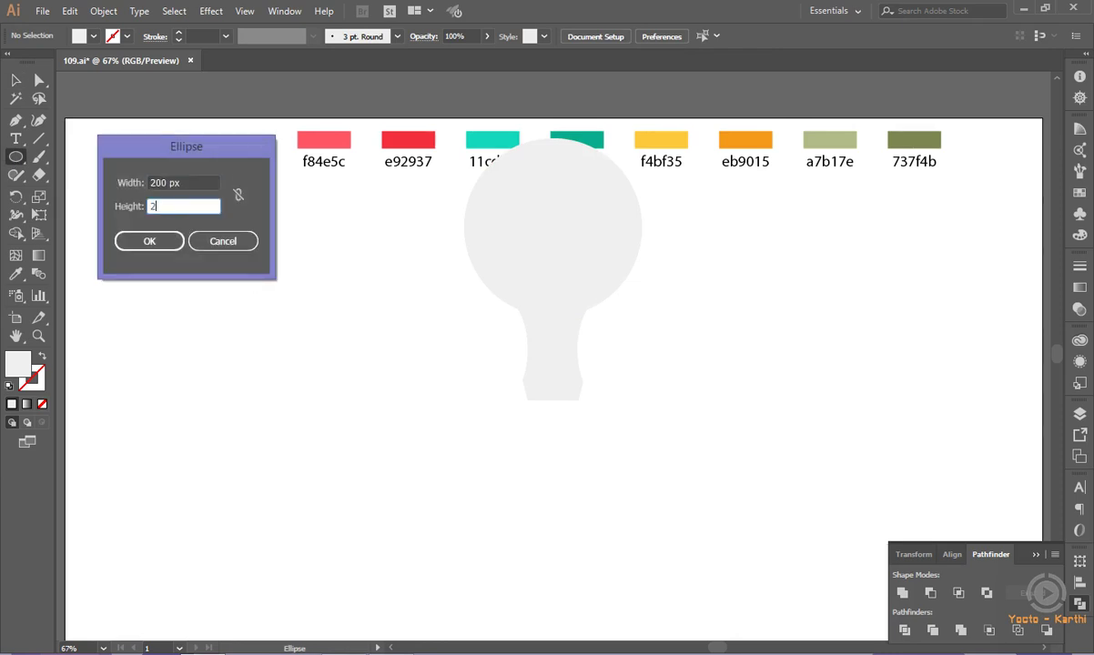
key("Return")
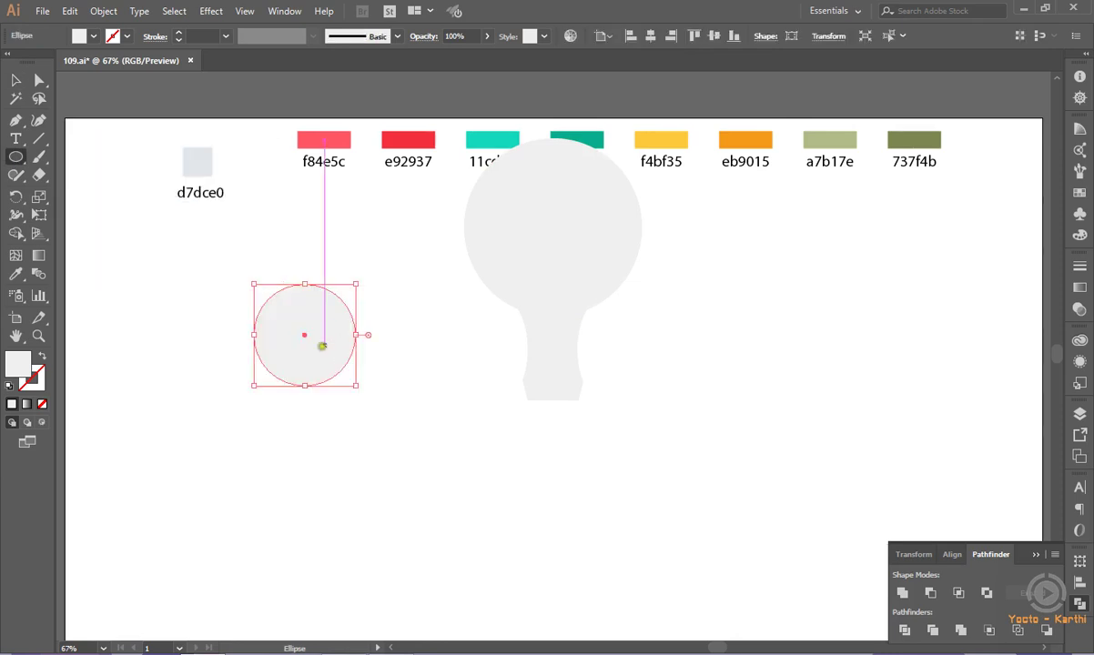
left_click_drag(305, 336, 552, 418)
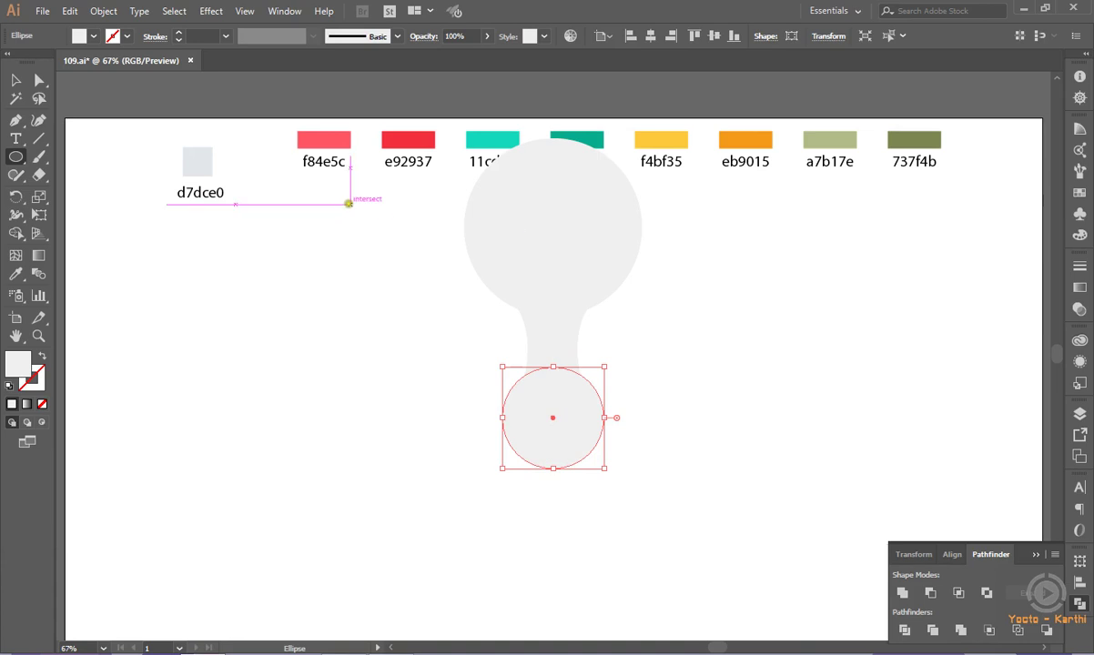
key("v")
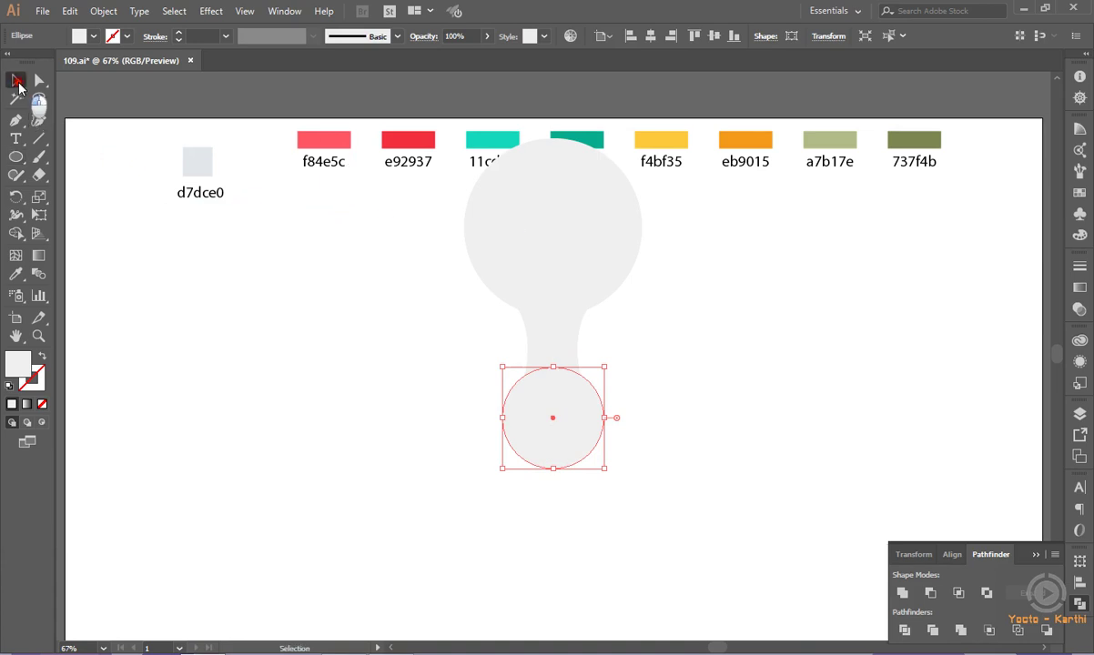
left_click(252, 370)
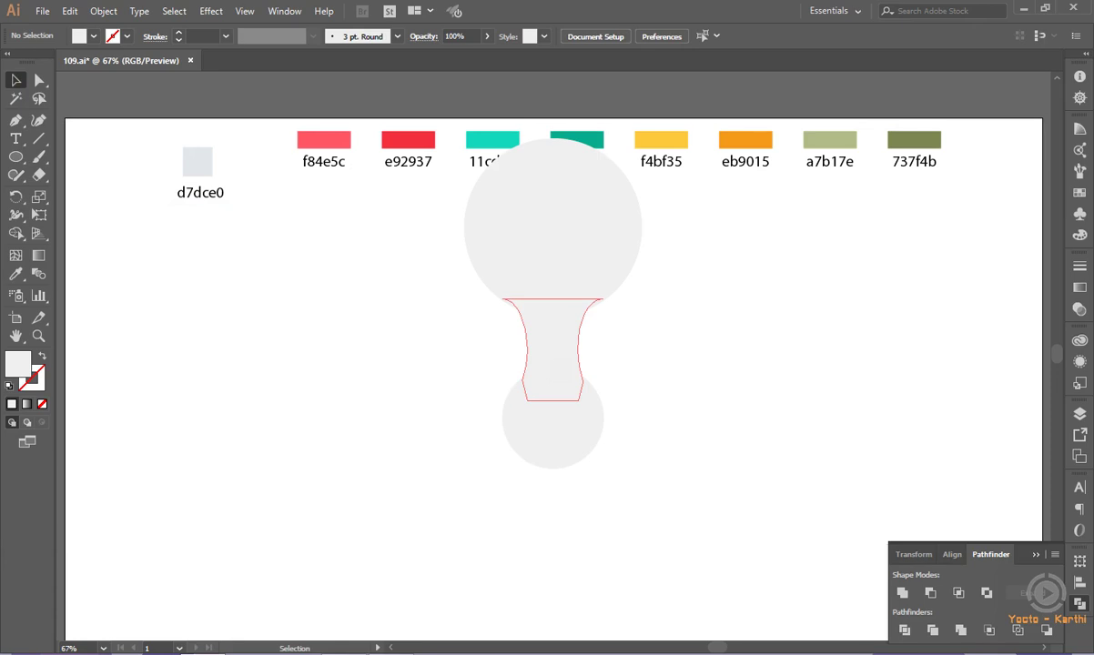
Step: Fill the neck connector with f84e5c red using the Eyedropper
left_click_drag(481, 346, 572, 386)
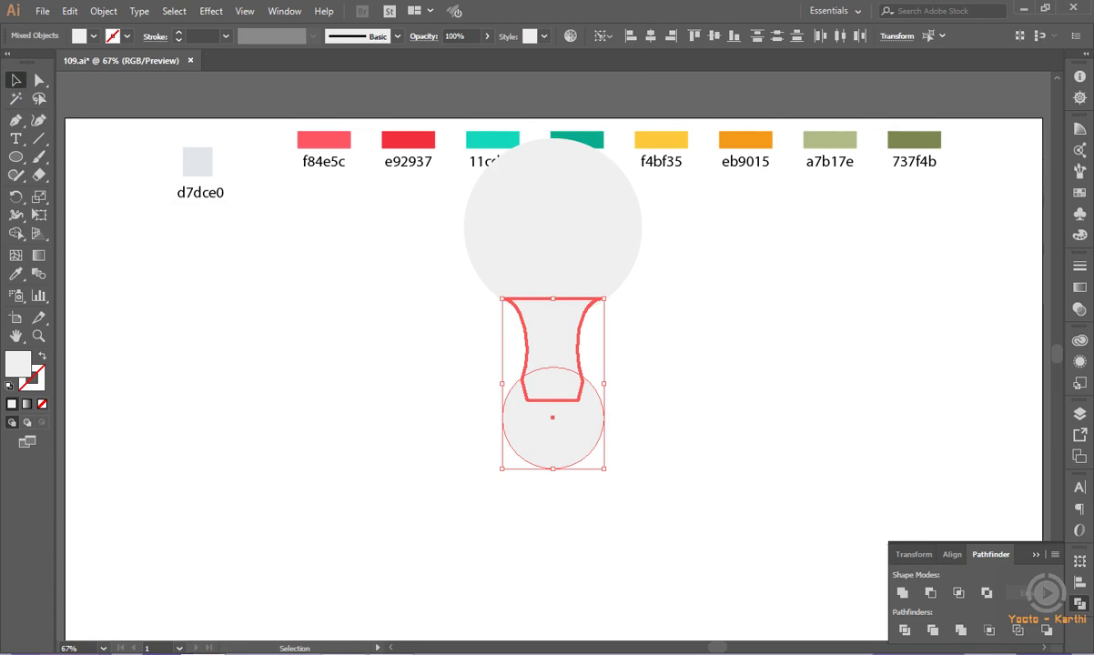
left_click(645, 305)
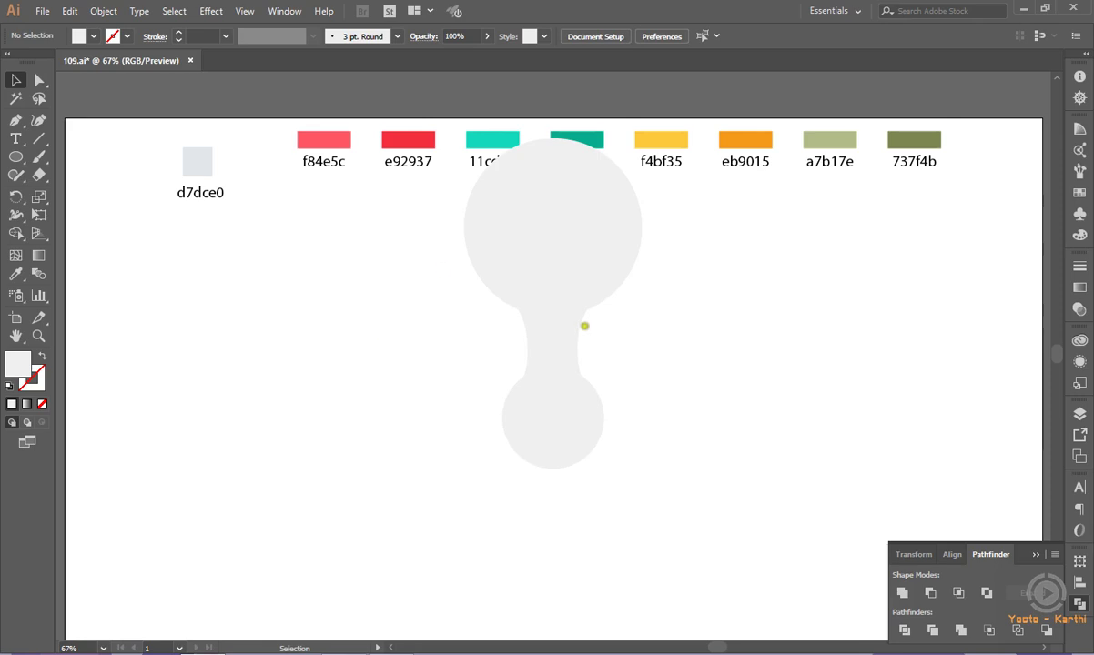
left_click(532, 337)
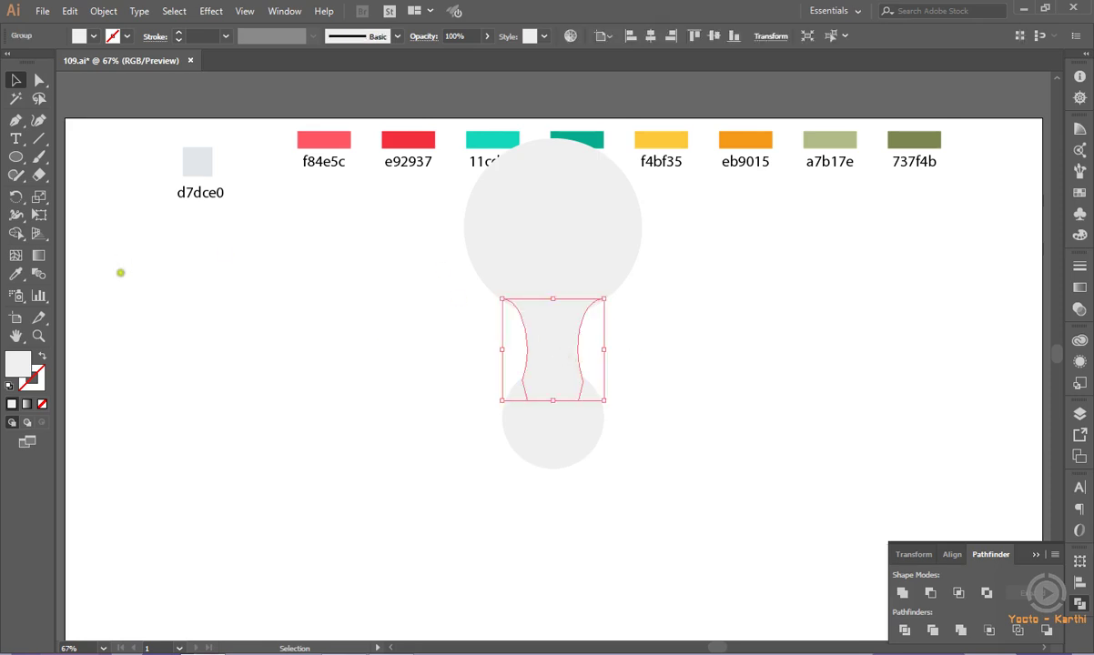
left_click(16, 273)
left_click(305, 140)
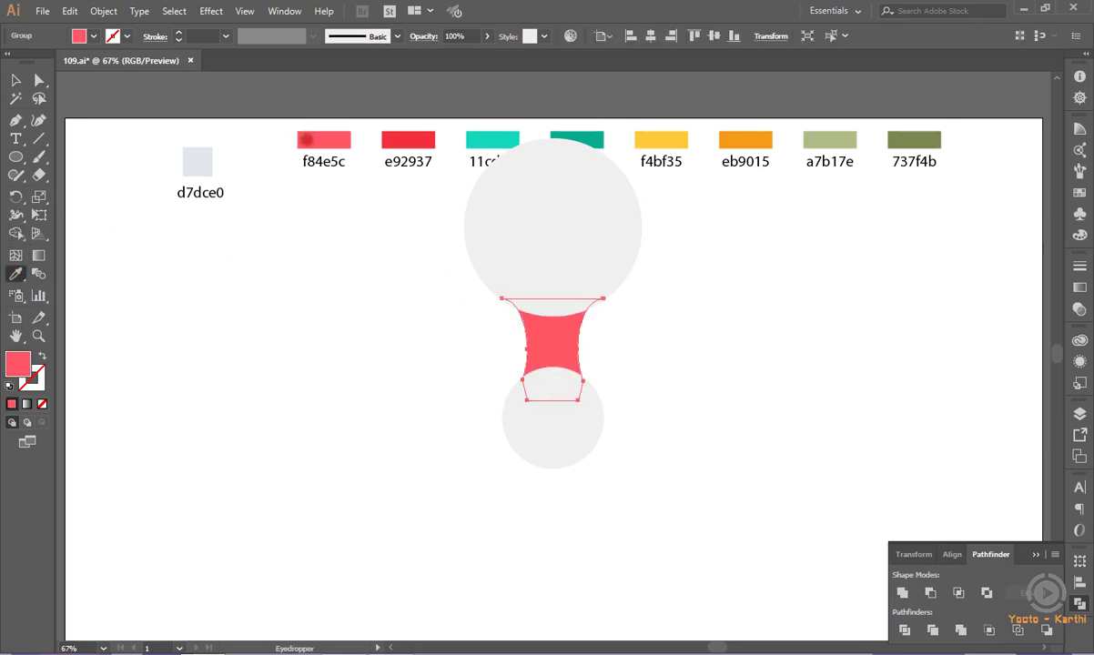
left_click(16, 80)
left_click(322, 322)
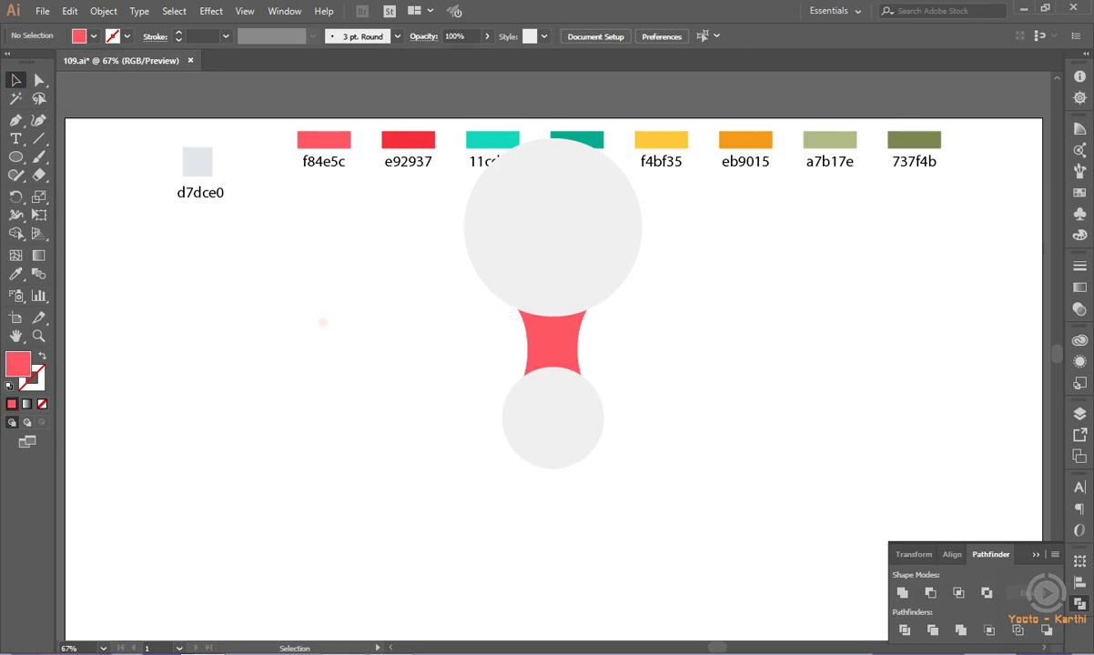
Step: Group the top circle with its red connector
left_click_drag(647, 346, 504, 270)
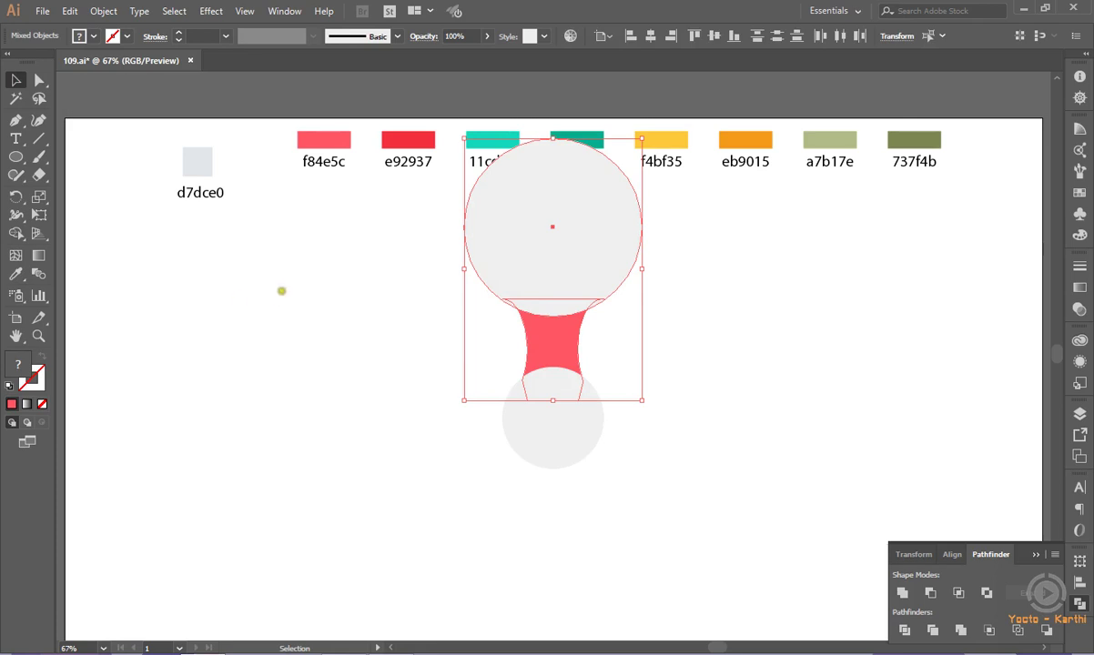
left_click(40, 83)
left_click(103, 11)
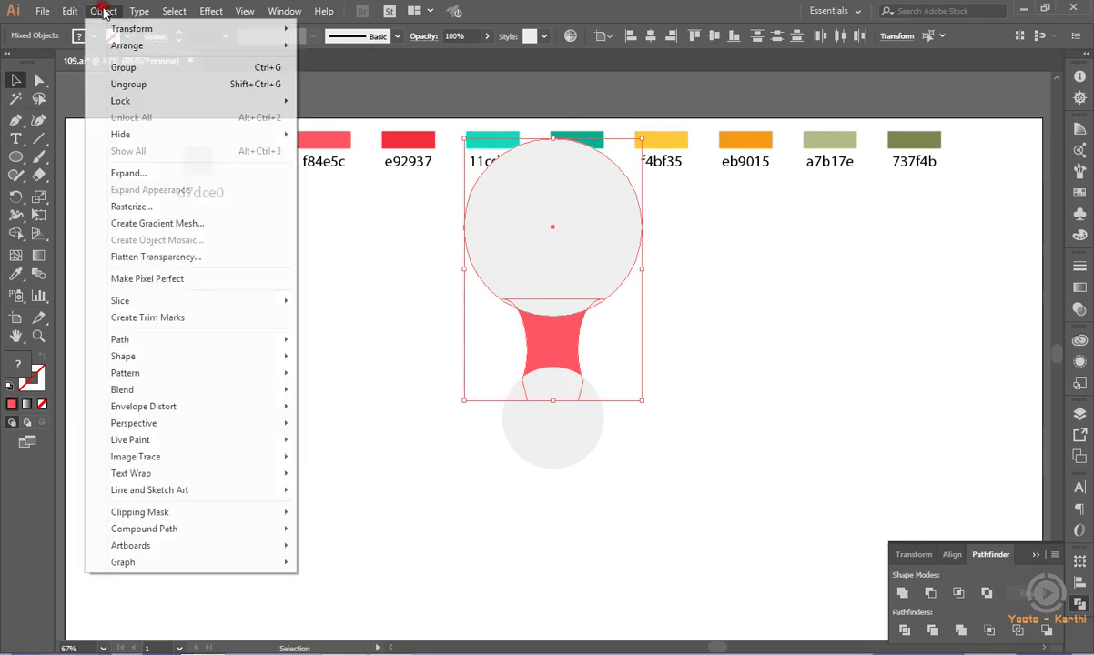
left_click(121, 68)
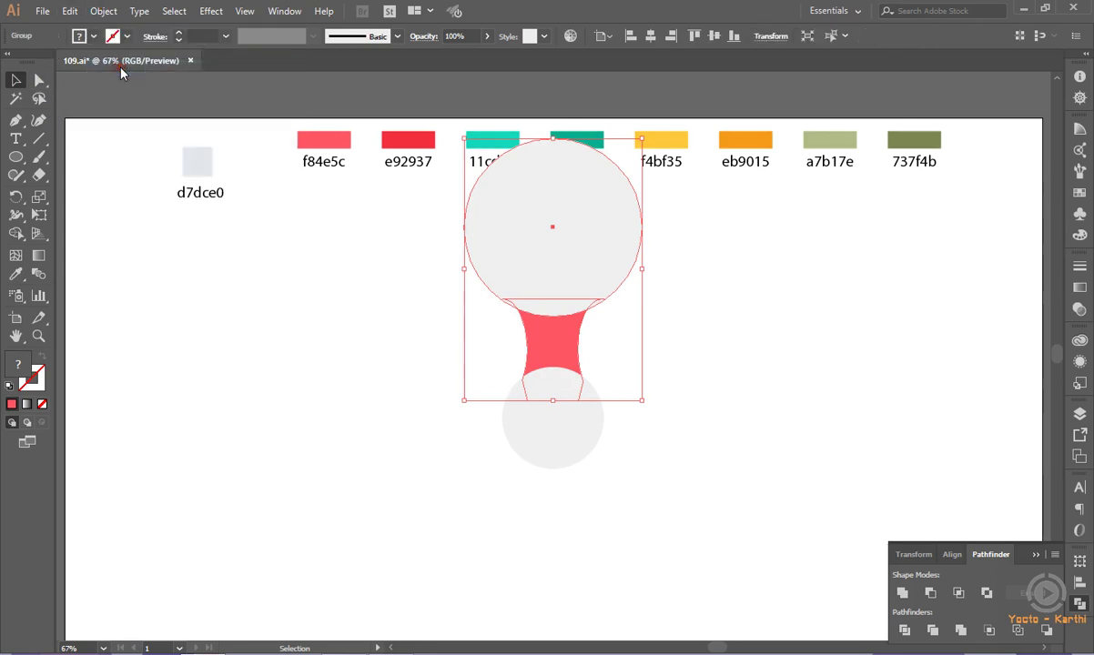
Step: Make 90° rotated copies of the group around the small circle, forming a cross, and select everything
left_click(15, 196)
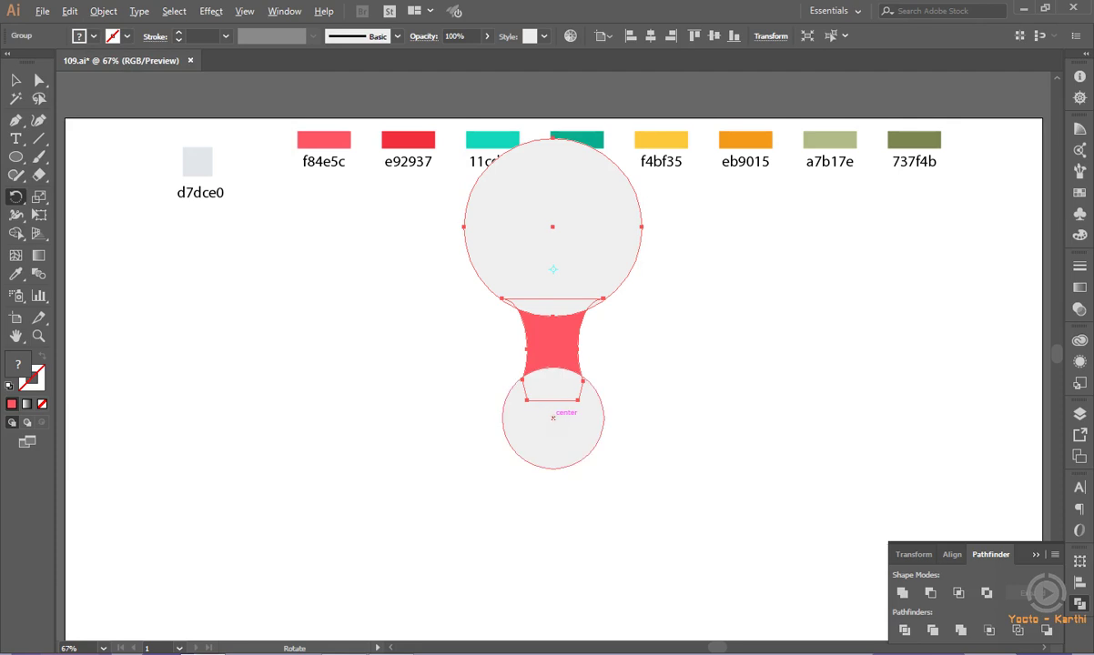
left_click(552, 418, "alt")
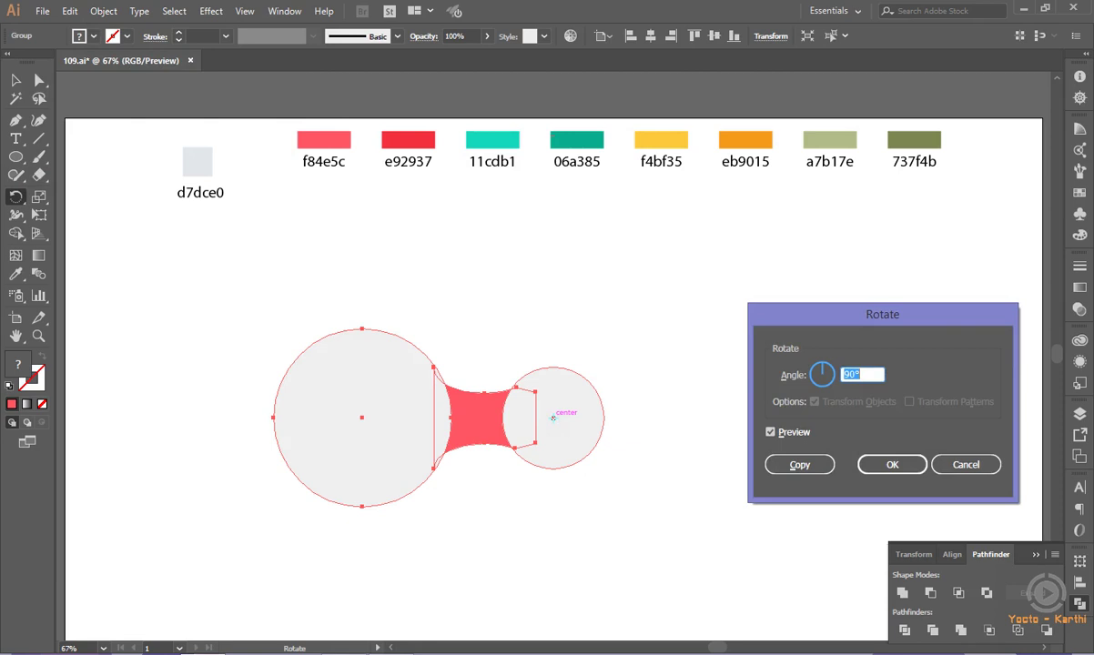
left_click(801, 465)
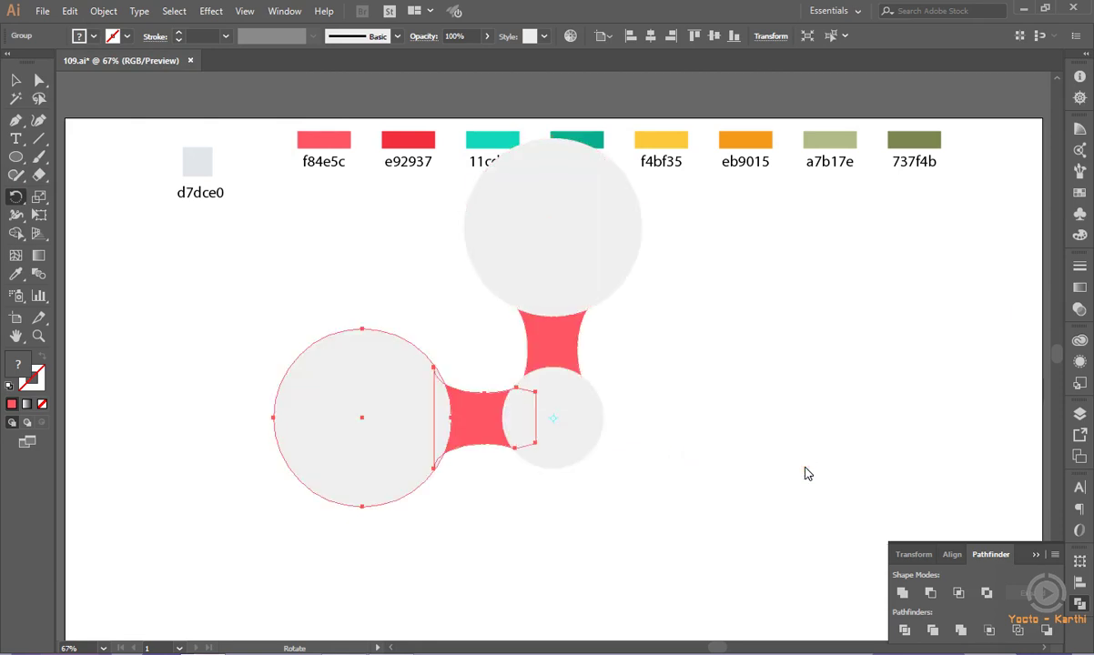
key("ctrl+d")
key("ctrl+d")
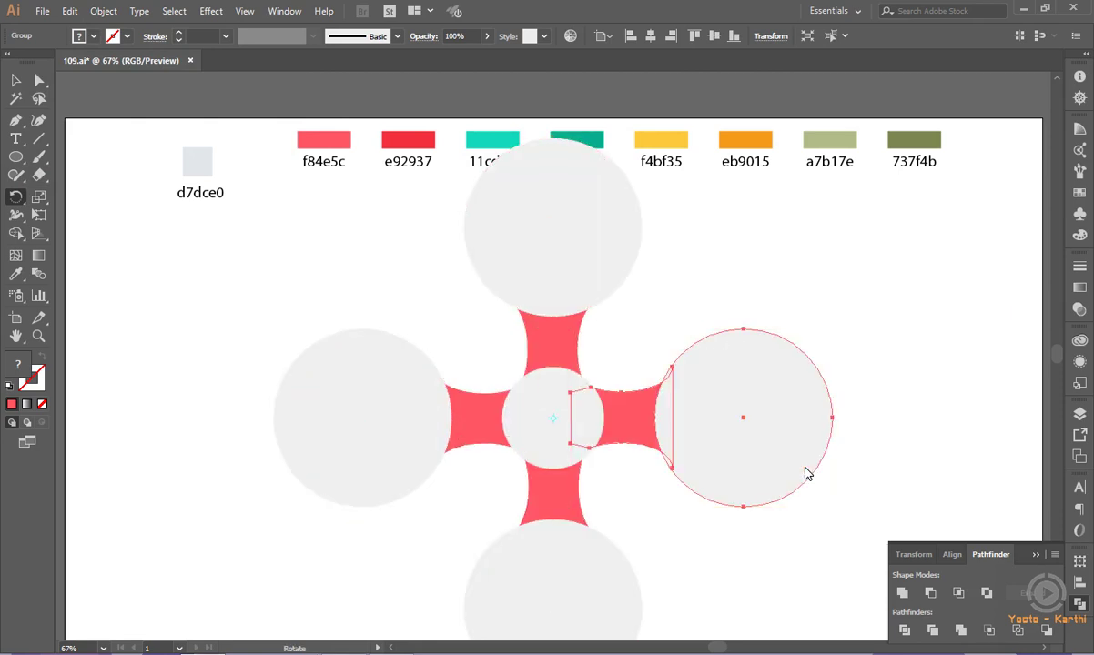
left_click(16, 80)
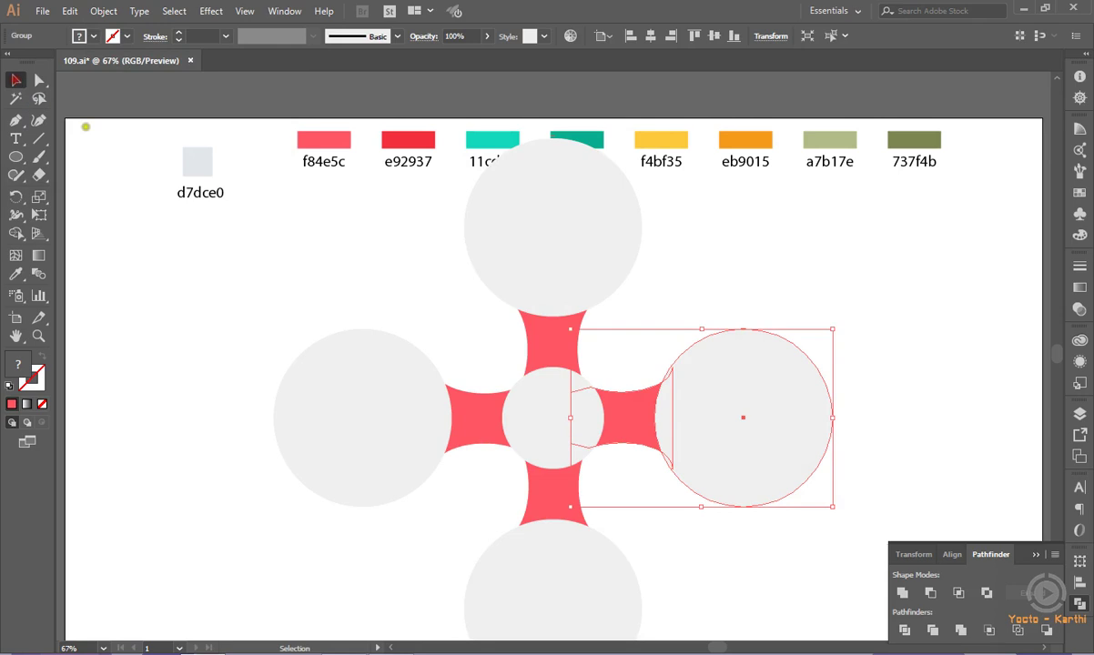
left_click(292, 268)
left_click_drag(316, 219, 720, 592)
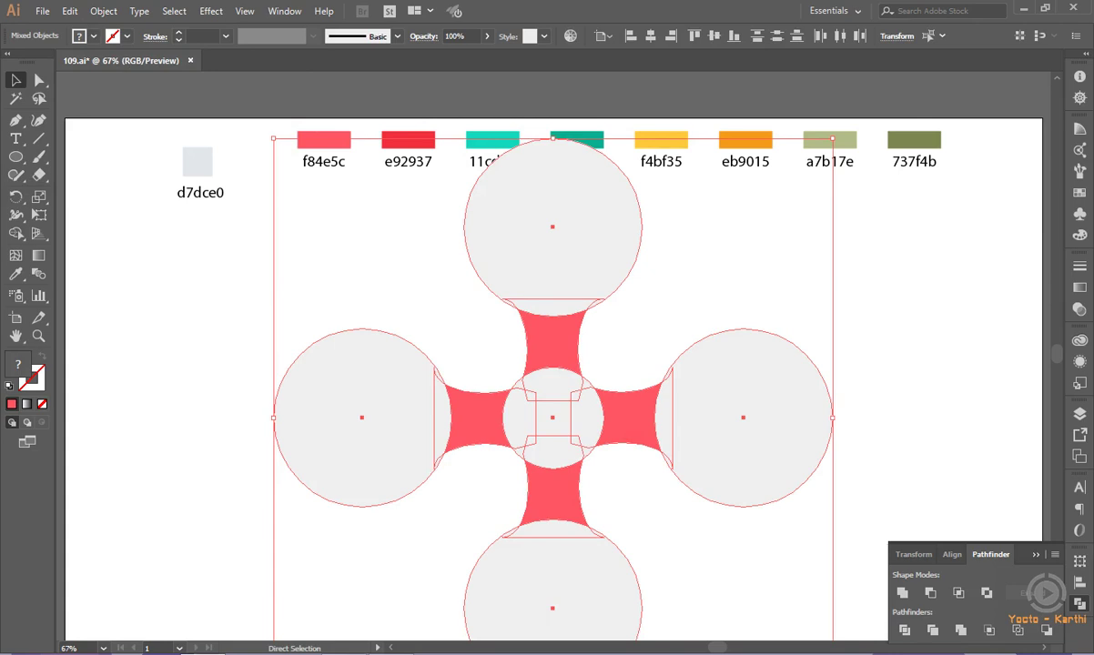
Step: Rotate the artwork 45° via Transform > Rotate, then undo it
right_click(637, 423)
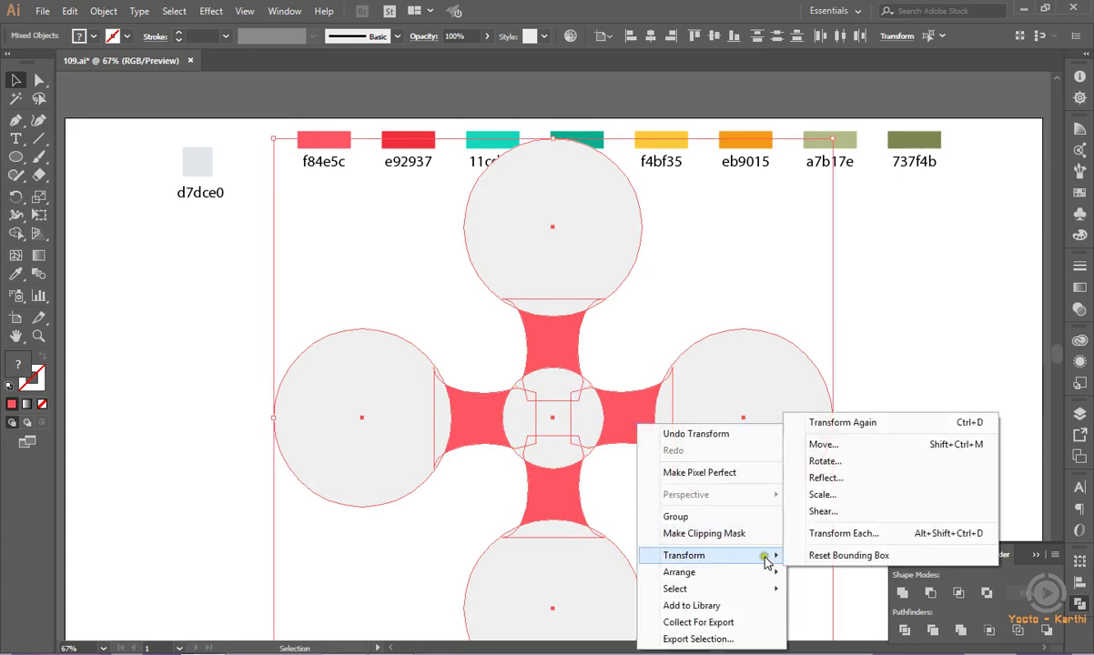
mouse_move(684, 555)
left_click(546, 7)
left_click(103, 11)
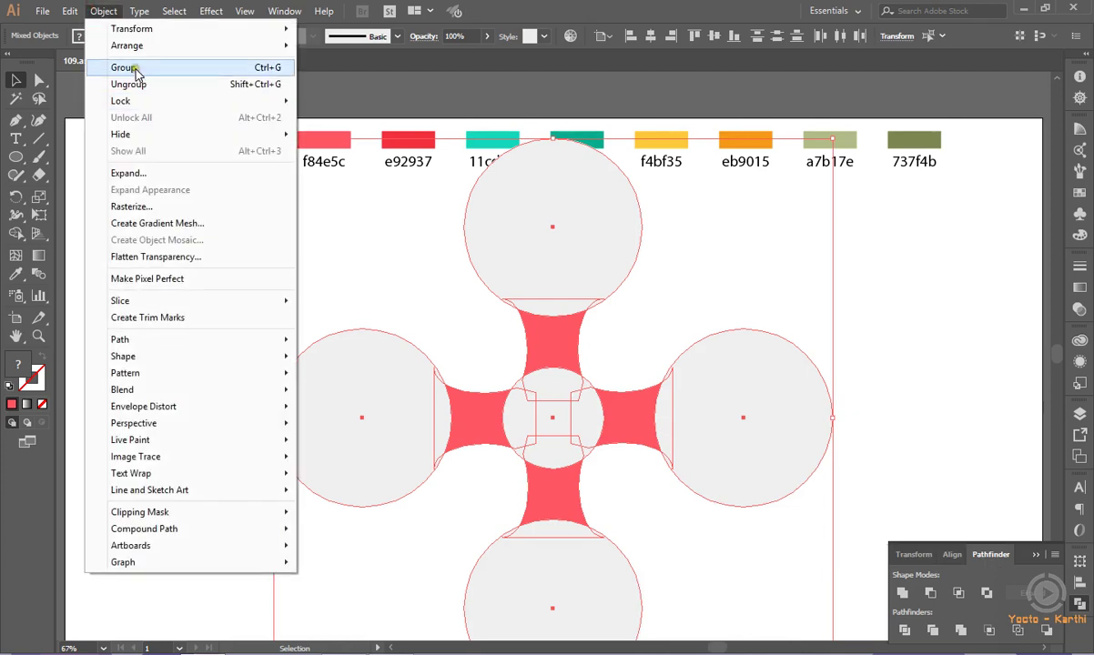
left_click(710, 9)
right_click(716, 441)
mouse_move(765, 344)
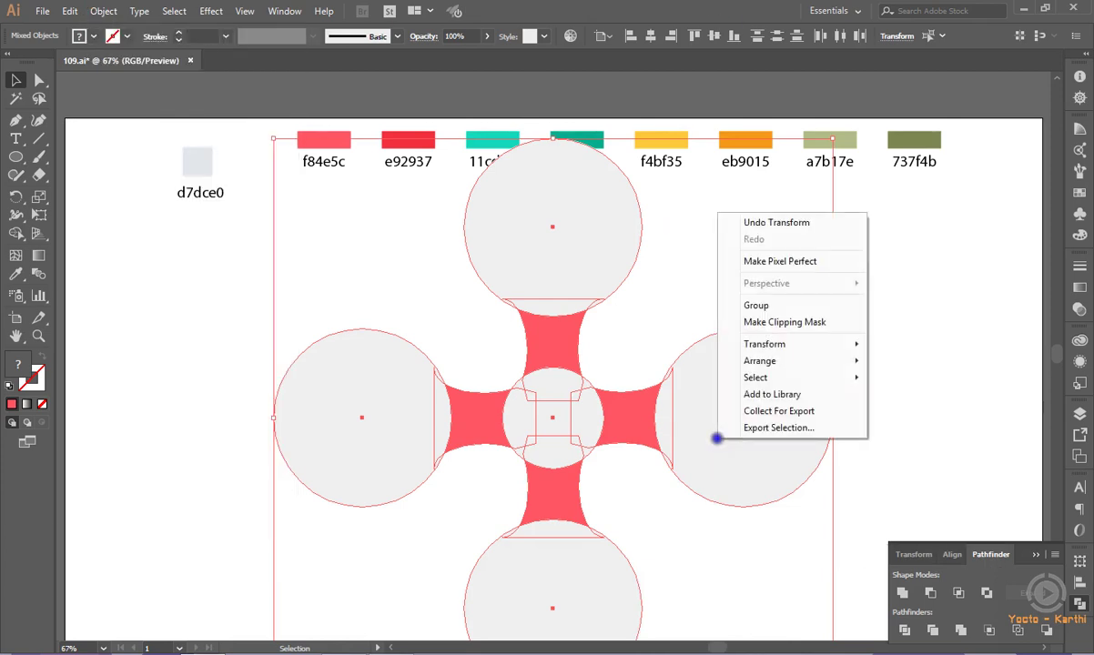
left_click(897, 382)
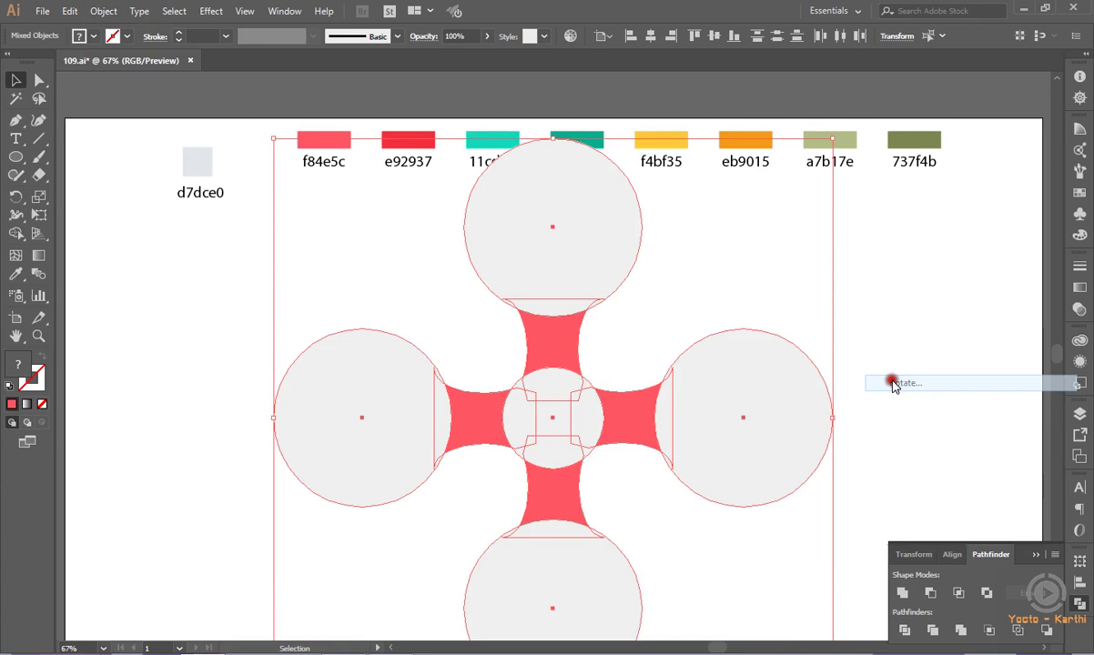
type("45")
key("Tab")
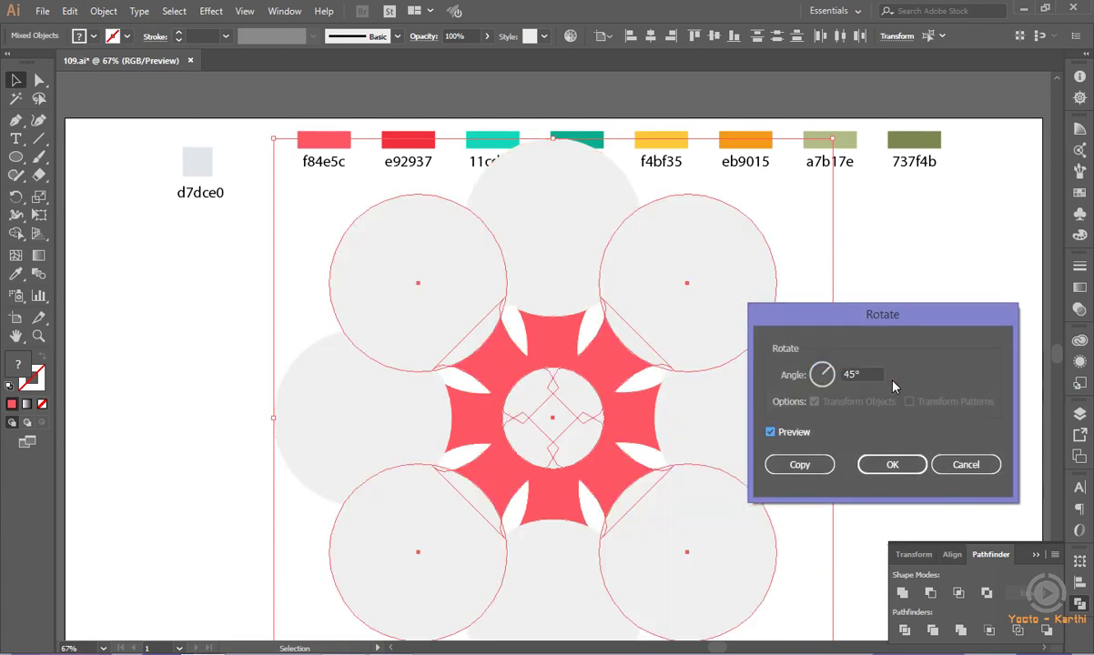
left_click(892, 464)
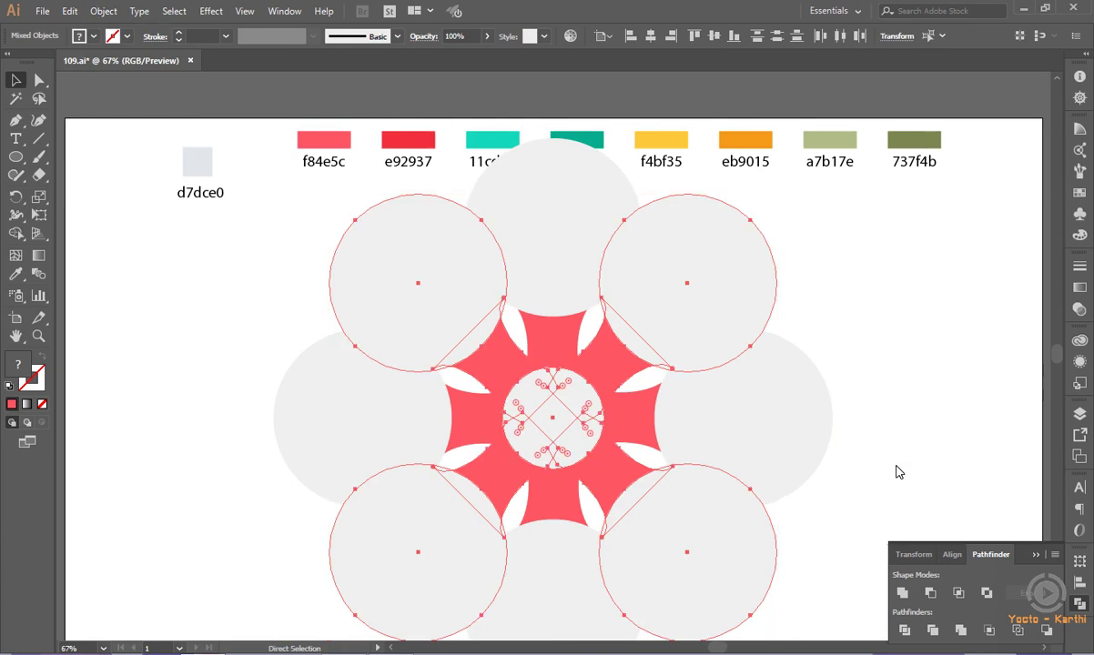
key("ctrl+z")
Step: Rotate the artwork 45° again with Transform > Rotate
right_click(722, 422)
mouse_move(769, 556)
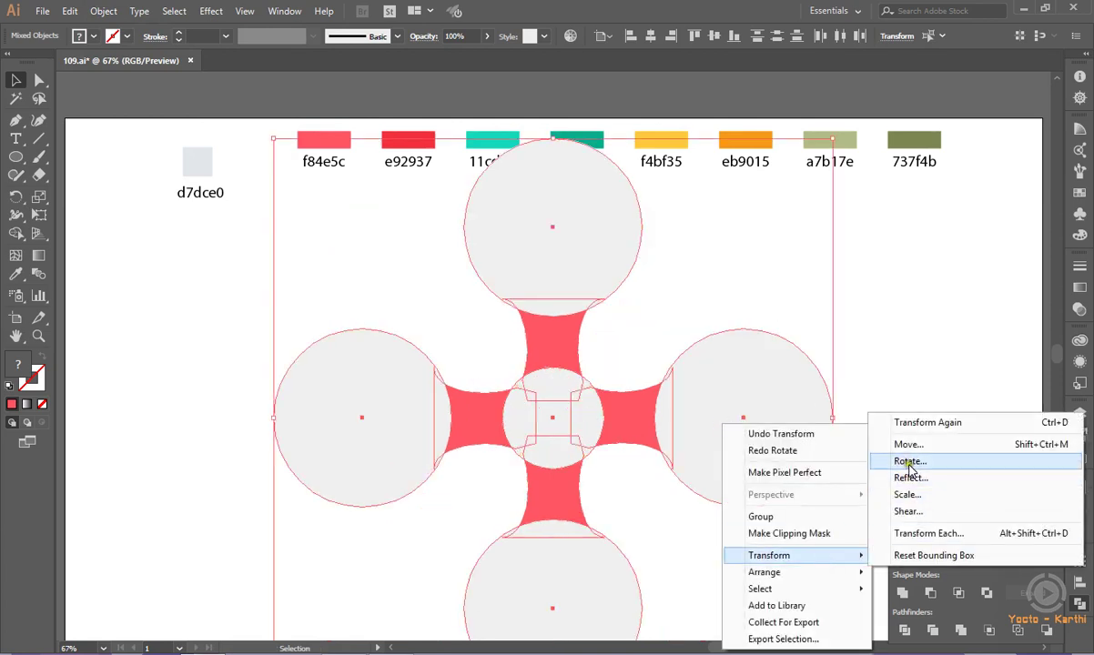
left_click(911, 461)
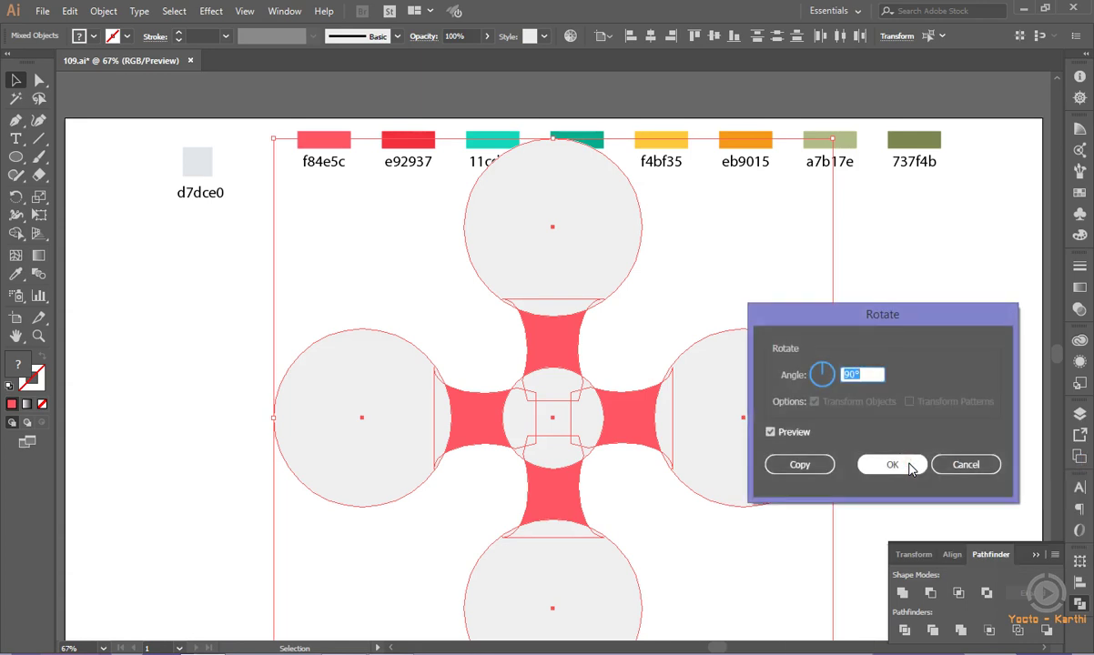
type("45")
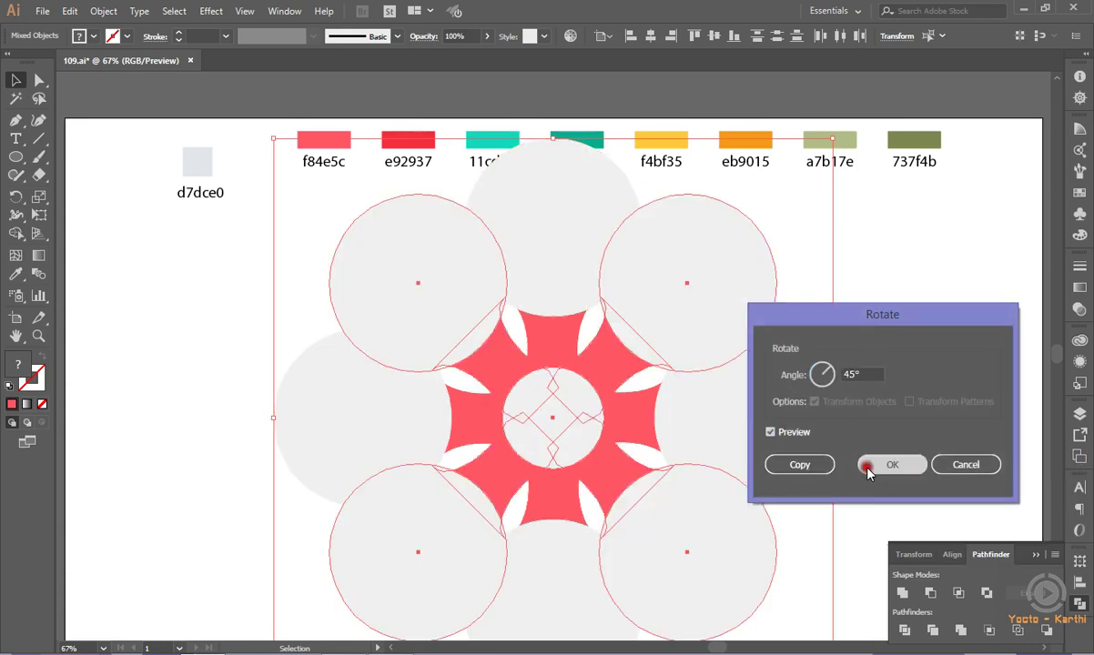
left_click(864, 464)
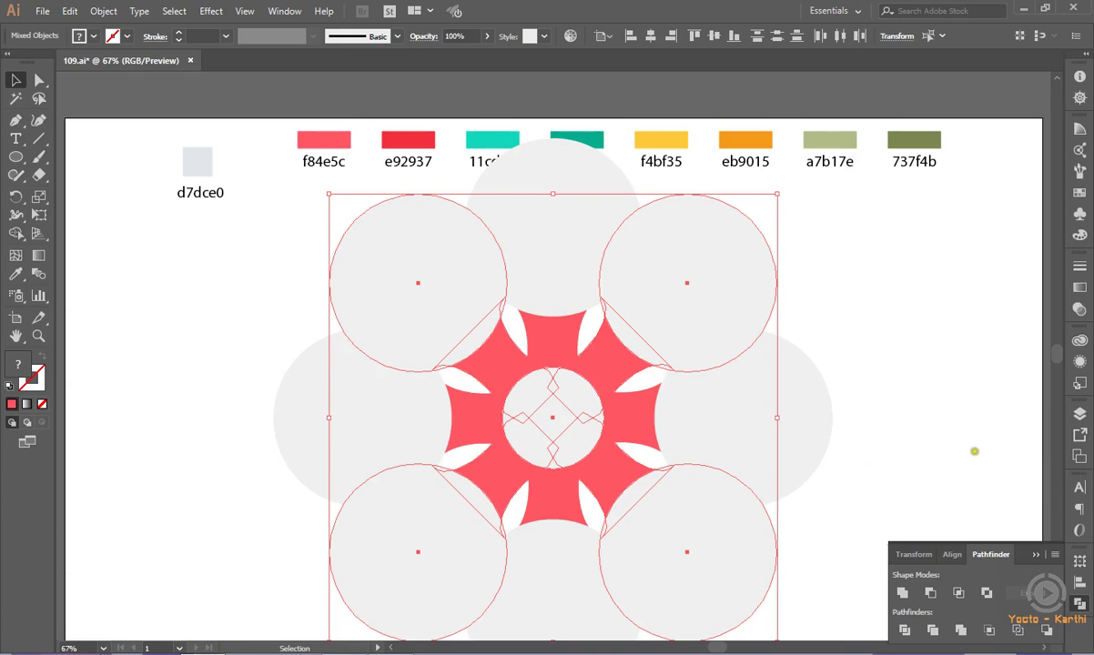
left_click(1081, 412)
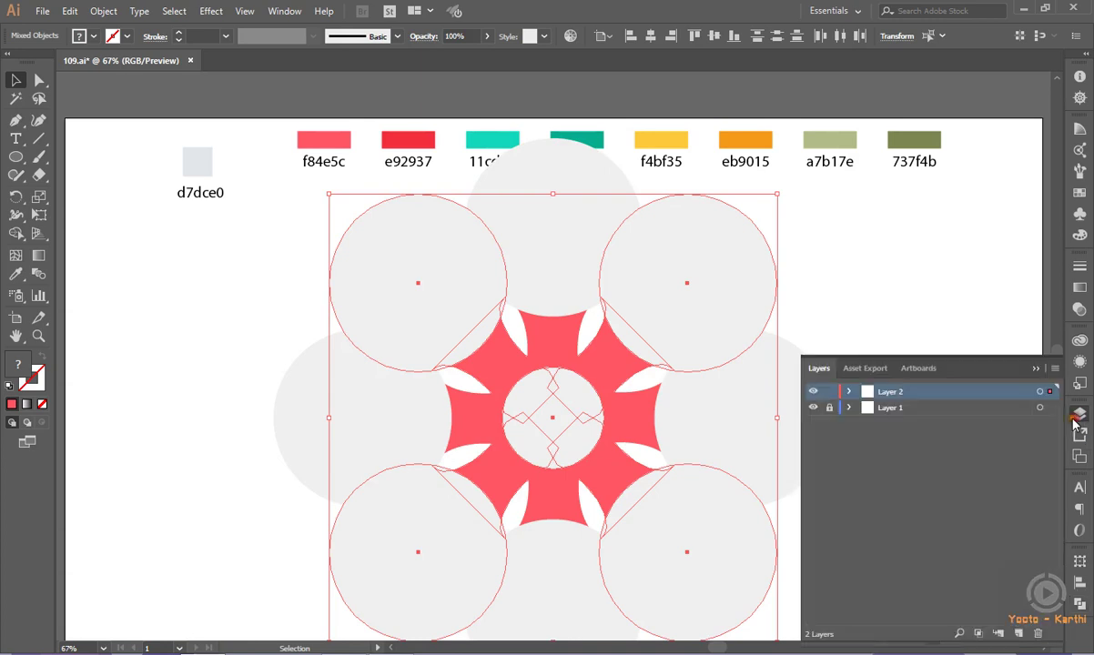
Step: Delete the top, left, right and bottom circle groups
left_click(849, 391)
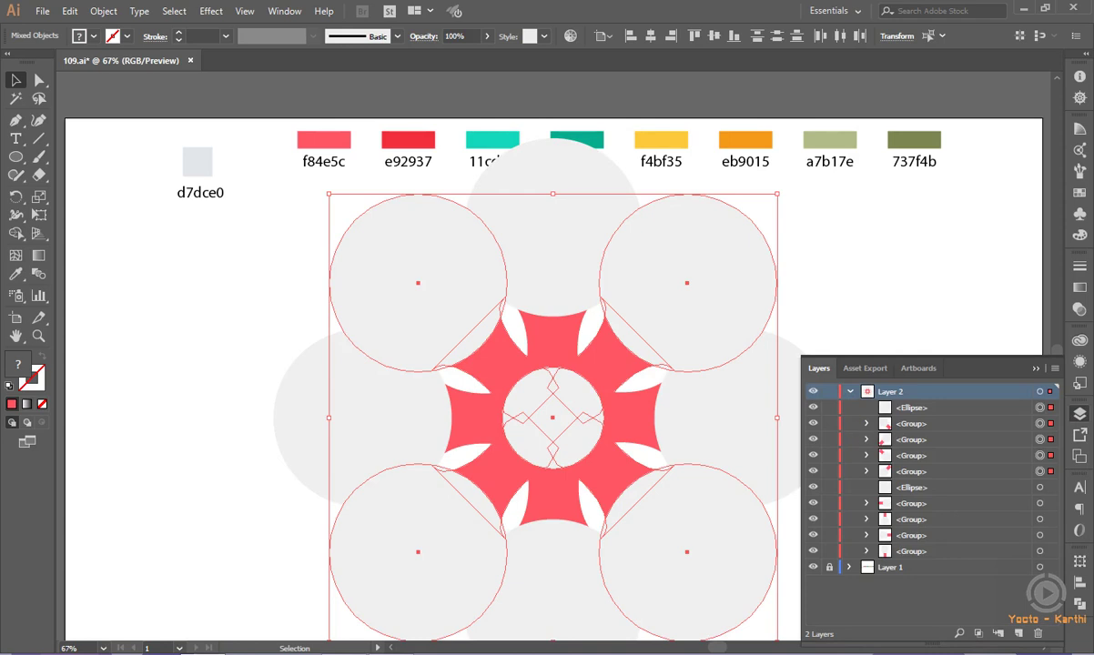
left_click(788, 330)
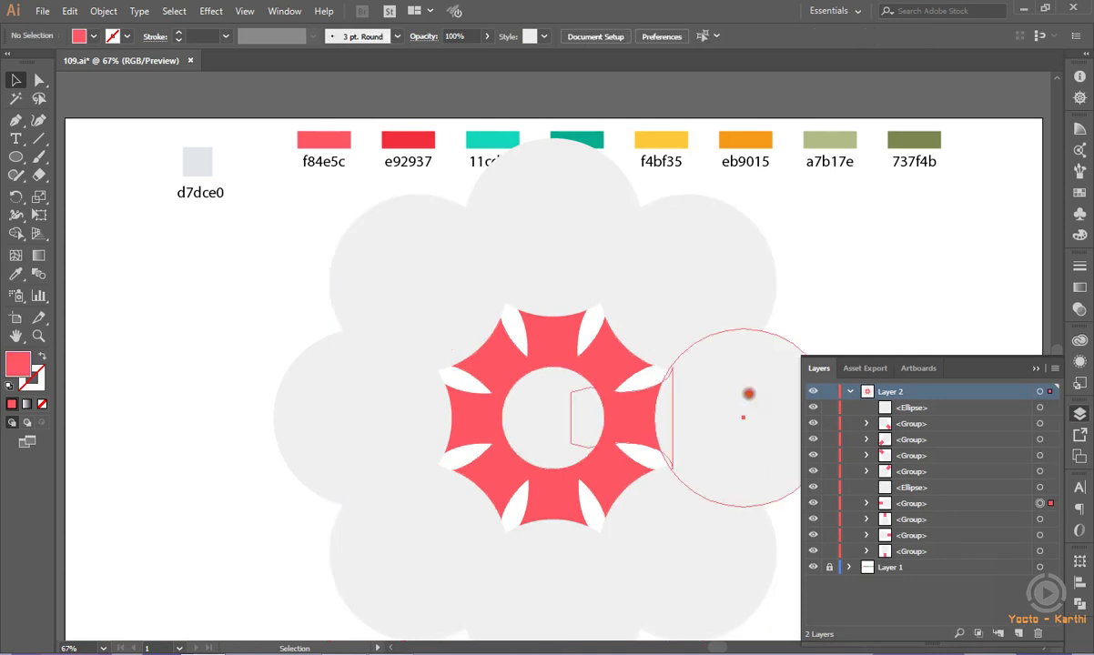
left_click(746, 391)
left_click(547, 196, "shift")
left_click(362, 387, "shift")
left_click(538, 551, "shift")
left_click(515, 532, "shift")
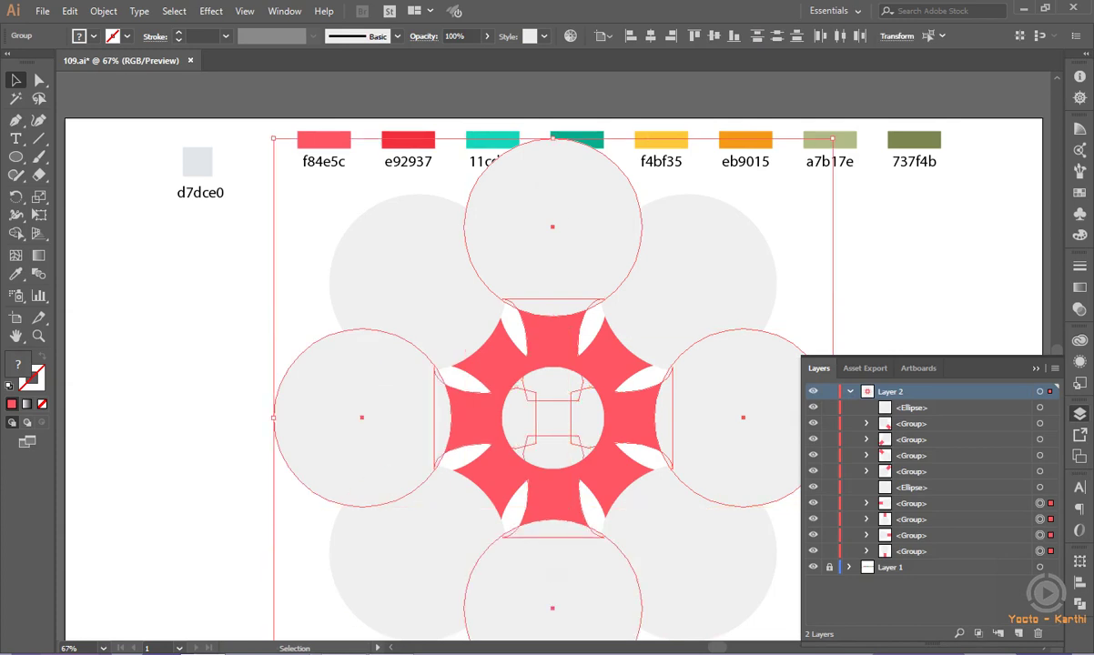
key("Delete")
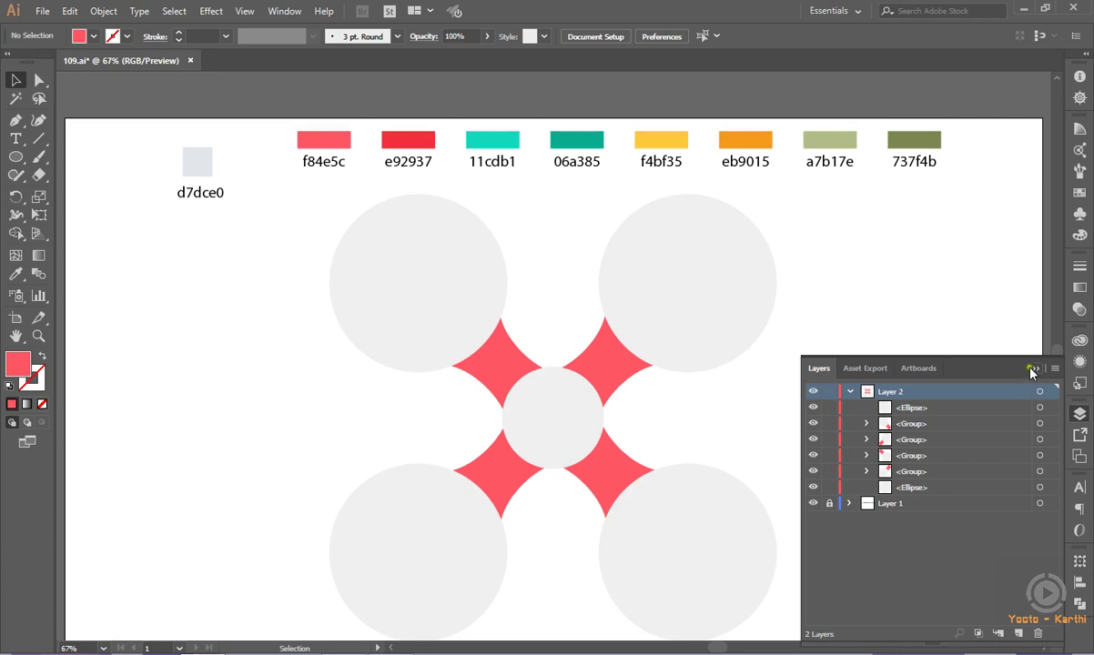
Step: Delete the duplicate centre ellipse and move the remaining one above the connectors in Layers
left_click(1040, 488)
left_click_drag(1040, 488, 1039, 408)
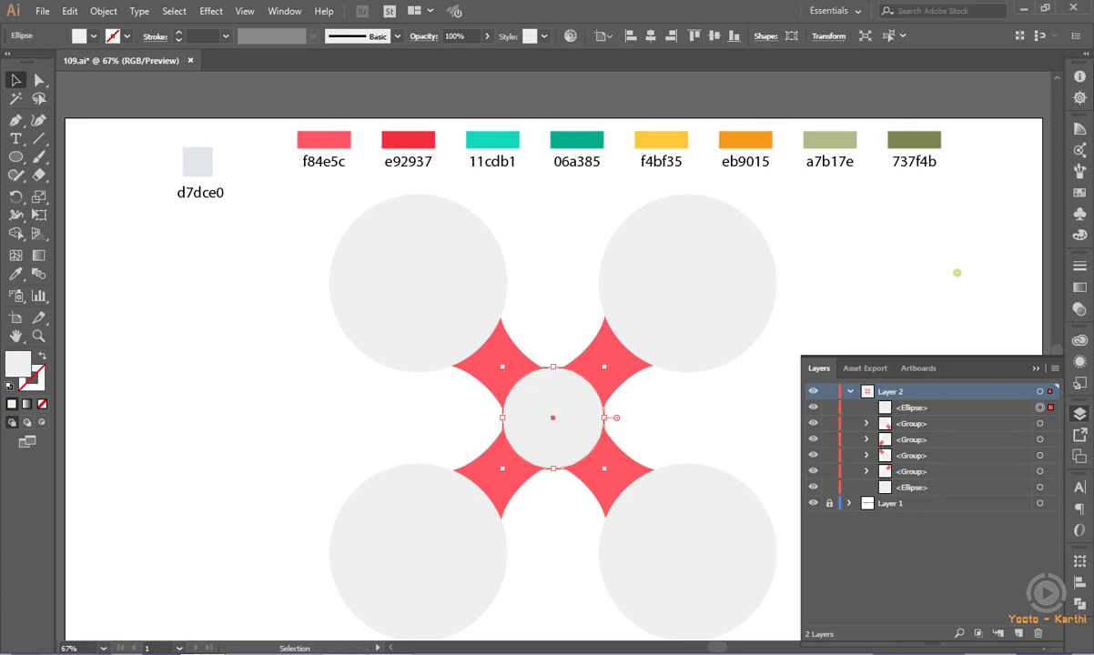
key("Delete")
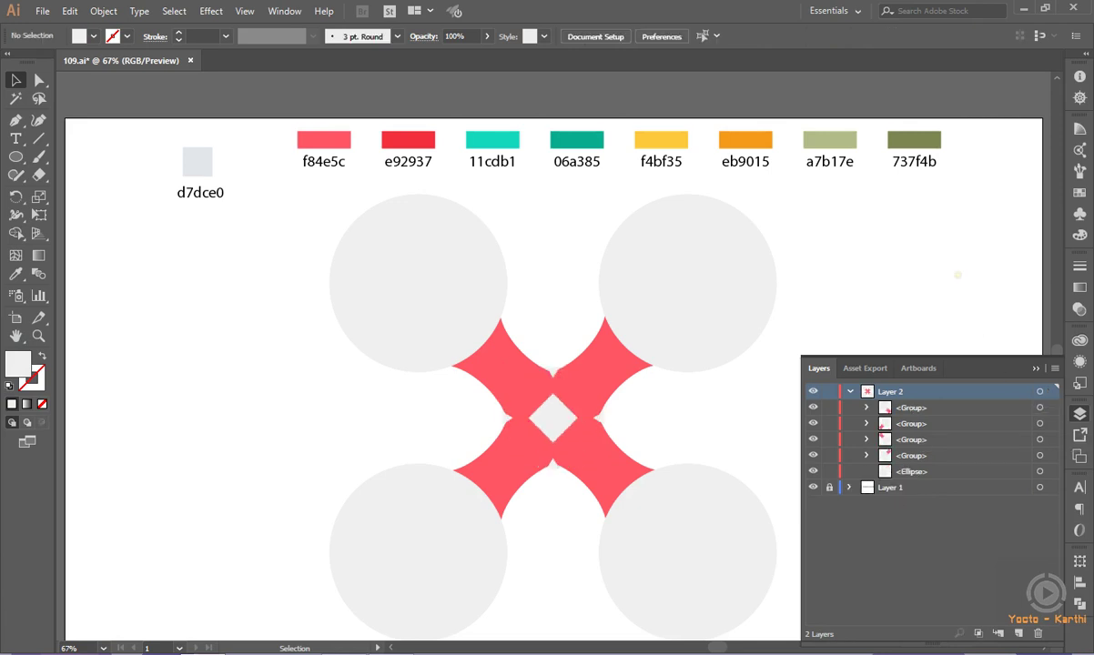
left_click(955, 473)
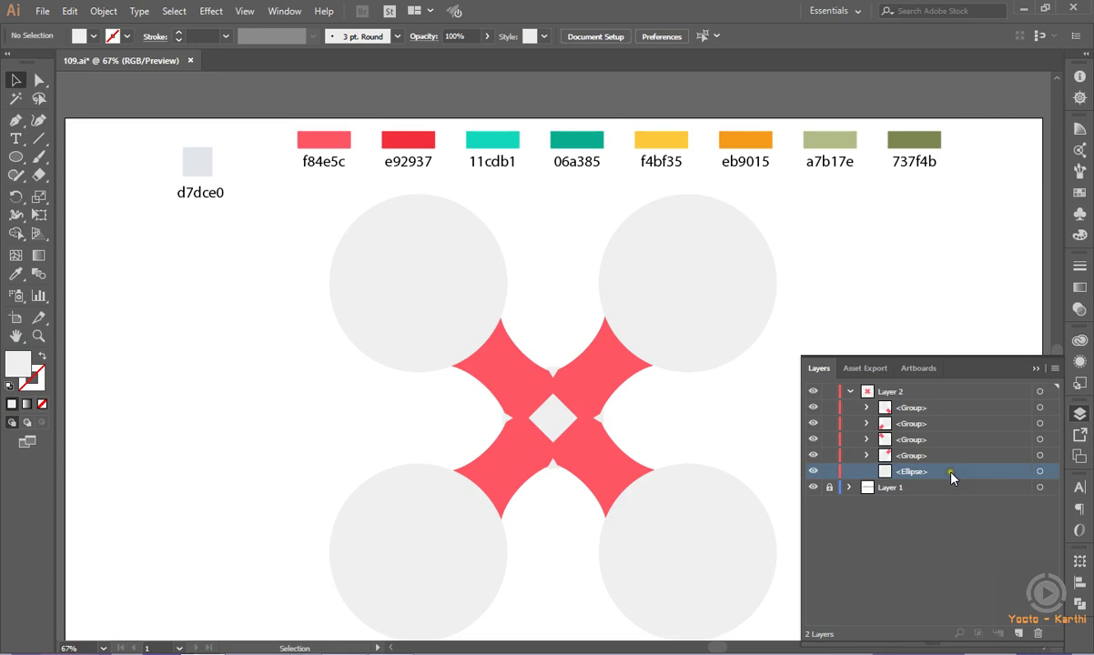
left_click_drag(953, 477, 938, 406)
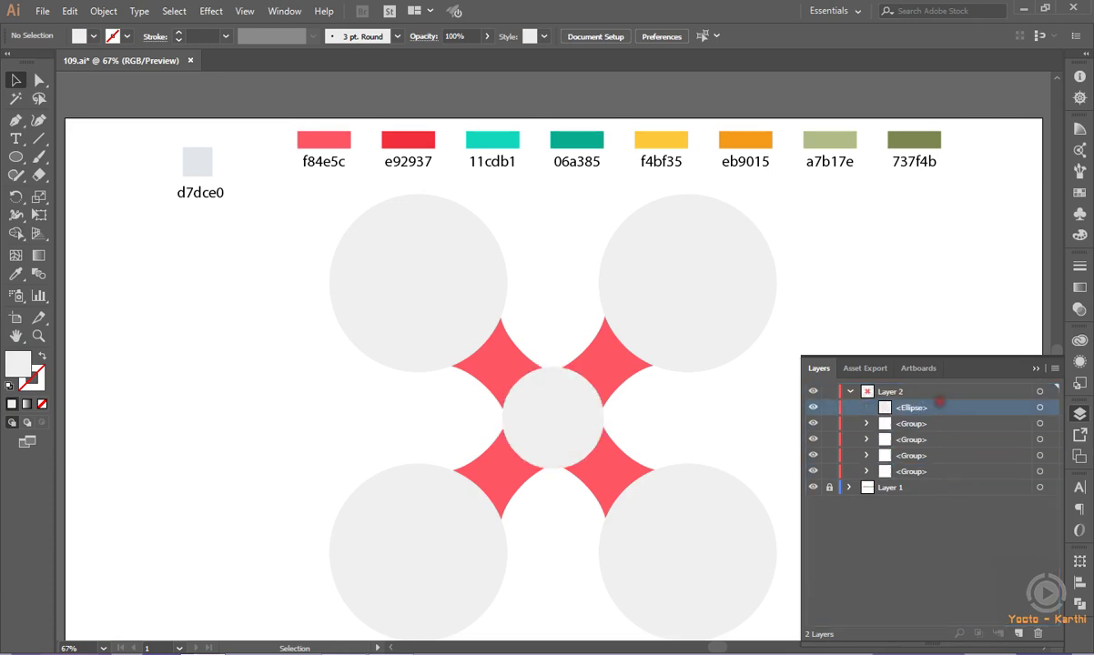
left_click(1006, 382)
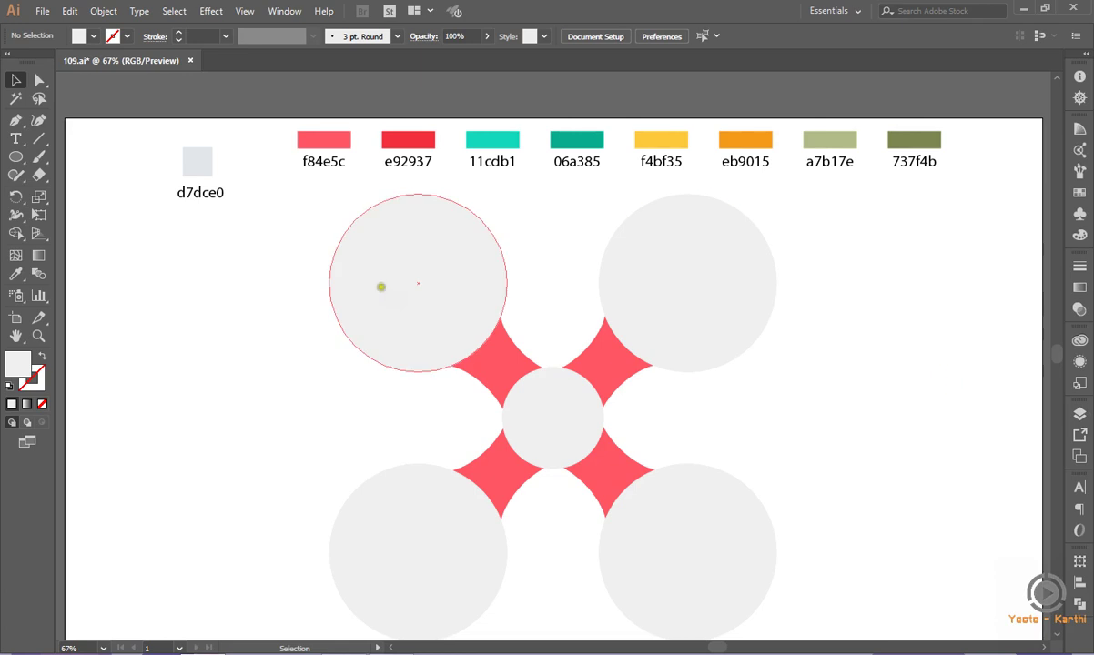
Step: Ungroup the top-left circle group from the context menu
left_click(383, 285)
right_click(382, 285)
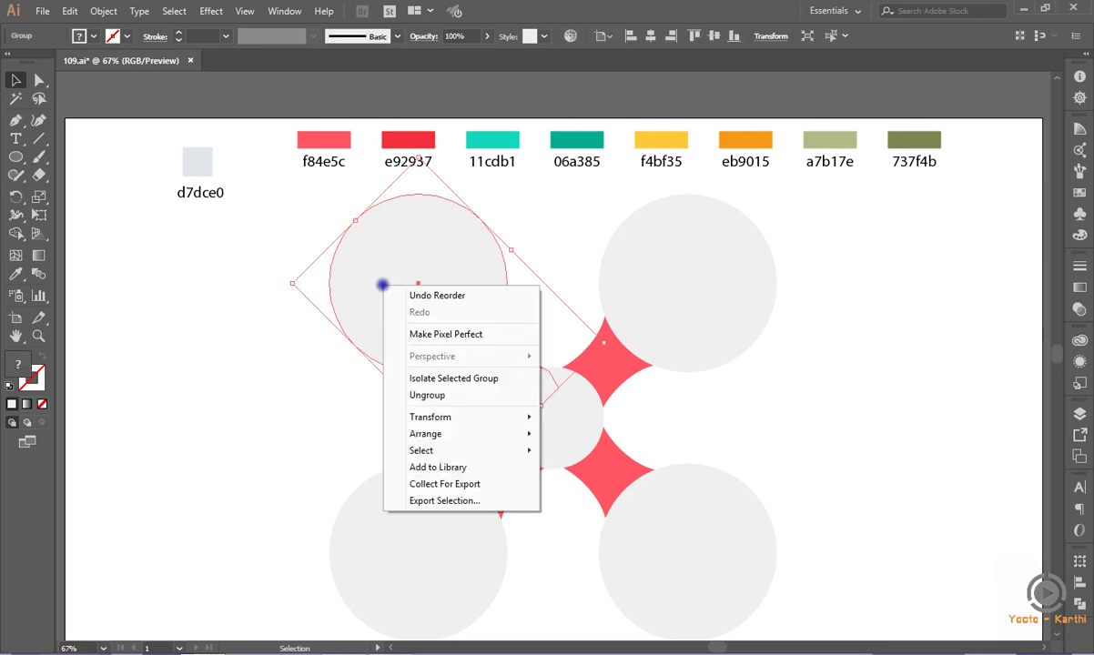
left_click(278, 464)
mouse_move(845, 542)
left_mouse_down()
mouse_move(405, 336)
mouse_move(404, 306)
left_mouse_up()
right_click(404, 306)
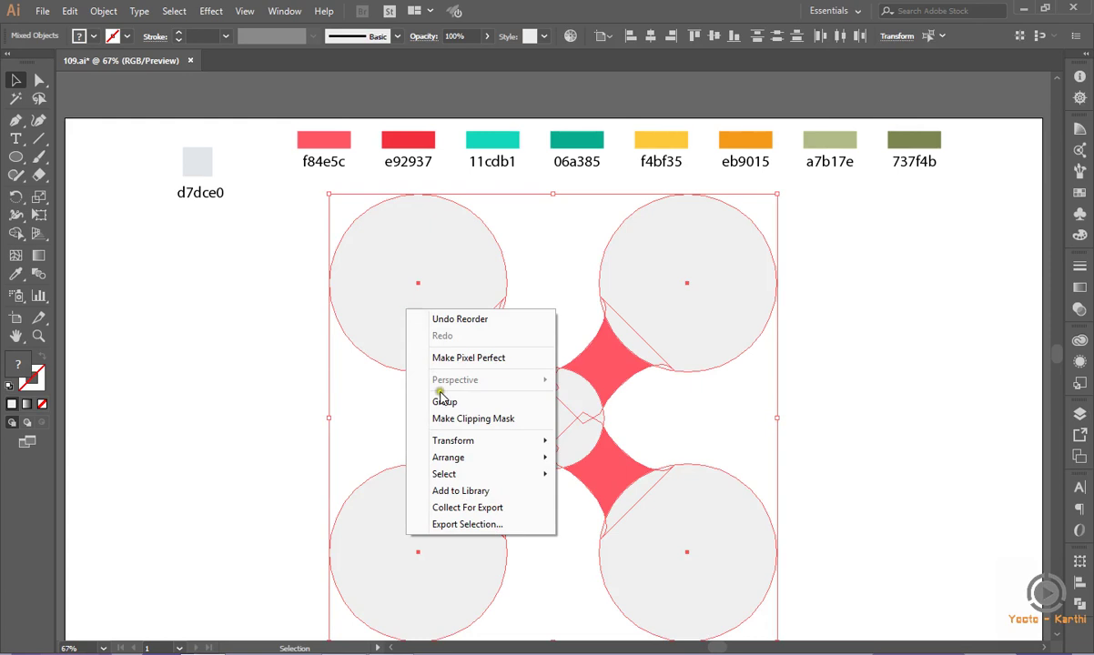
left_click(240, 371)
right_click(380, 296)
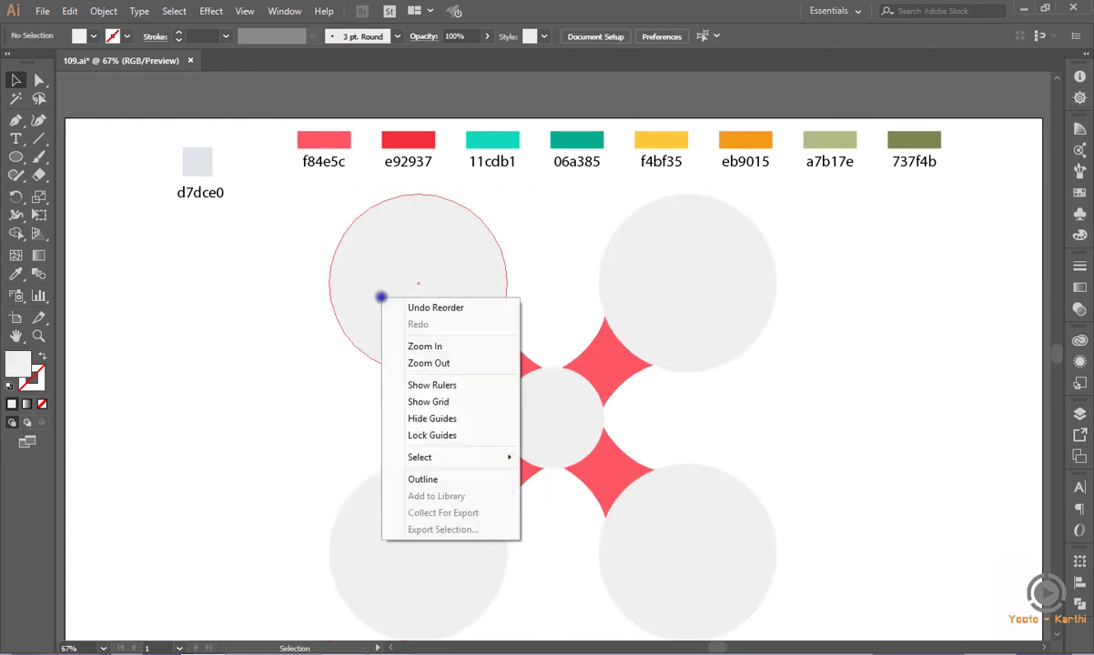
left_click(310, 364)
right_click(377, 296)
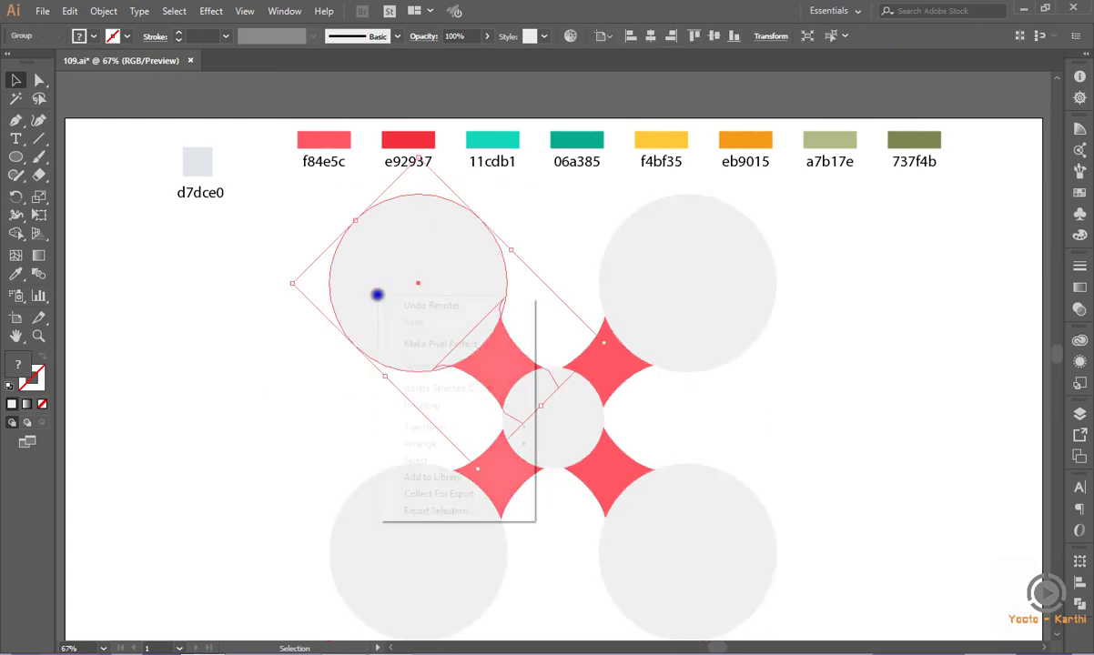
left_click(384, 407)
left_click(308, 442)
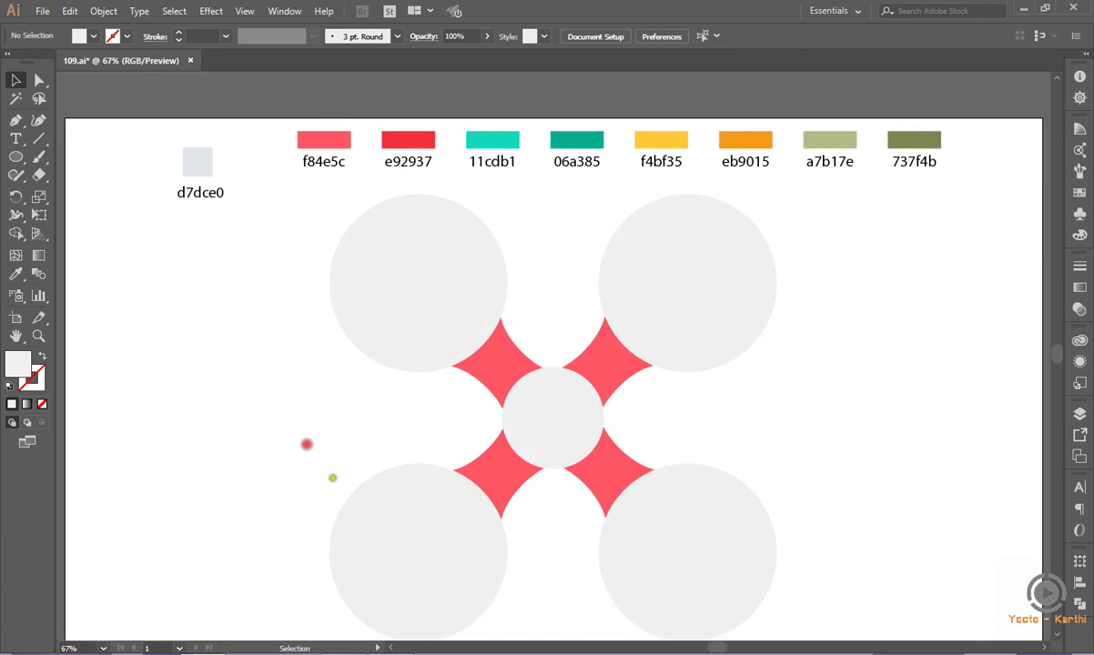
Step: Ungroup the bottom-left, top-right and bottom-right circle groups
right_click(371, 547)
left_click(403, 450)
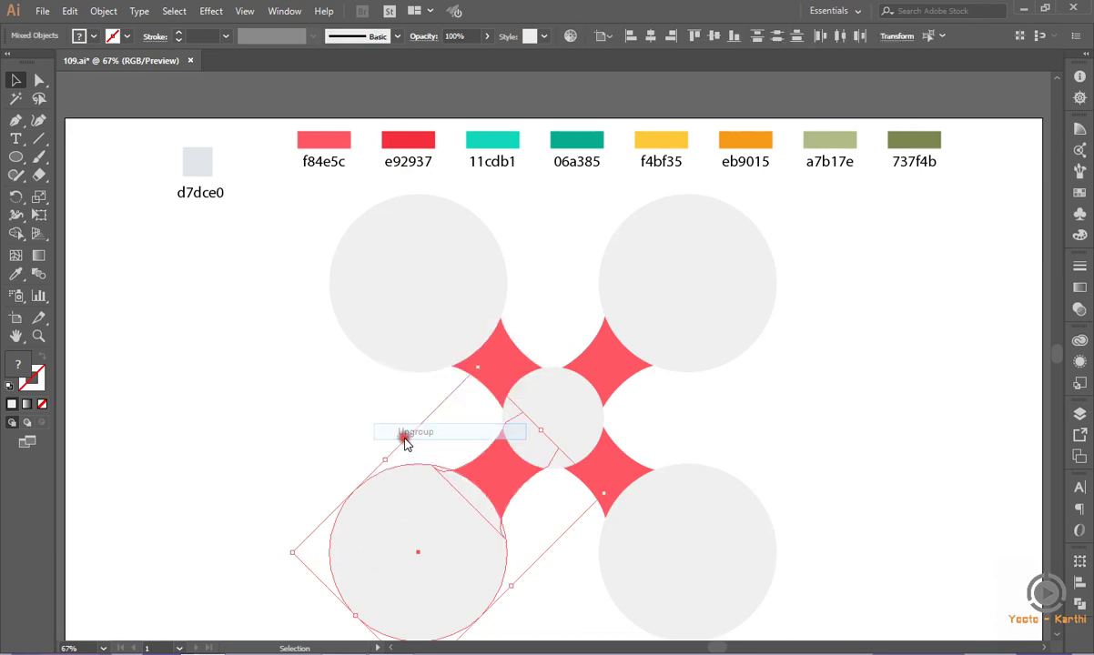
left_click(299, 431)
left_click(720, 326)
right_click(720, 327)
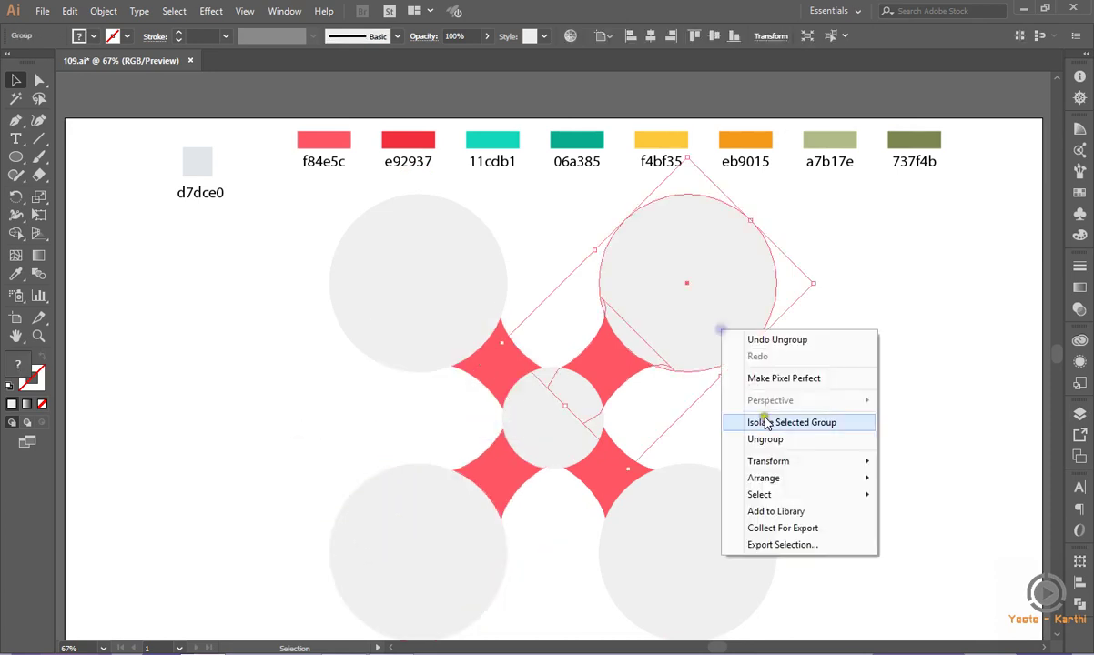
left_click(766, 439)
left_click(811, 432)
right_click(733, 558)
left_click(777, 441)
left_click(855, 406)
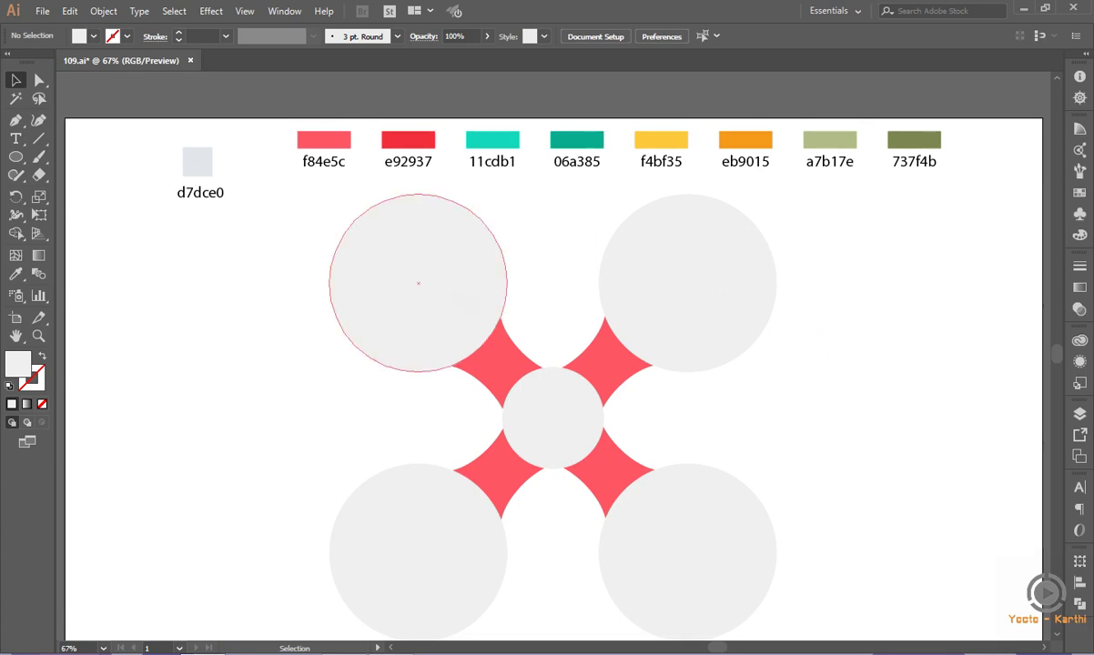
Step: Zoom into the top-left circle and draw a text area near its top for the 01 label
key("ctrl+space")
left_click_drag(309, 188, 511, 390)
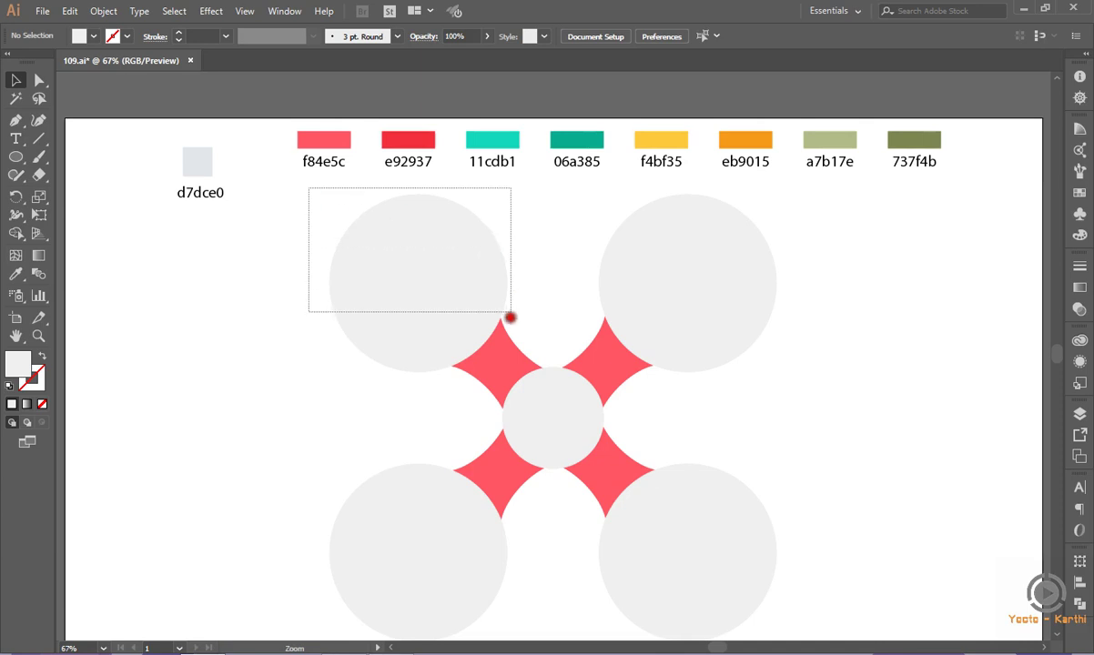
left_click_drag(510, 389, 508, 387)
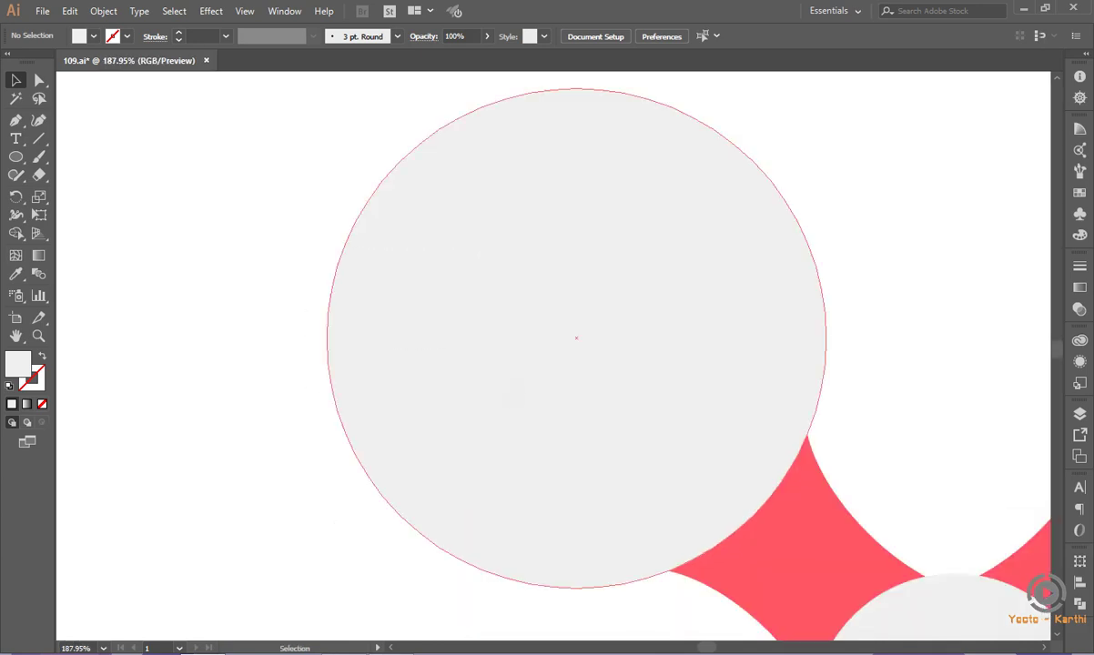
left_click(15, 138)
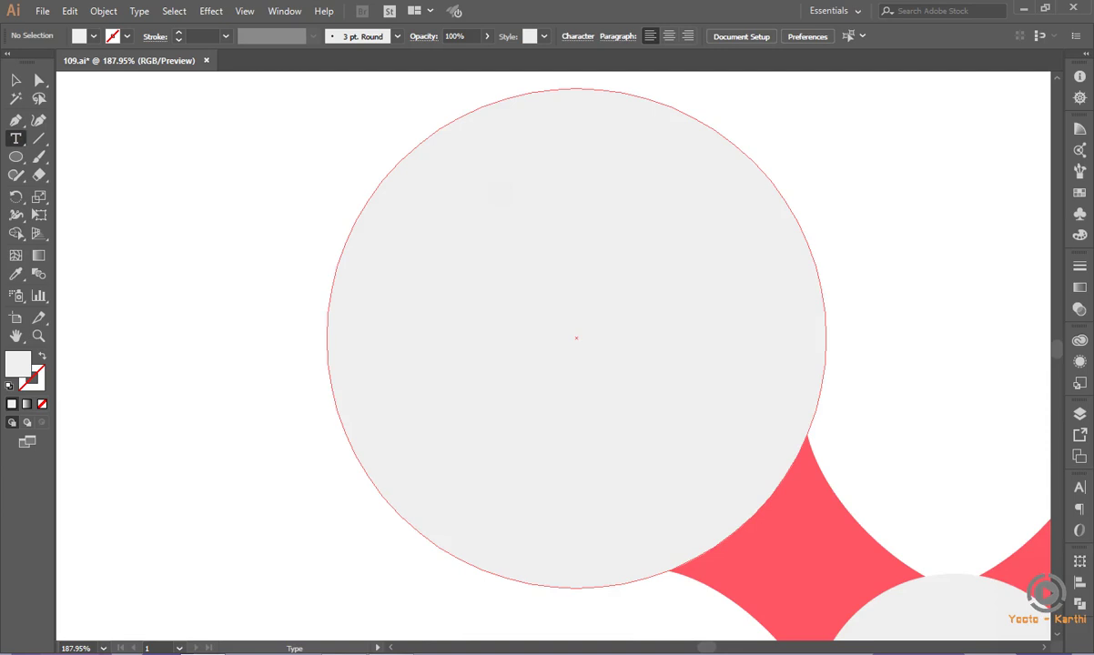
left_click_drag(476, 177, 595, 213)
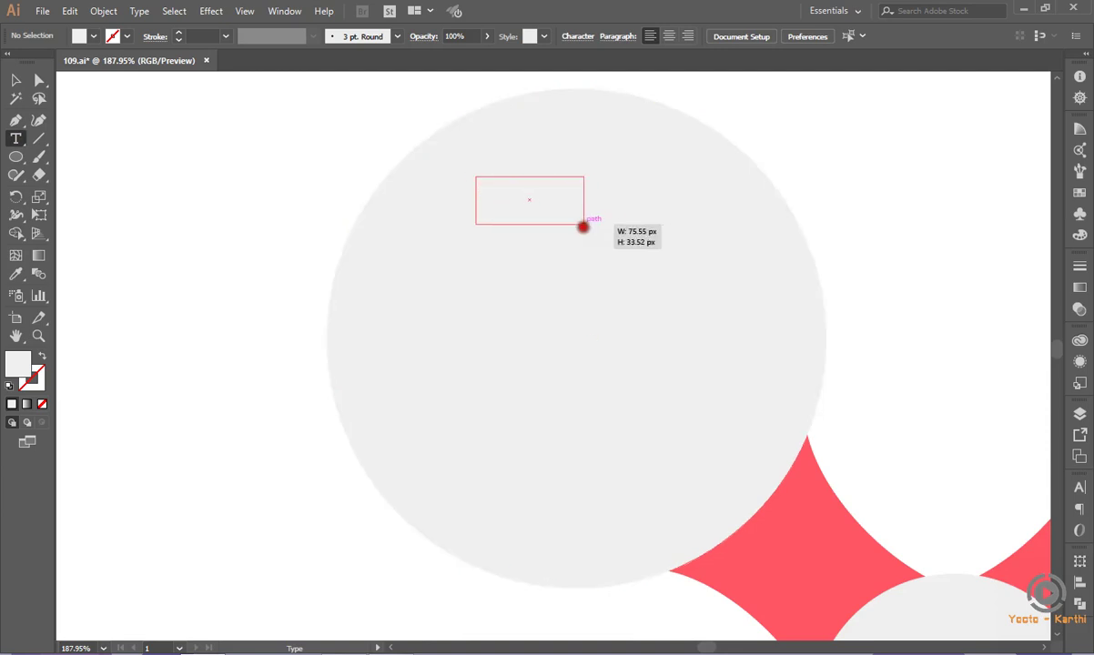
left_click_drag(595, 213, 546, 239)
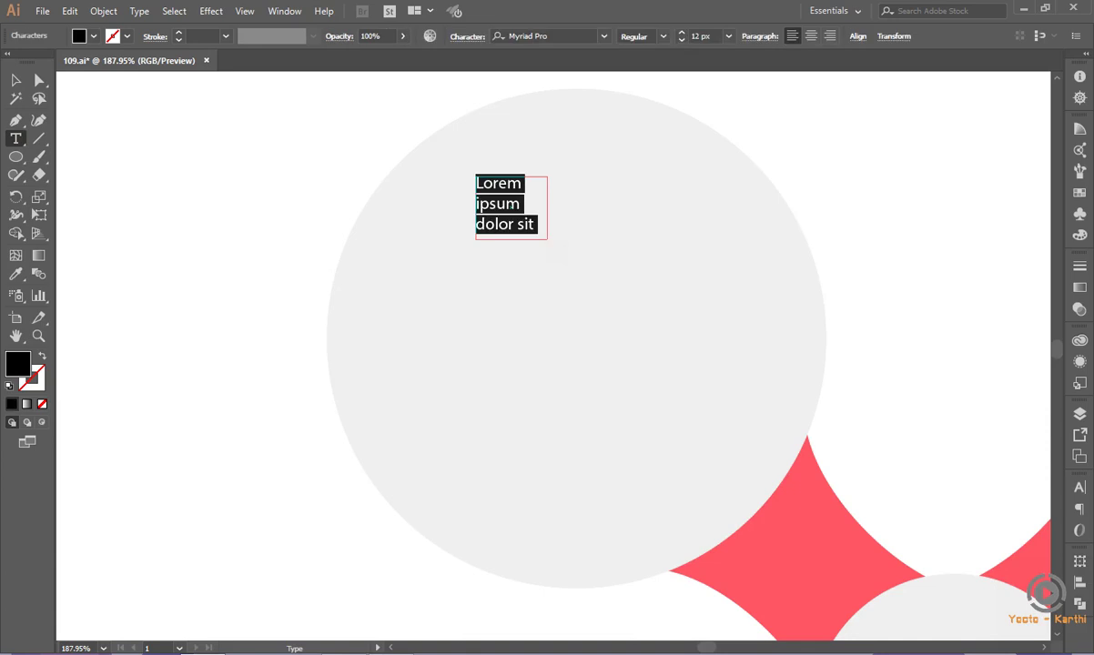
key("BackSpace")
type("01")
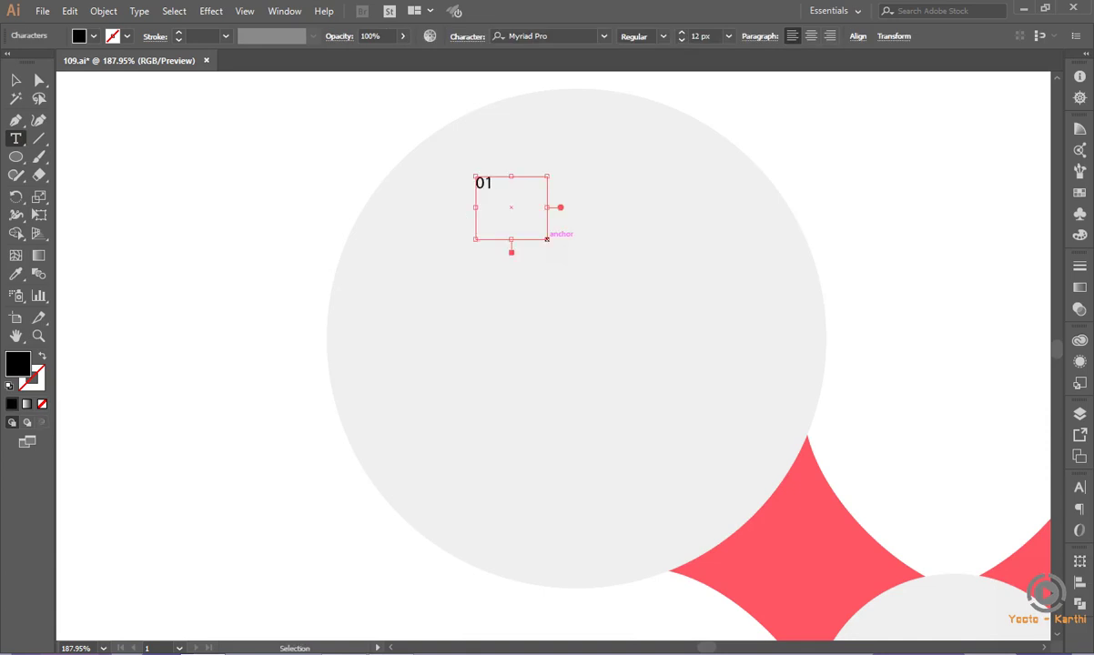
Step: Center-align the 01 text and set its size to 48 px
key("ctrl+a")
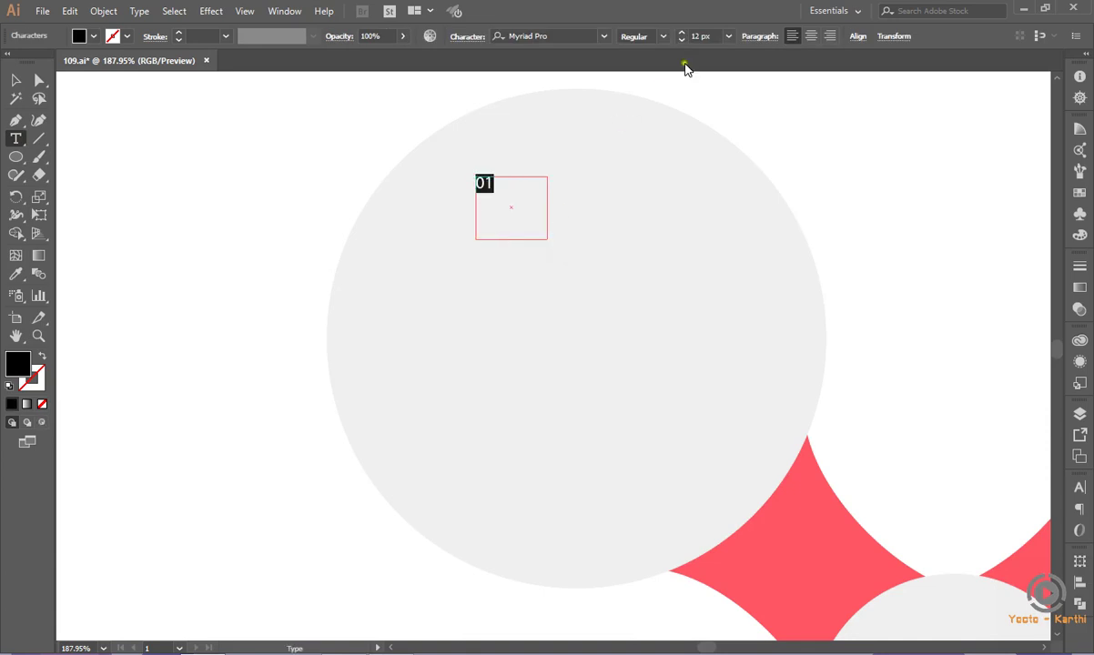
left_click(811, 35)
left_click(694, 36)
type("32")
key("Return")
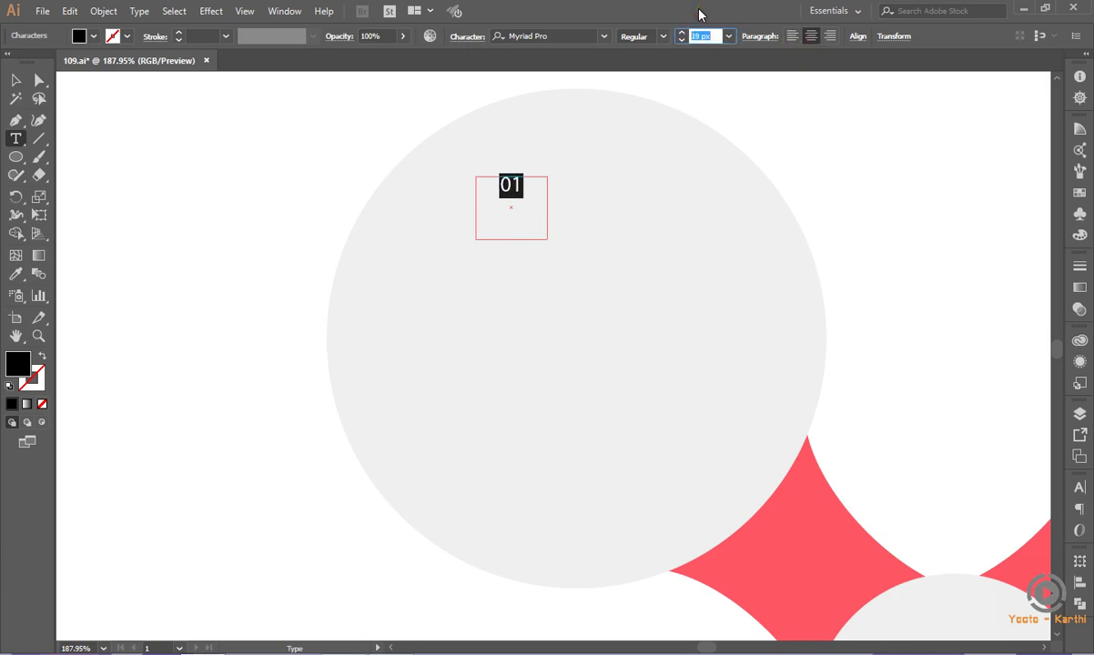
type("48")
key("Return")
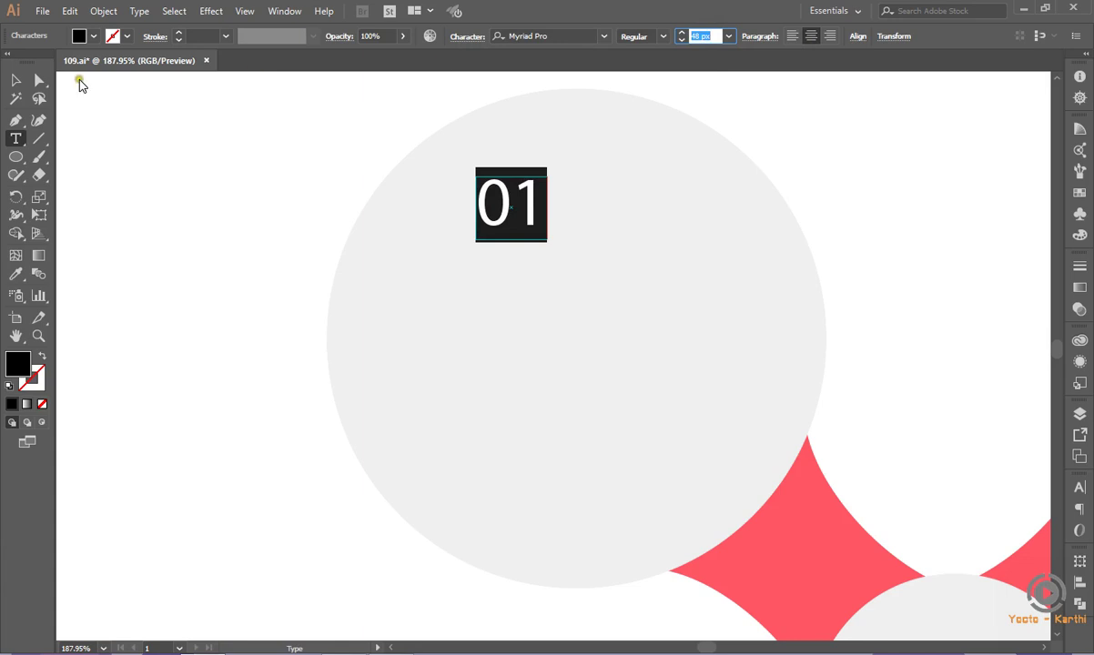
key("Escape")
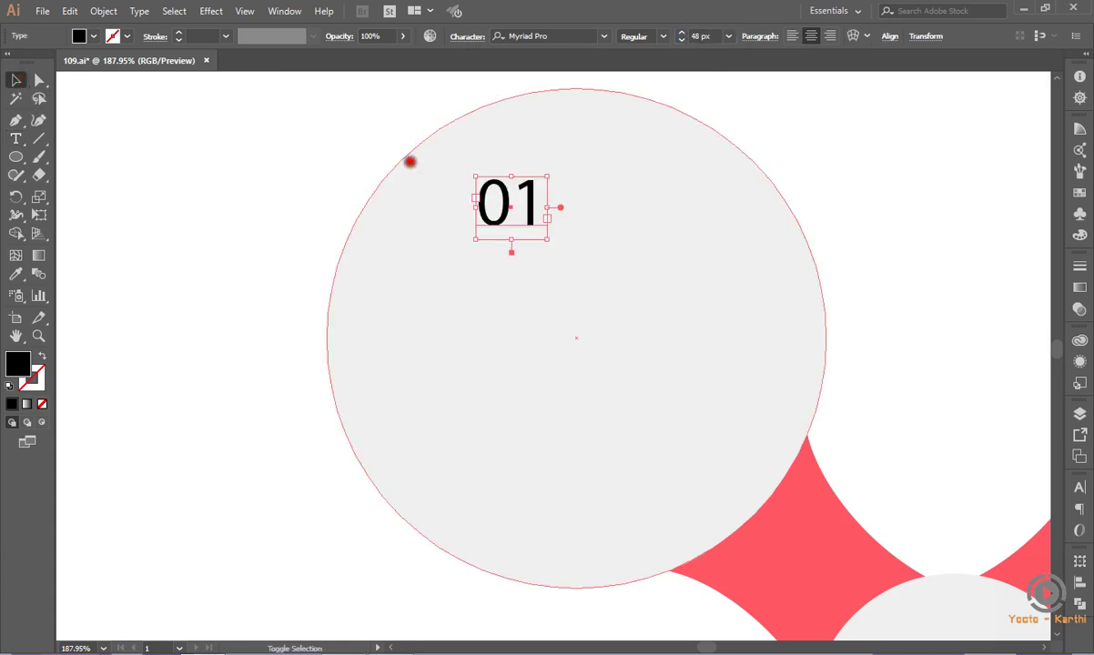
Step: Horizontally centre the 01 label on the top-left circle
left_click(398, 162, "shift")
left_click(510, 36)
left_click(210, 194)
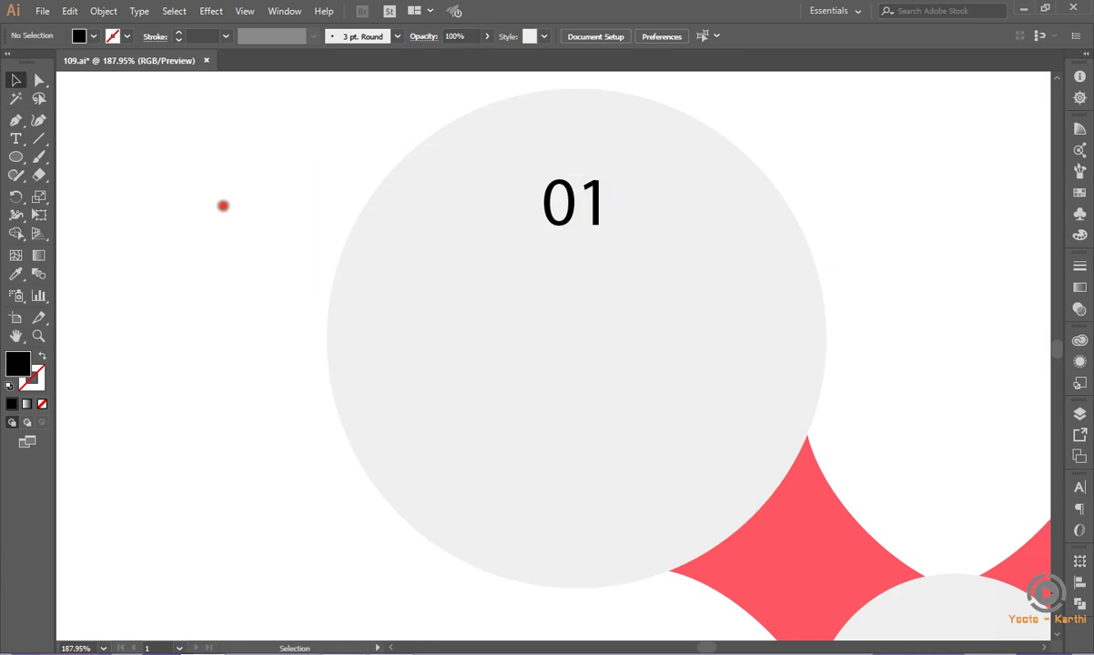
left_click(39, 139)
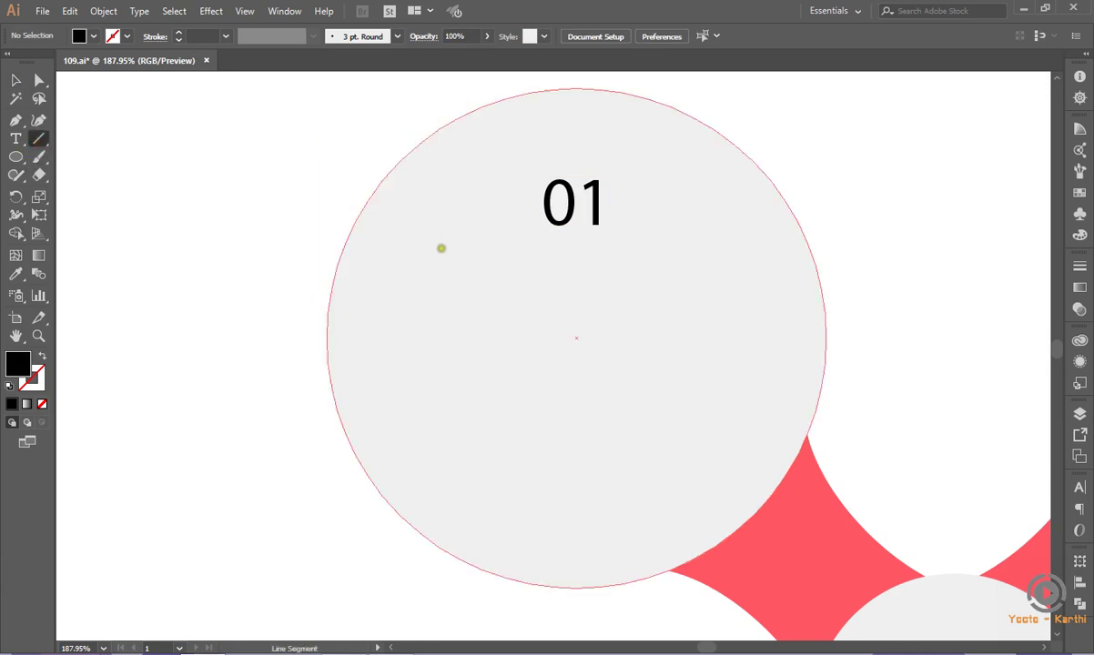
Step: Draw a horizontal line below 01 with a 10 px light grey stroke
mouse_move(444, 239)
left_mouse_down()
mouse_move(702, 239)
mouse_move(644, 255)
left_mouse_up()
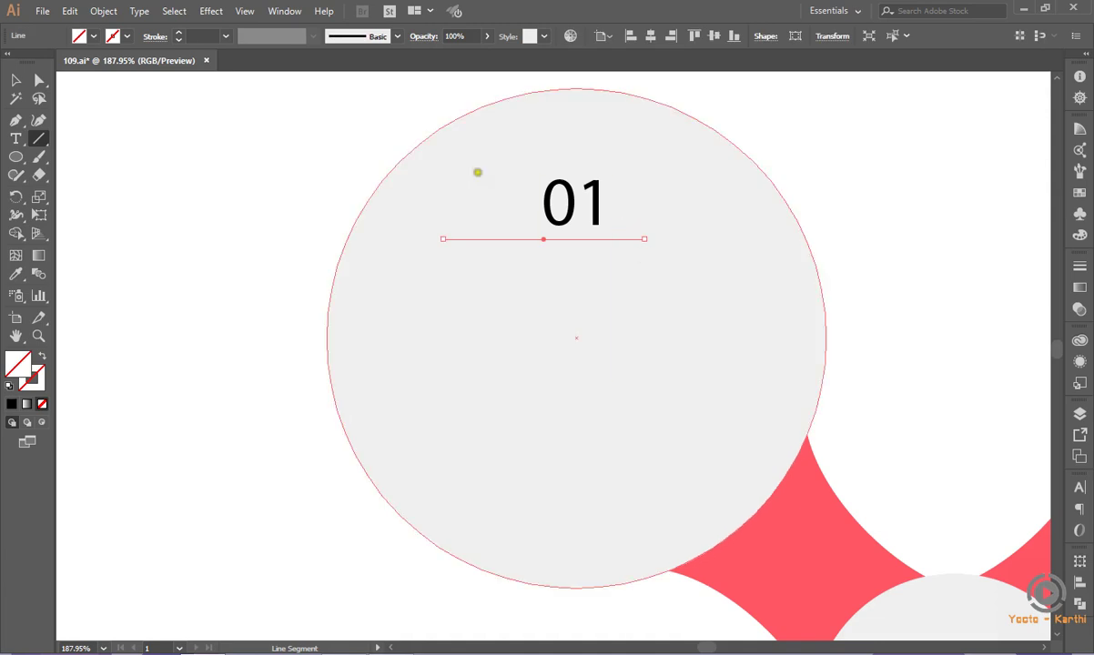
left_click(226, 38)
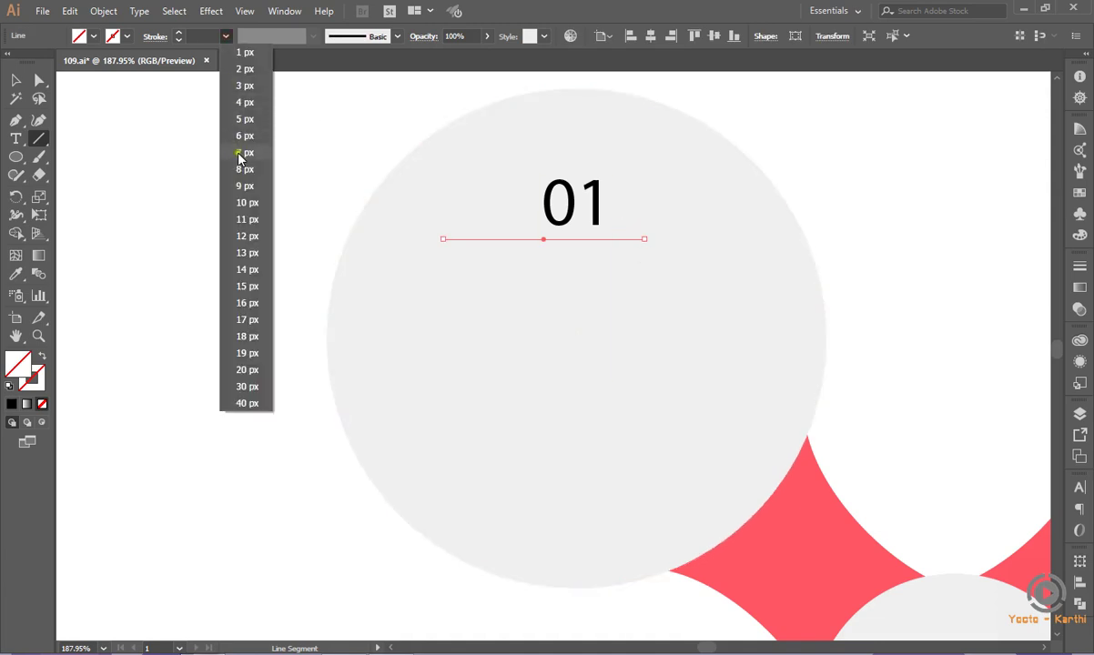
left_click(235, 203)
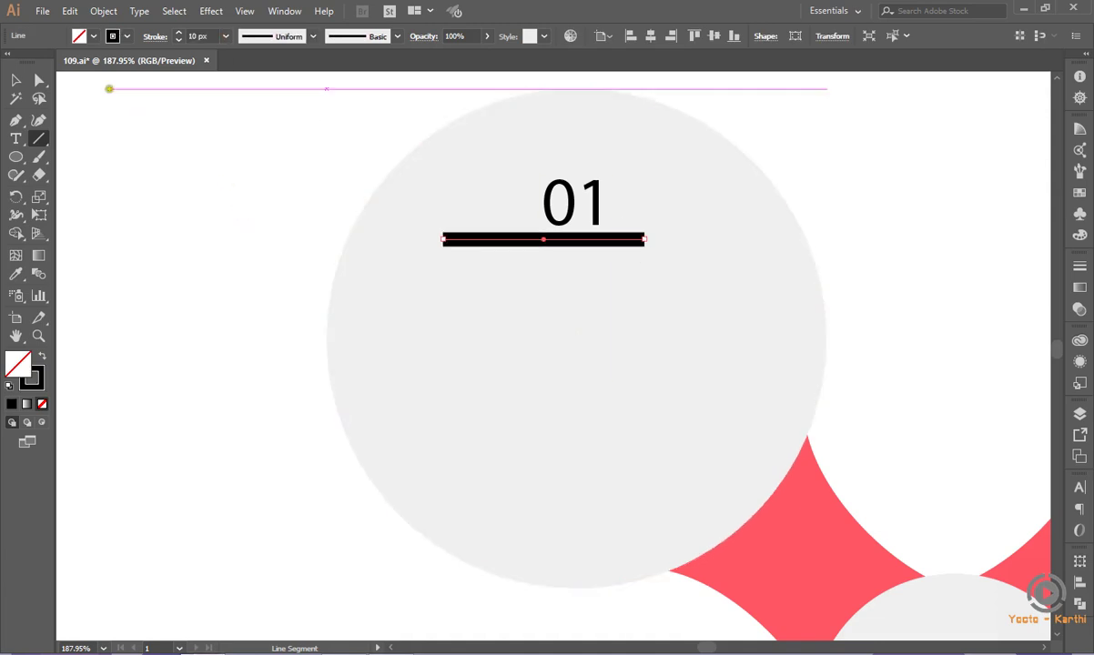
left_click(126, 37)
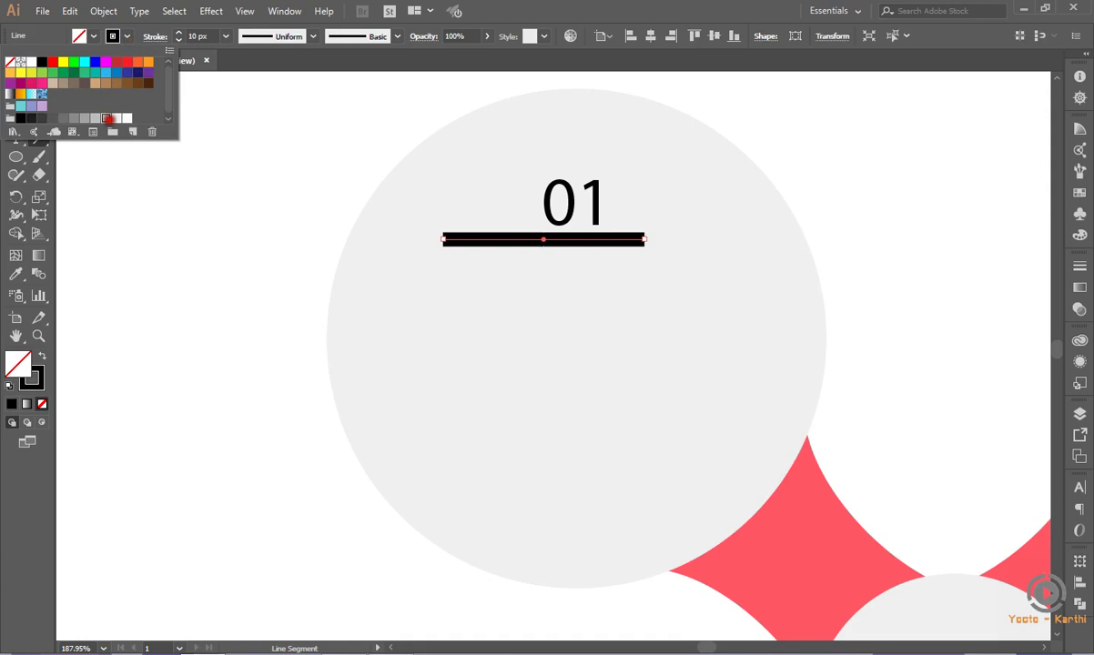
left_click(106, 119)
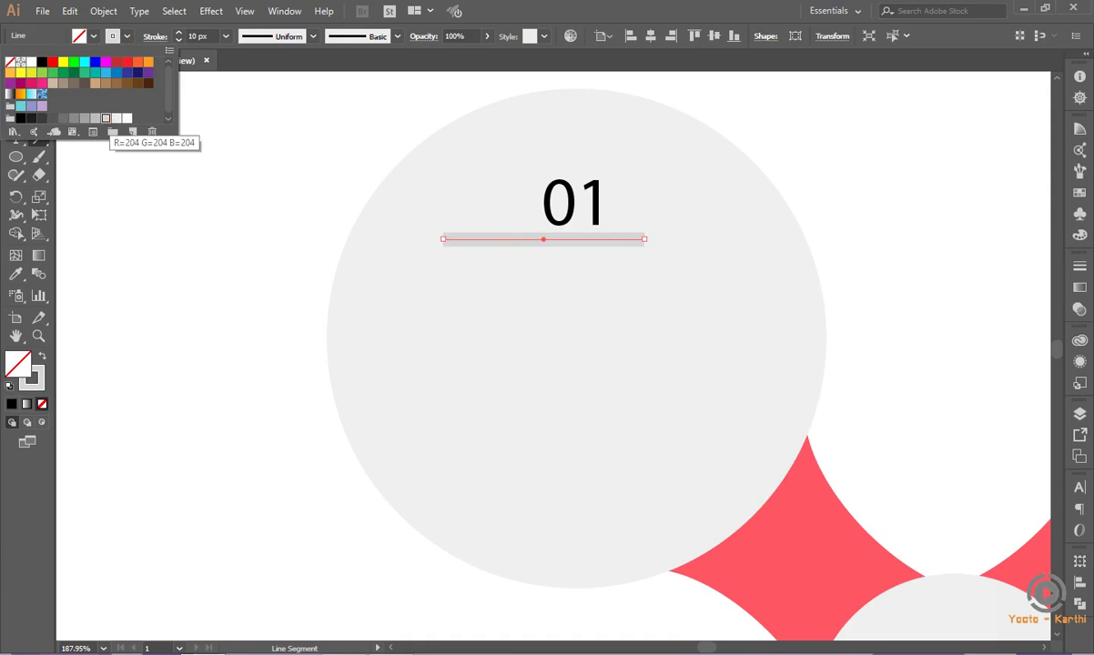
left_click(112, 118)
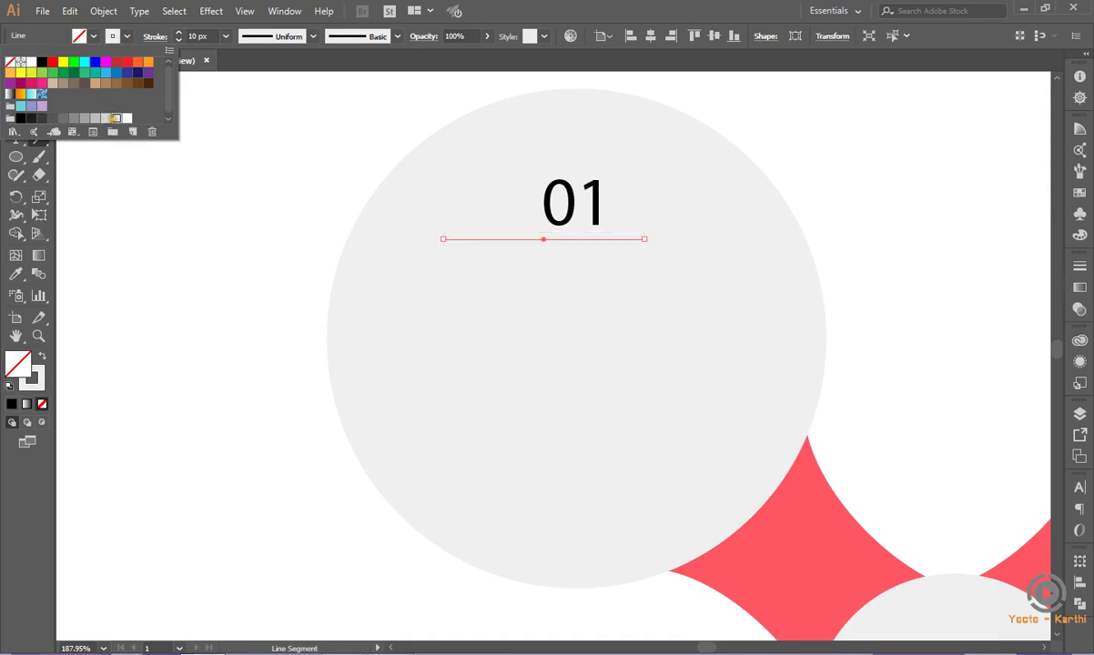
left_click(106, 118)
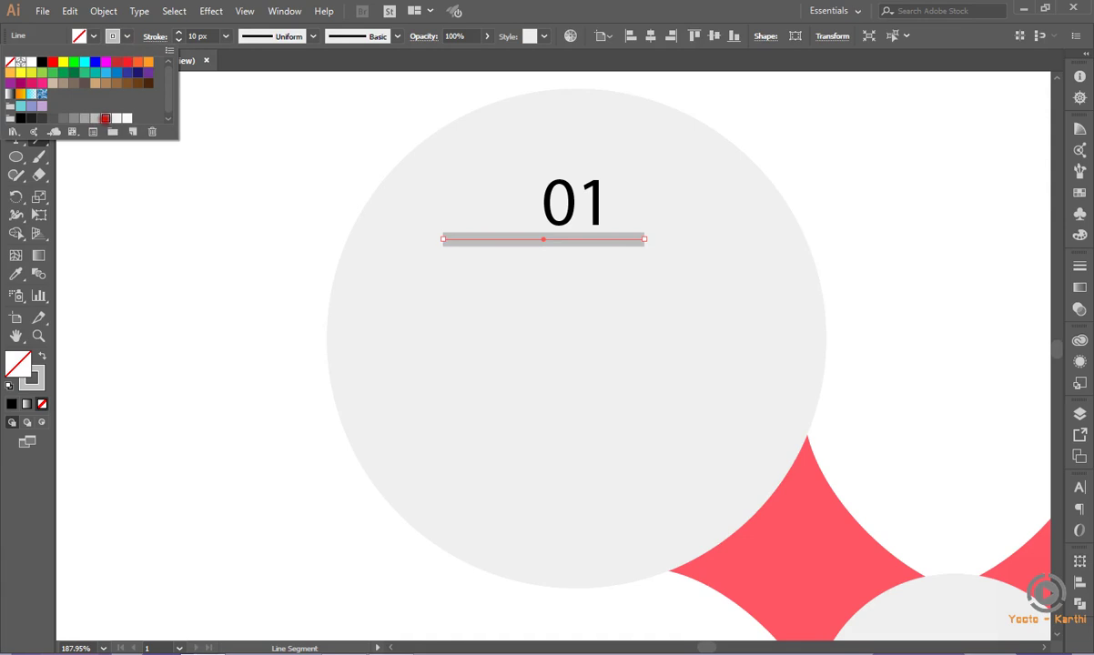
left_click(16, 80)
Step: Centre the line horizontally on the circle and reduce its stroke to 5 px
left_click(366, 245)
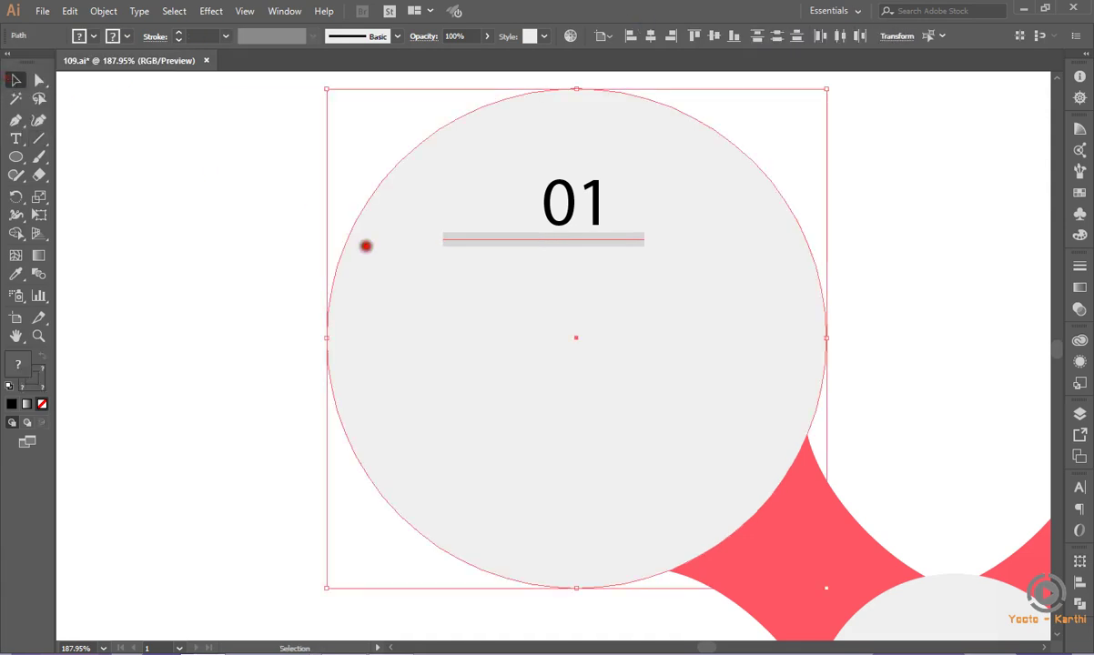
left_click(651, 36)
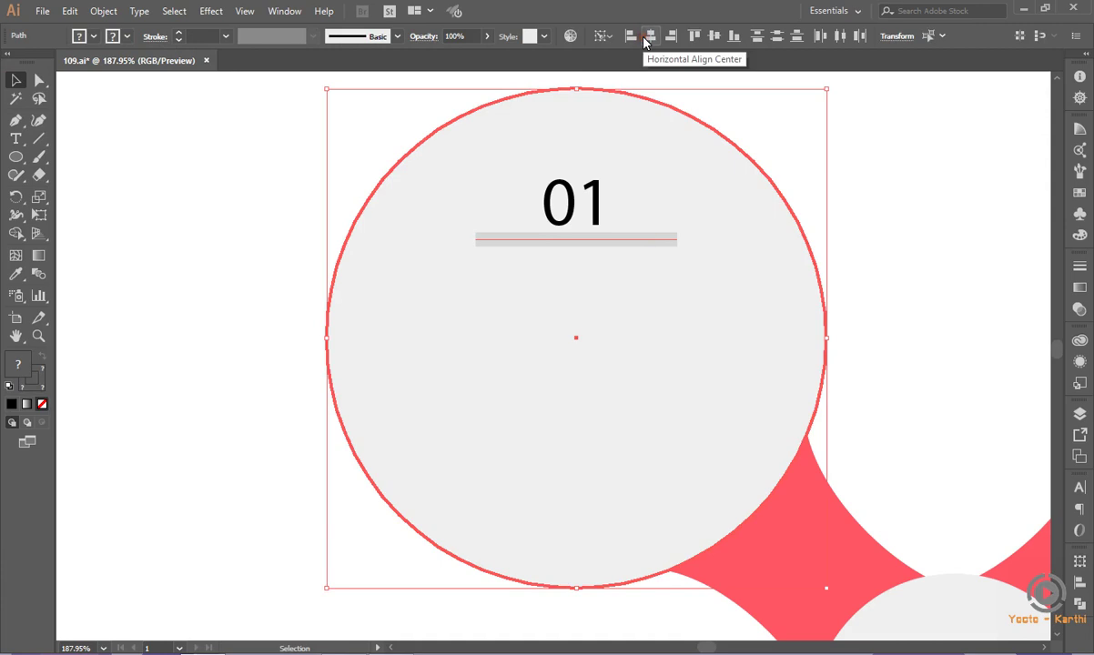
left_click(280, 183)
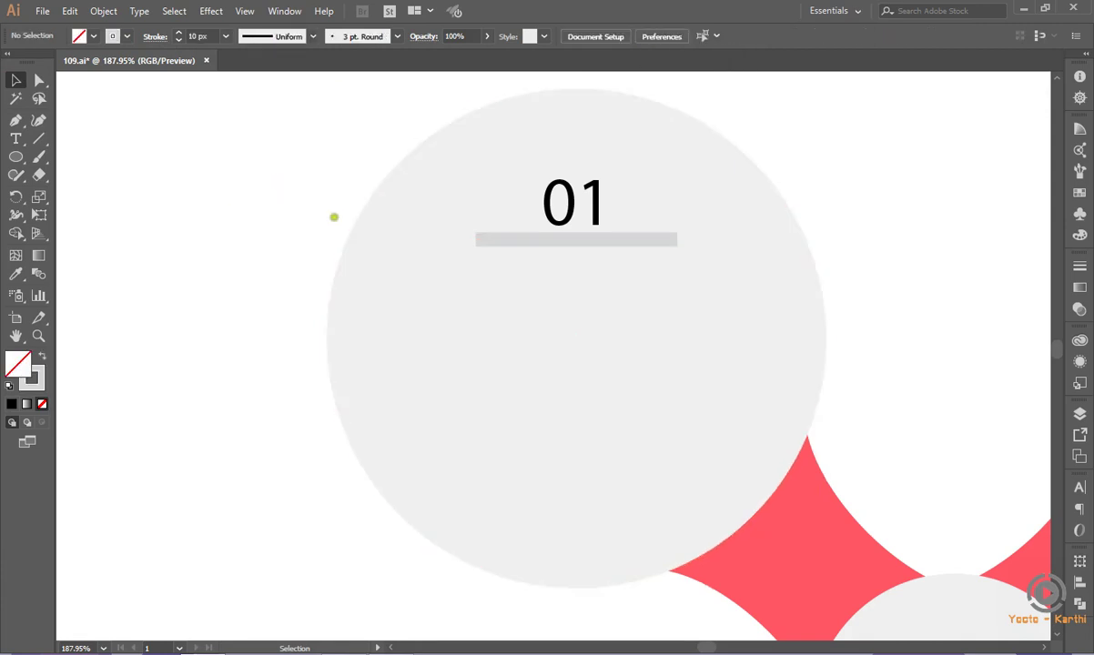
left_click(510, 238)
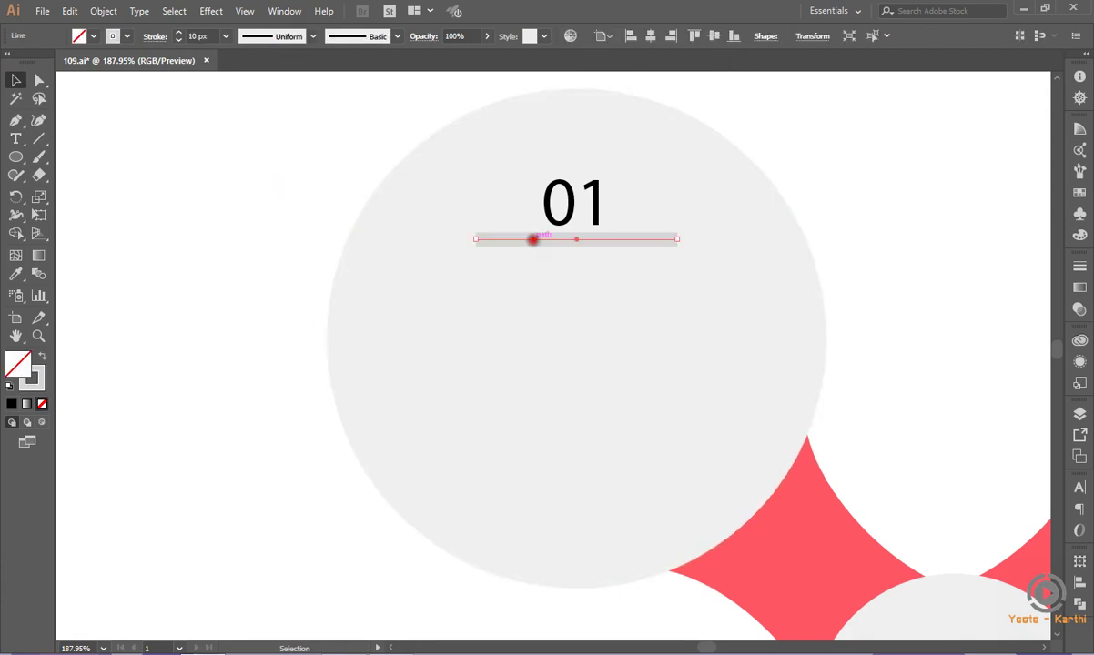
left_click(225, 35)
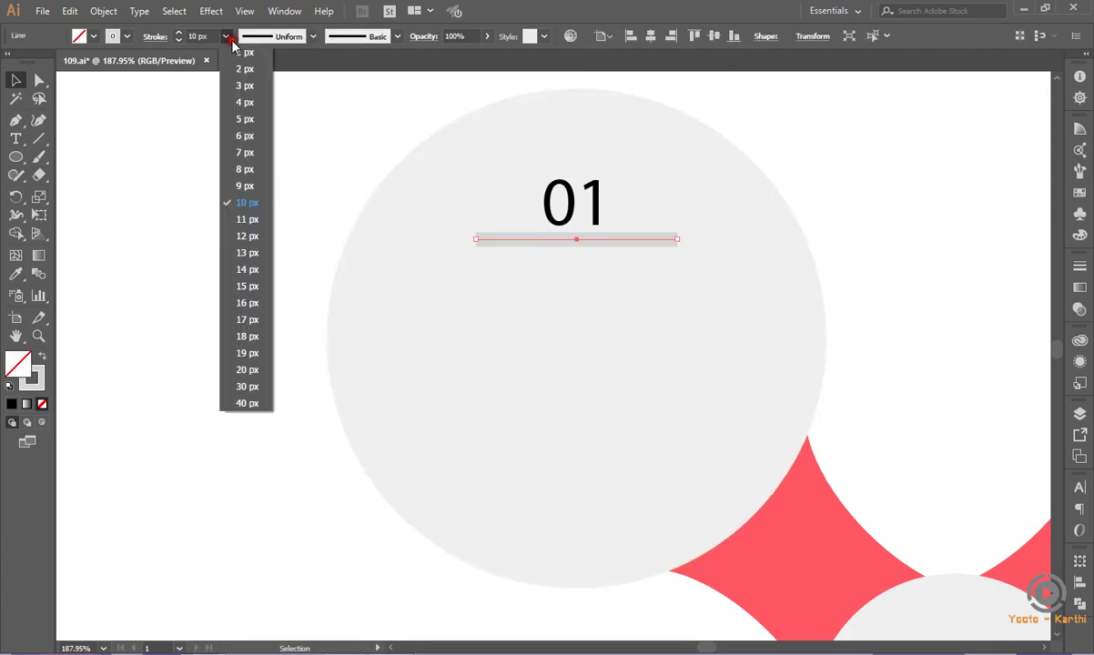
left_click(249, 116)
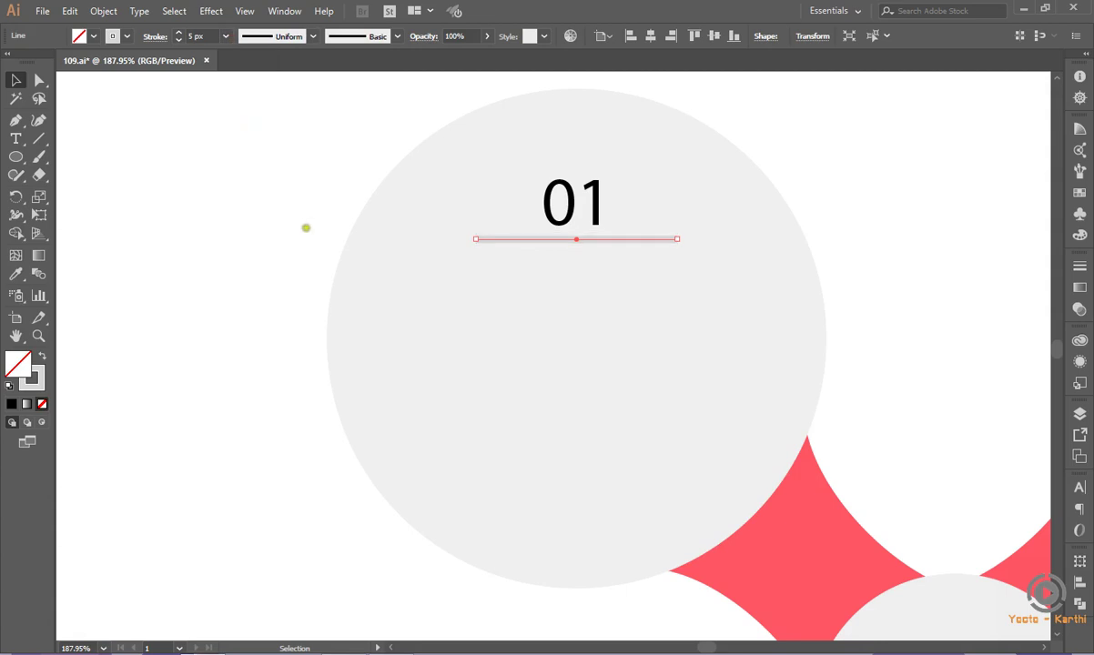
left_click(198, 205)
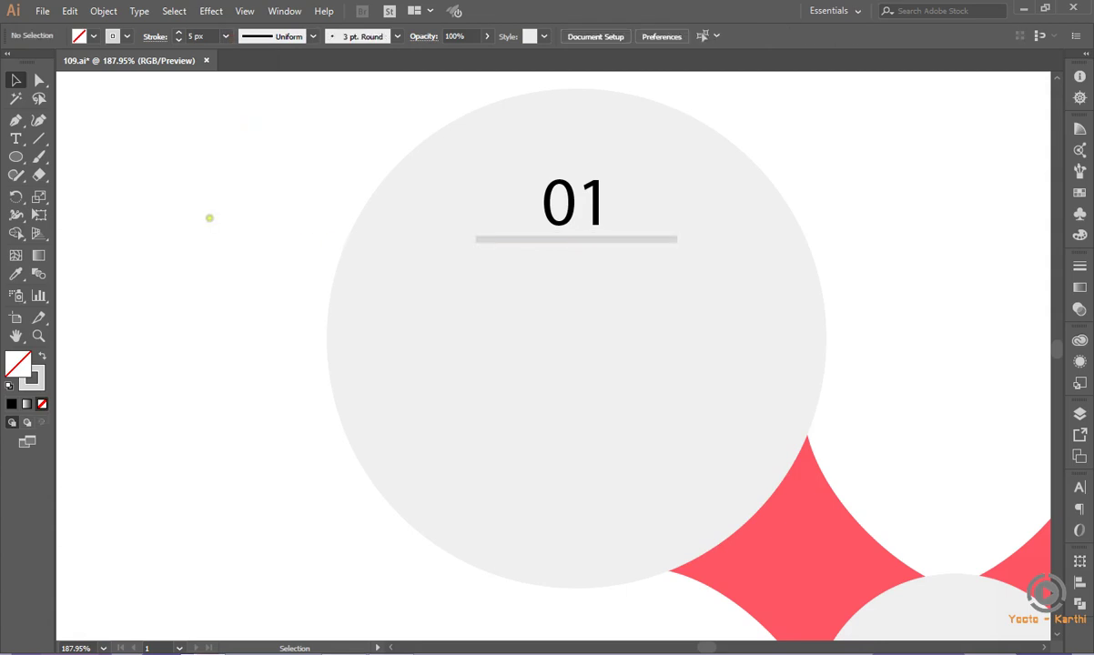
left_click(15, 138)
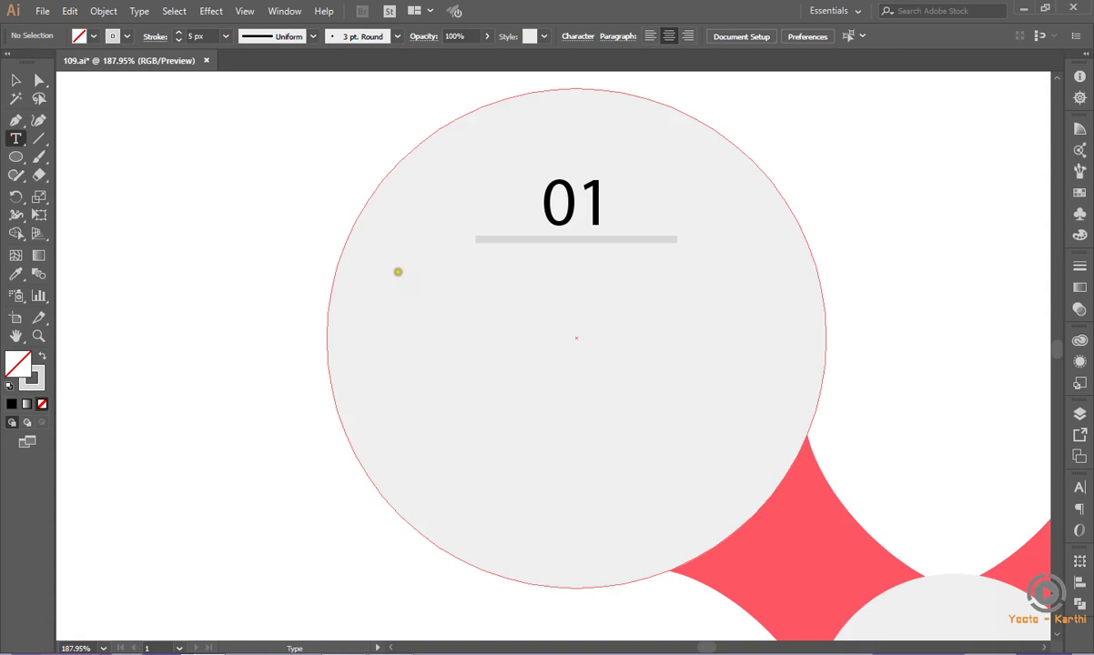
Step: Add a 24 px 'TITLE TEXT 01' title in a text area below the line
mouse_move(414, 265)
left_mouse_down()
mouse_move(735, 298)
mouse_move(741, 308)
left_mouse_up()
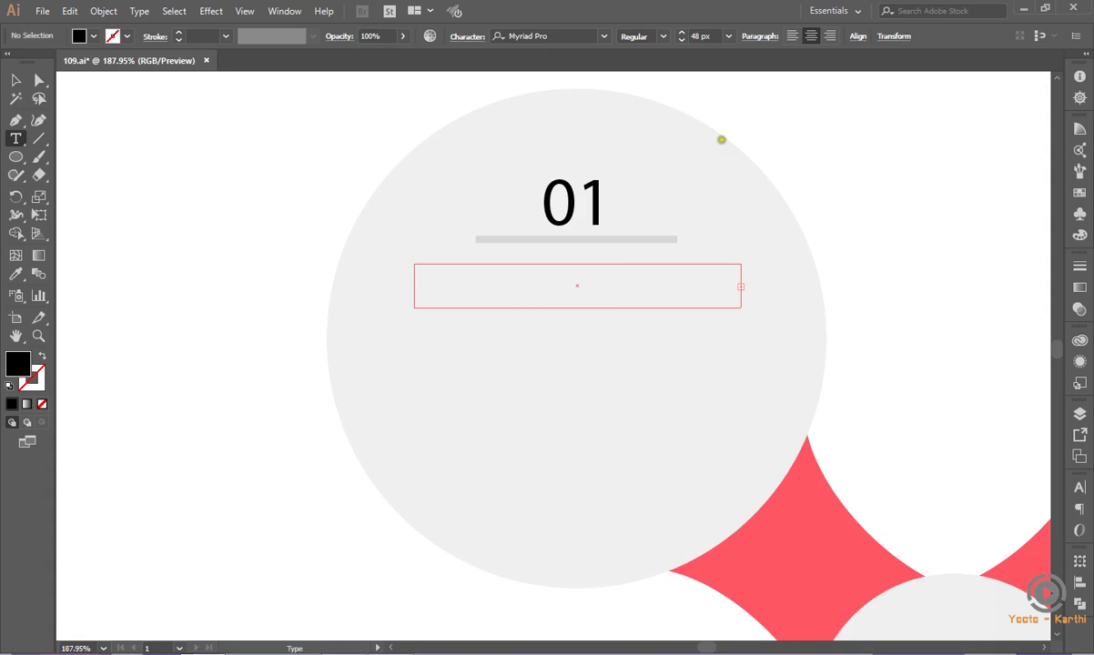
left_click(728, 36)
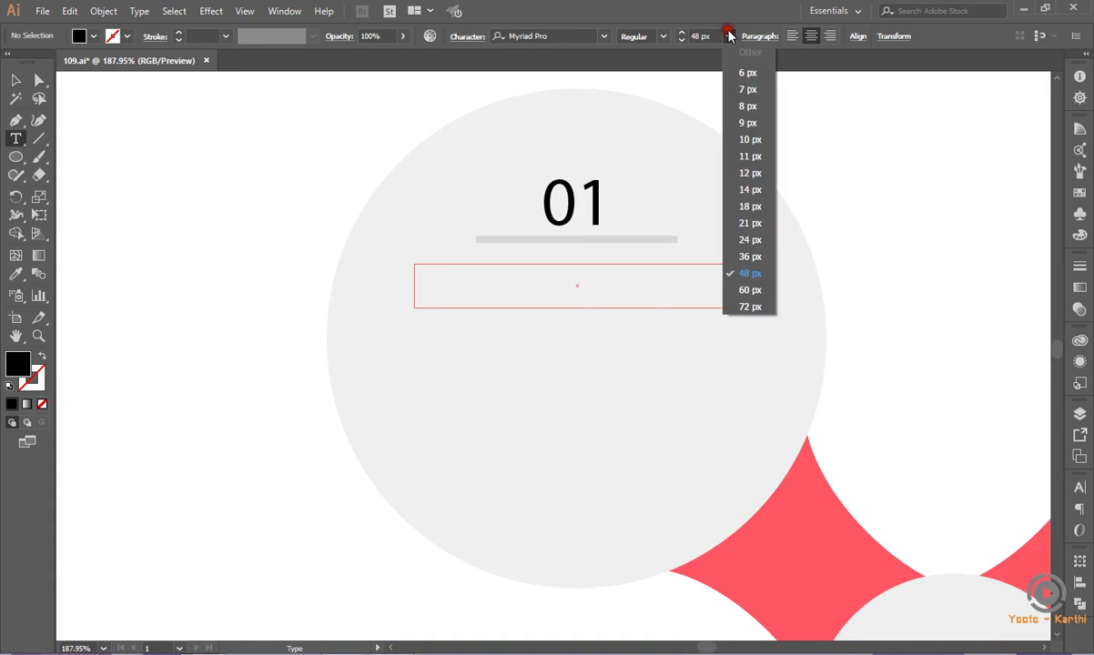
left_click(749, 239)
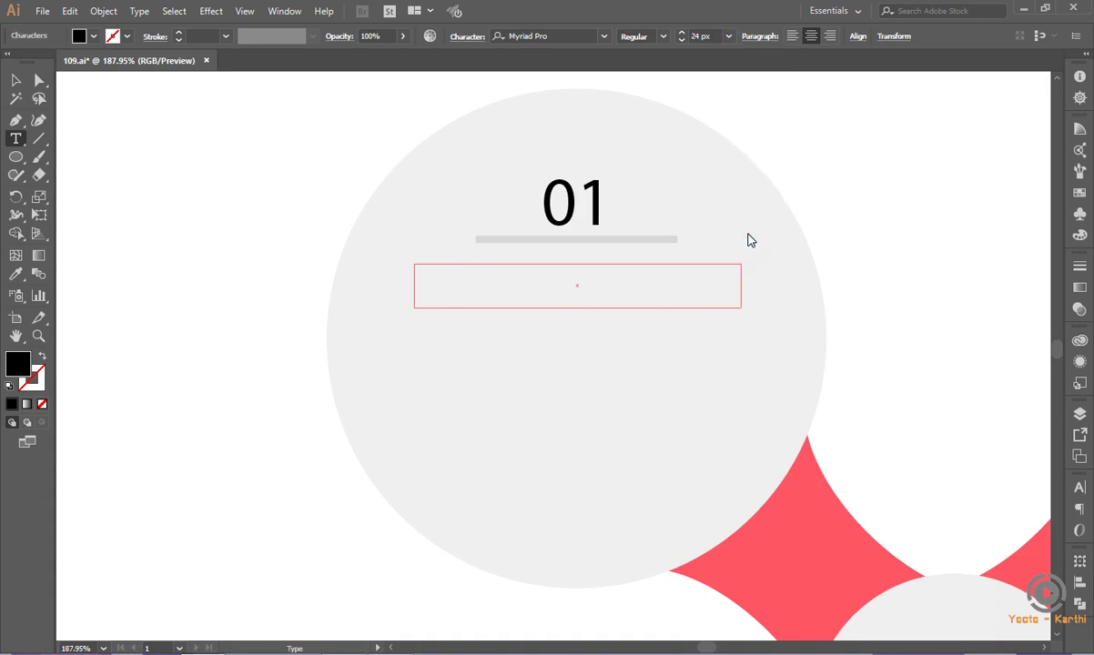
type("த")
key("BackSpace")
left_click(63, 543)
left_click(576, 293)
key("BackSpace")
type("TITLE")
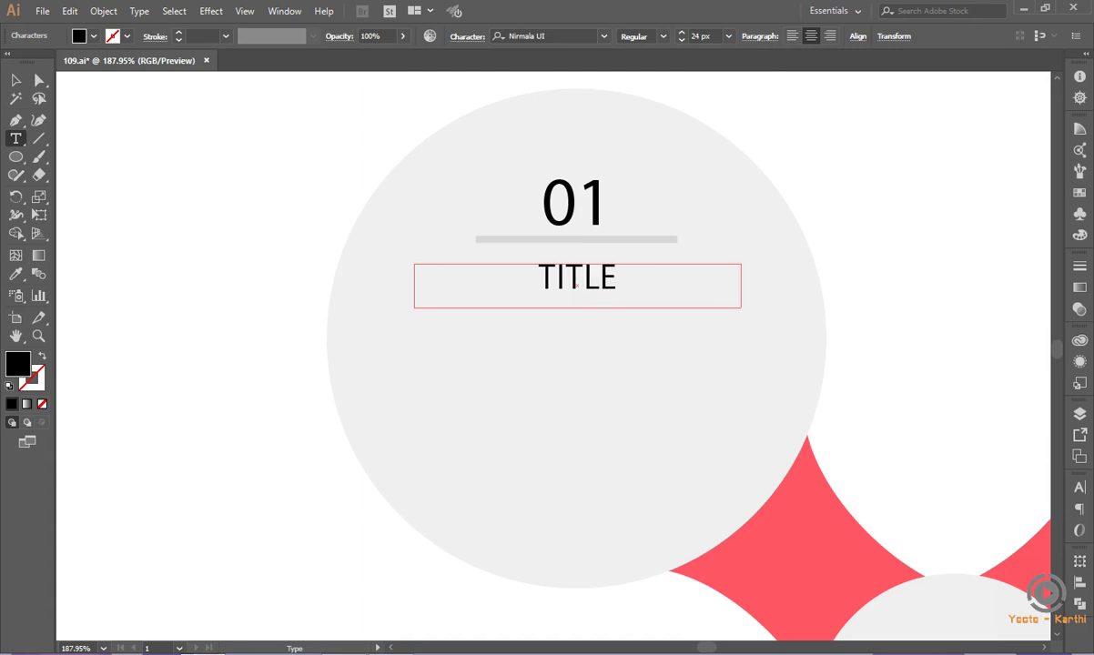
type(" TEXT")
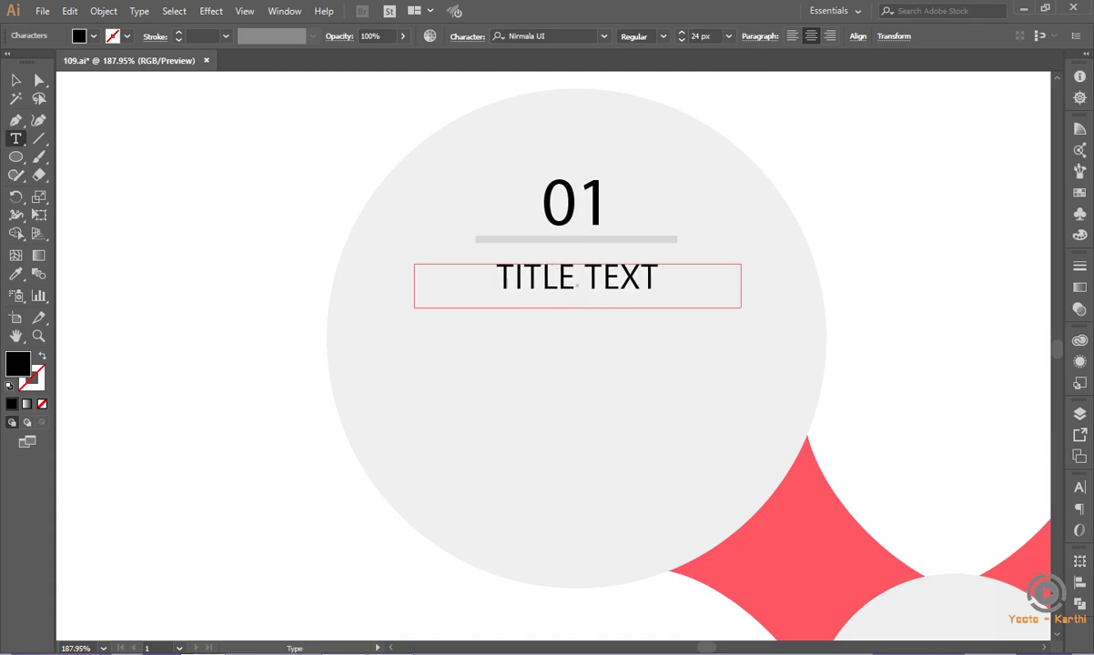
type(" 01")
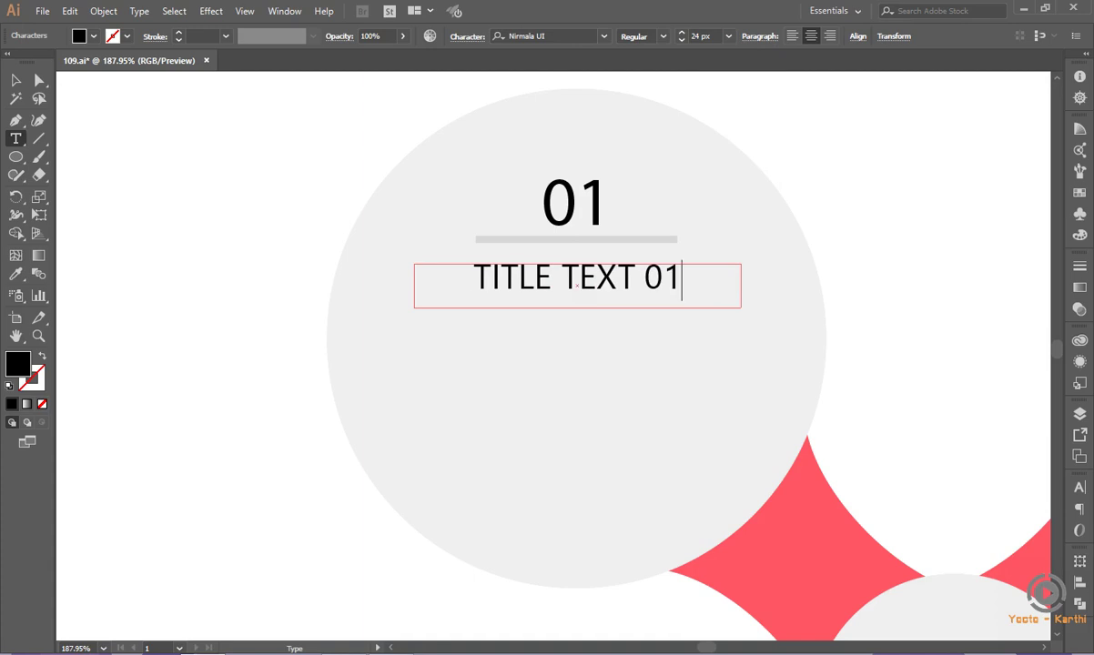
key("Escape")
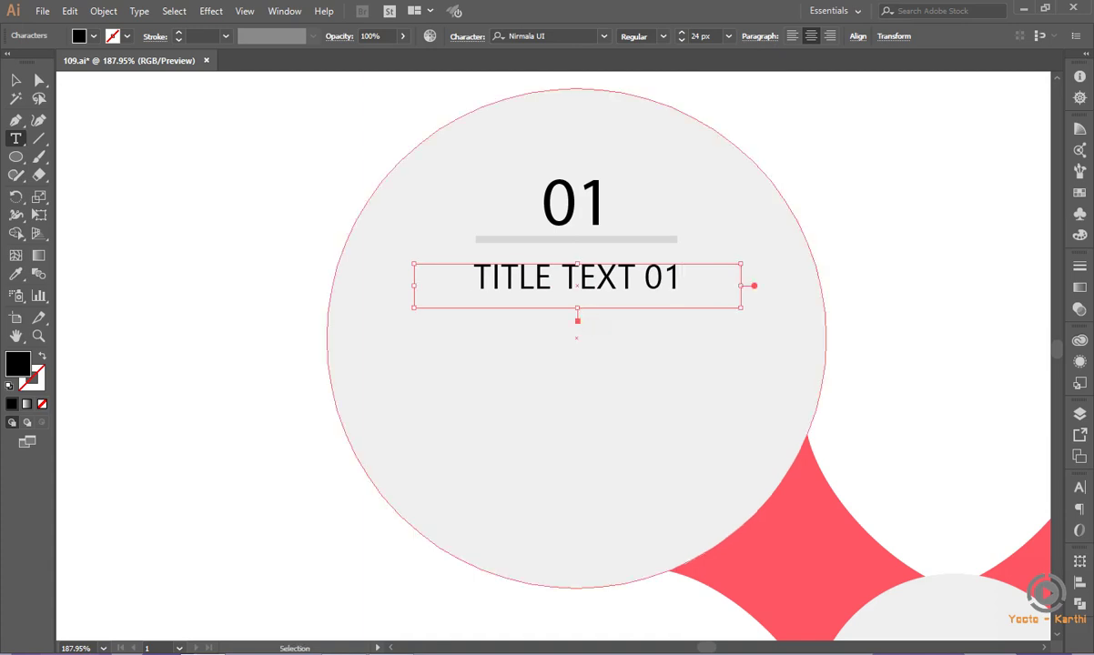
key("Return")
left_click(565, 31)
Step: Search the font list and switch the title from Nirmala UI to Myriad Pro
type("Mi")
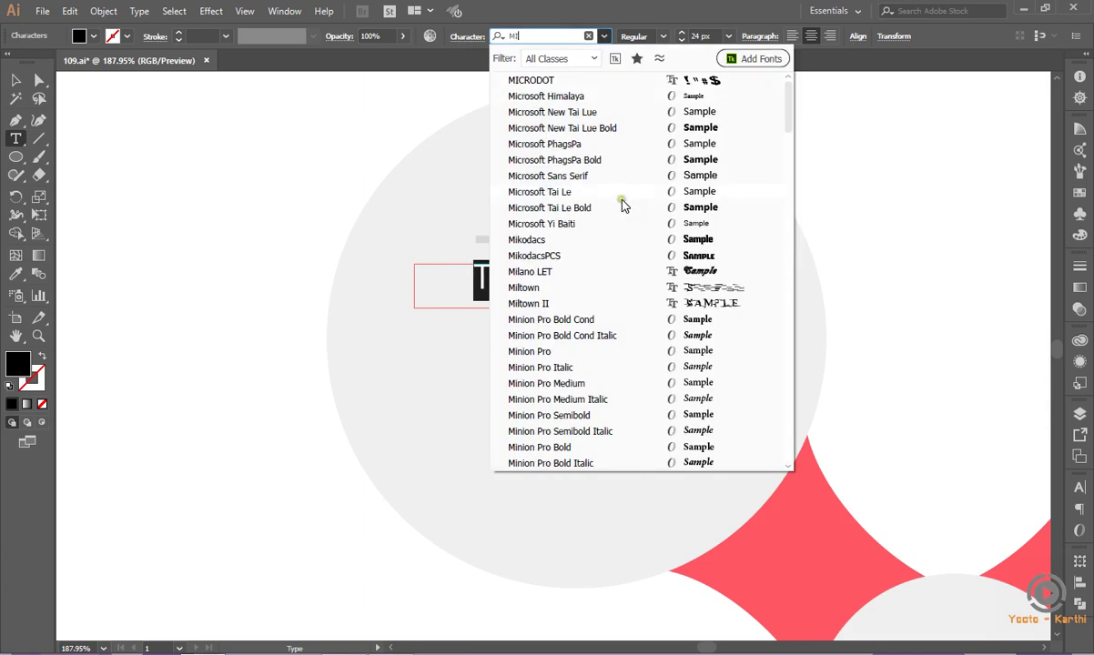
scroll(634, 164, "down", 2)
scroll(634, 164, "down", 2)
scroll(634, 163, "down", 2)
scroll(634, 164, "down", 1)
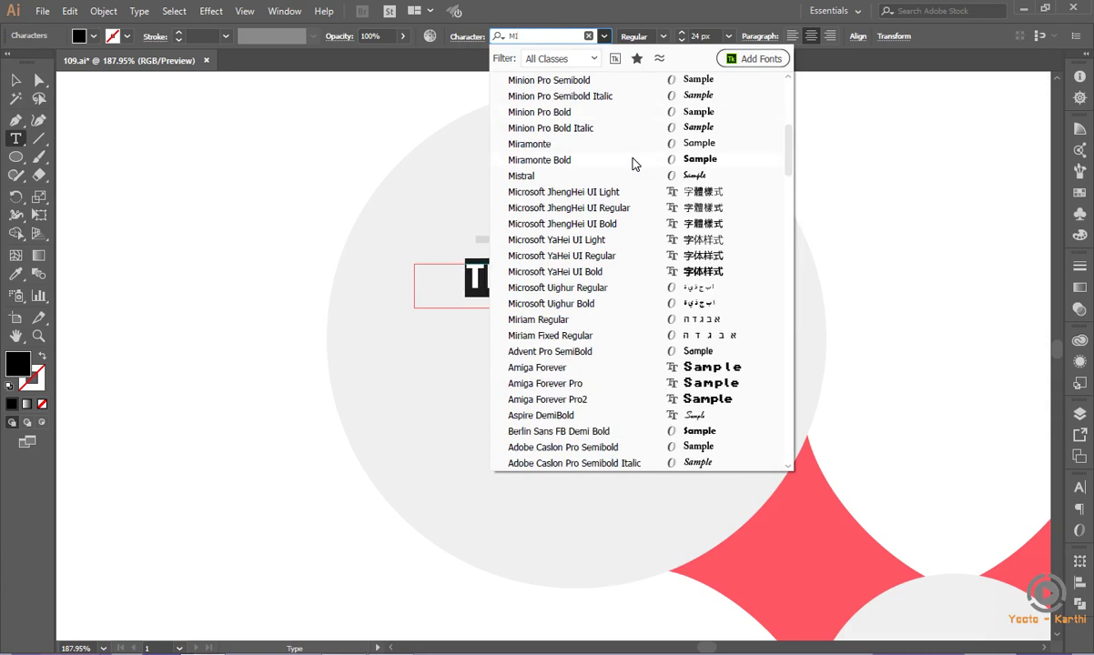
scroll(635, 164, "up", 7)
type("R")
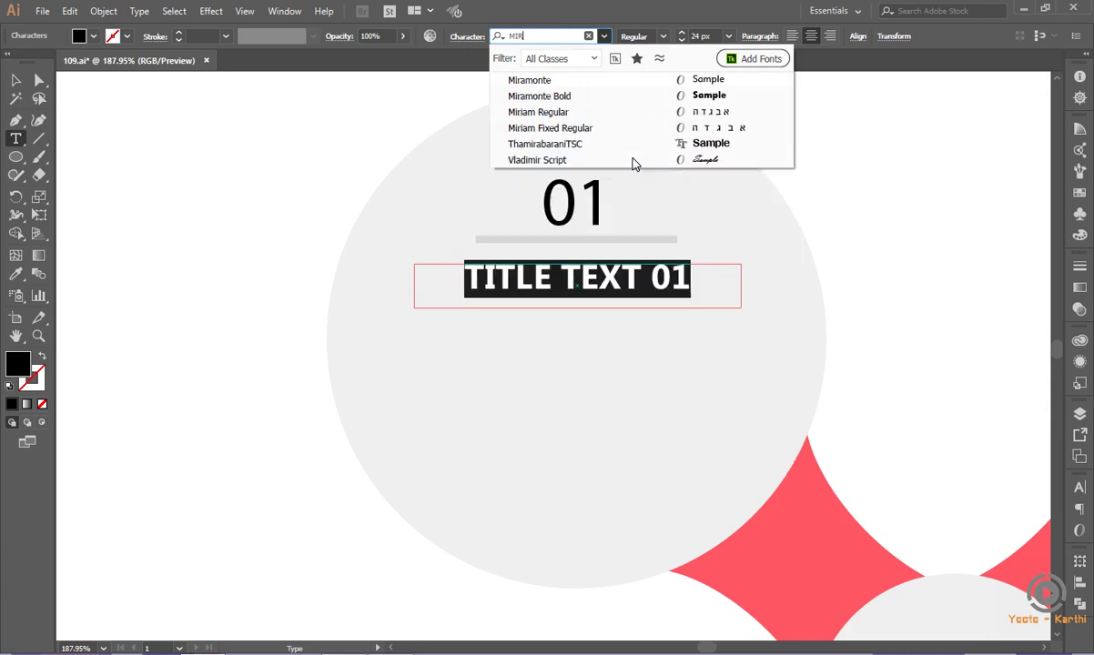
key("BackSpace")
key("BackSpace")
key("BackSpace")
type("MAID")
key("BackSpace")
key("BackSpace")
key("BackSpace")
key("BackSpace")
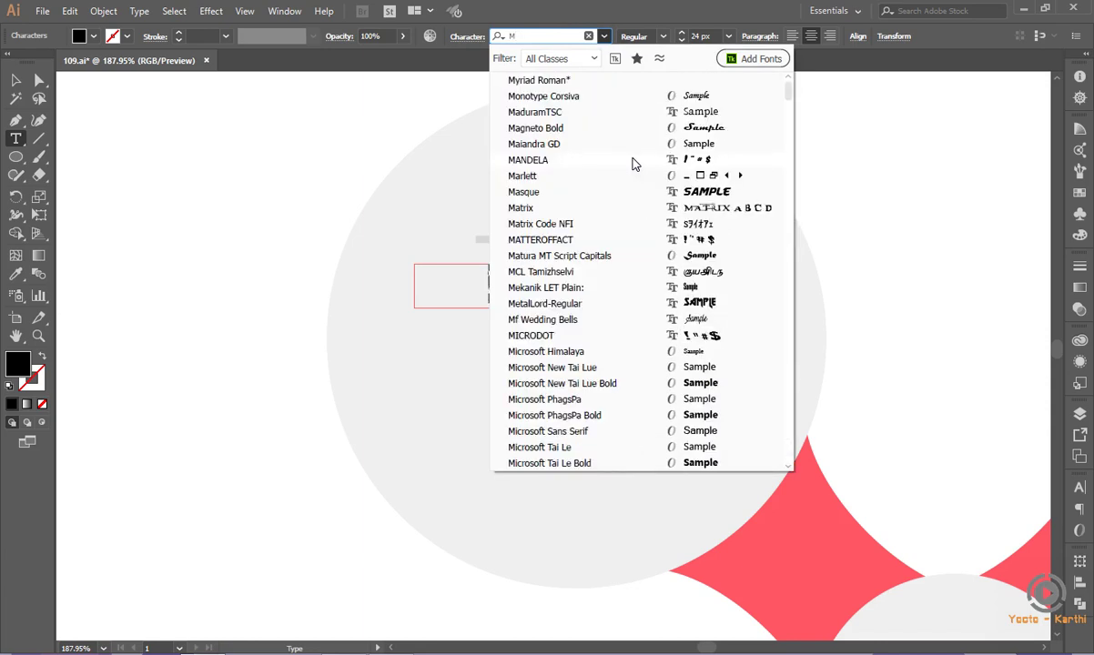
key("BackSpace")
type("RAD")
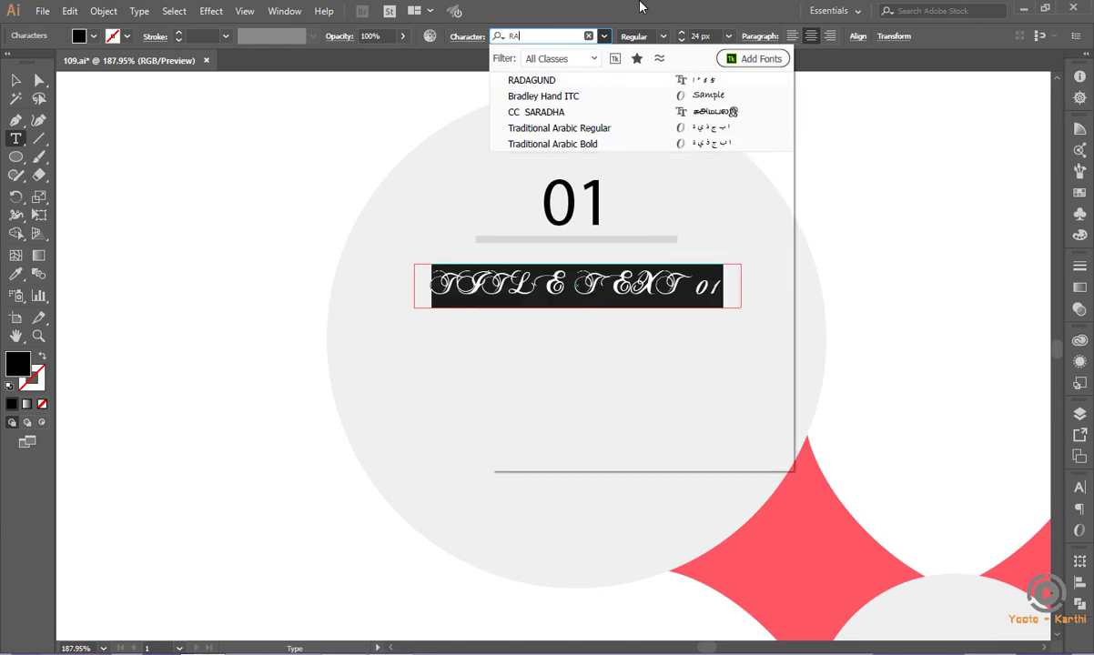
key("BackSpace")
key("BackSpace")
key("BackSpace")
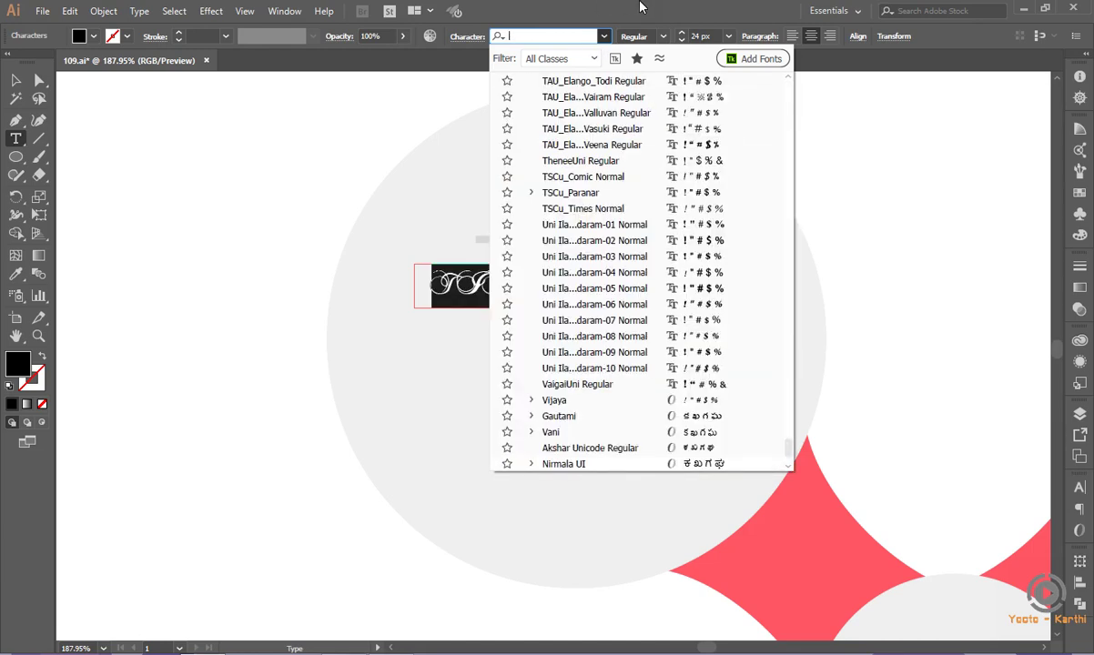
scroll(593, 103, "up", 5)
scroll(594, 103, "up", 1)
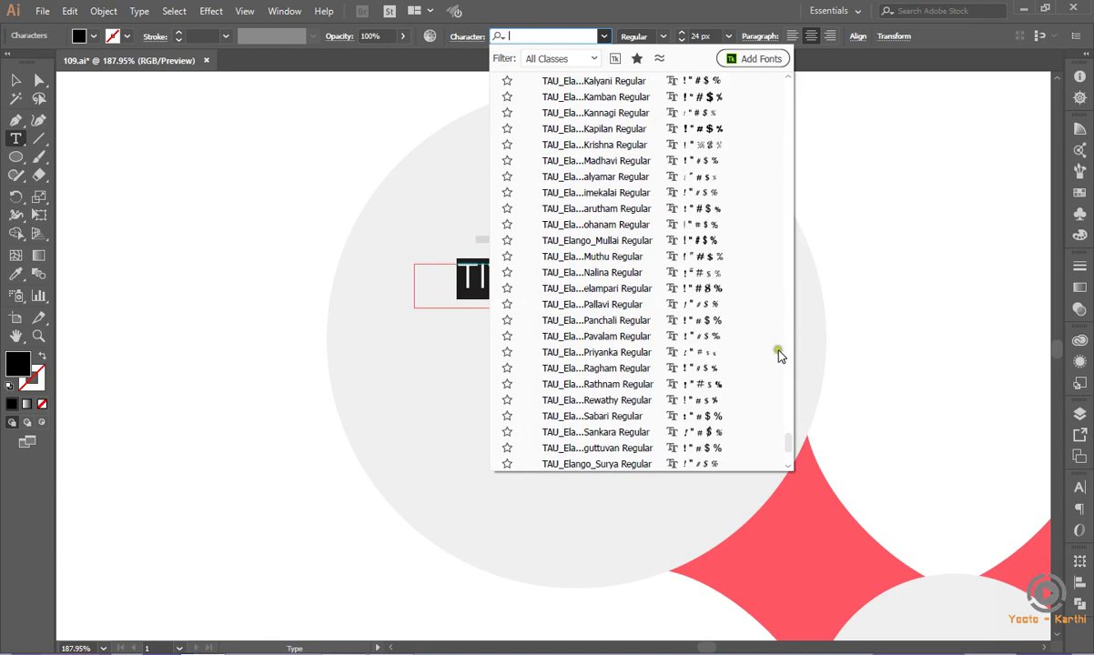
left_click_drag(788, 443, 783, 76)
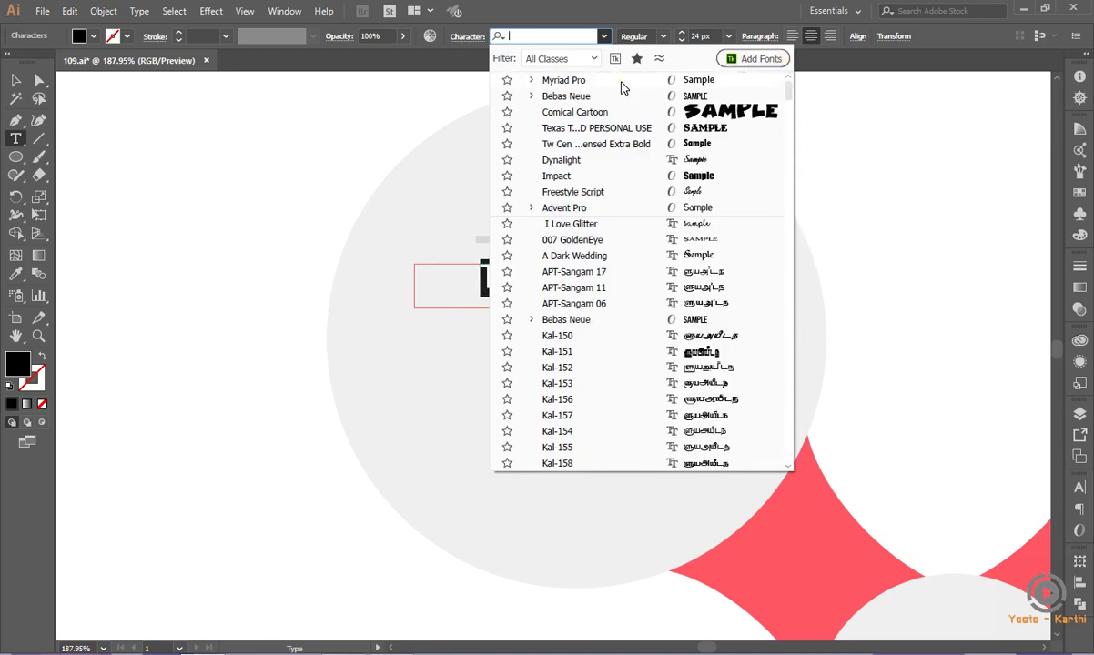
left_click(622, 85)
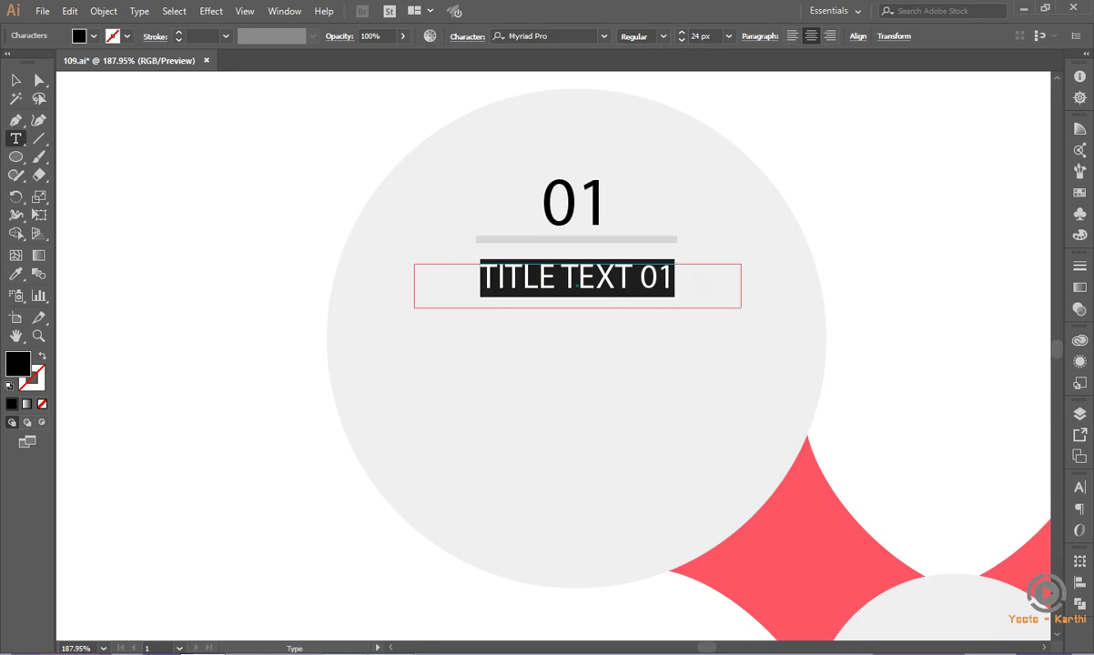
Step: Highlight the title text and check its character settings
left_click(684, 277)
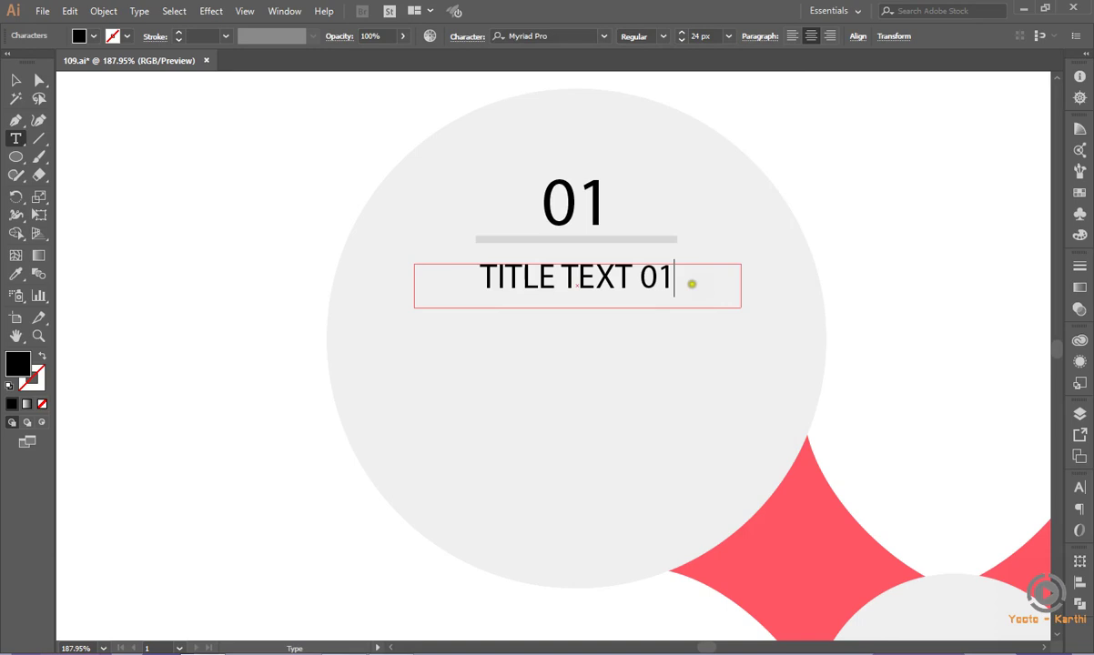
left_click(618, 290, "ctrl")
triple_click(638, 305)
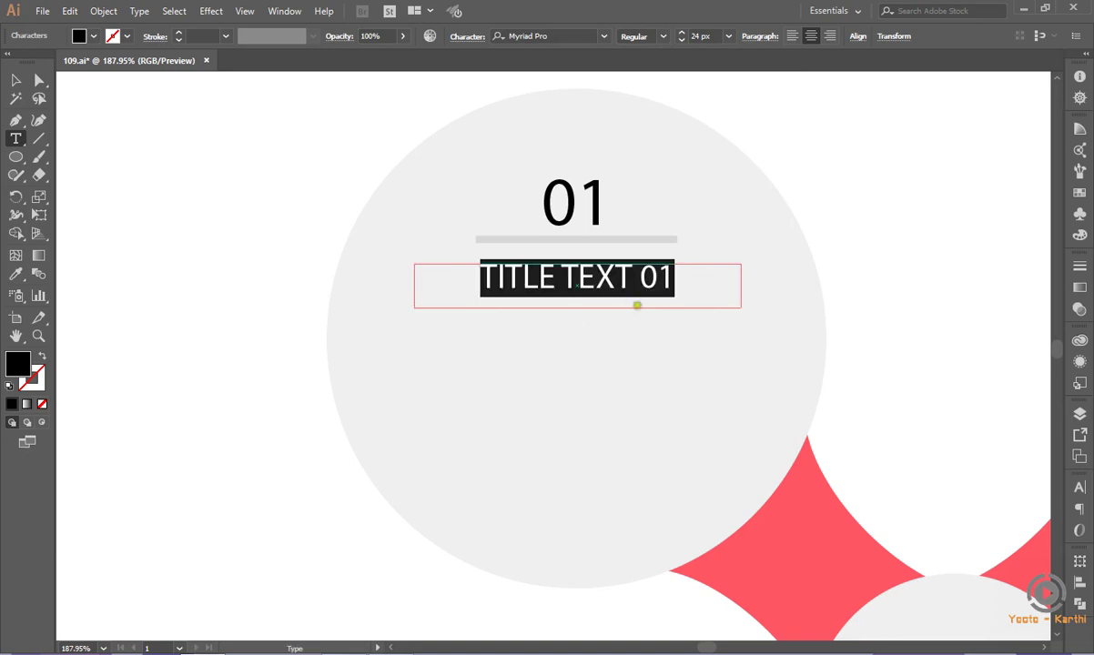
left_click(1079, 488)
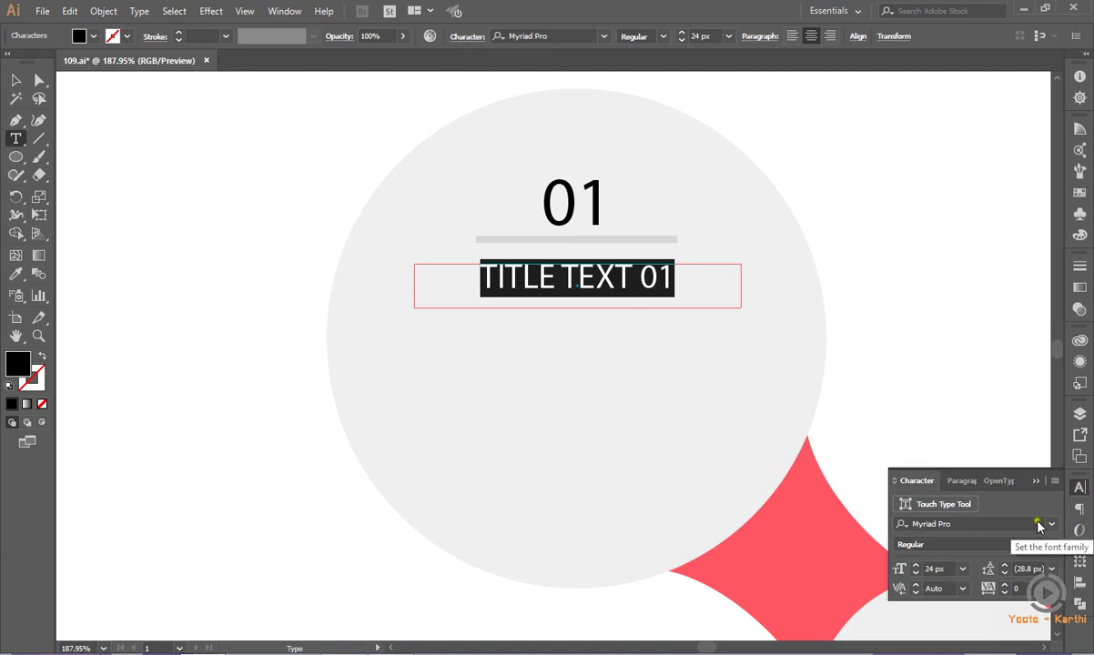
left_click(1037, 481)
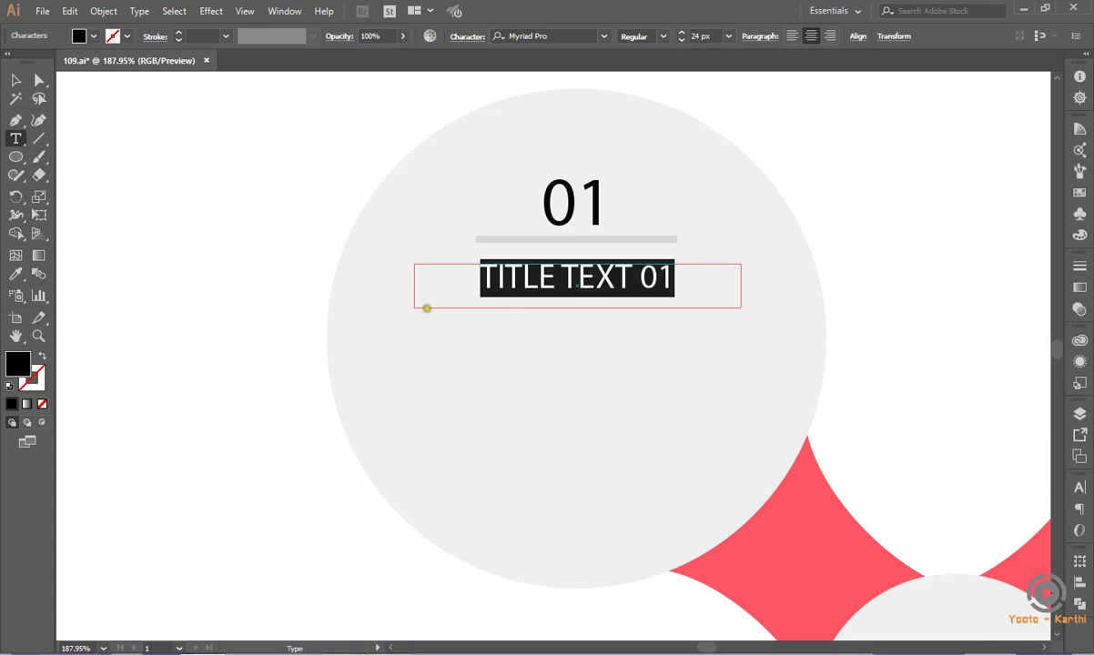
Step: Move the title just below the line and centre it horizontally on the circle
left_click(21, 77)
left_click_drag(574, 306, 575, 287)
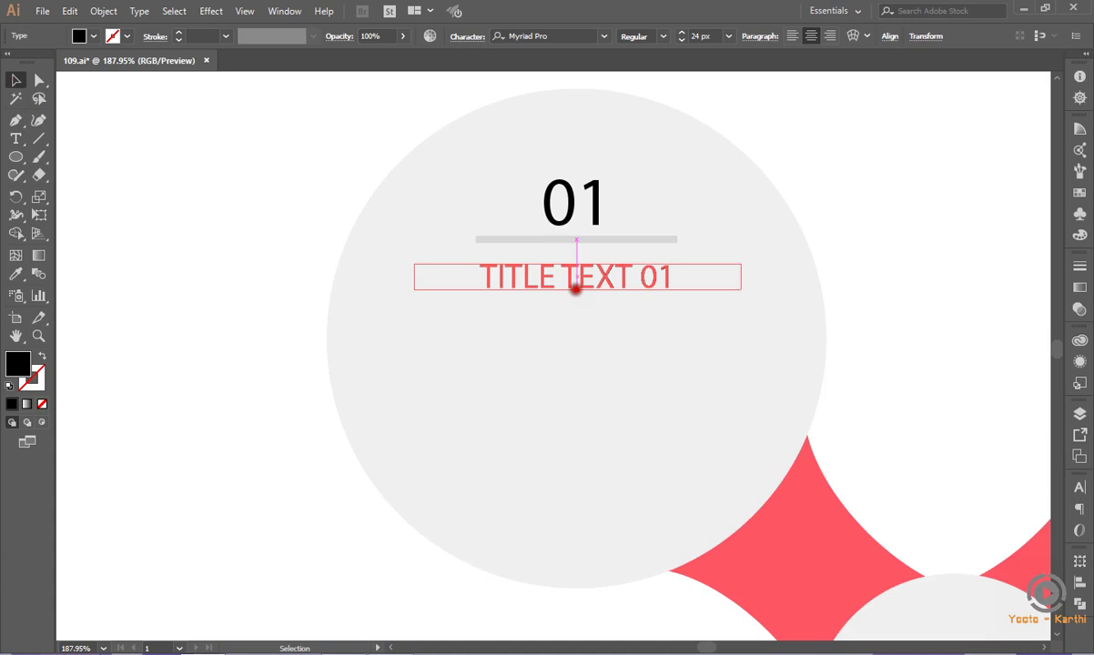
left_click_drag(575, 287, 576, 288)
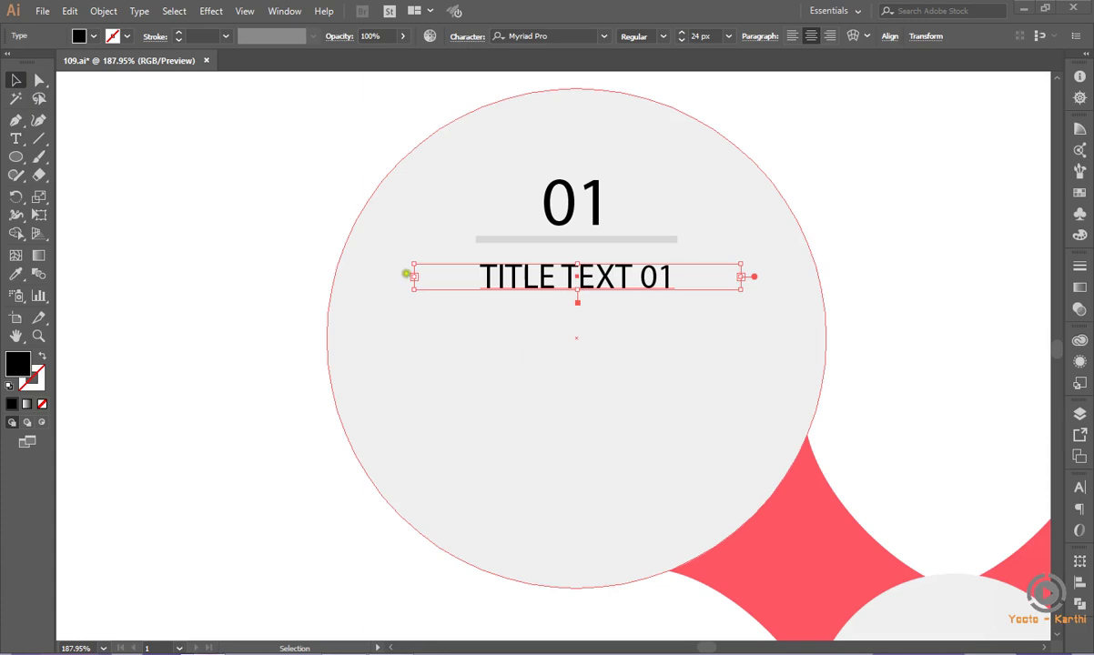
left_click_drag(414, 277, 554, 282)
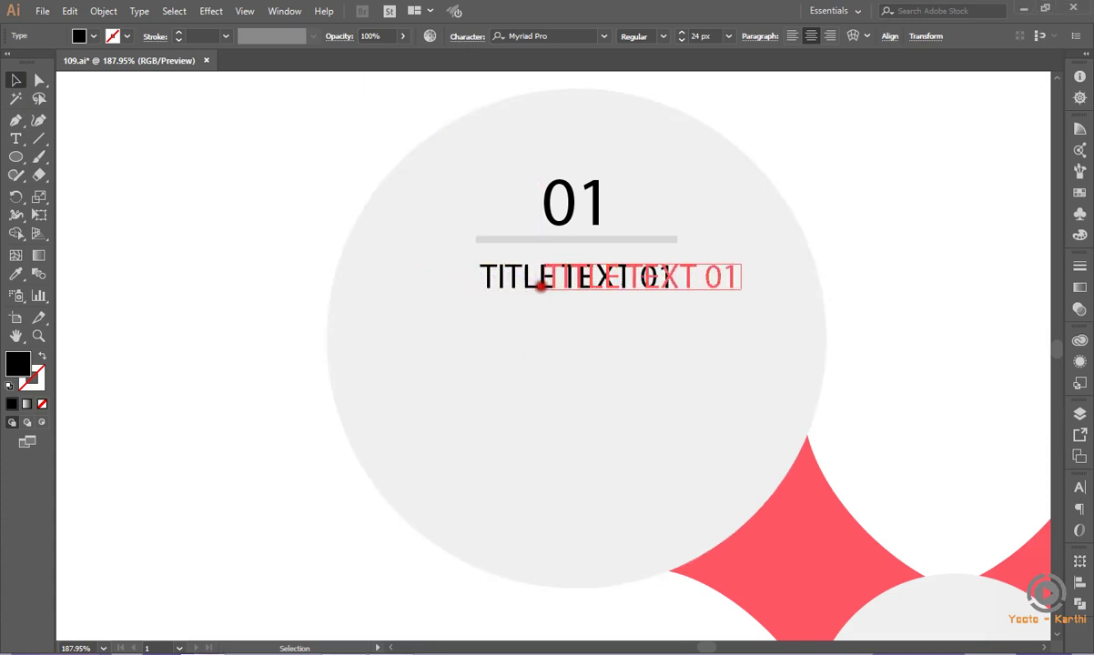
left_click_drag(554, 282, 539, 286)
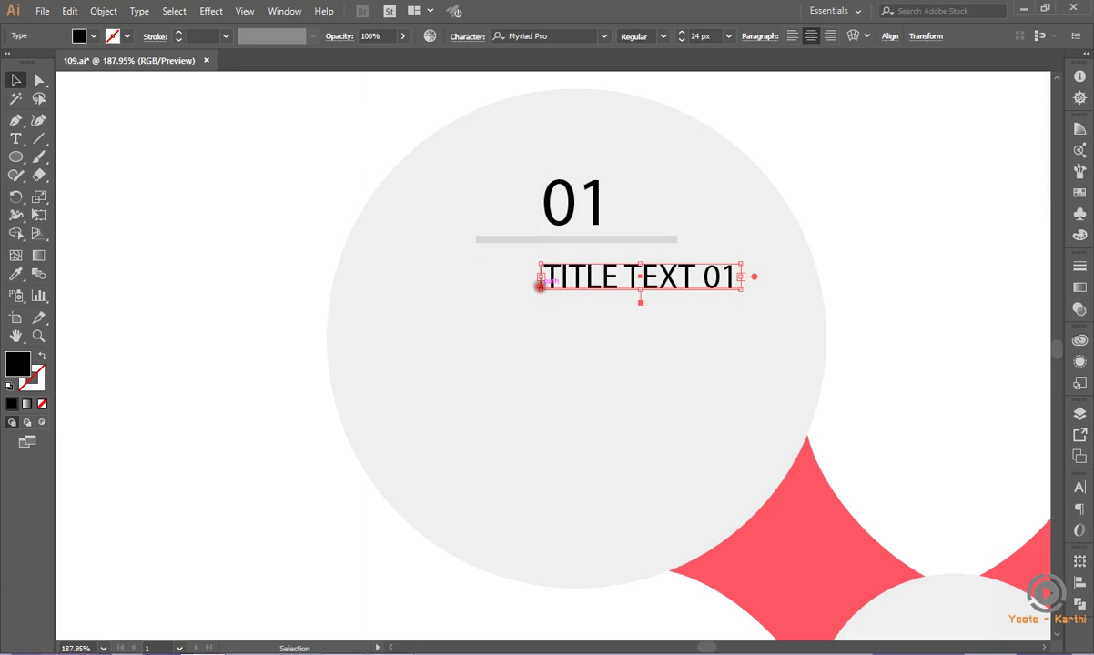
left_click(497, 306, "shift")
left_click(497, 306)
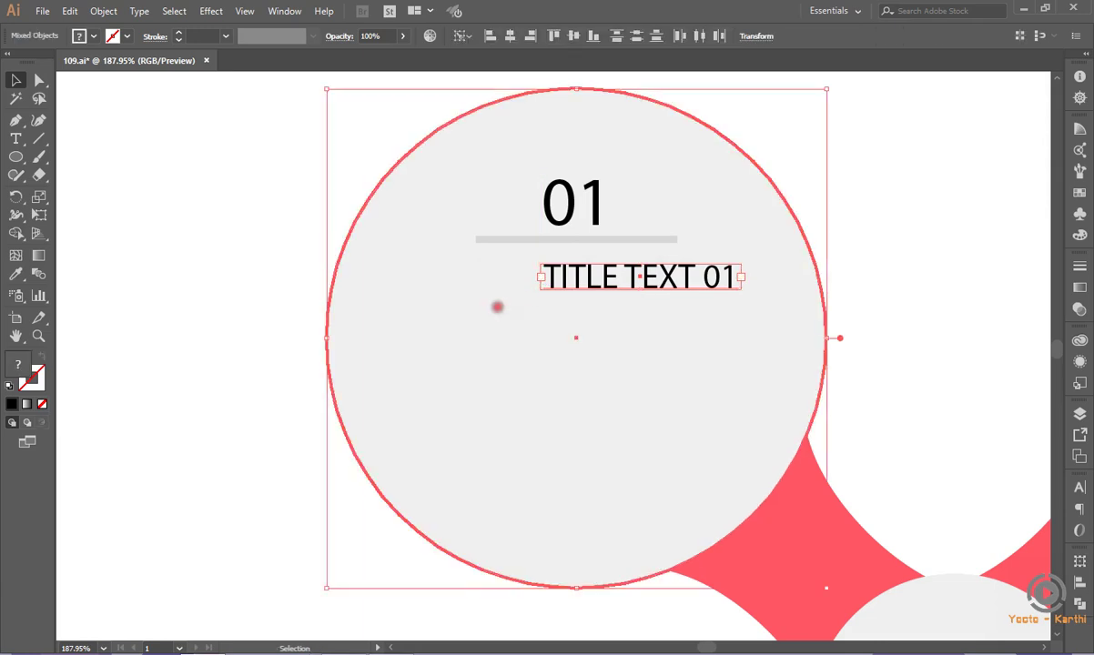
left_click(517, 38)
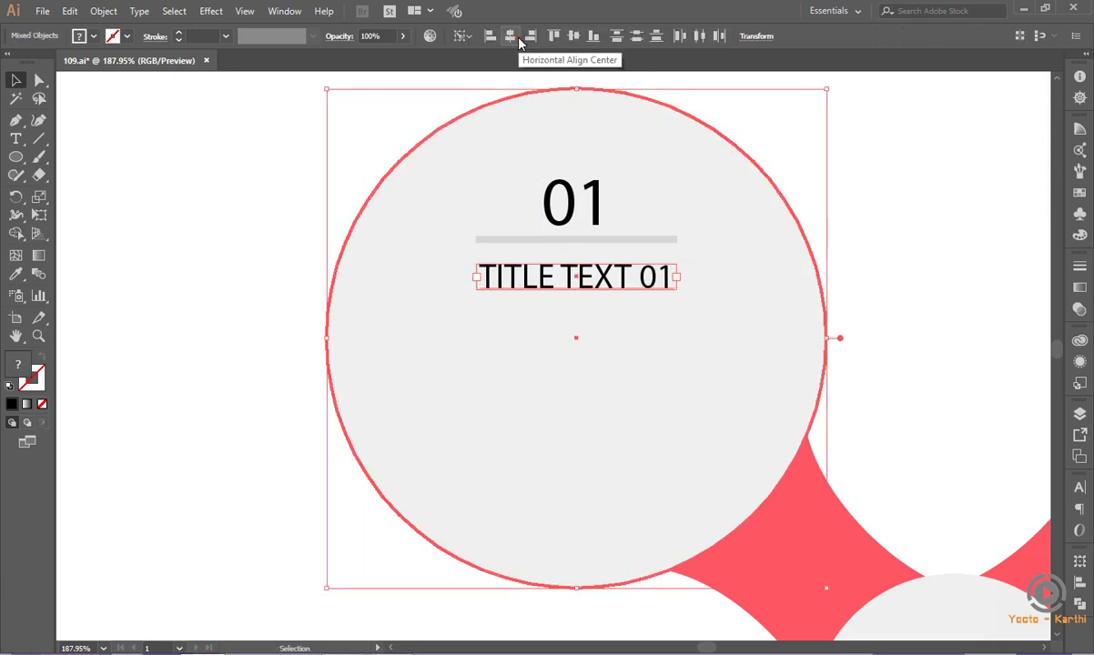
left_click(846, 155)
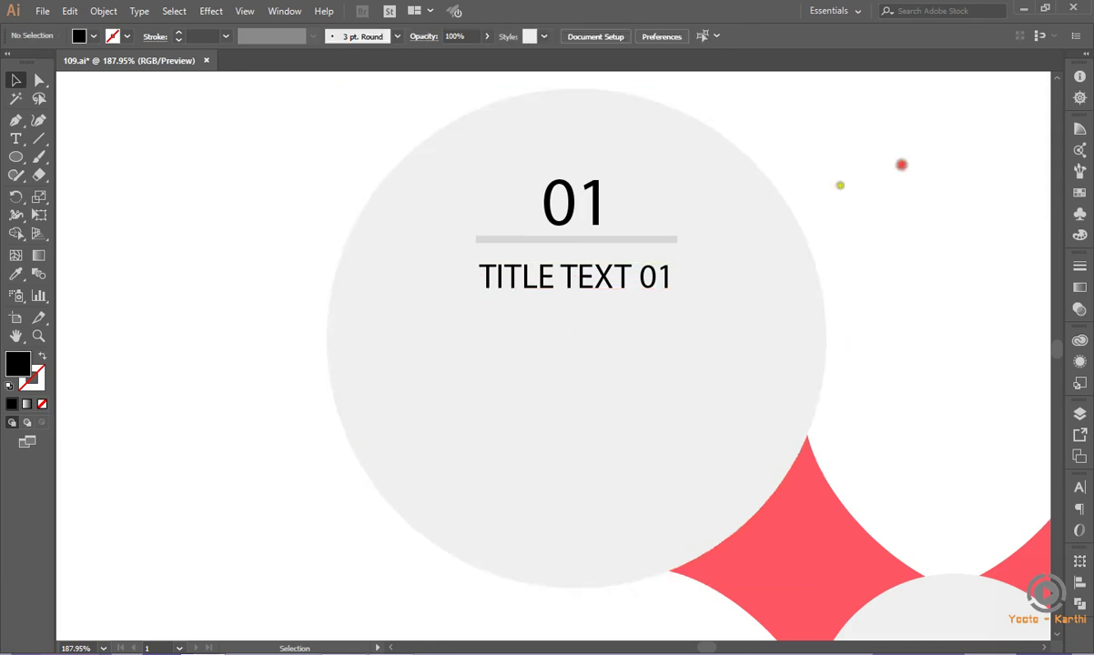
Step: Shorten the grey bar under 01 to a 100 px length in the Transform panel
left_click(628, 239)
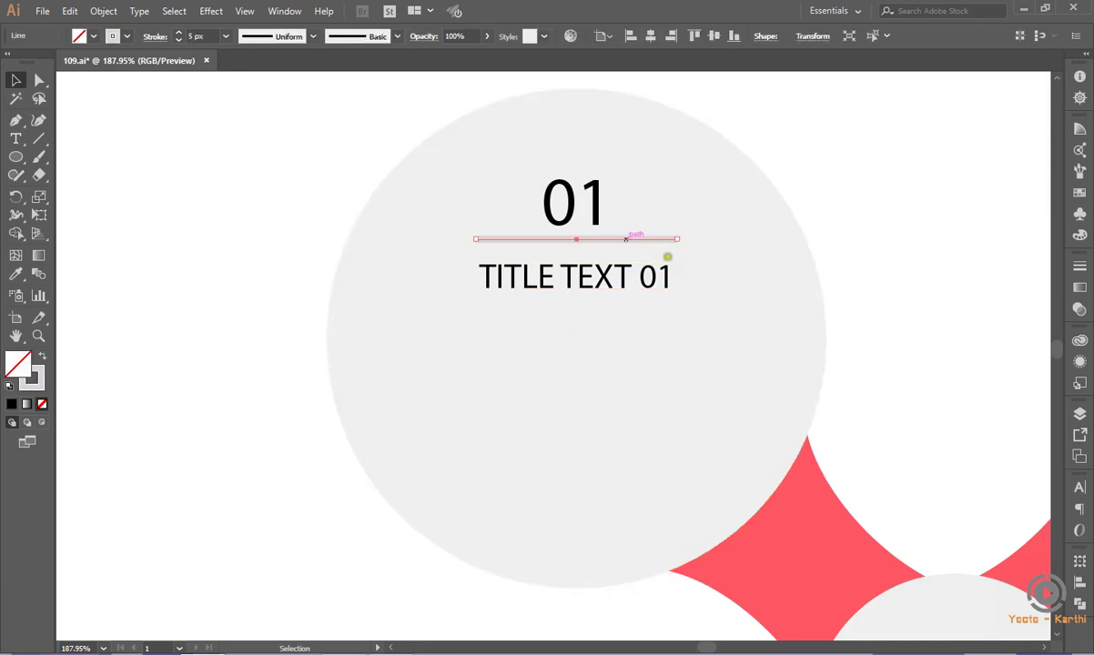
left_click(1079, 561)
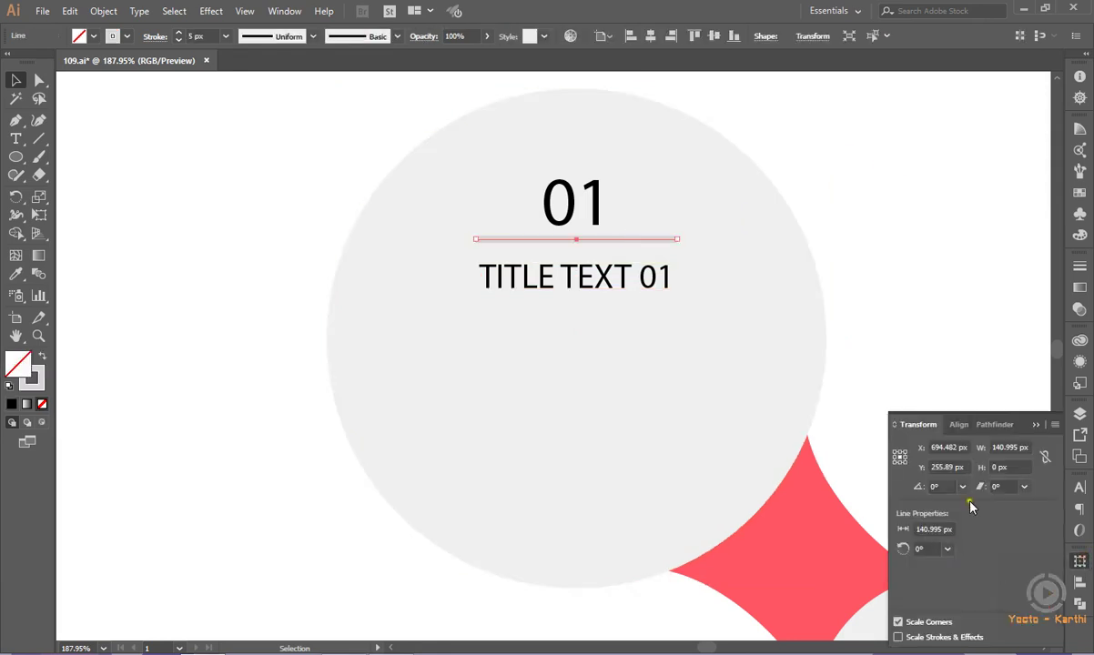
double_click(929, 528)
type("140")
key("Return")
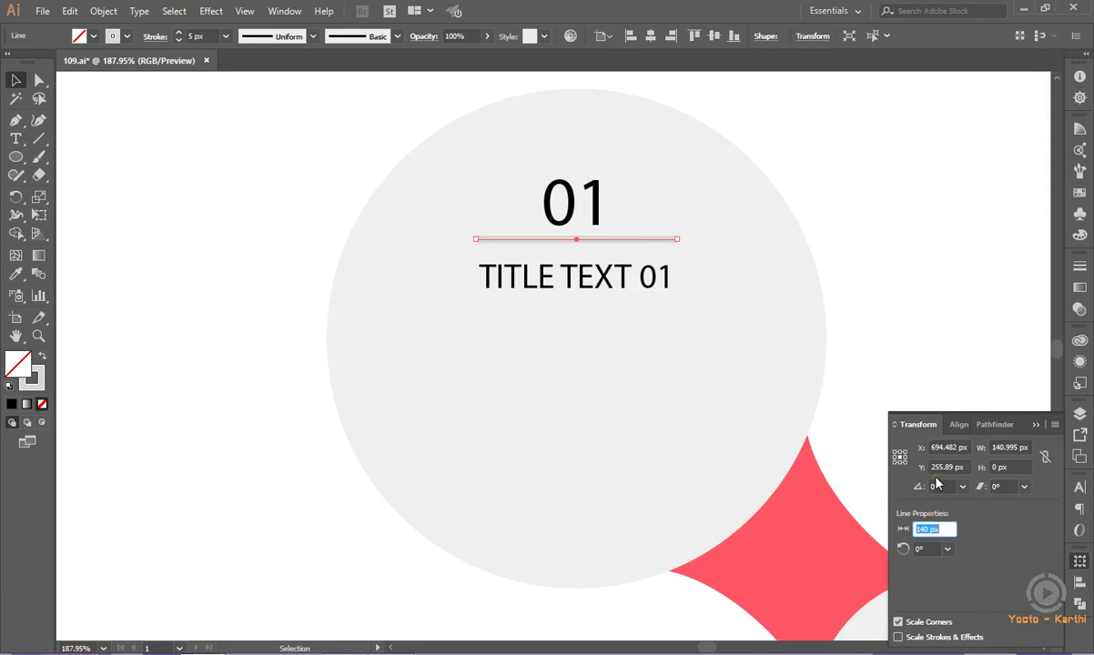
key("Down")
key("Down")
key("Down")
key("Down")
key("Down")
key("Down")
key("Escape")
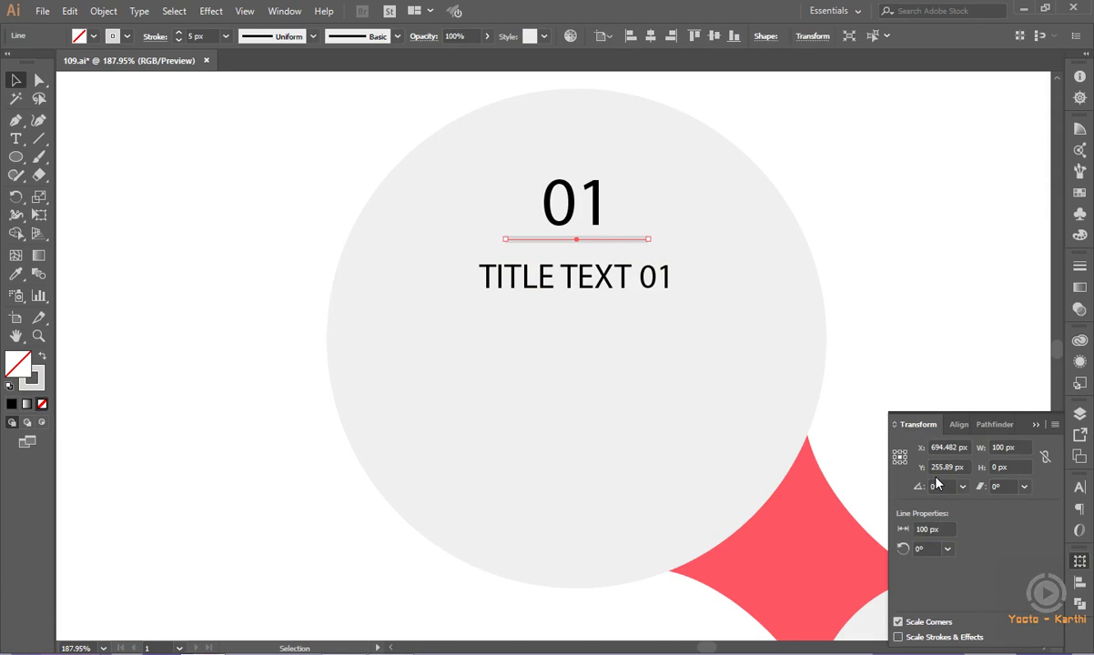
left_click(1036, 425)
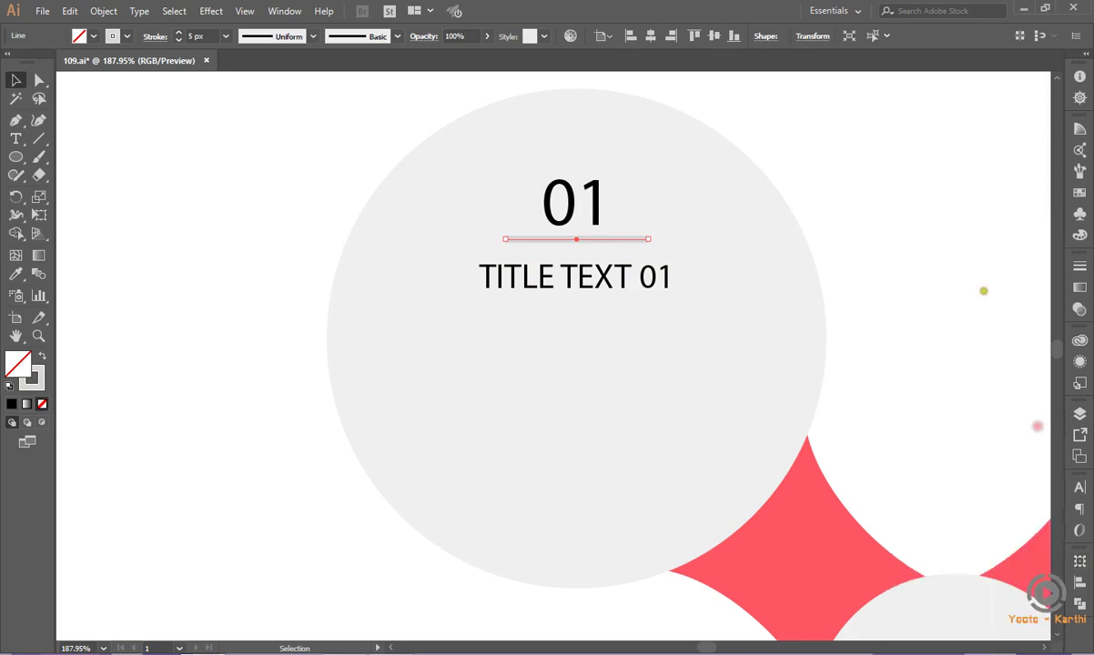
left_click(970, 249)
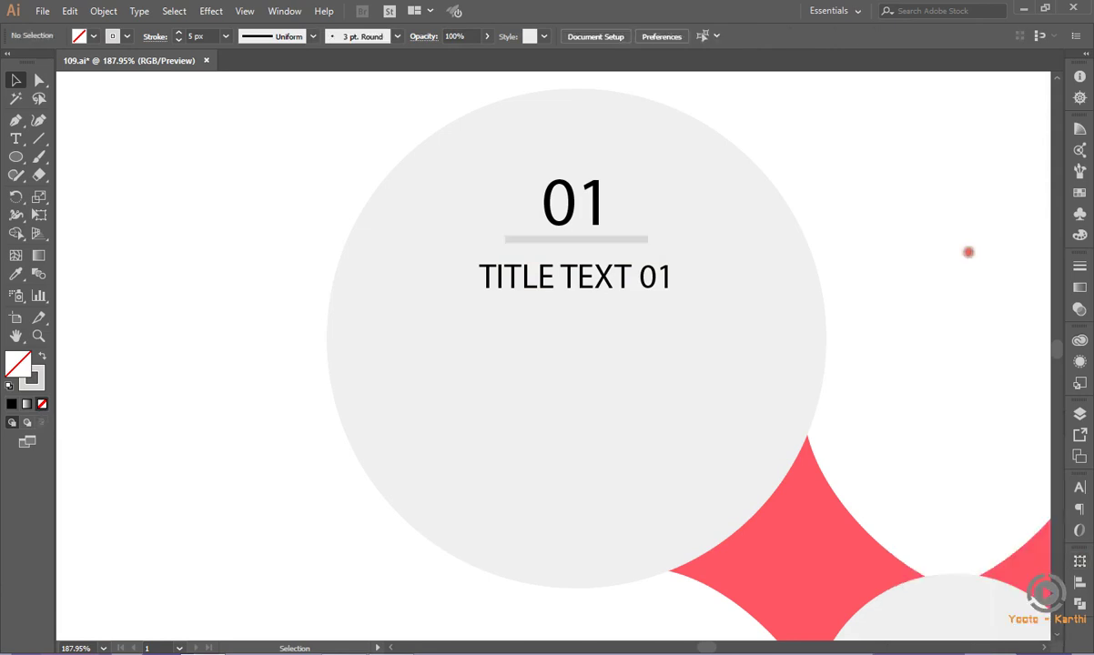
Step: Draw a Lorem ipsum text area below the title and reduce its font size
left_click(16, 138)
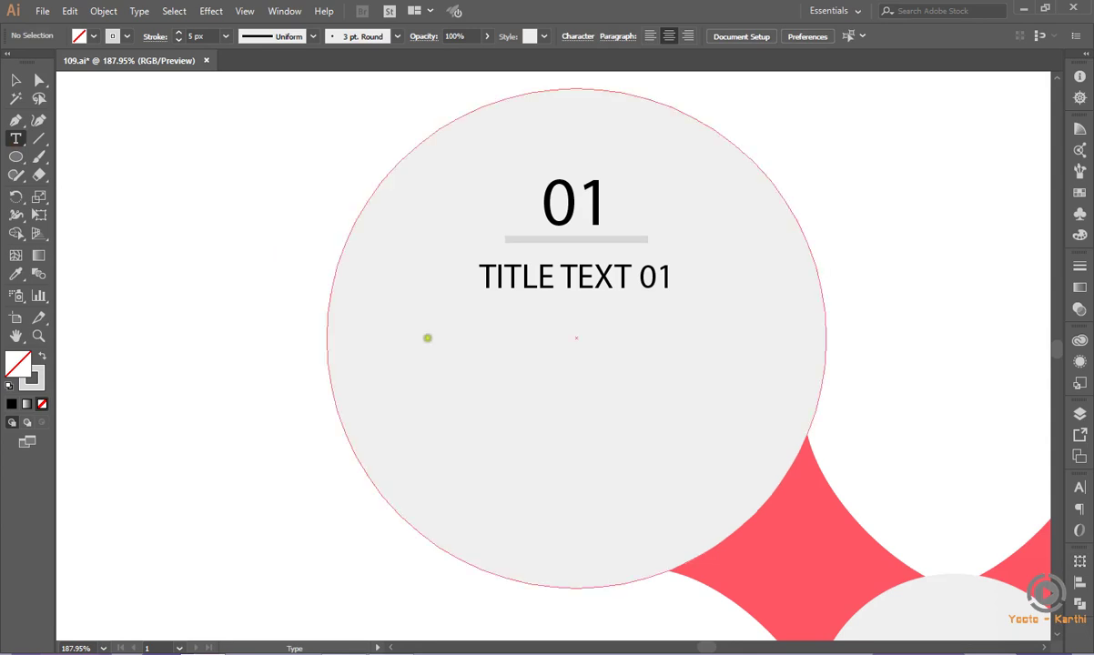
left_click_drag(415, 304, 742, 474)
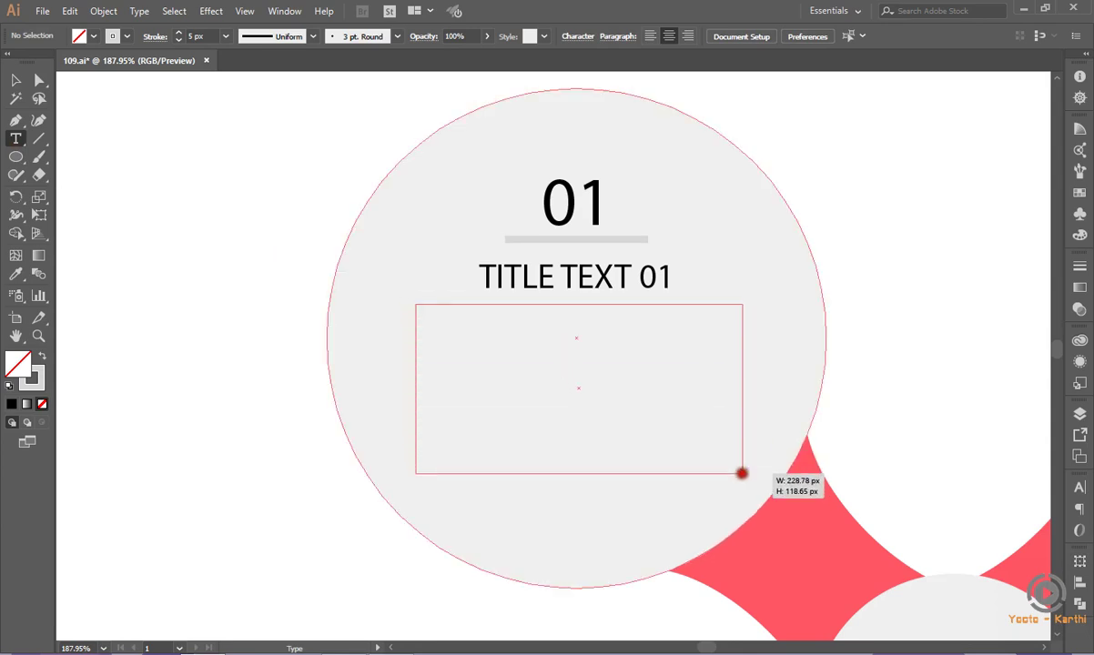
left_click_drag(742, 473, 742, 474)
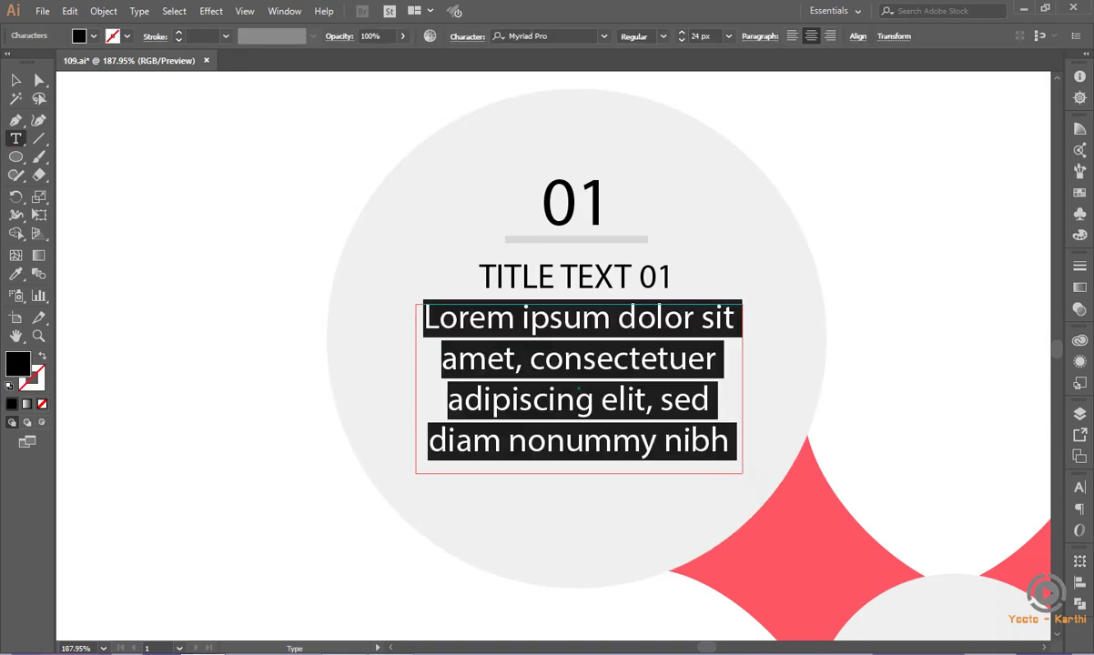
left_click(694, 35)
key("Down")
key("Down")
key("Down")
key("Down")
key("Down")
key("Down")
key("Down")
key("Down")
key("Down")
key("Down")
key("Down")
key("Down")
key("Down")
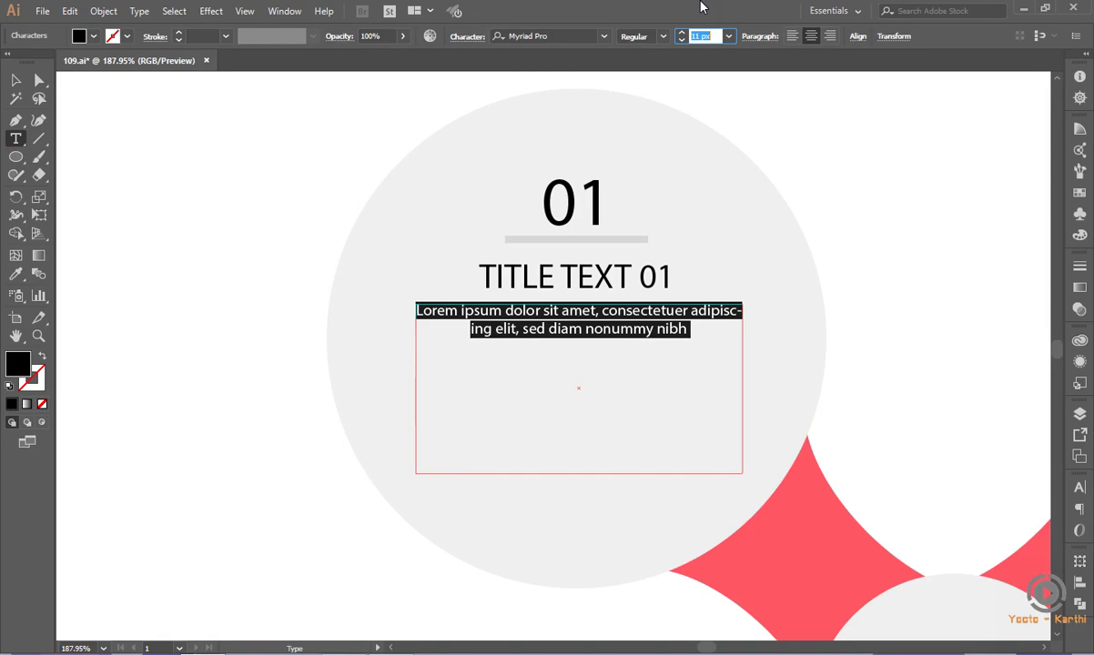
Step: Paste extra copies of the placeholder text to fill the text area
left_click(652, 331)
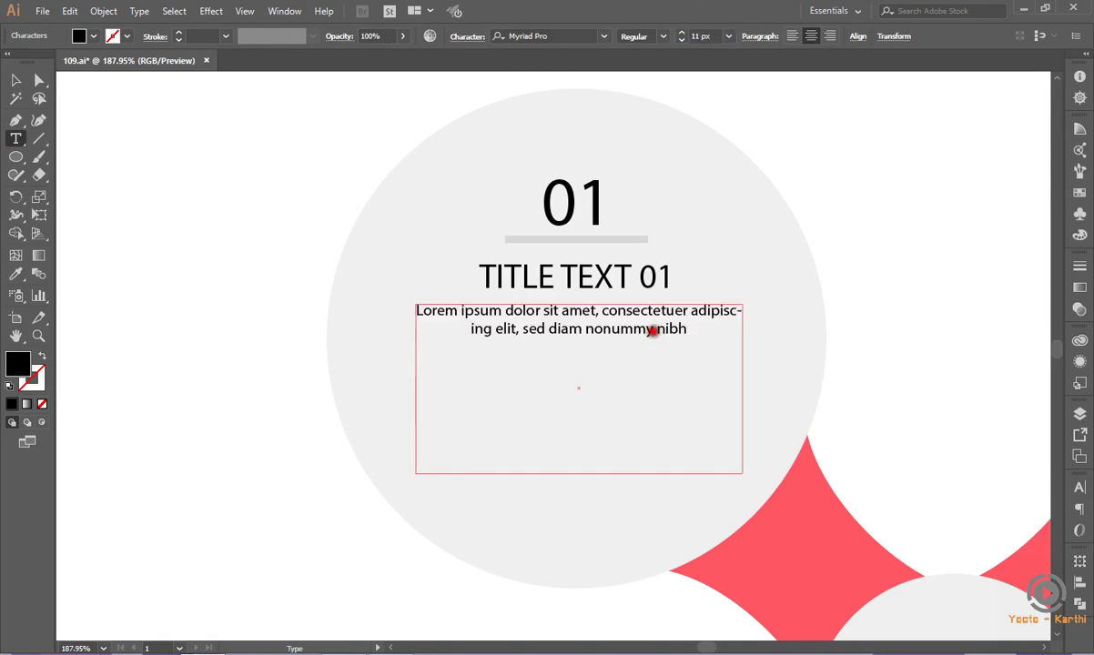
key("ctrl+a")
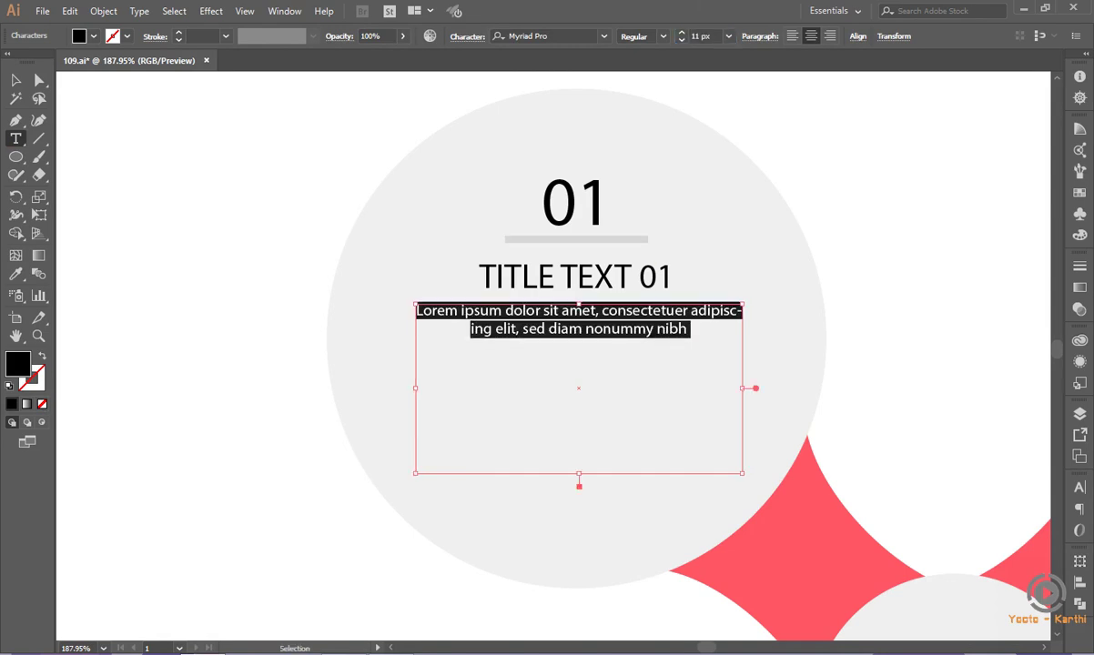
left_click(649, 310)
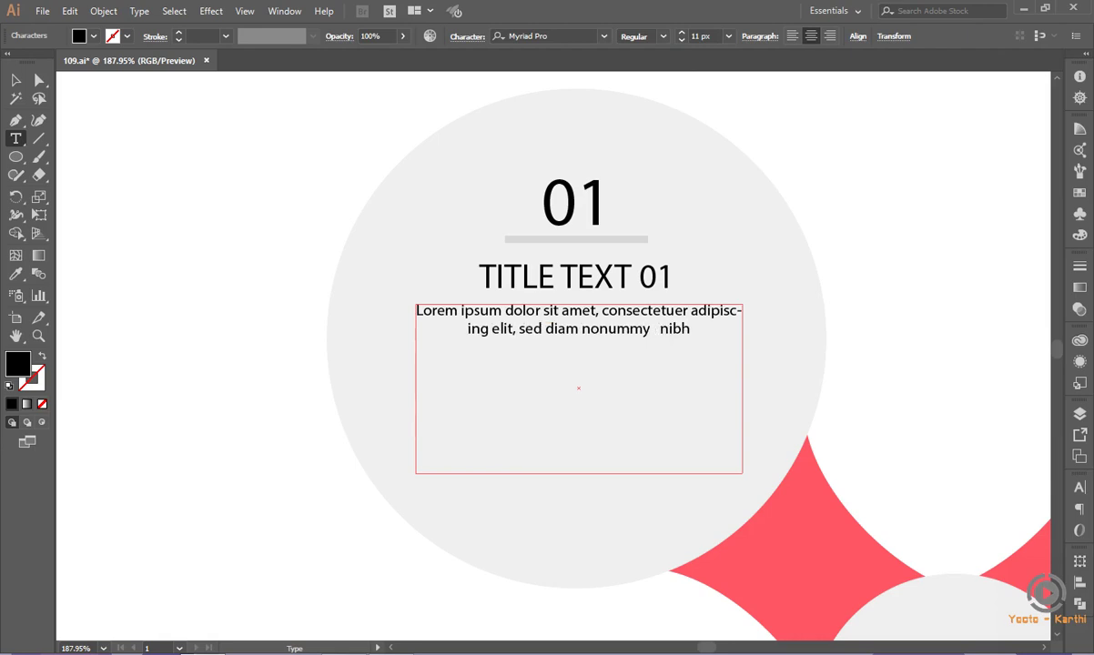
key("ctrl+v")
key("Escape")
type("Lorem ipsum dolor sit amet, consectetuer adipiscing elit, sed diam nonummy nibh")
key("ctrl+v")
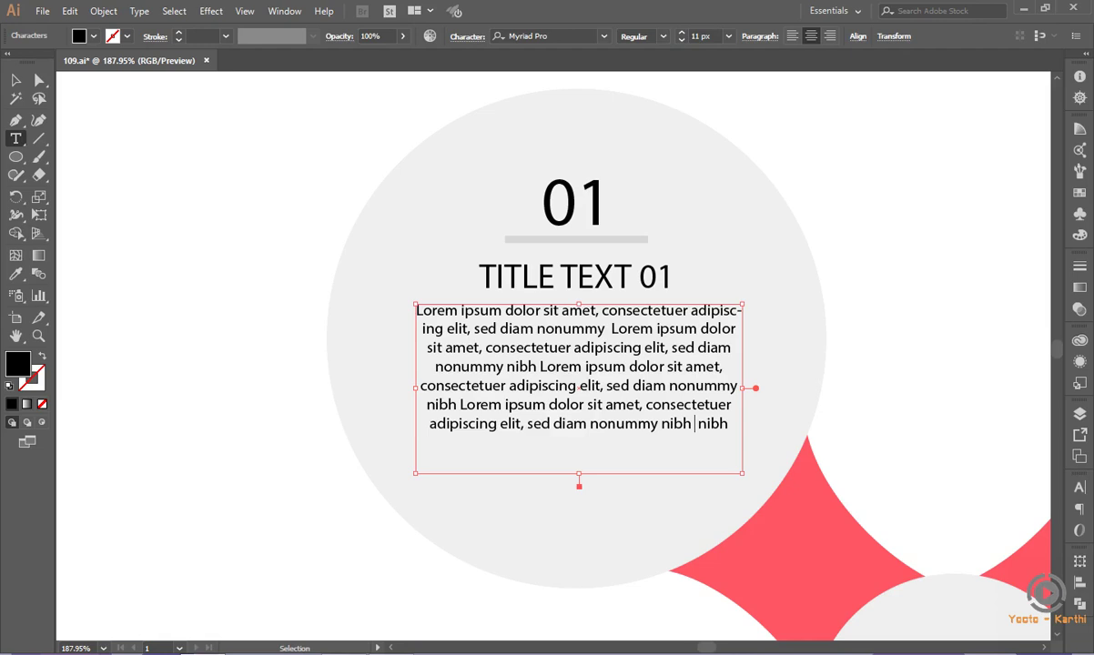
type("Lorem ipsum dolor sit amet, consectetuer adipiscing elit, sed diam nonummy nibh")
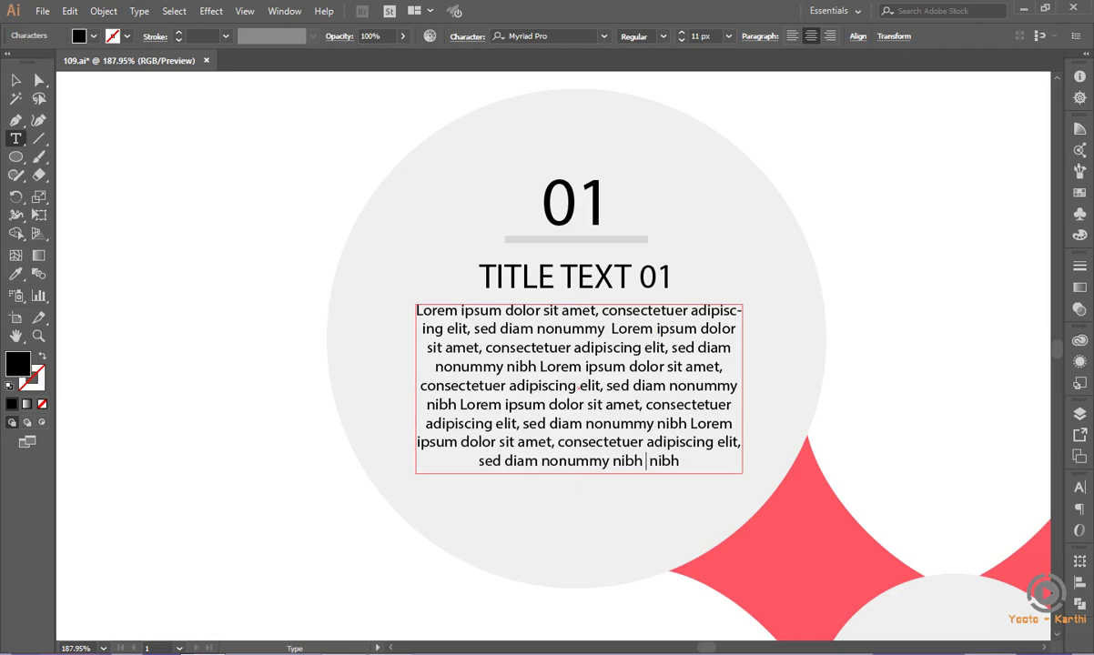
key("ctrl")
Step: Keep the whole paragraph's font size at 11 px
key("ctrl+a")
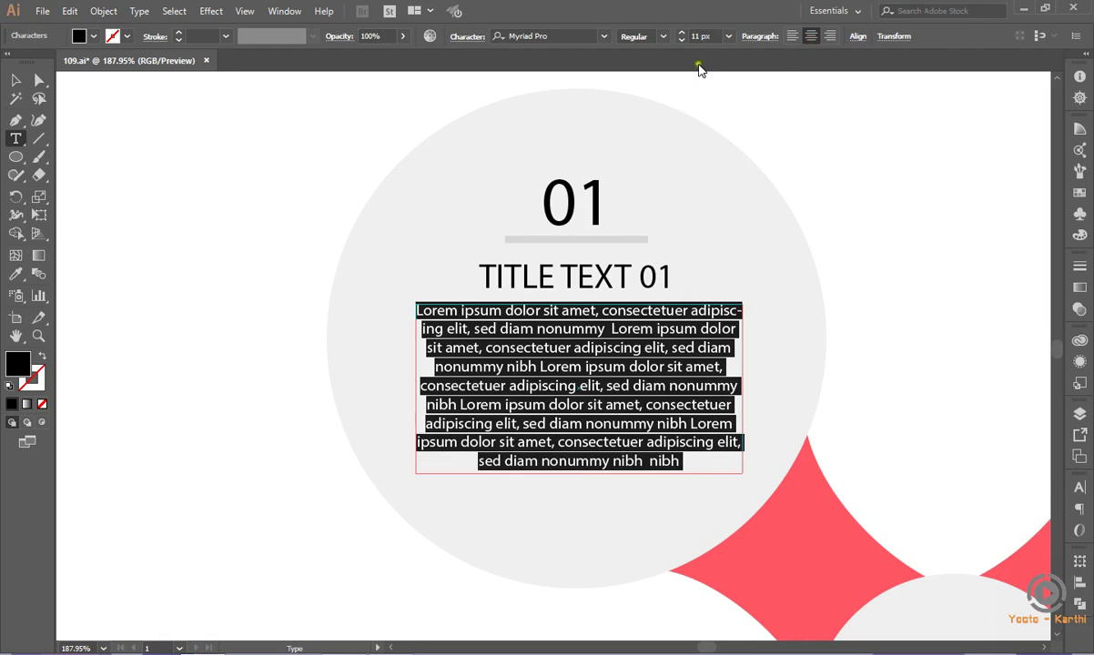
left_click(699, 35)
key("Up")
key("Down")
key("Up")
key("Down")
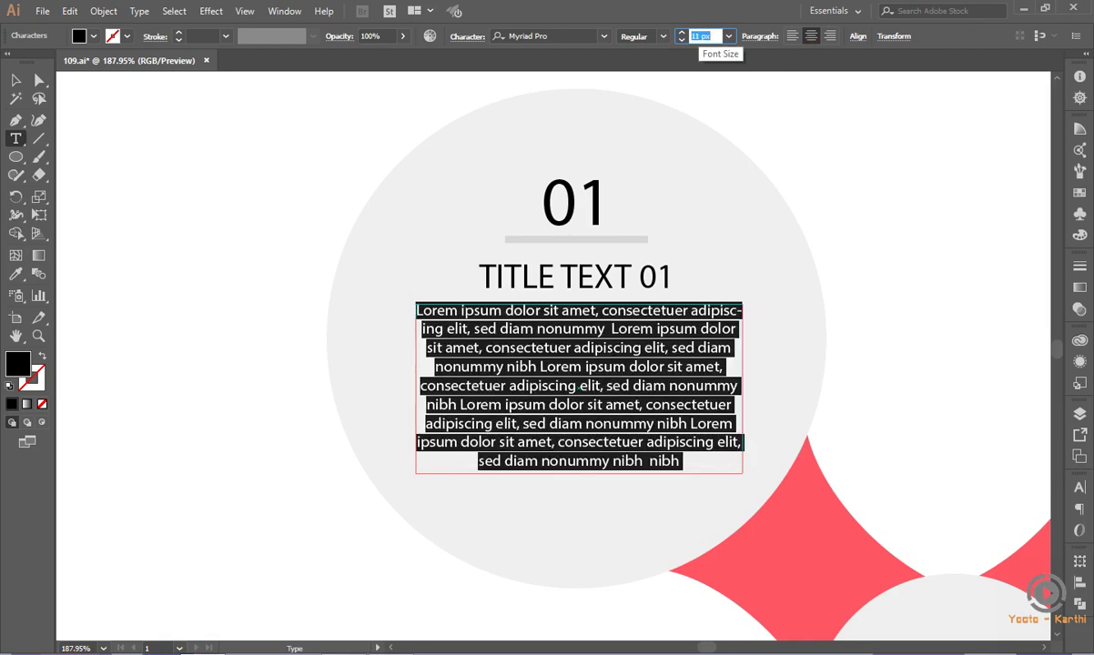
left_click(13, 80)
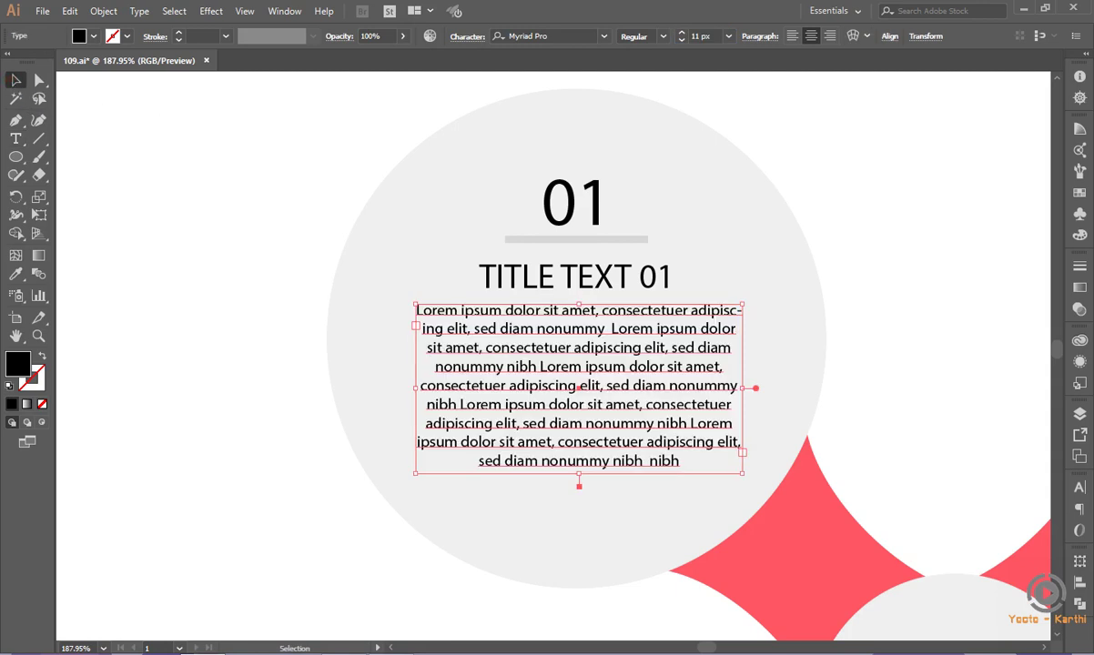
Step: Centre the Lorem ipsum paragraph horizontally under the TITLE TEXT 01 title
left_click(187, 143)
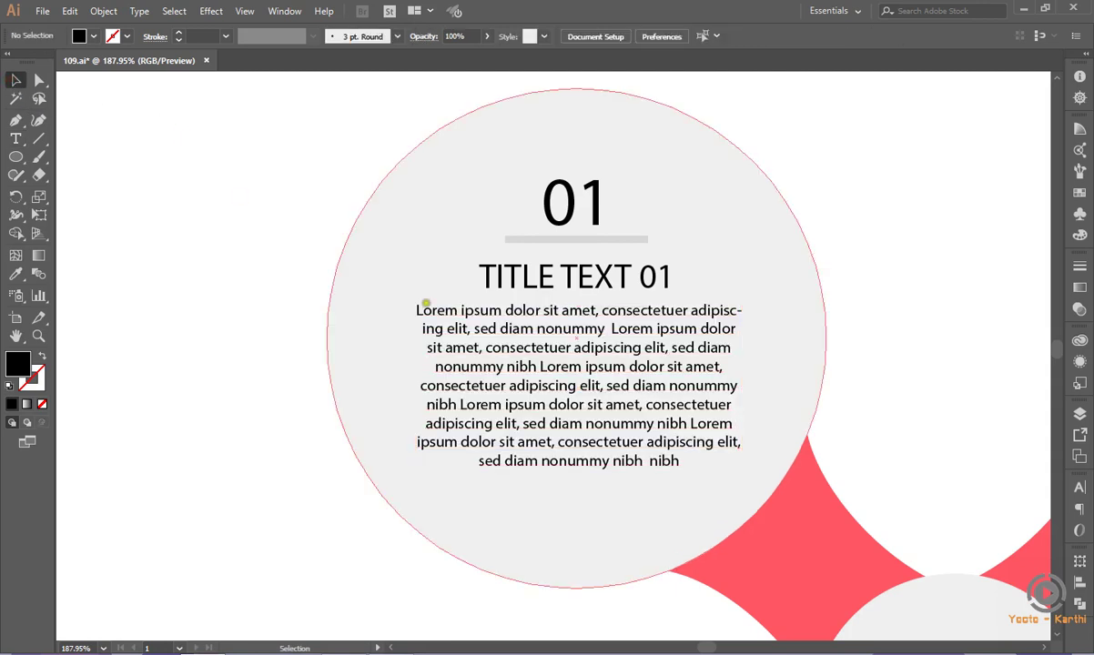
left_click(471, 325)
left_click(517, 286, "shift")
left_click(517, 287)
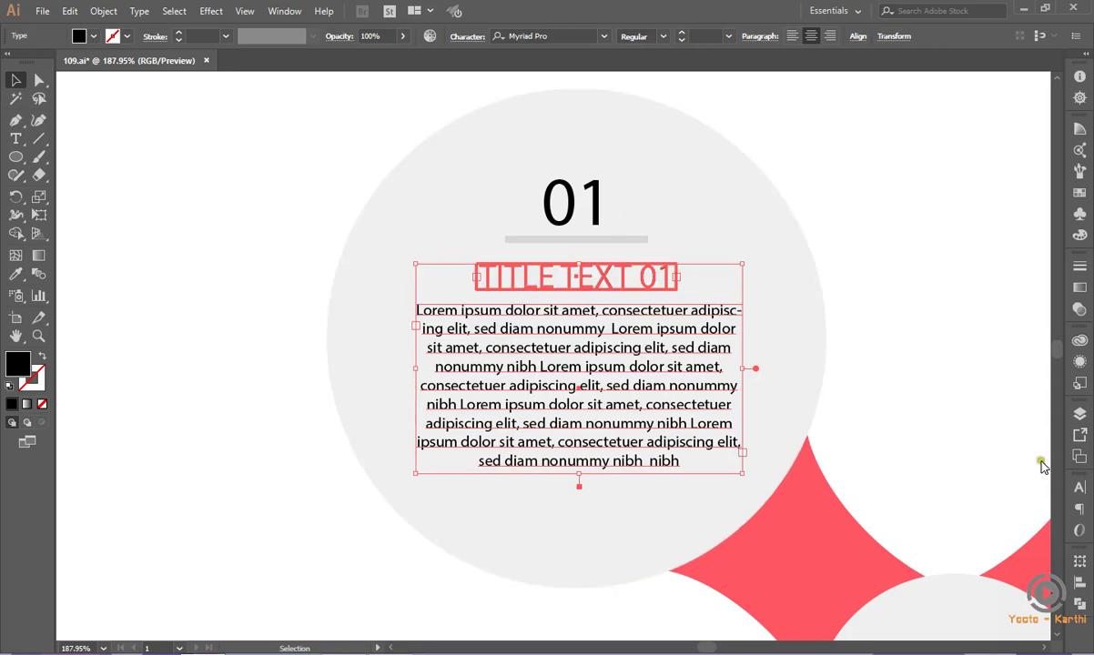
left_click(1079, 582)
left_click(930, 546)
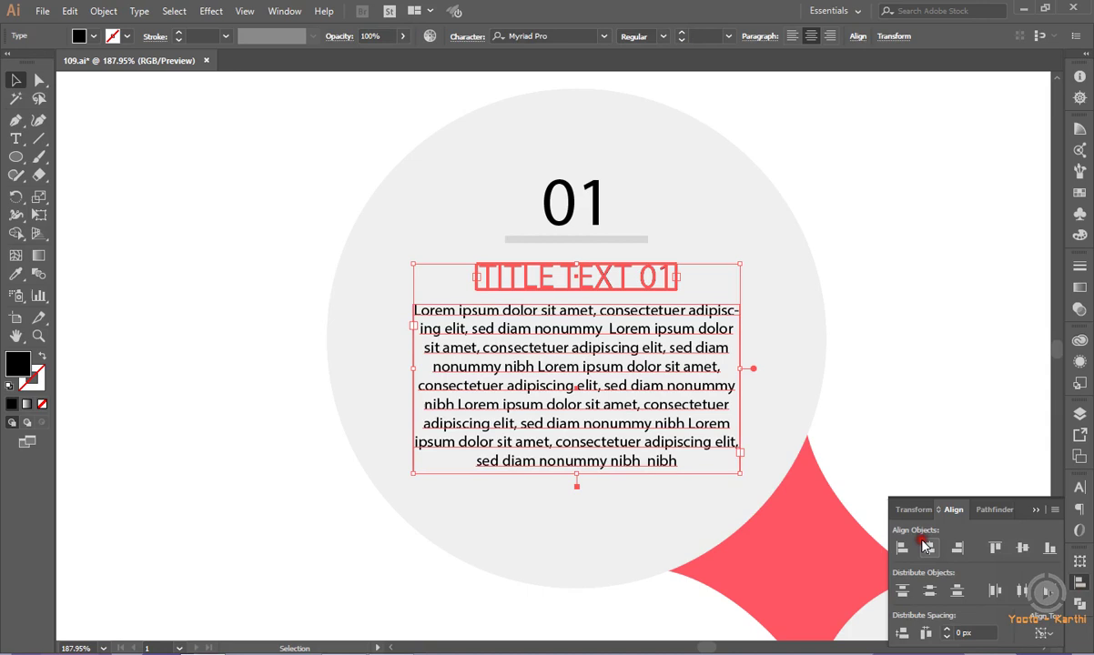
left_click(960, 314)
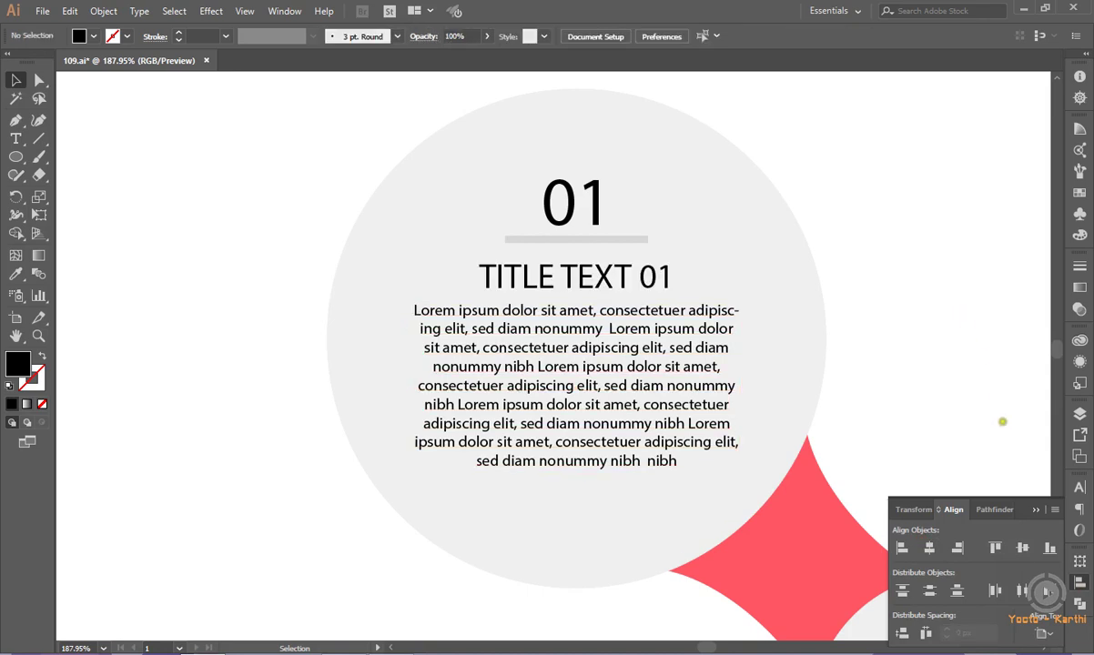
left_click(1035, 502)
Step: Group the 01 number, grey bar, title and paragraph into one object with Ctrl+G
left_click(575, 212)
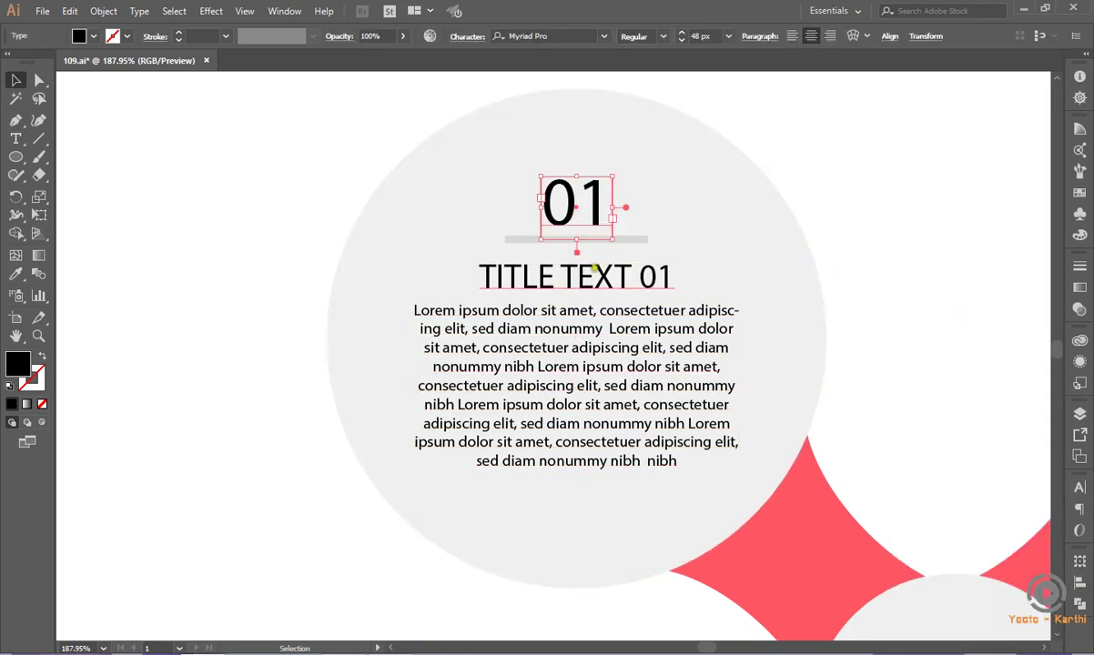
left_click(524, 239, "shift")
left_click(522, 276, "shift")
left_click(537, 347, "shift")
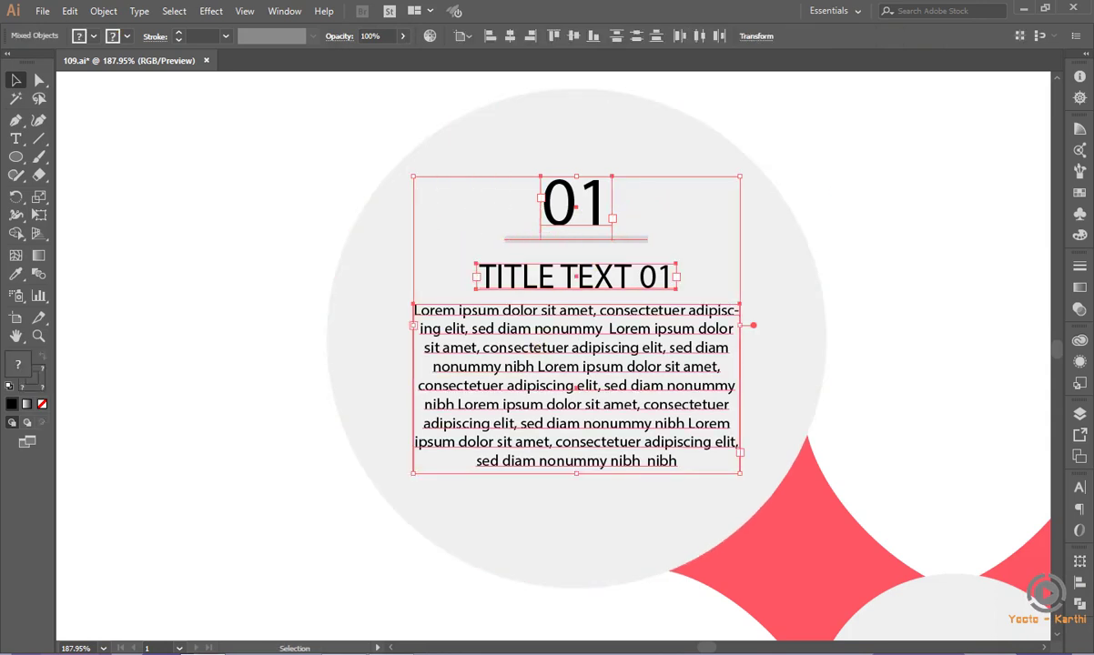
key("a")
key("v")
key("ctrl+g")
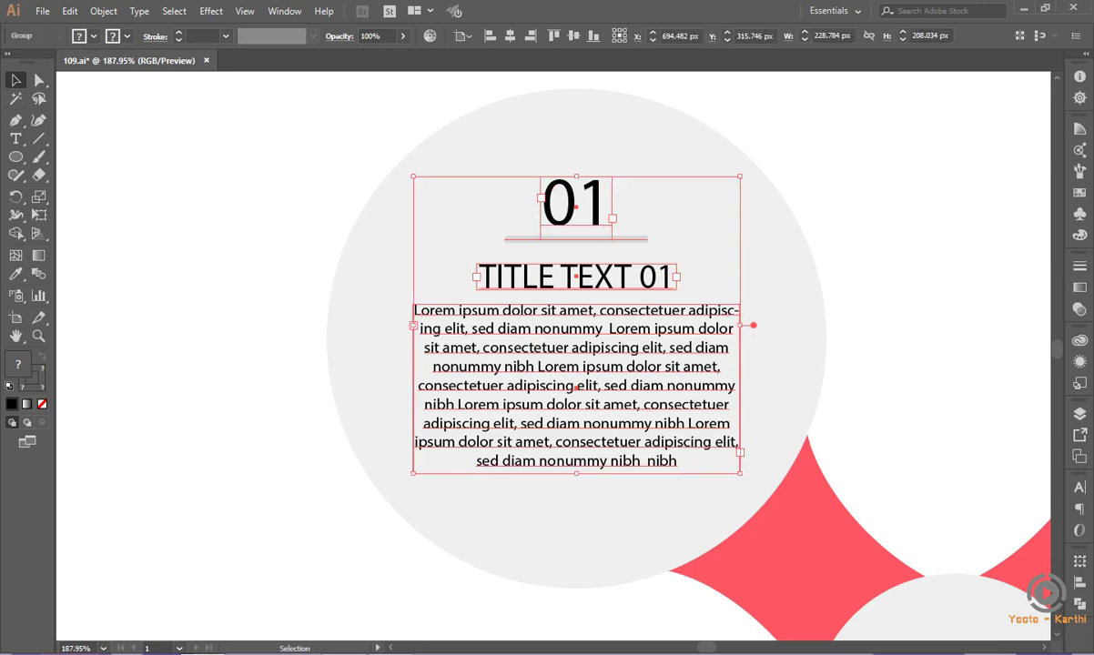
left_click(102, 11)
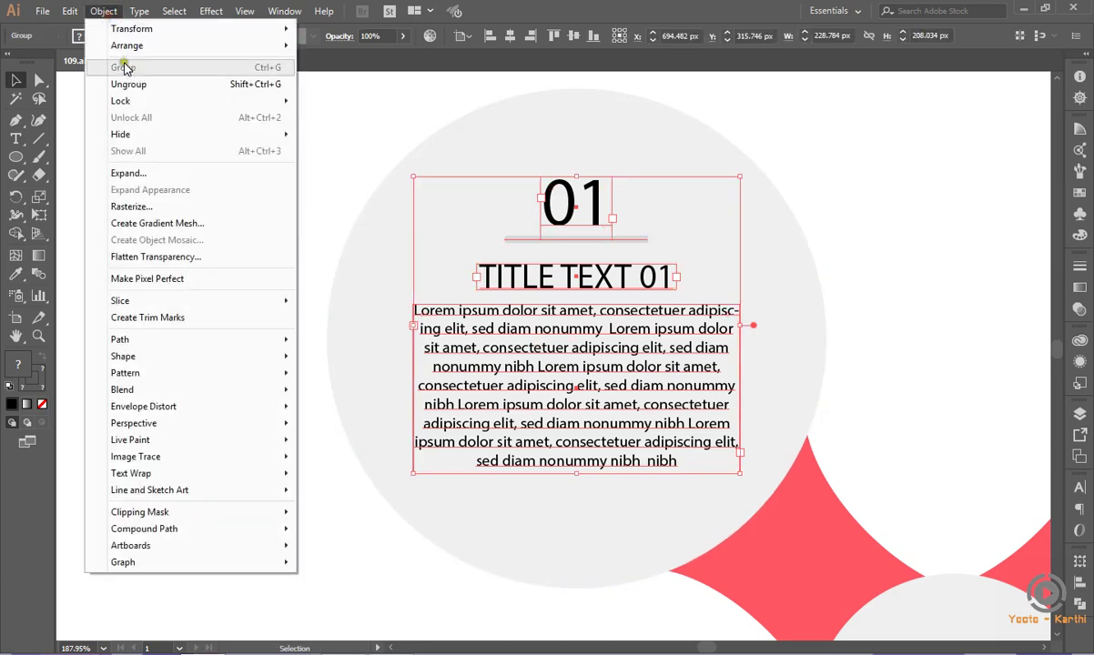
left_click(636, 7)
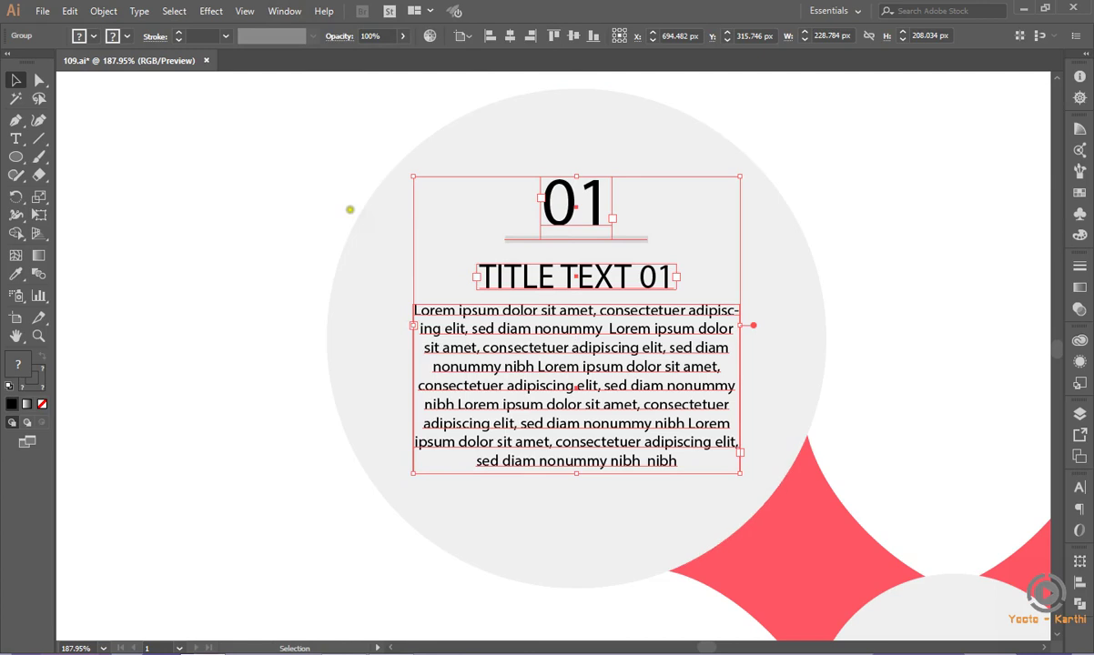
left_click(258, 209)
key("ctrl+0")
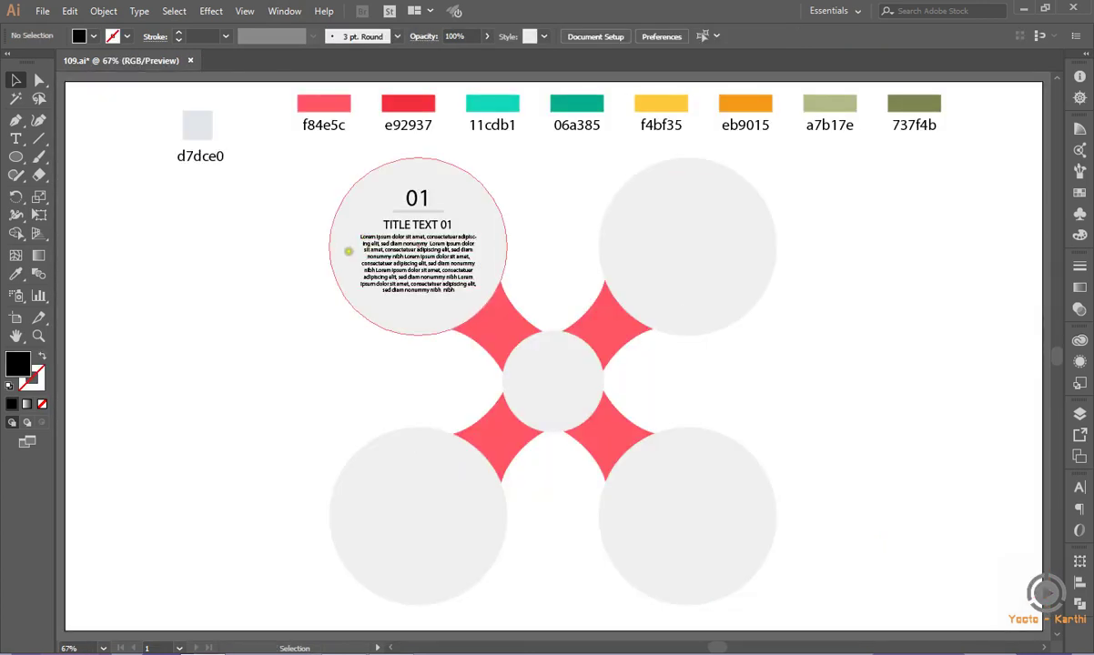
Step: Ungroup the top-left circle's number, title and lorem ipsum paragraph
left_click(357, 239)
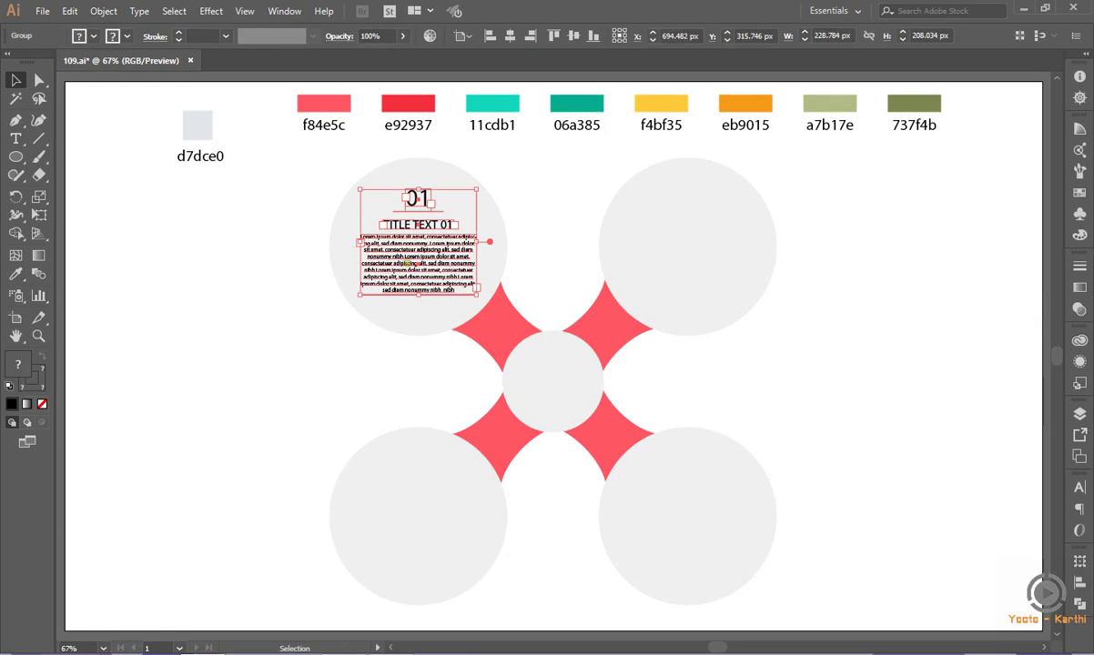
right_click(408, 264)
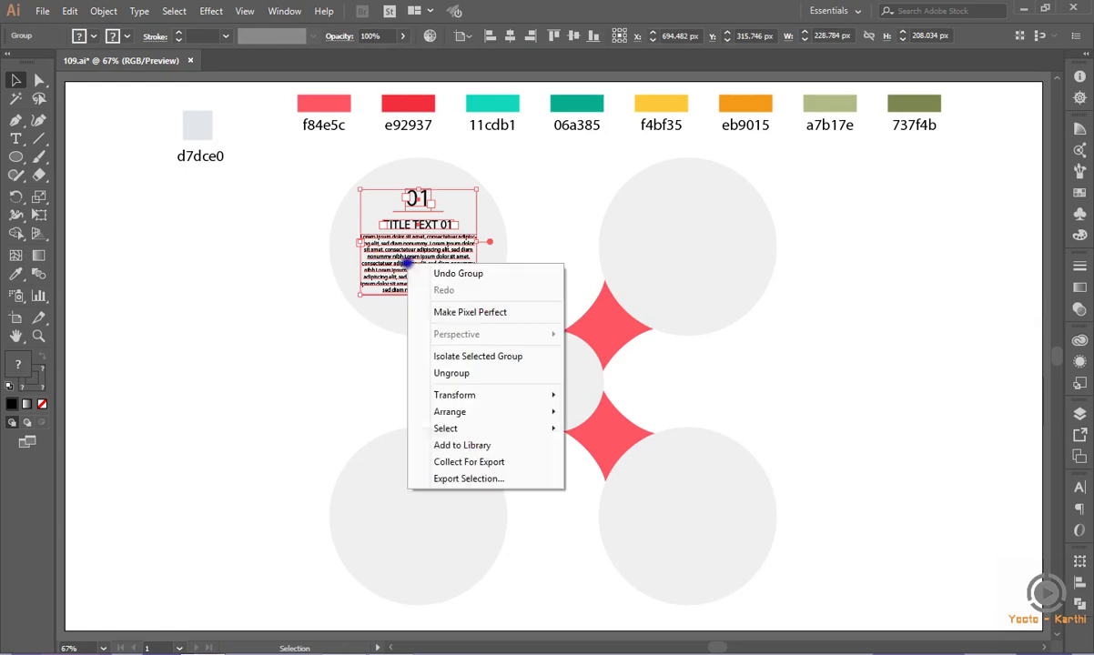
left_click(446, 373)
left_click(298, 300)
Step: Trial-fade the lorem ipsum paragraph's opacity, first to 80% then to 43%
left_click(383, 258)
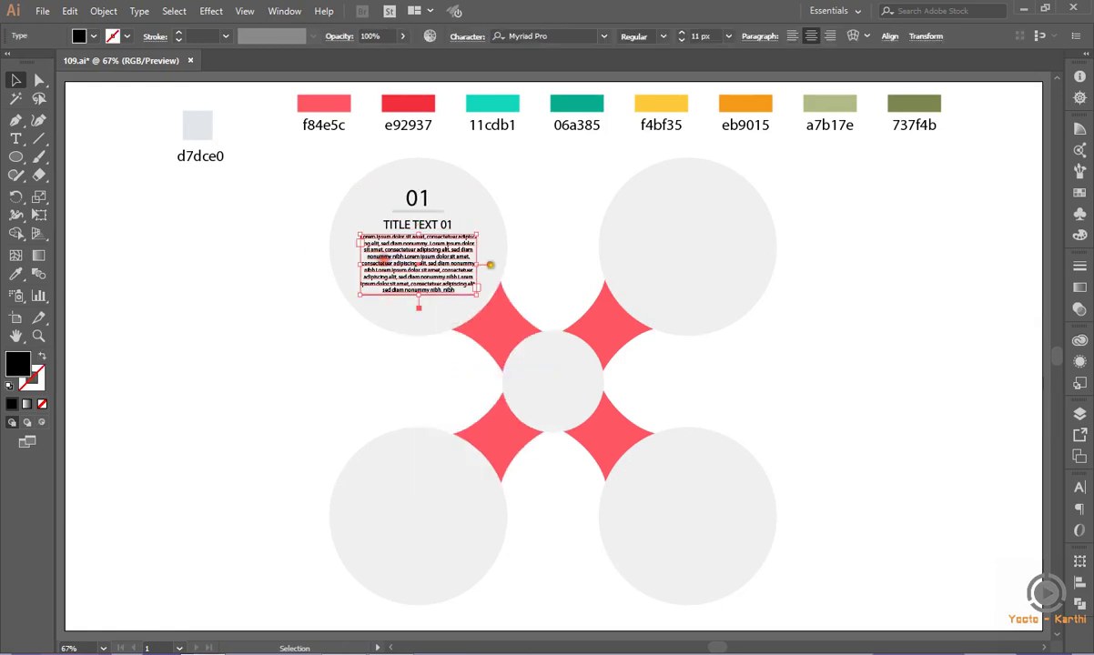
left_click(1080, 310)
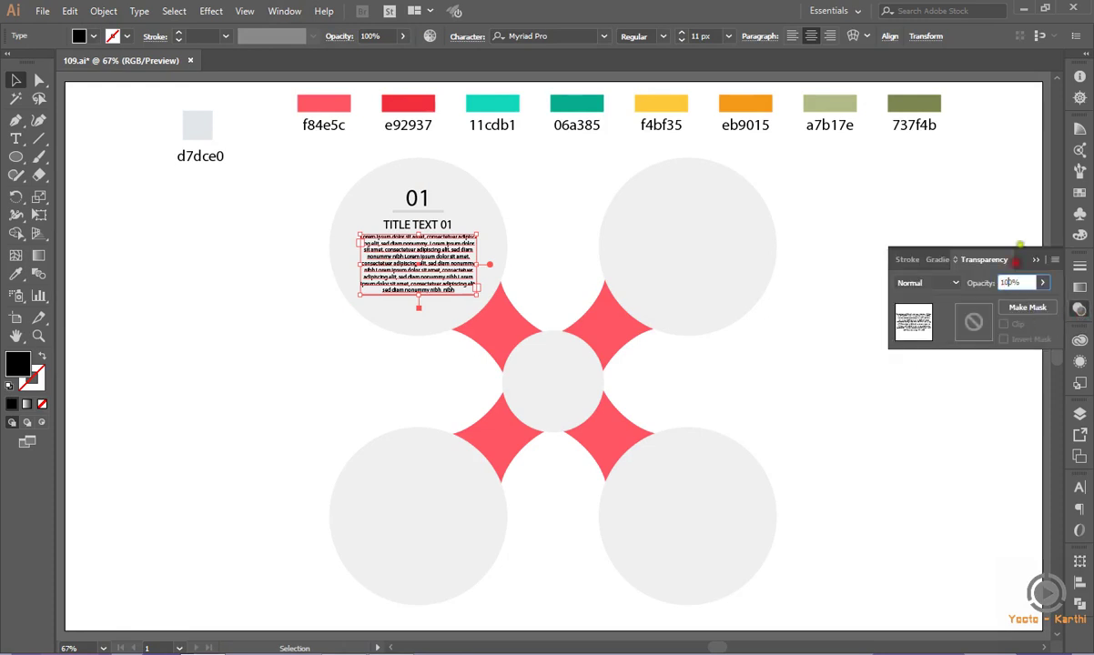
key("Down")
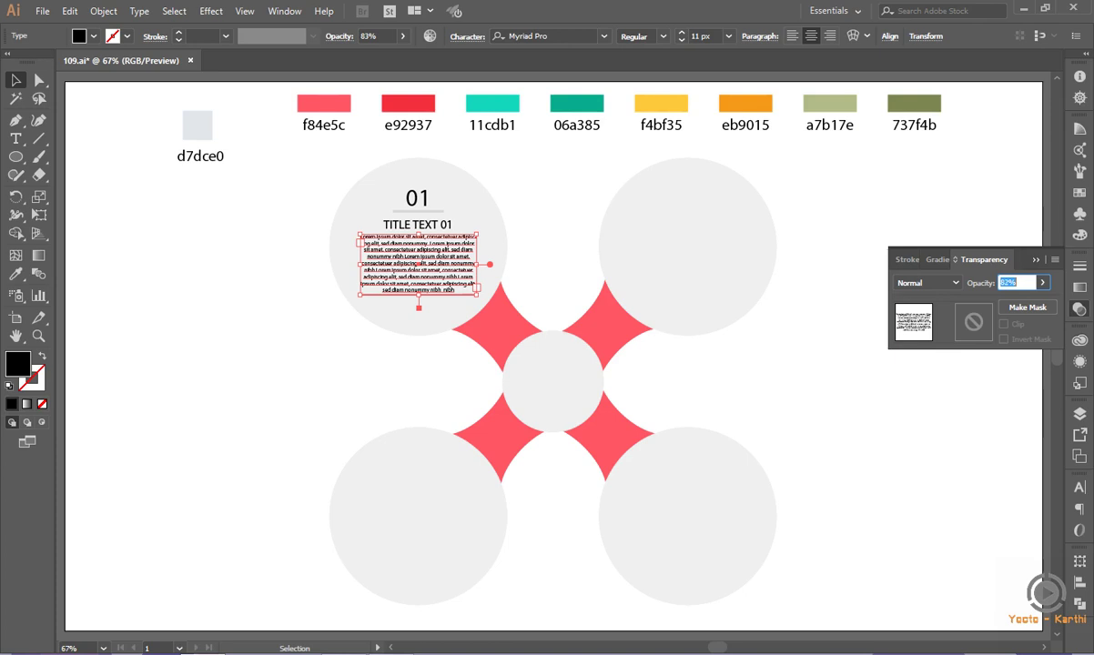
key("Return")
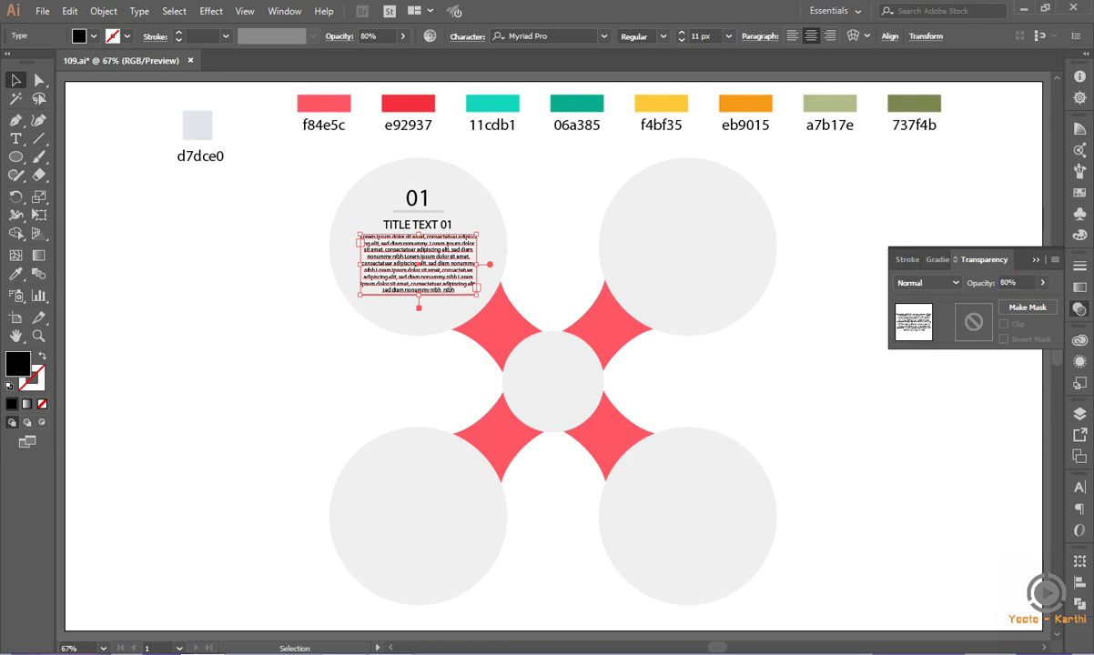
left_click(950, 233)
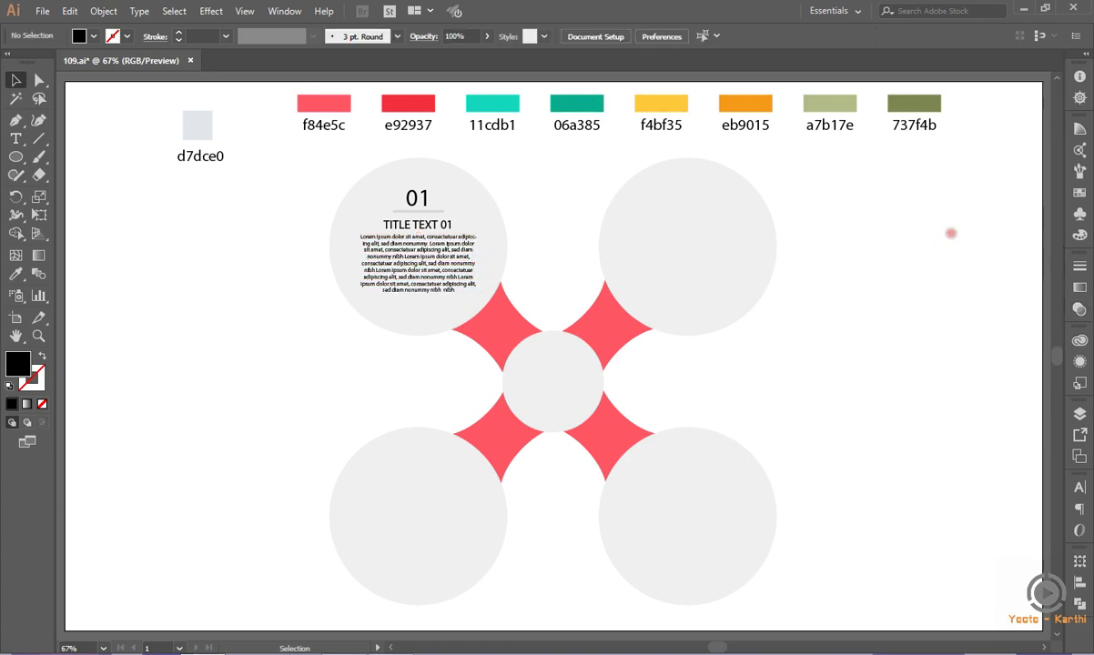
left_click(419, 262)
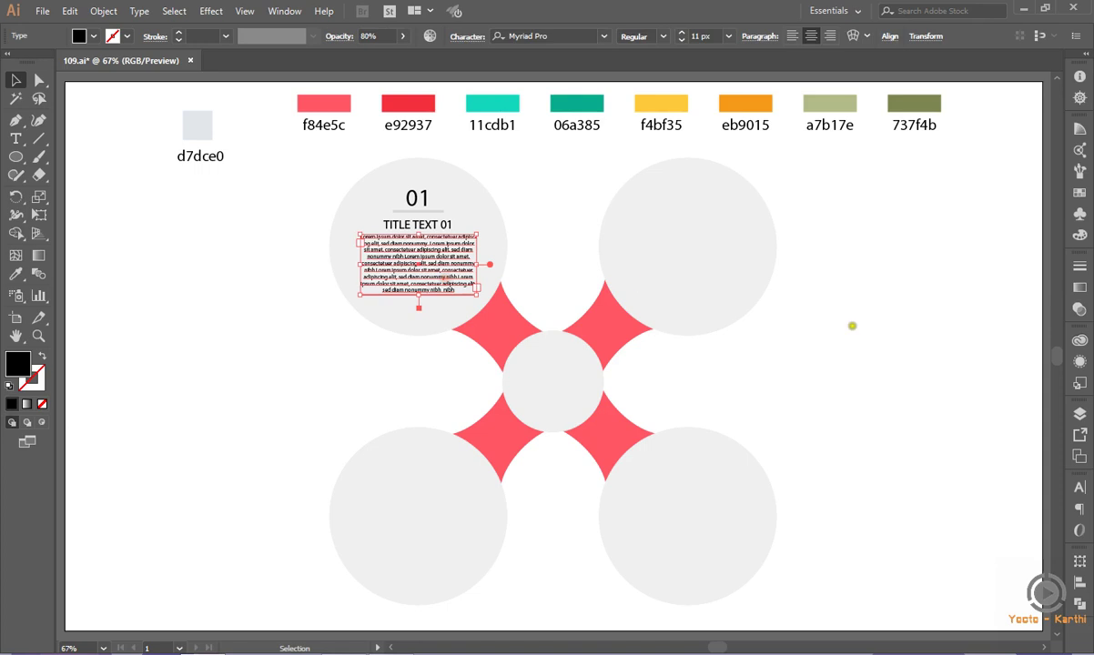
left_click(1079, 311)
left_click(1042, 282)
left_click_drag(1033, 302, 1009, 309)
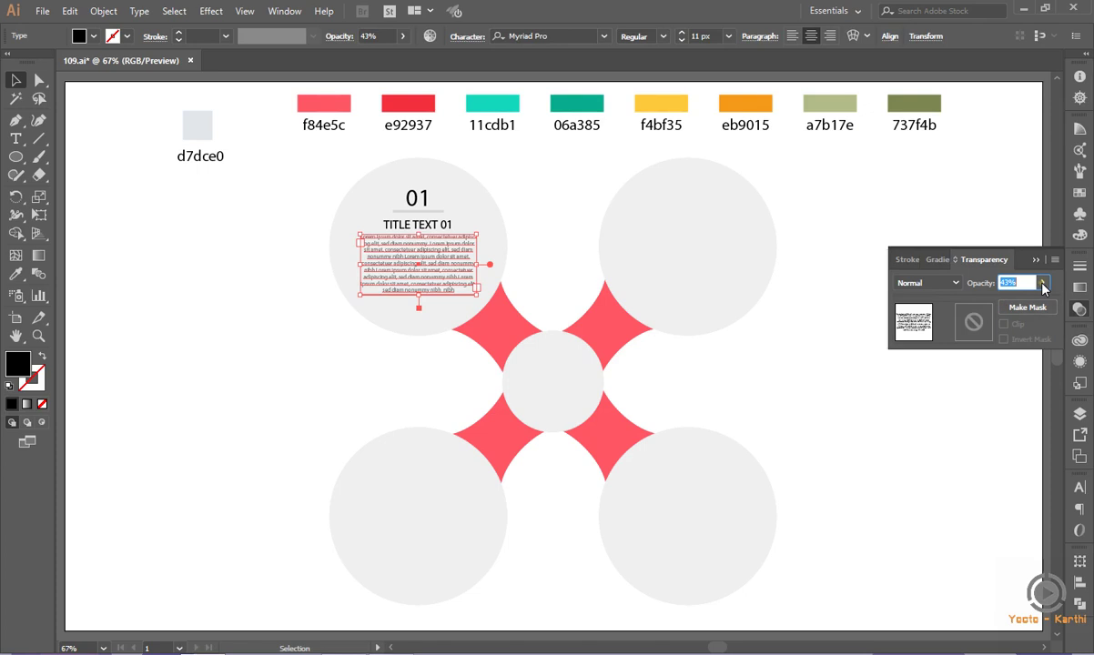
left_click(998, 213)
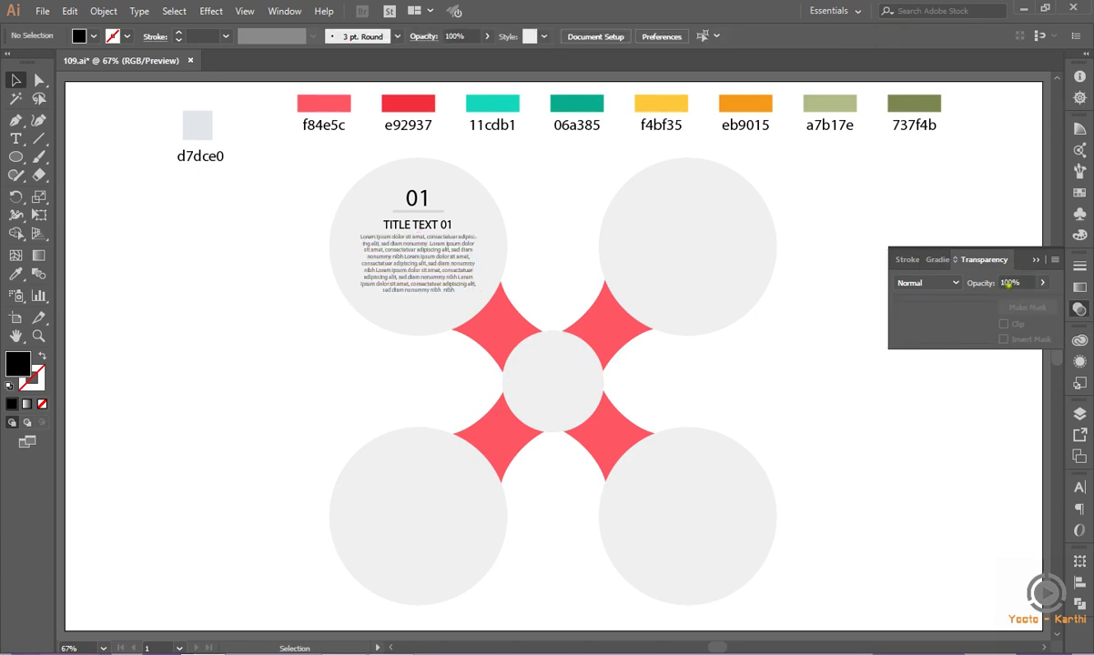
Step: Set the paragraph's opacity to 30% and close the Transparency settings
left_click(439, 276)
left_click(1006, 282)
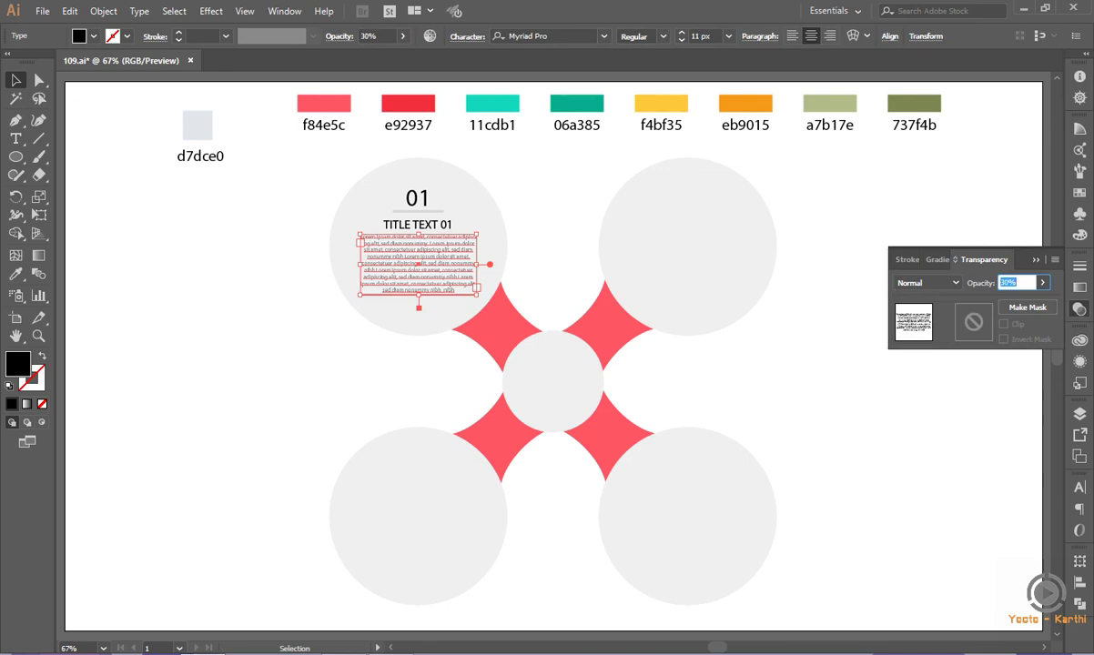
key("Return")
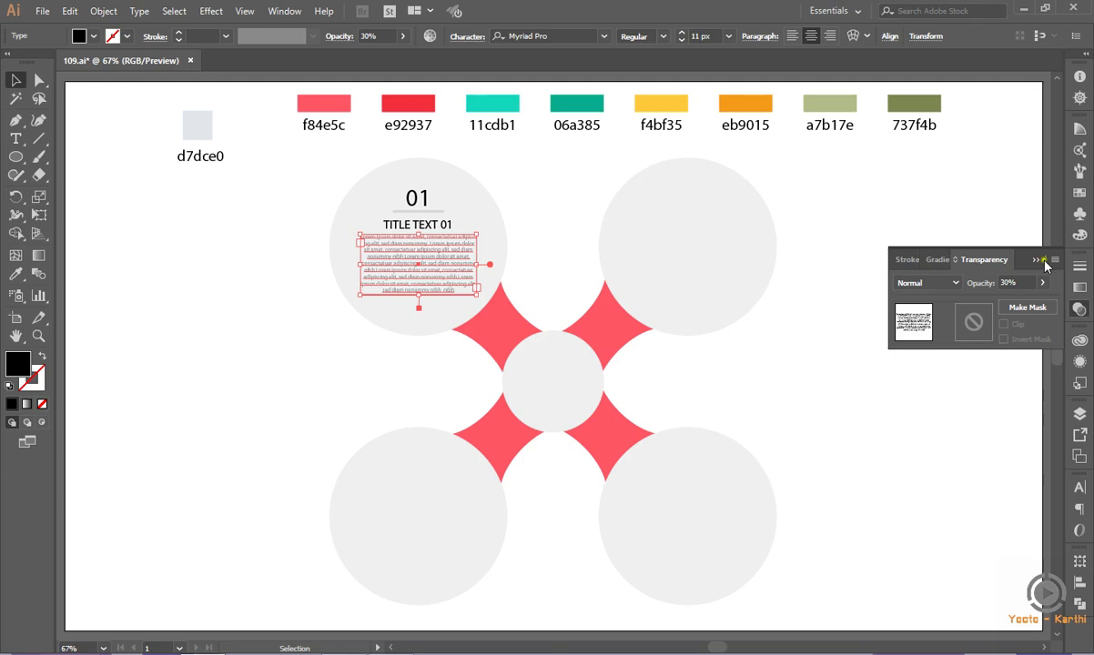
left_click(1043, 261)
left_click(808, 300)
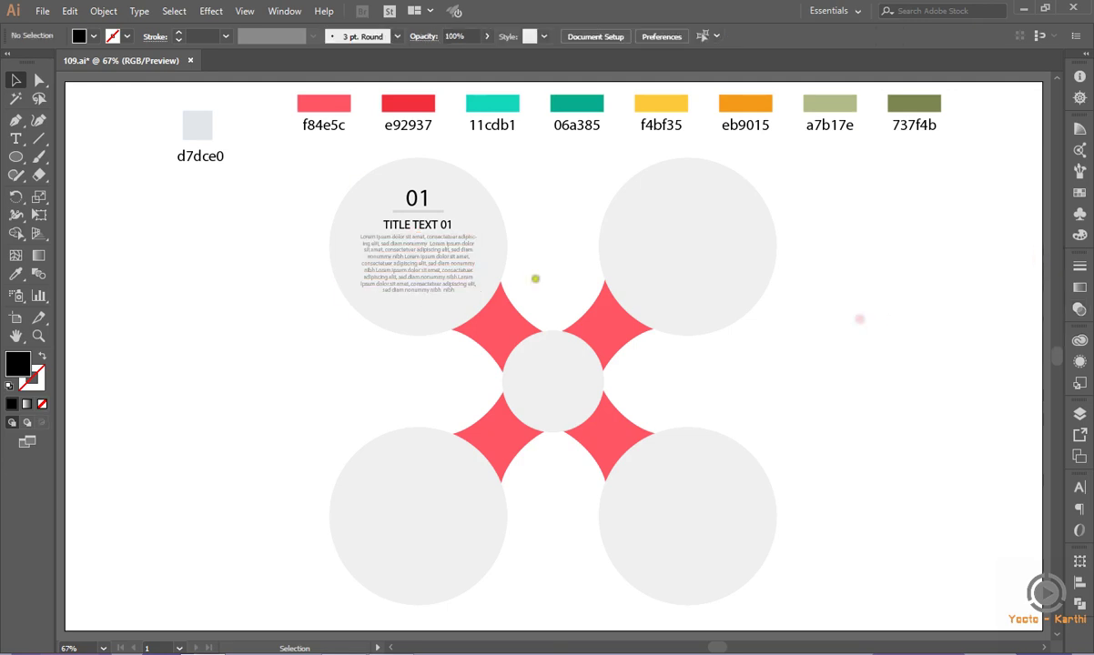
Step: Select the paragraph, title, underline bar and 01 number and group them with Object > Group
left_click(461, 275)
left_click(425, 218, "shift")
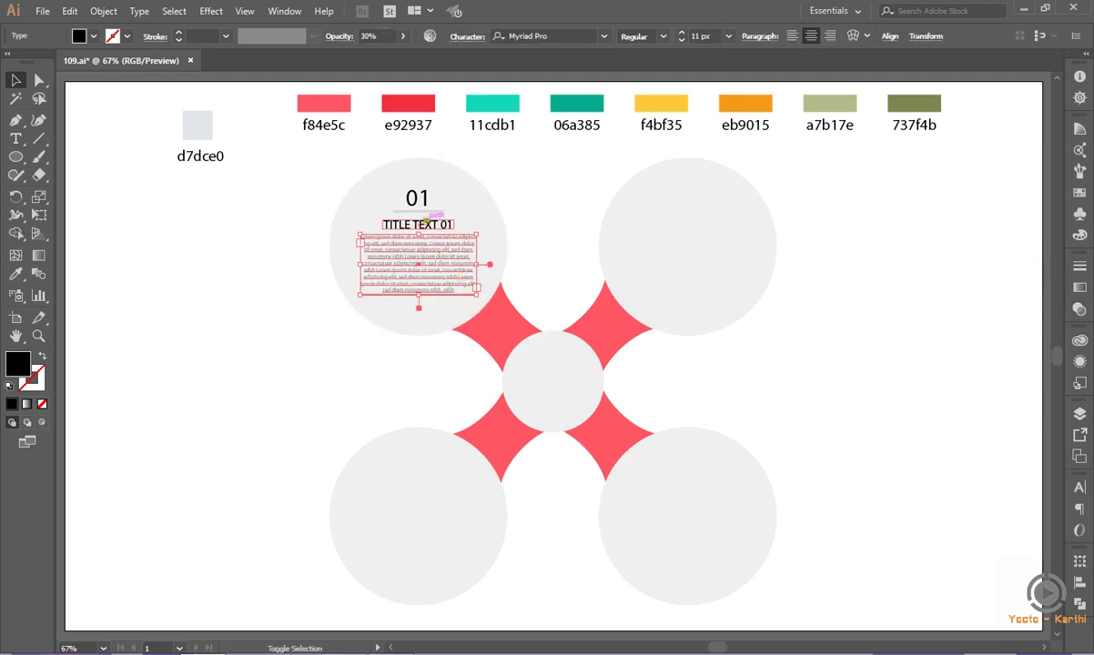
left_click(421, 210, "shift")
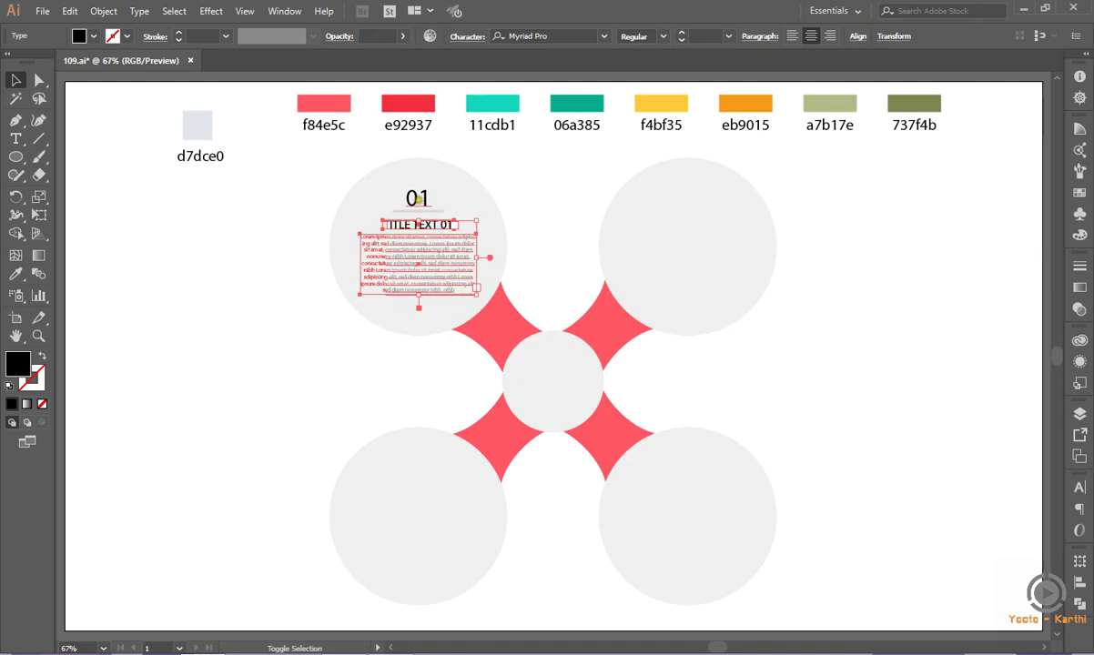
left_click(397, 211, "shift")
left_click(103, 11)
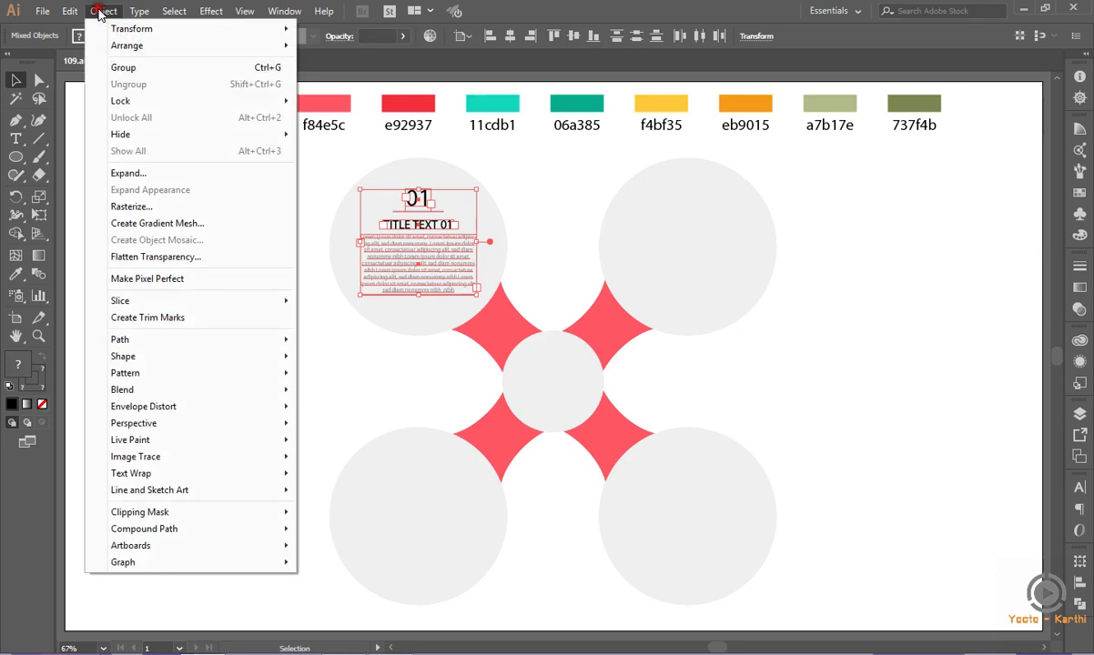
left_click(122, 68)
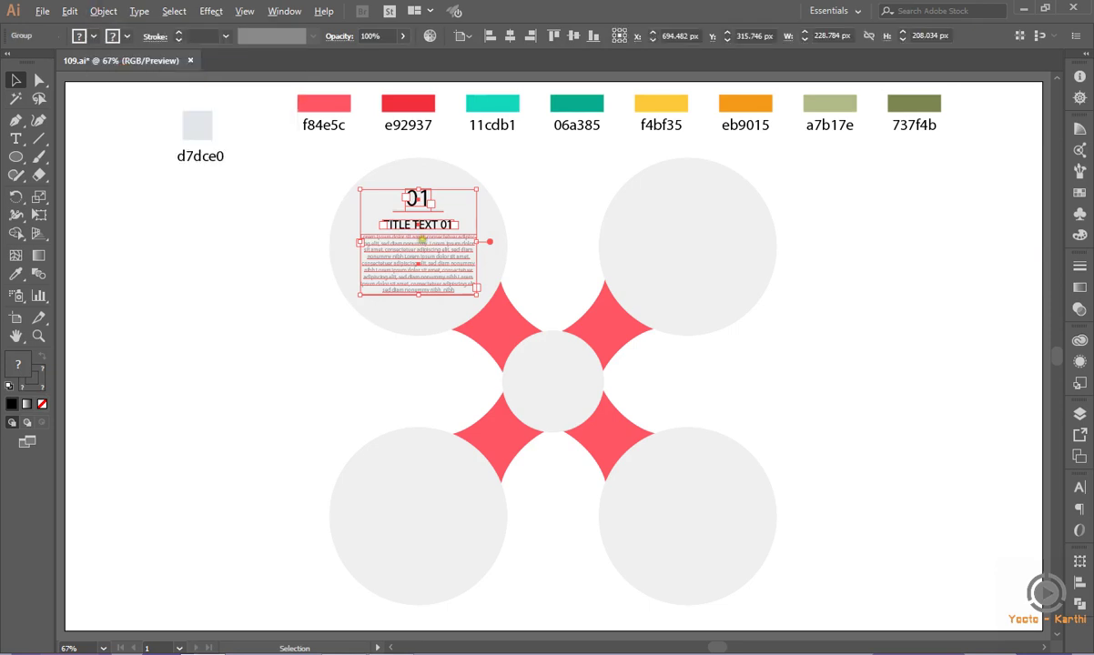
Step: Duplicate the 01 text group into the lower-left, upper-right and lower-right circles
left_click_drag(421, 247, 420, 508)
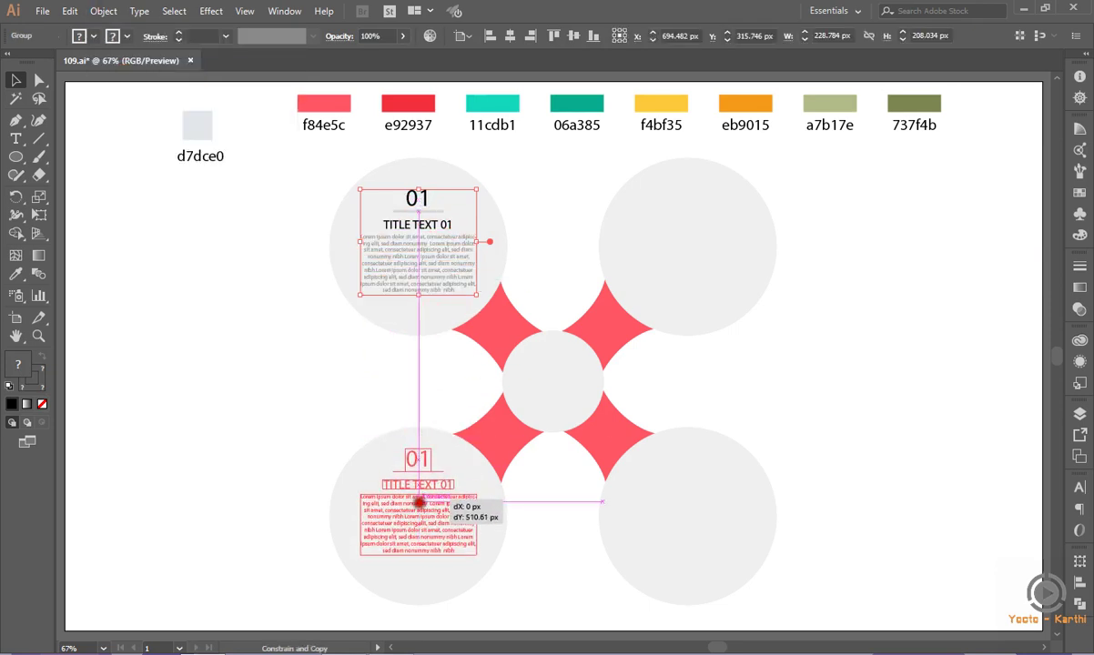
left_click_drag(419, 508, 418, 513)
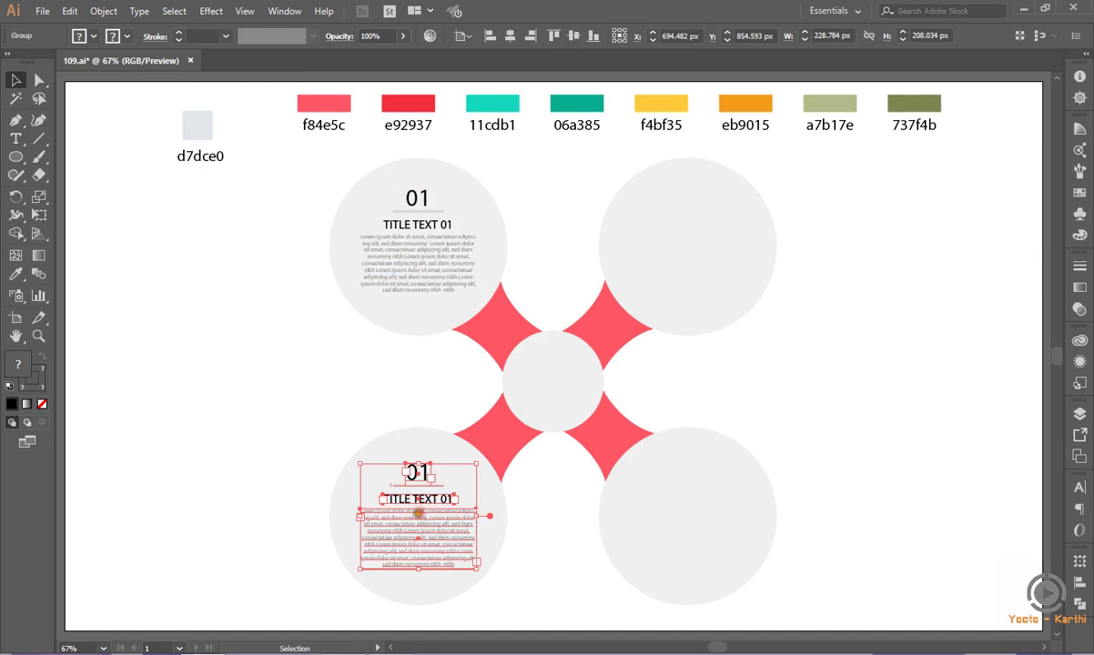
left_click_drag(416, 471, 688, 241)
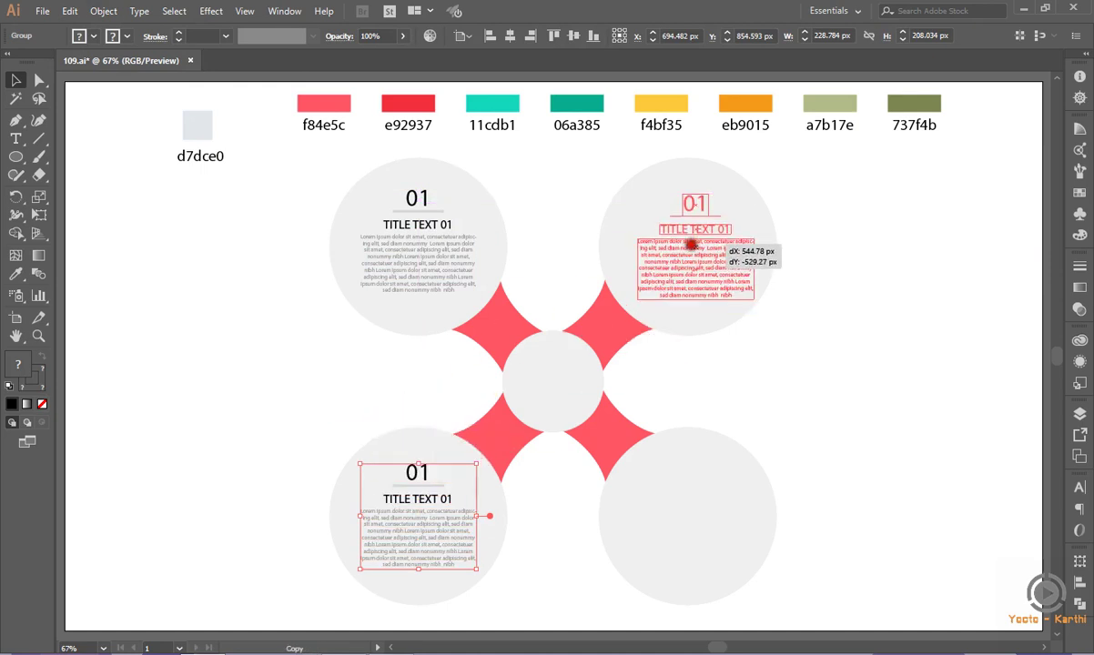
left_click_drag(688, 241, 688, 509)
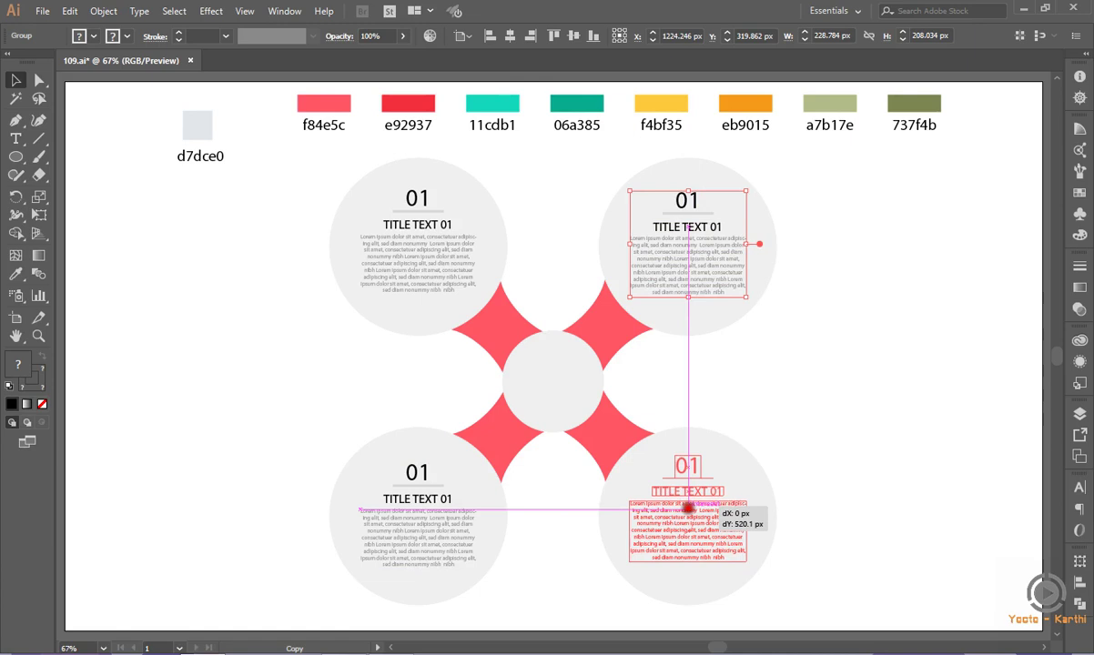
left_click_drag(689, 509, 688, 509)
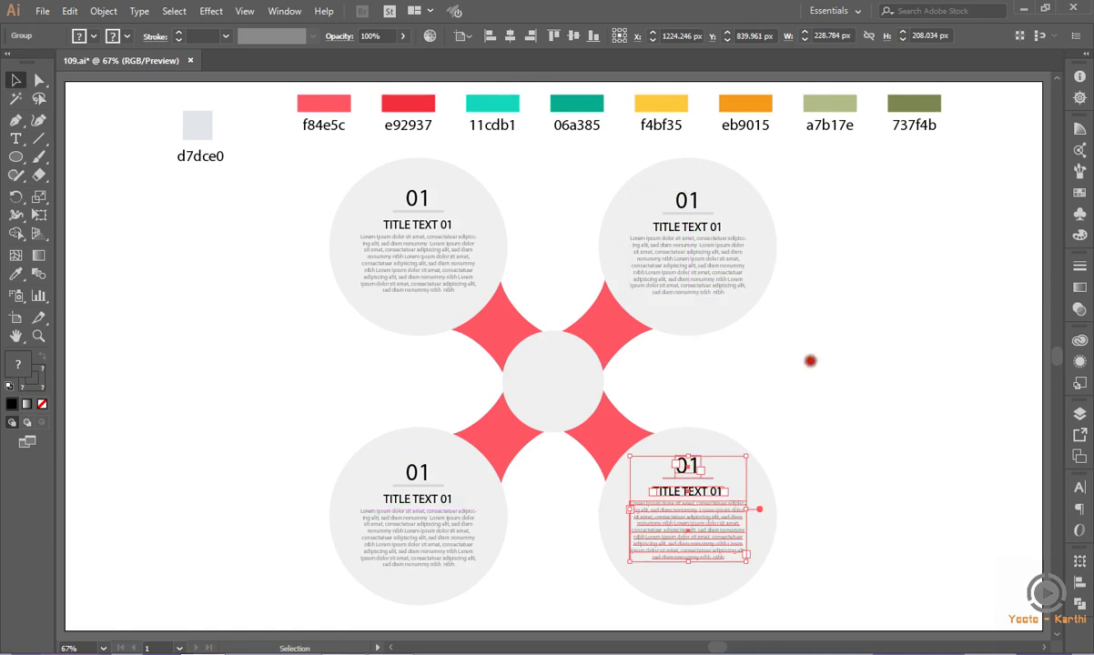
Step: Select the lower-left text group together with its circle
left_click(811, 360)
left_click(389, 490)
left_click(375, 451, "shift")
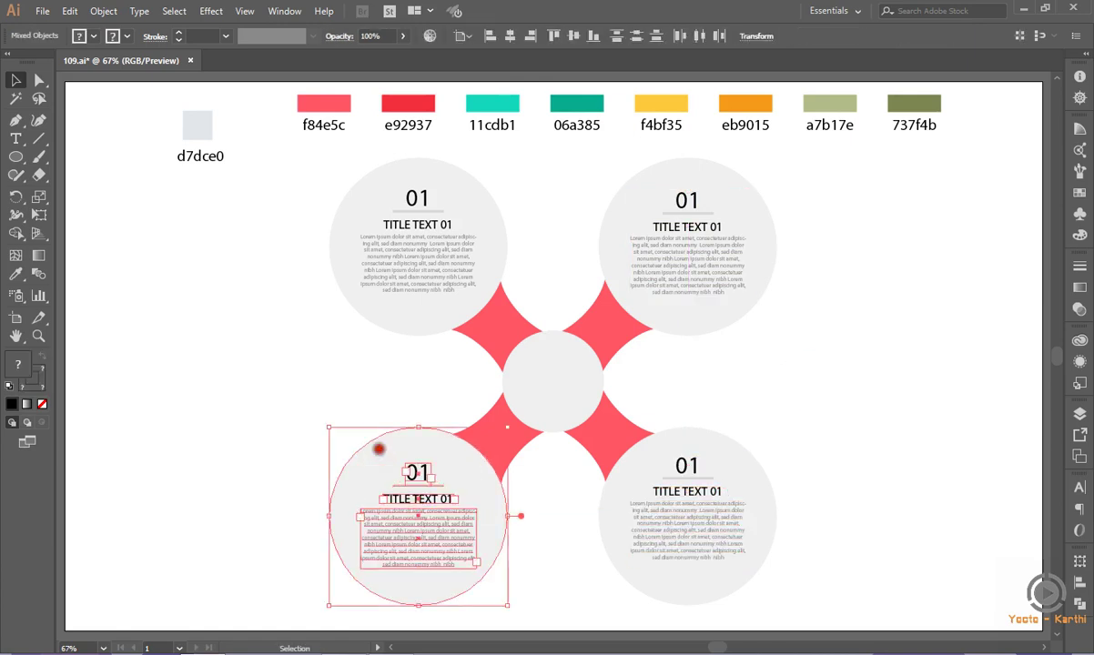
Step: Center the text groups in the lower-left and upper-right circles, using each circle as key object
left_click(379, 449)
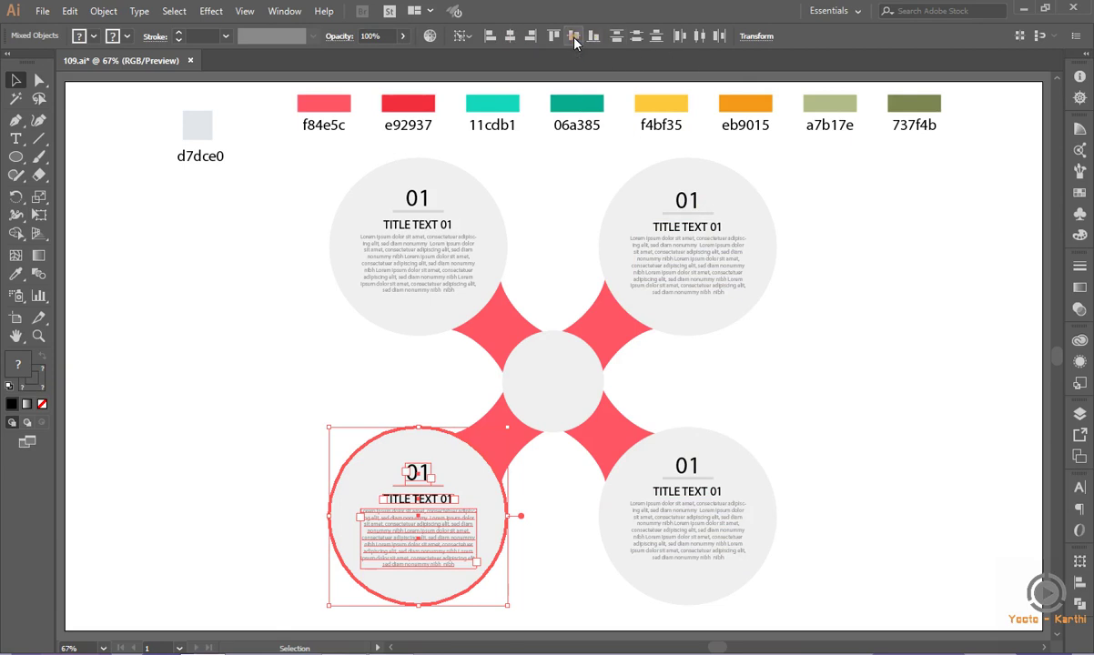
left_click(244, 364)
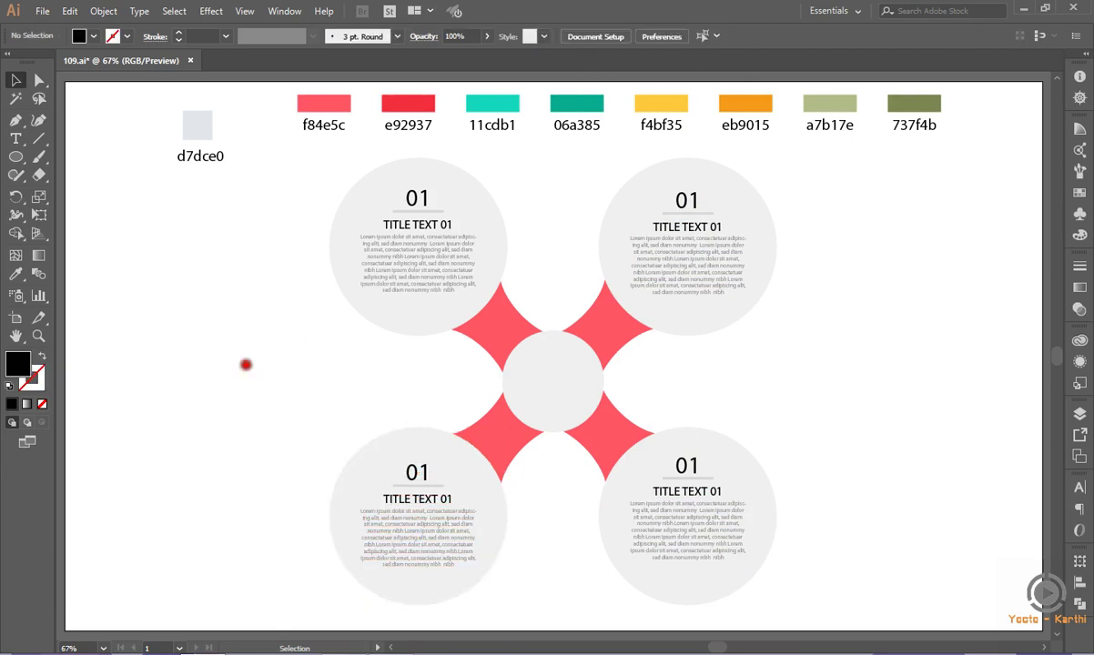
left_click(714, 255)
left_click(757, 219, "shift")
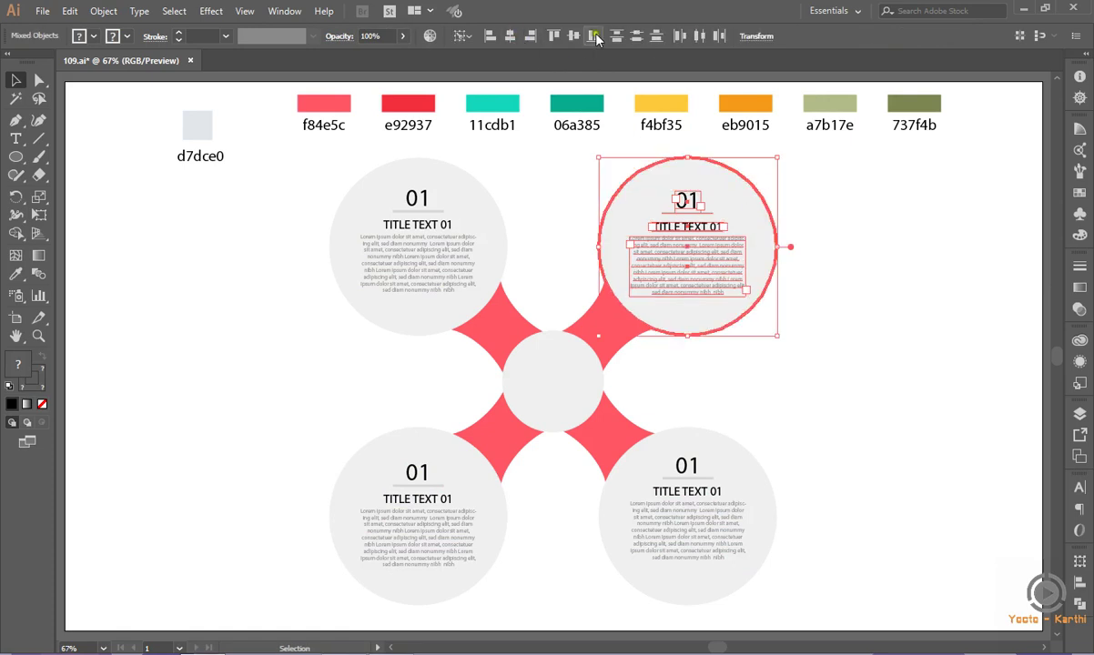
left_click(573, 37)
left_click(874, 205)
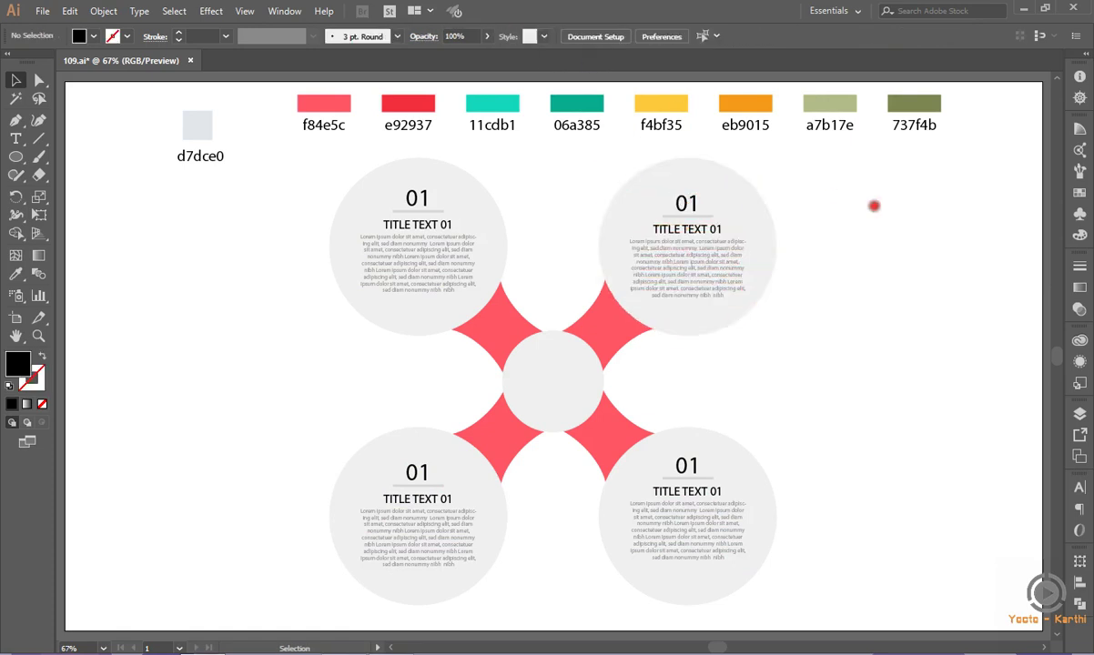
Step: Center the lower-right text group within its circle
left_click(720, 520)
left_click(754, 483, "shift")
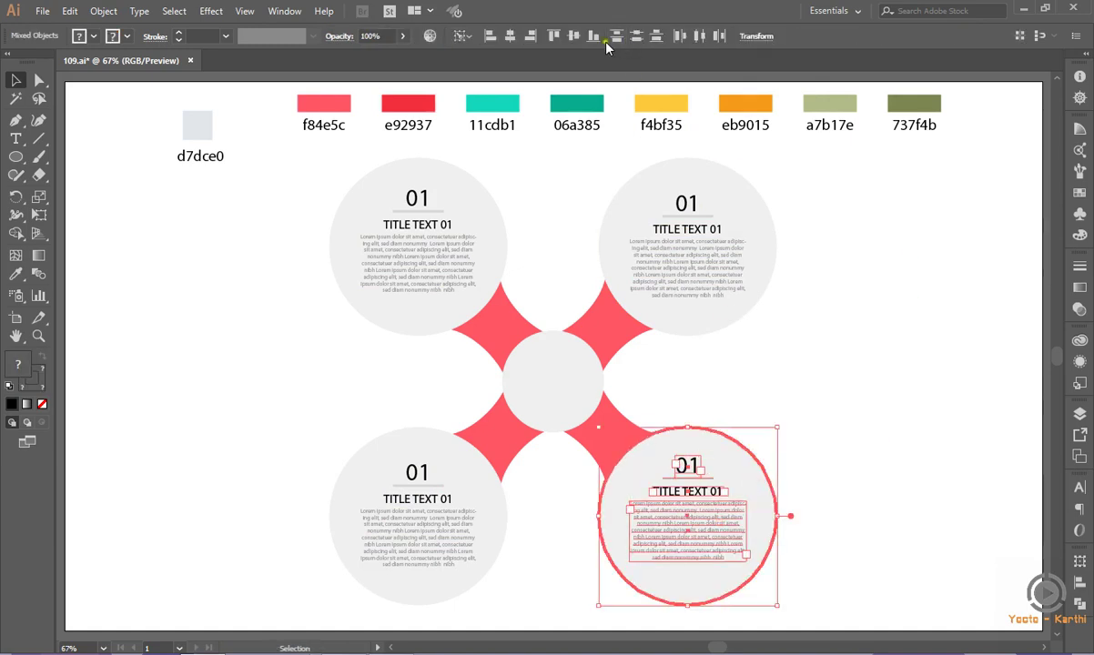
left_click(575, 36)
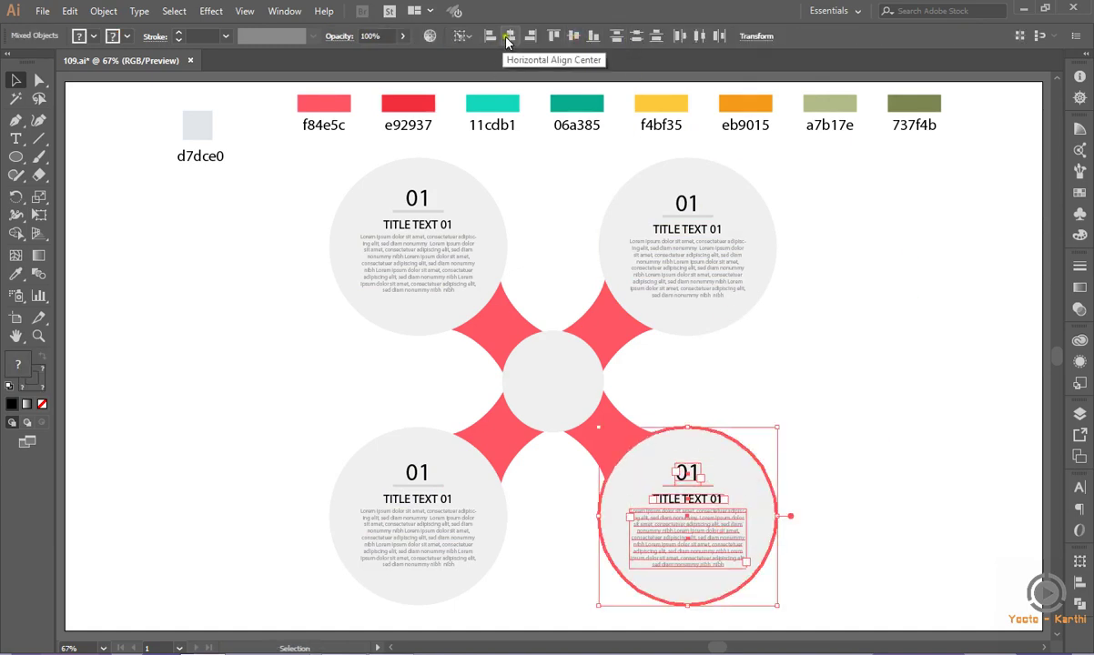
left_click(944, 356)
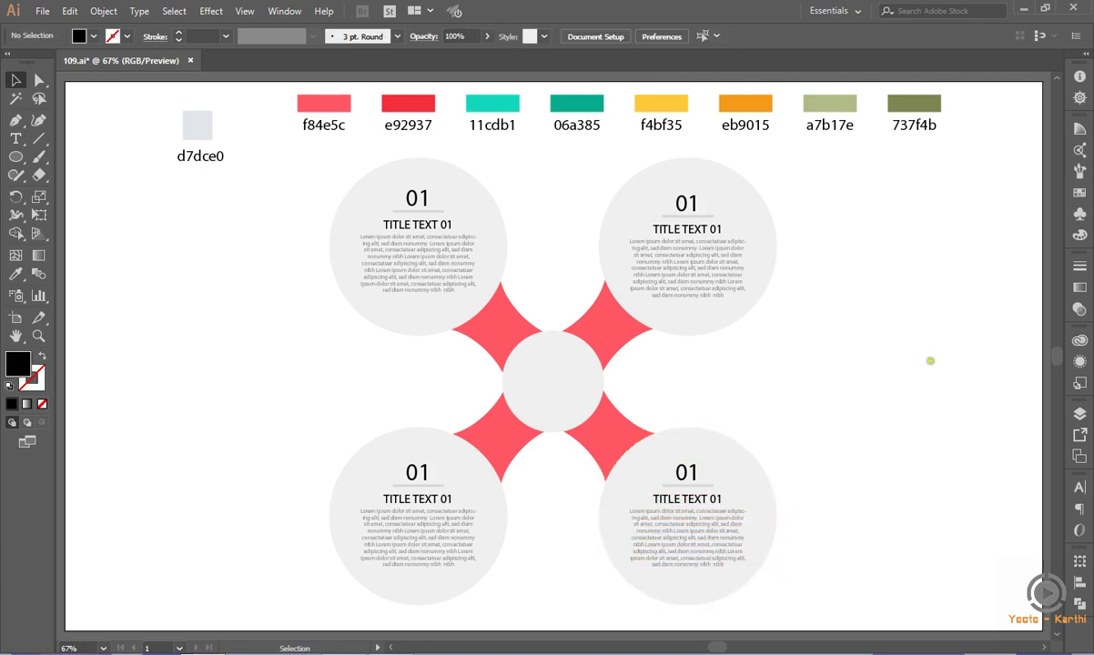
Step: Ungroup the text in the top-left and bottom-left circles
left_click(415, 258)
right_click(416, 263)
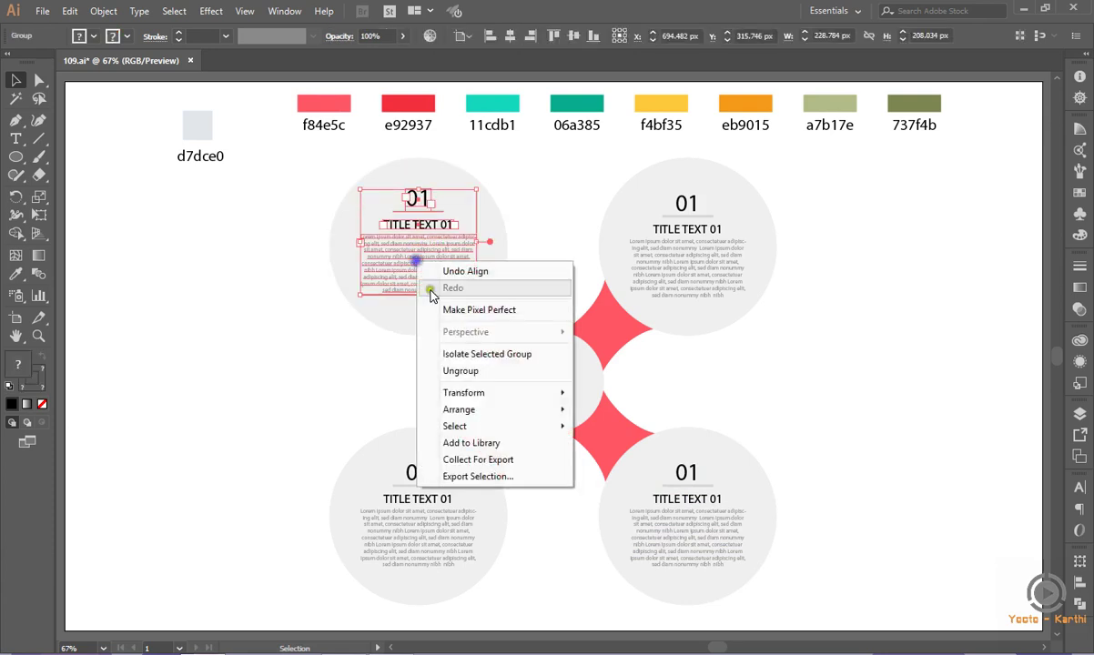
left_click(449, 373)
left_click(337, 373)
left_click(394, 509)
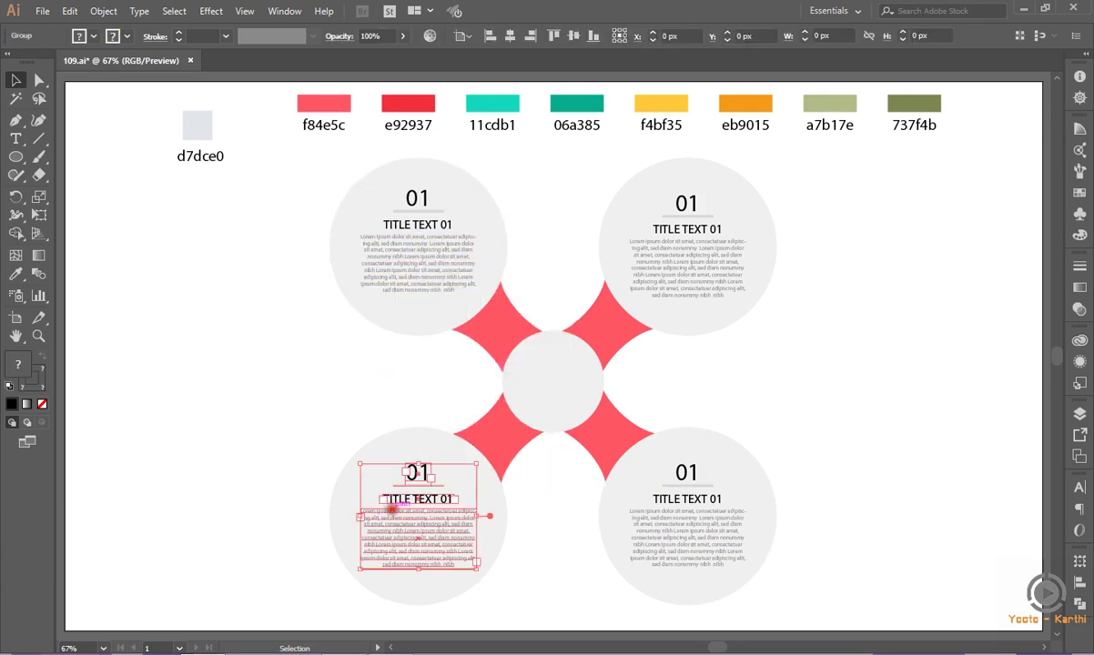
right_click(393, 503)
left_click(420, 394)
left_click(339, 381)
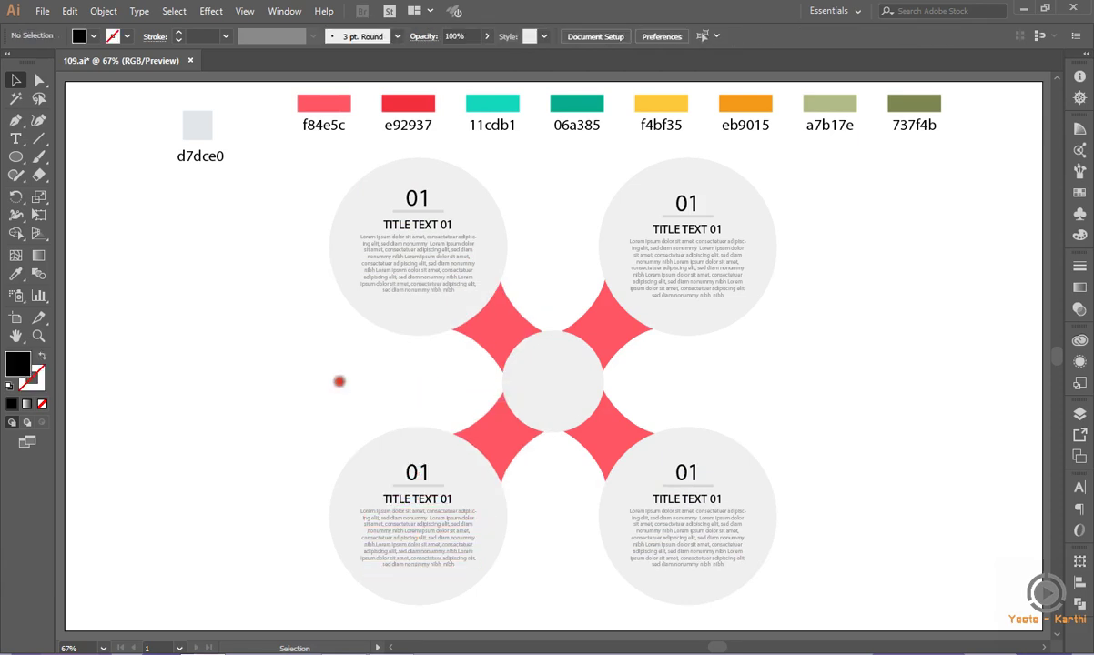
Step: Ungroup the text in the top-right and bottom-right circles
left_click(710, 277)
right_click(714, 280)
left_click(745, 390)
left_click(706, 525)
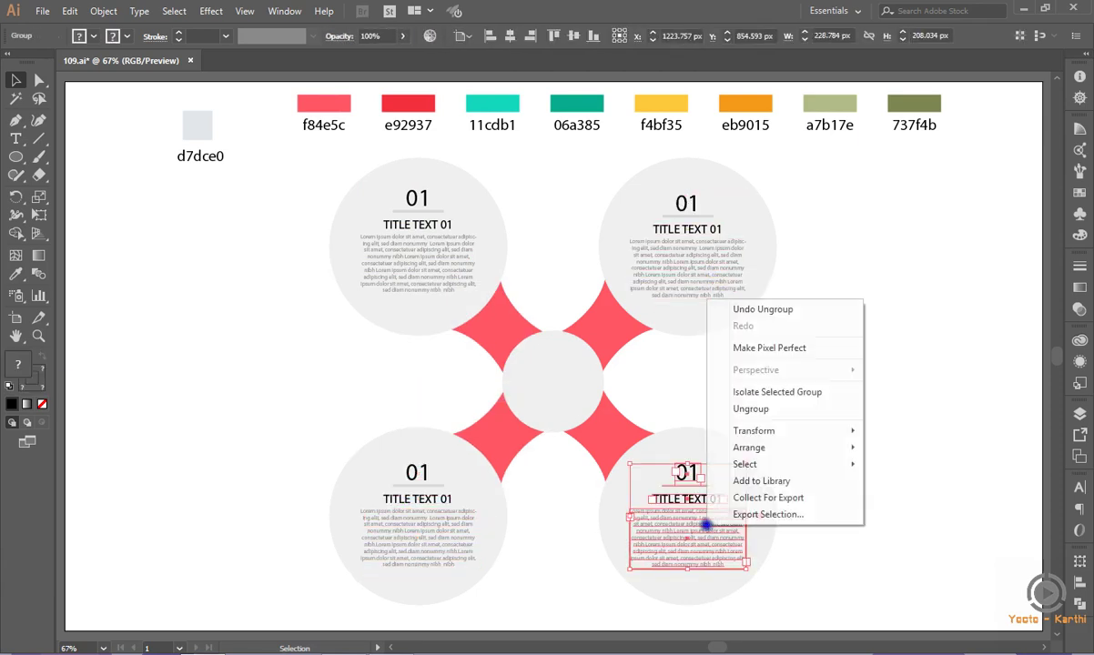
left_click(743, 410)
left_click(761, 383)
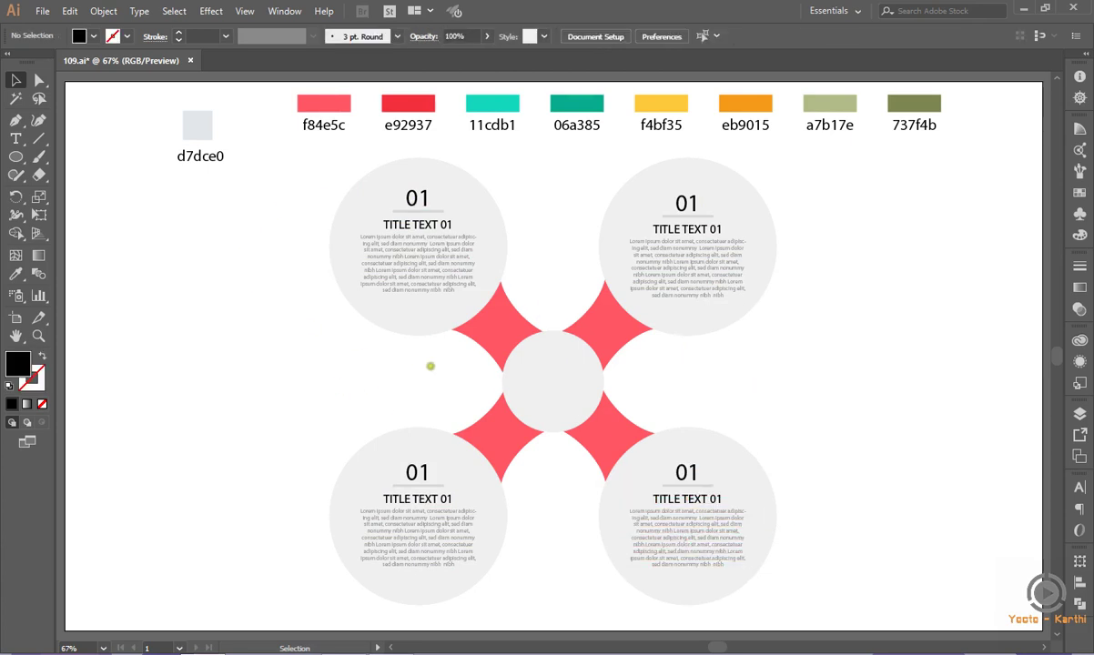
Step: Group the top-left and bottom-left circles each with their own text
mouse_move(461, 354)
left_mouse_down()
mouse_move(347, 167)
mouse_move(310, 162)
left_mouse_up()
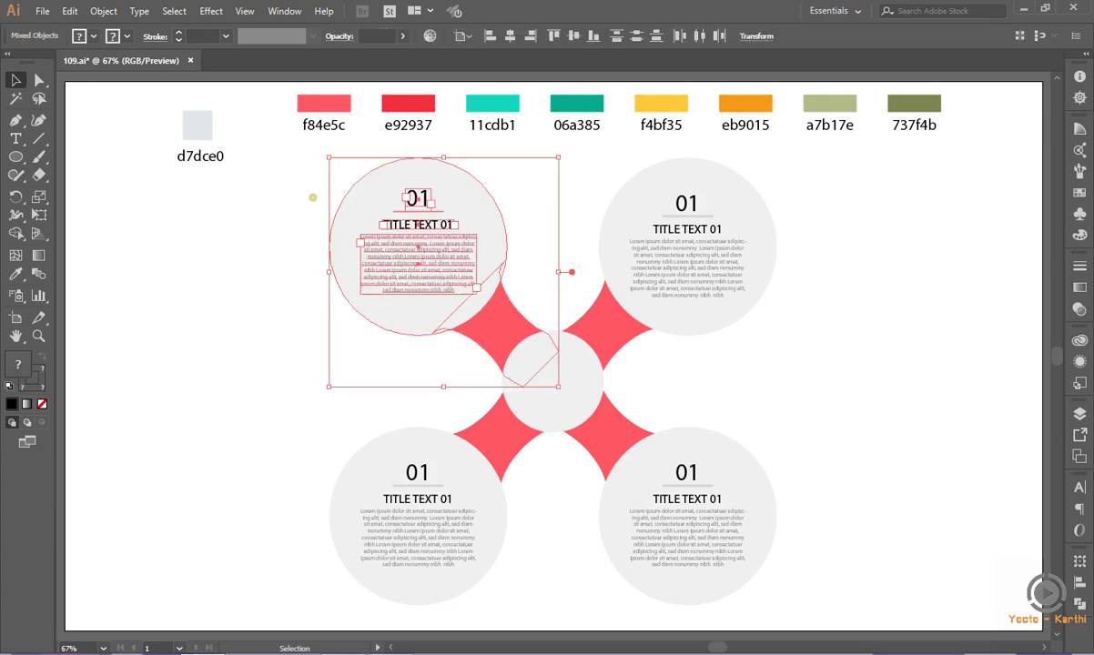
left_click(103, 10)
left_click(121, 68)
left_click(191, 392)
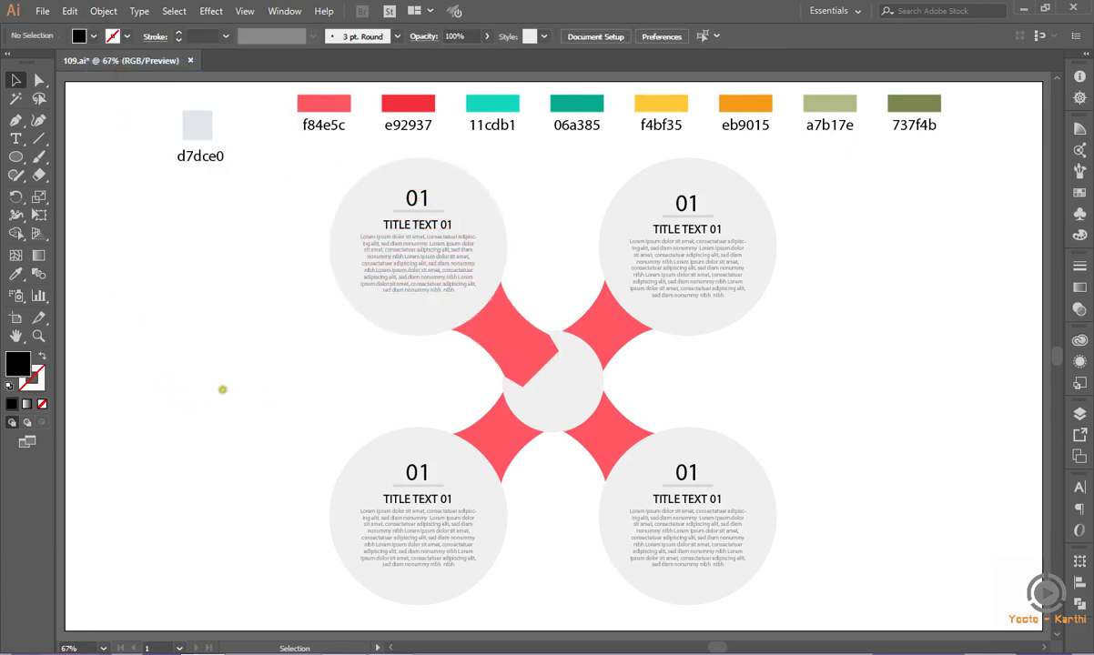
left_click_drag(250, 413, 496, 574)
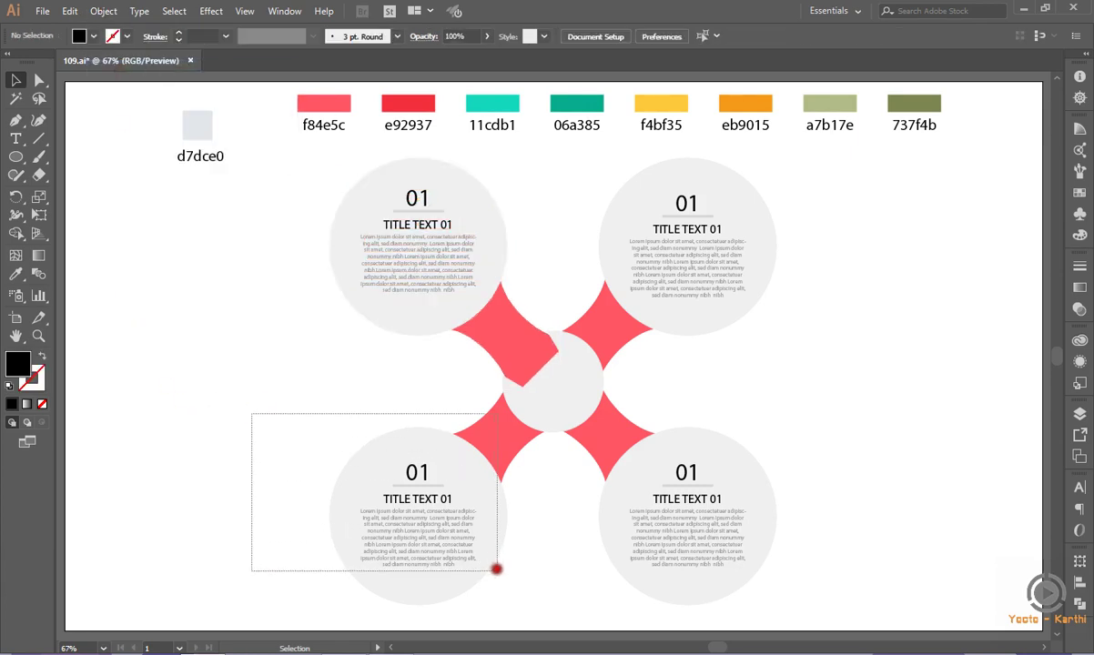
left_click_drag(496, 574, 481, 577)
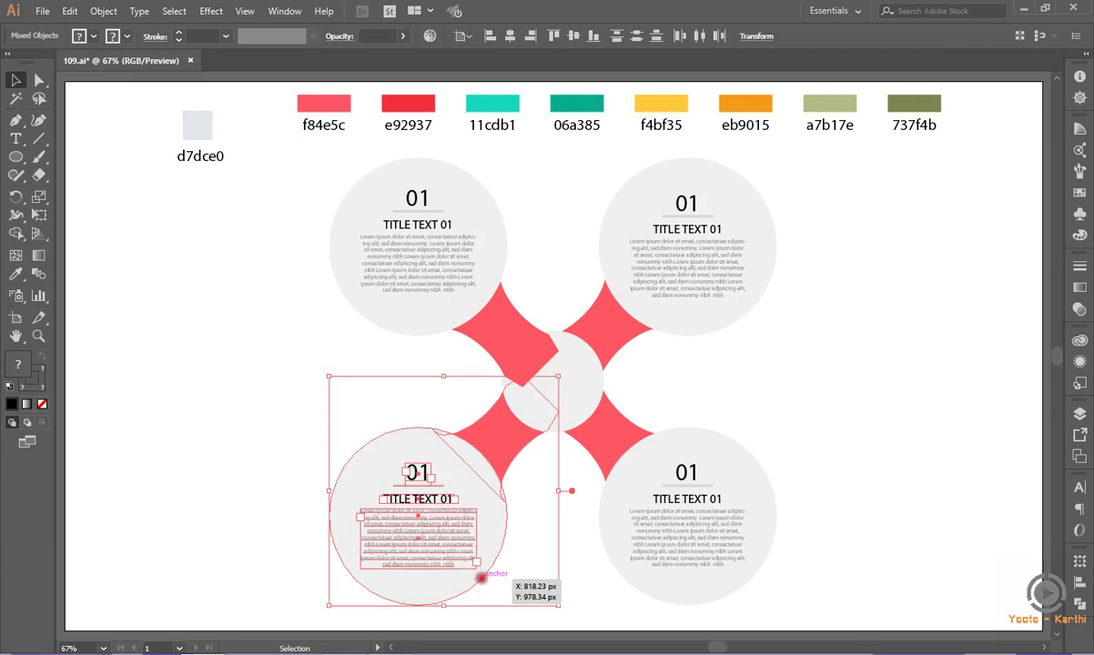
left_click(103, 11)
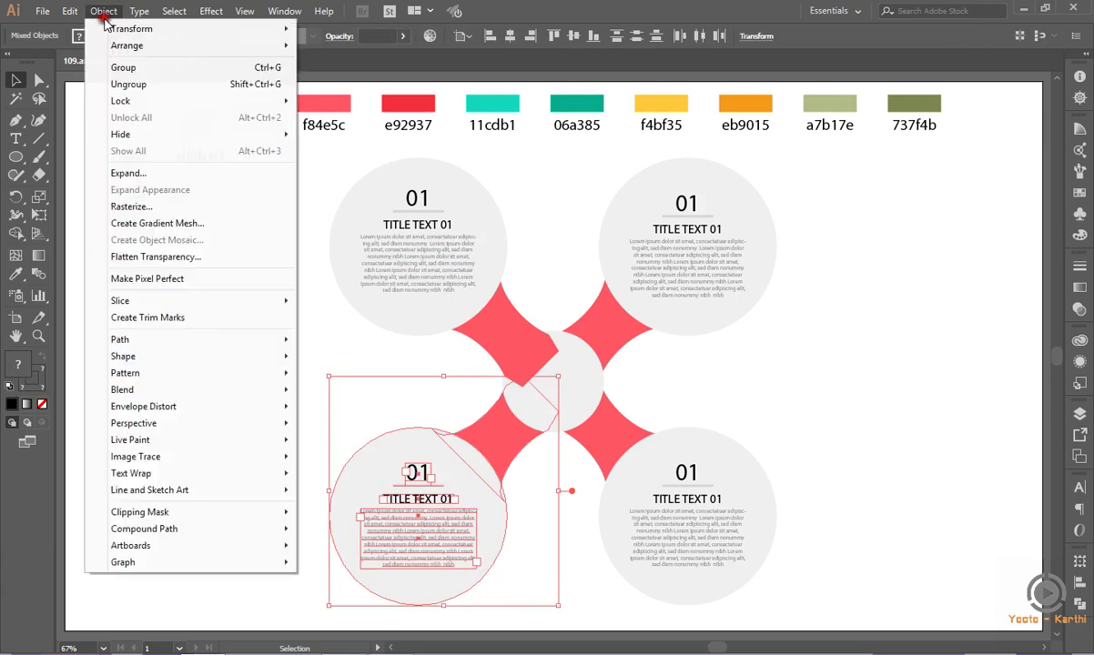
left_click(118, 63)
left_click(145, 269)
Step: Group the top-right and bottom-right circles each with their own text, then select the centre circle
left_click_drag(729, 368, 613, 161)
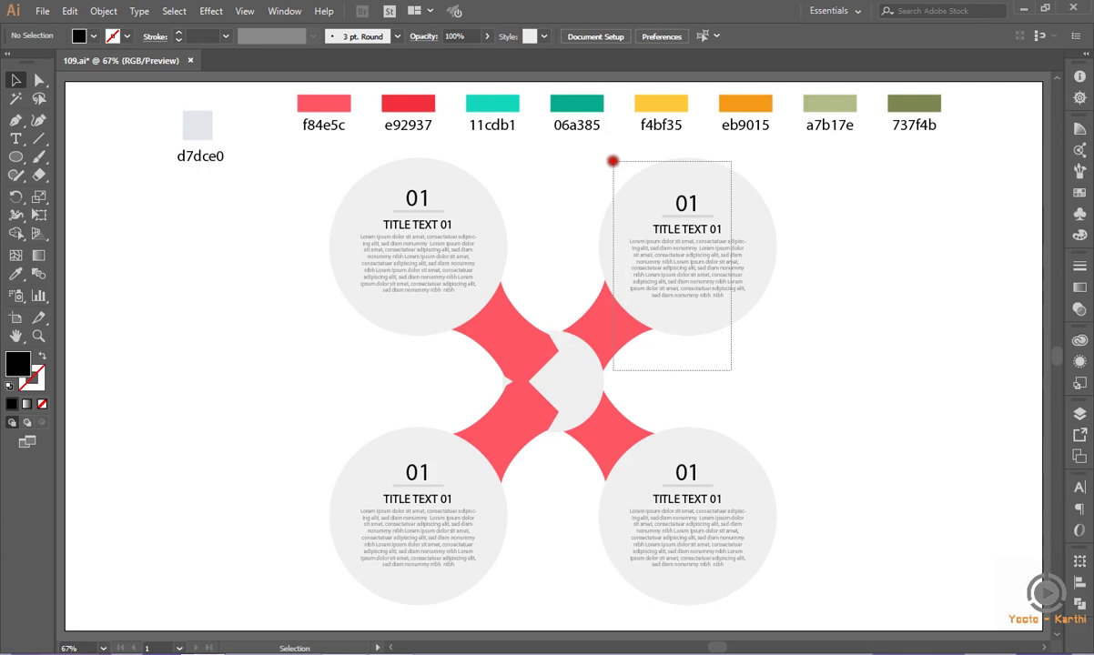
left_click_drag(613, 161, 613, 161)
left_click(103, 11)
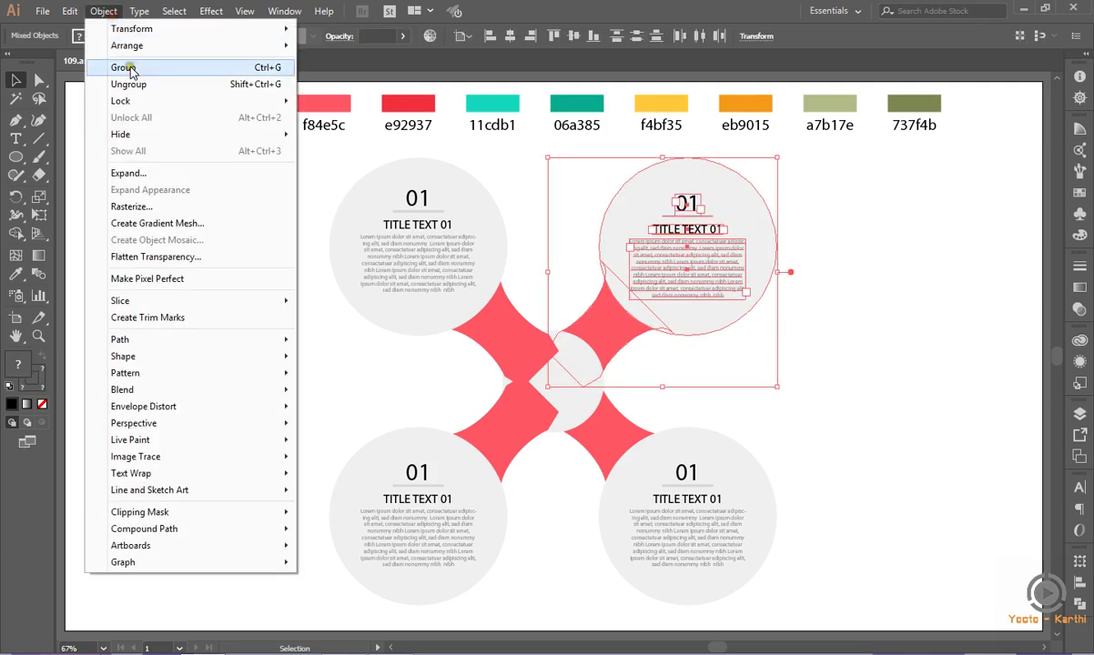
left_click(114, 66)
left_click(883, 392)
mouse_move(772, 390)
left_mouse_down()
mouse_move(644, 560)
mouse_move(639, 611)
left_mouse_up()
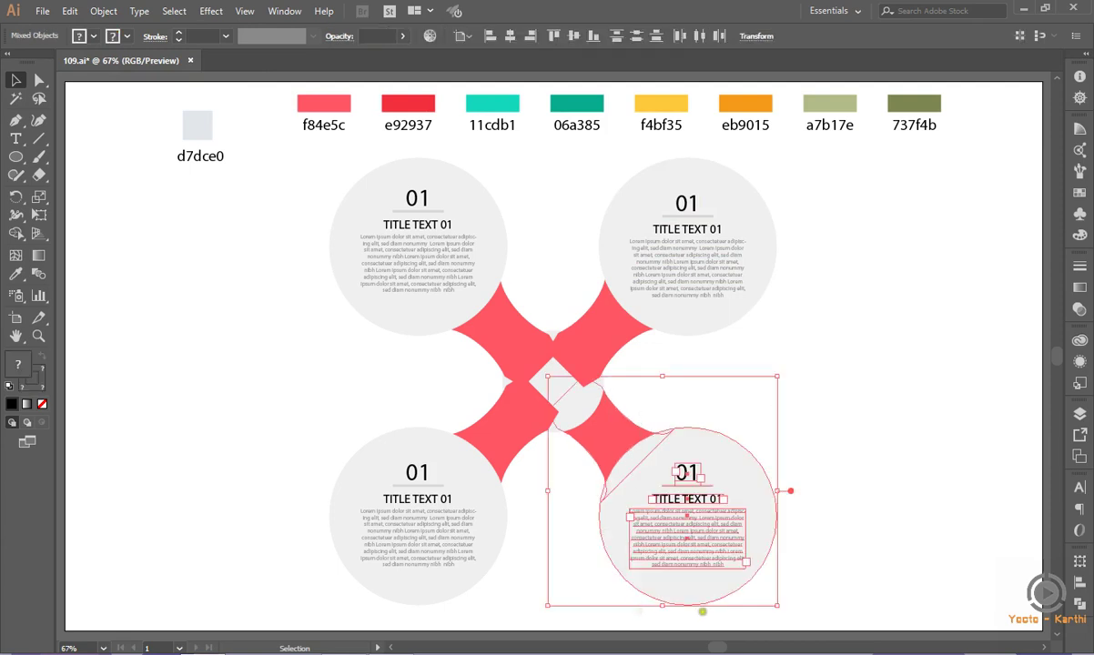
left_click(102, 11)
left_click(119, 67)
left_click(194, 270)
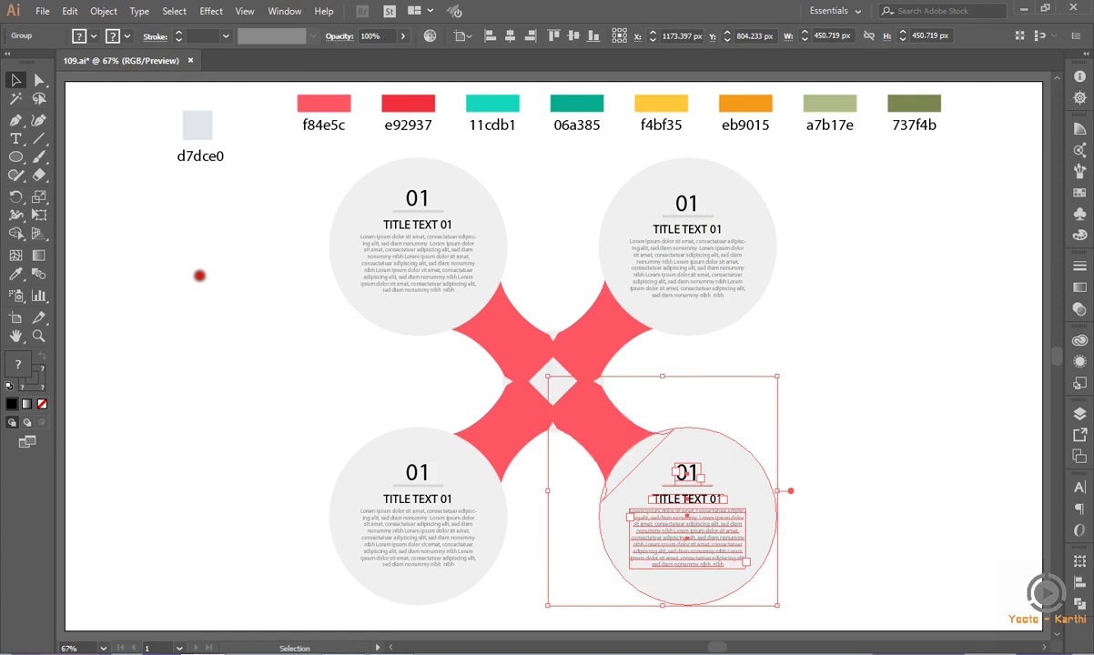
left_click(521, 350)
right_click(521, 350)
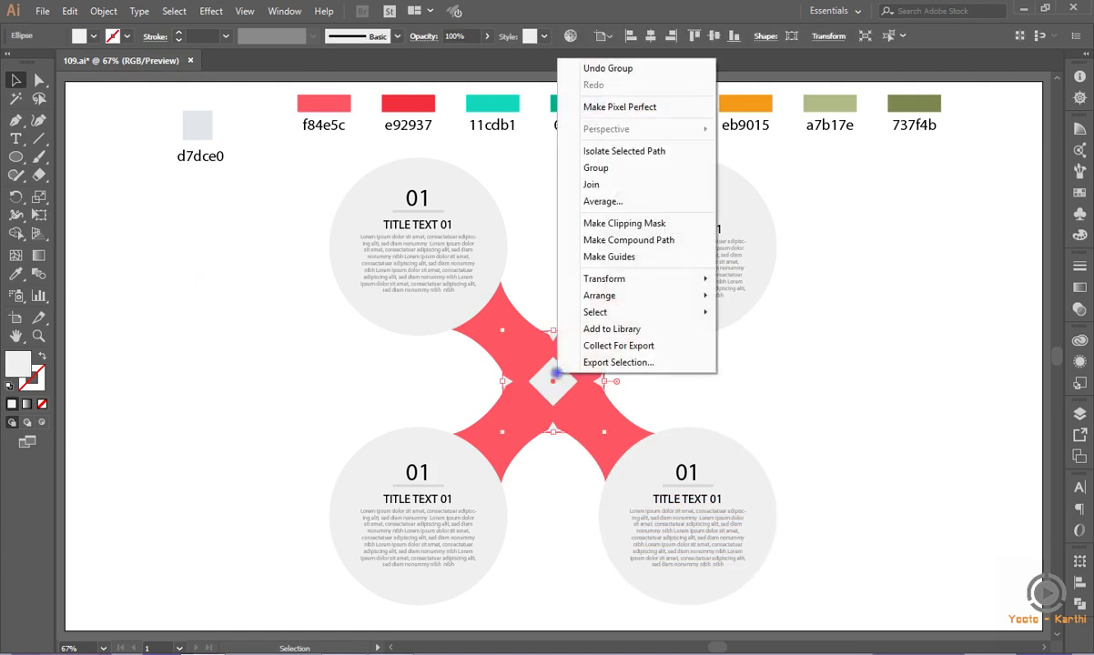
Step: Bring the centre circle to the front, above the red connectors
mouse_move(600, 295)
left_click(729, 294)
left_click(904, 322)
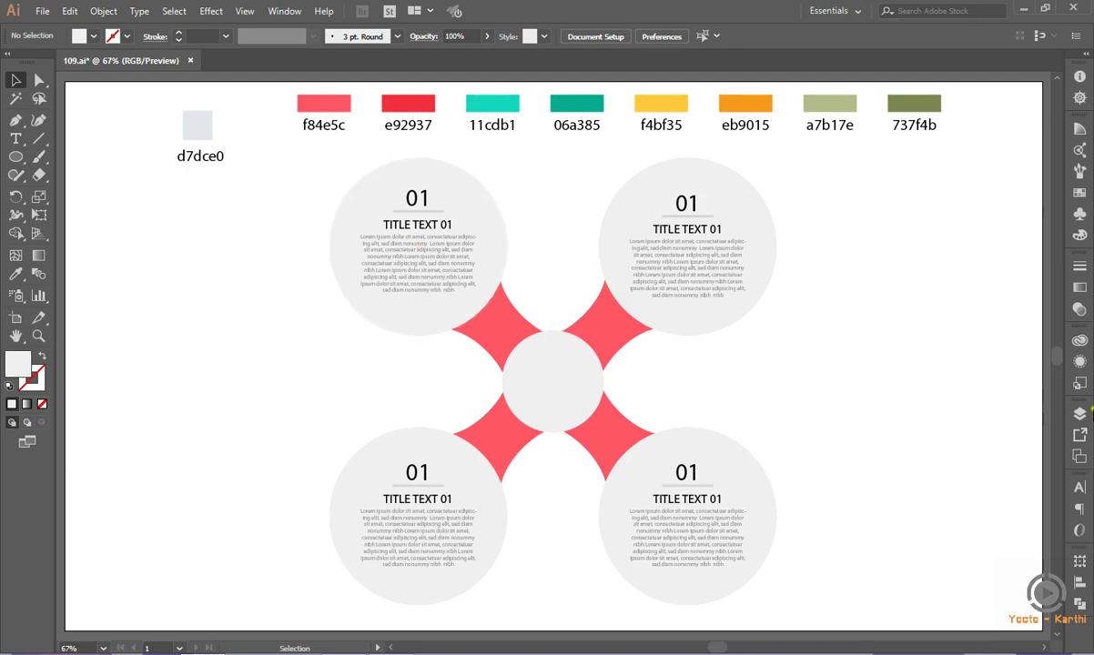
Step: Show the Layers panel, expand the circle groups, and target the ellipses and red connector group
left_click(1078, 415)
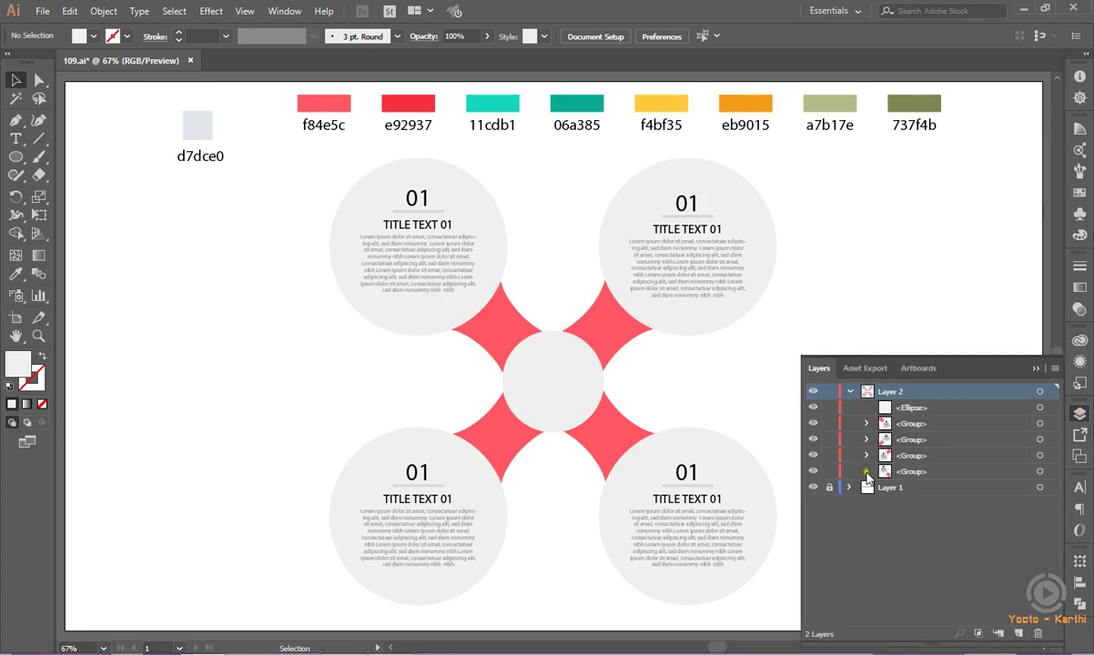
left_click(864, 442)
left_click(866, 442)
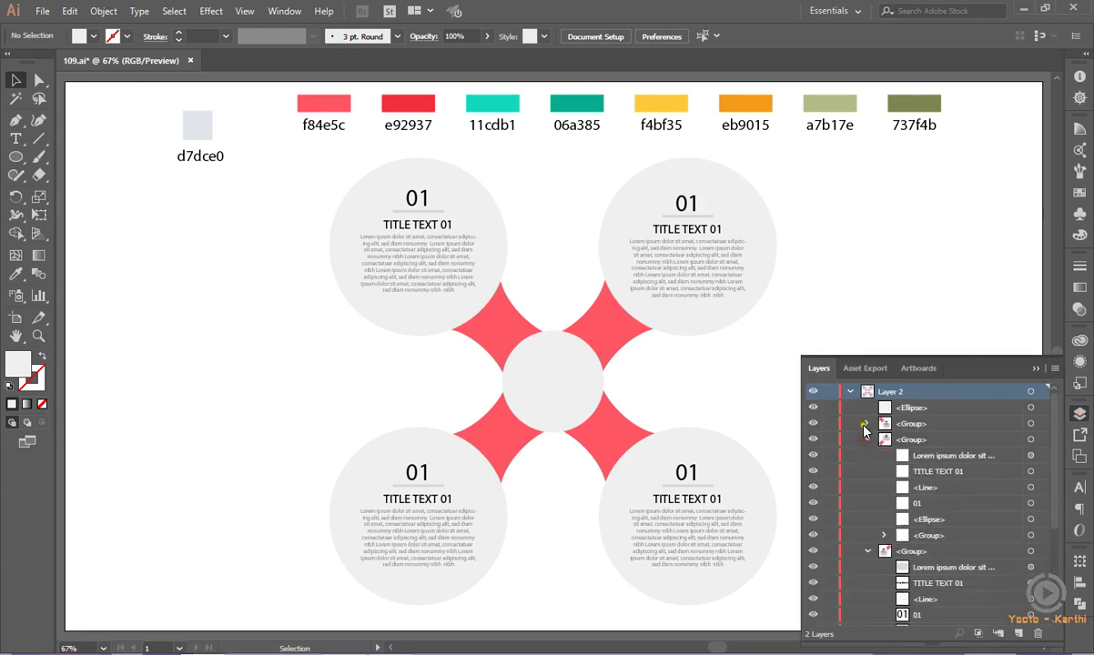
left_click(1031, 503)
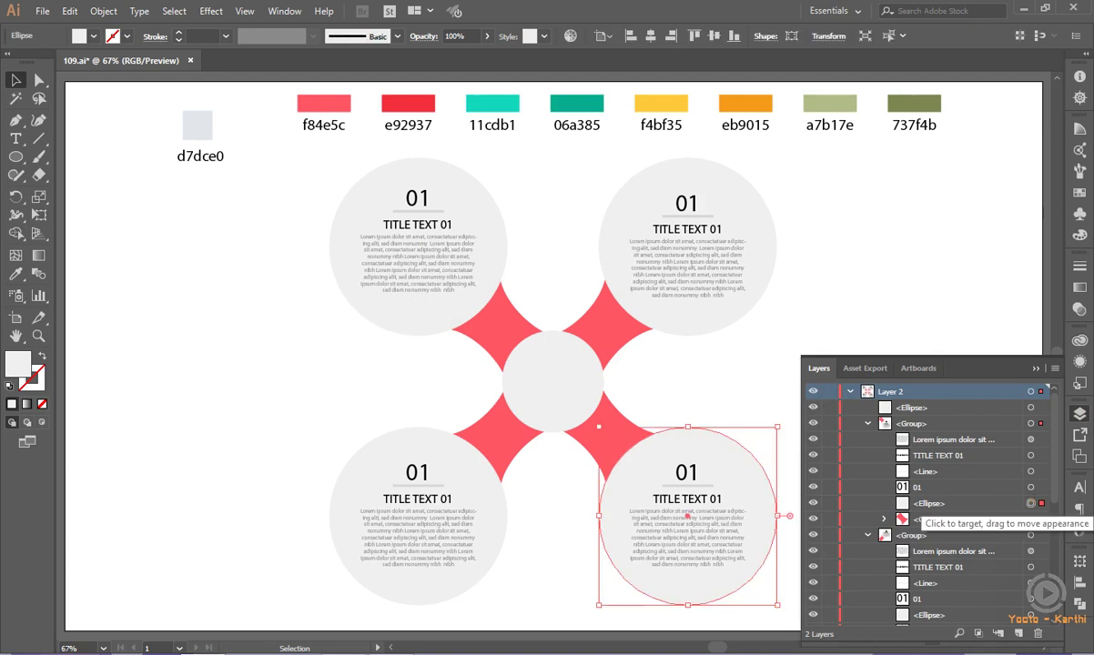
scroll(1030, 519, "down", 2)
scroll(1031, 533, "down", 2)
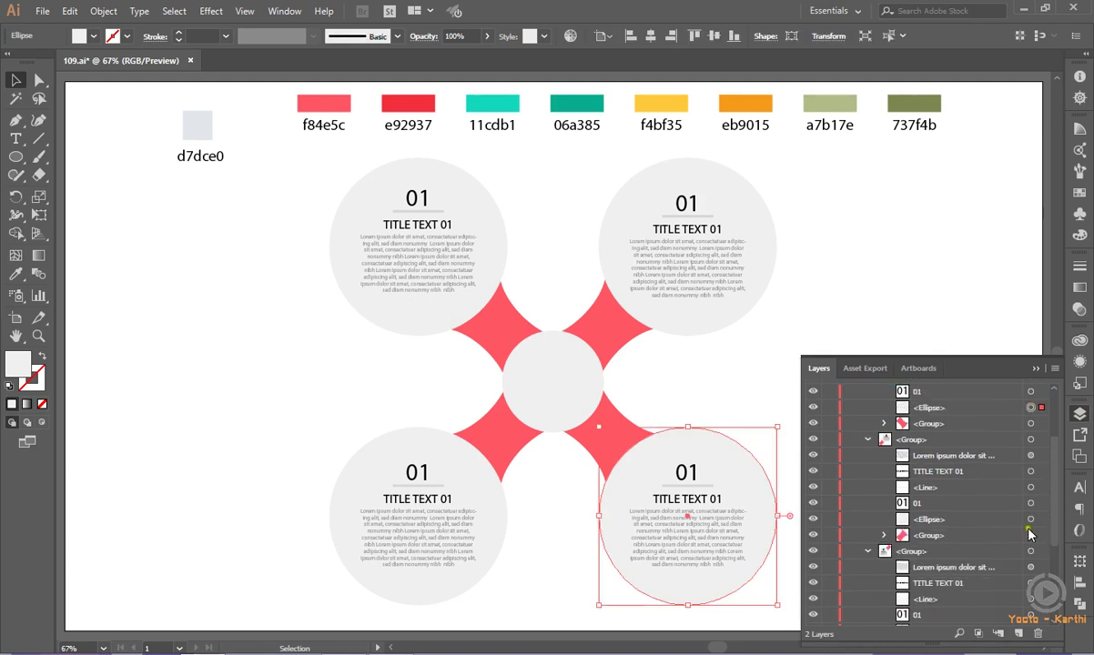
left_click(1031, 519, "shift")
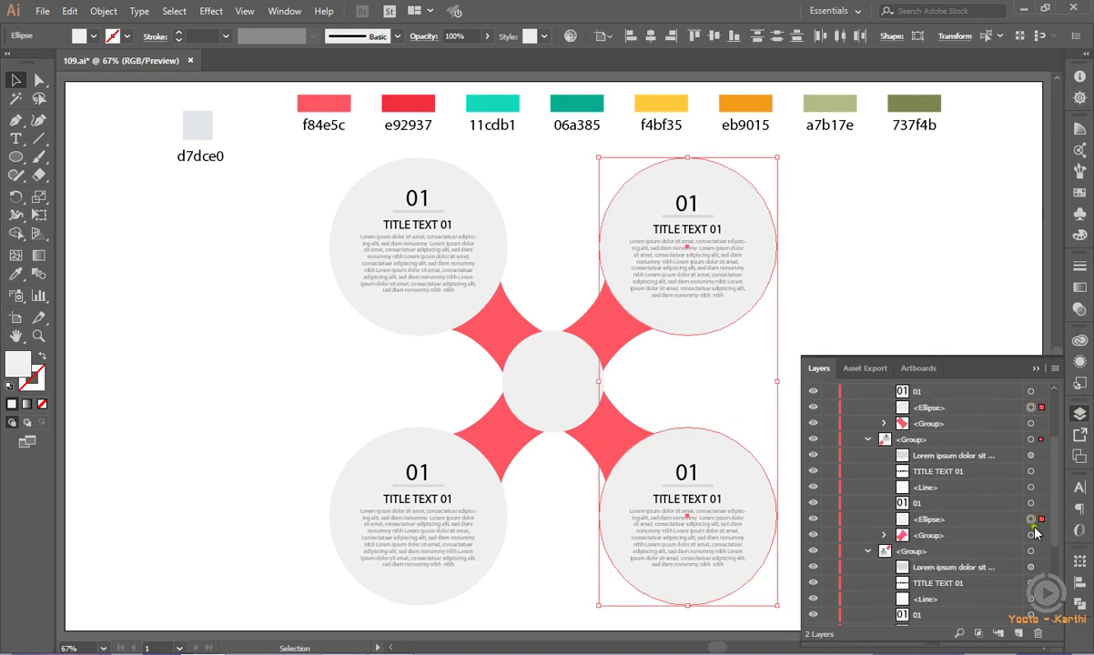
scroll(1031, 471, "up", 2)
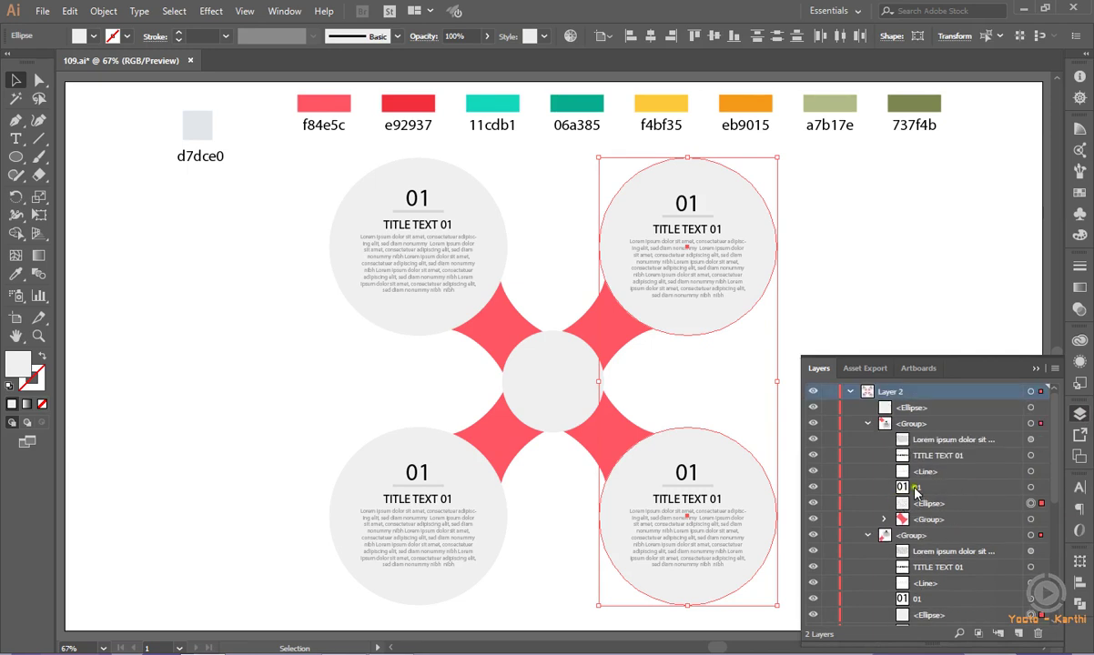
left_click(1031, 520)
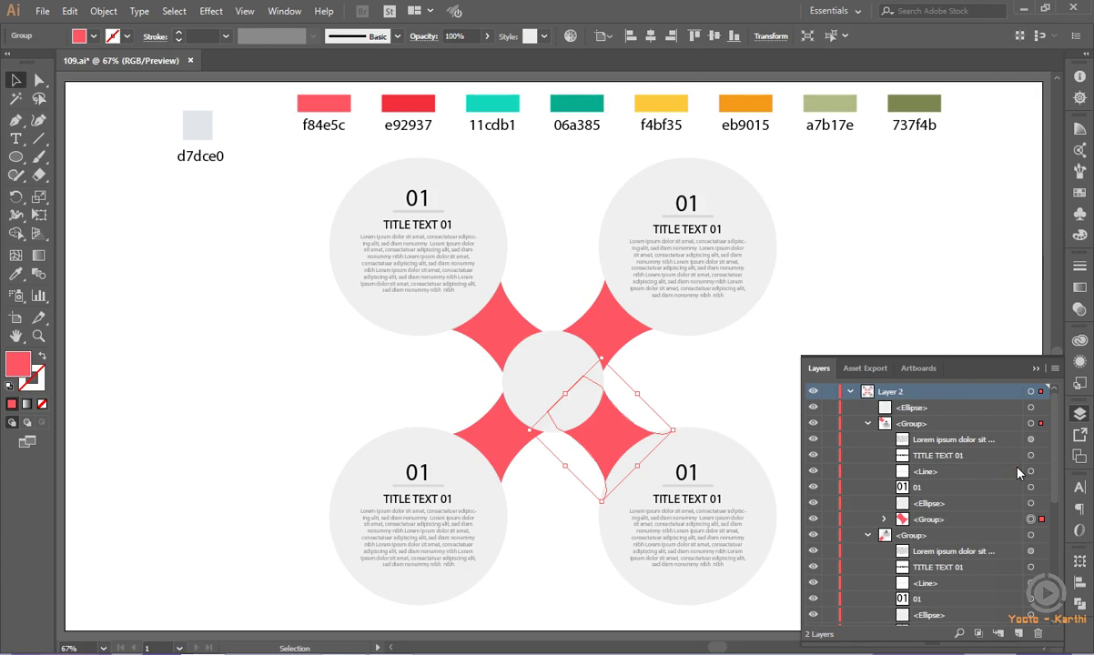
scroll(1013, 446, "down", 2)
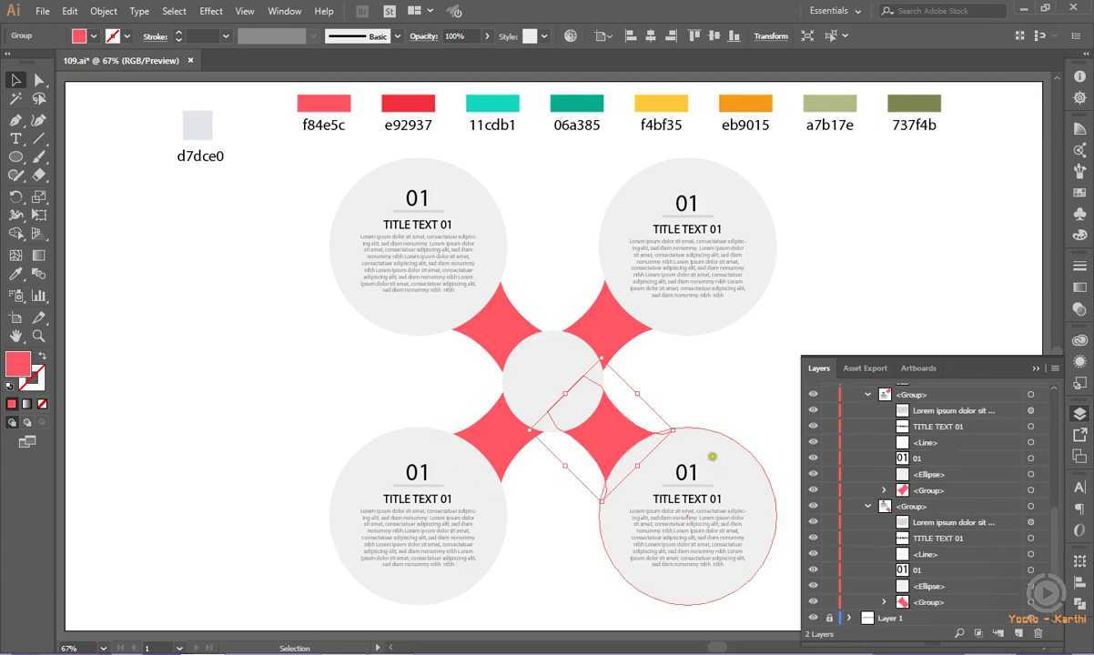
Step: Change the bottom-left circle's number from 01 to 04
left_click(1031, 571)
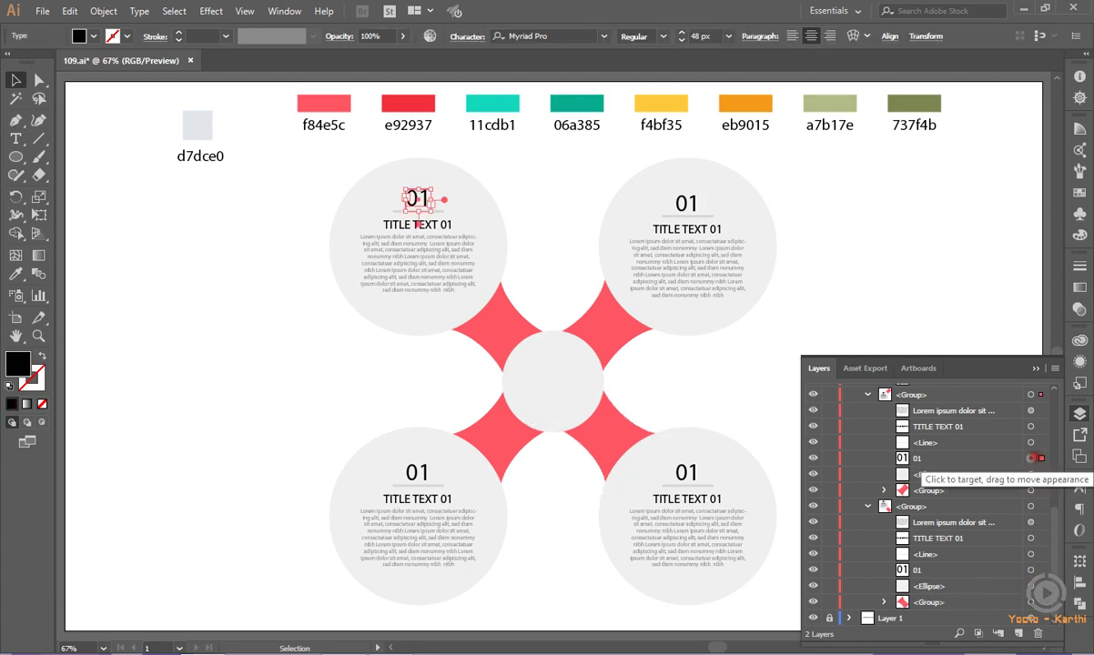
left_click(1032, 459)
left_click(20, 137)
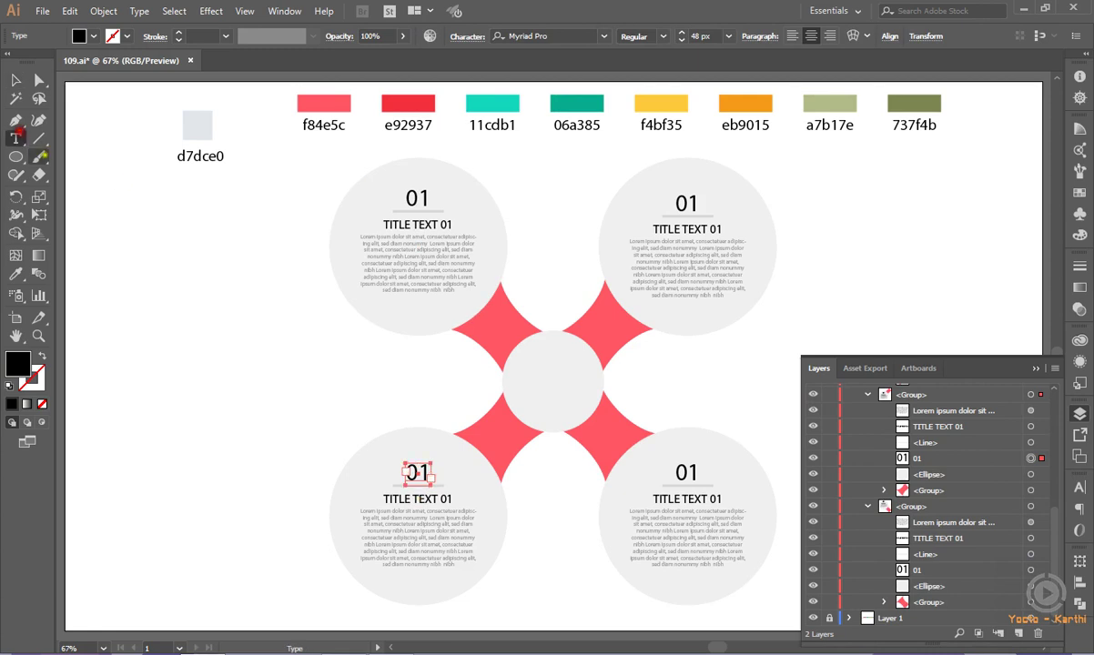
left_click(417, 472)
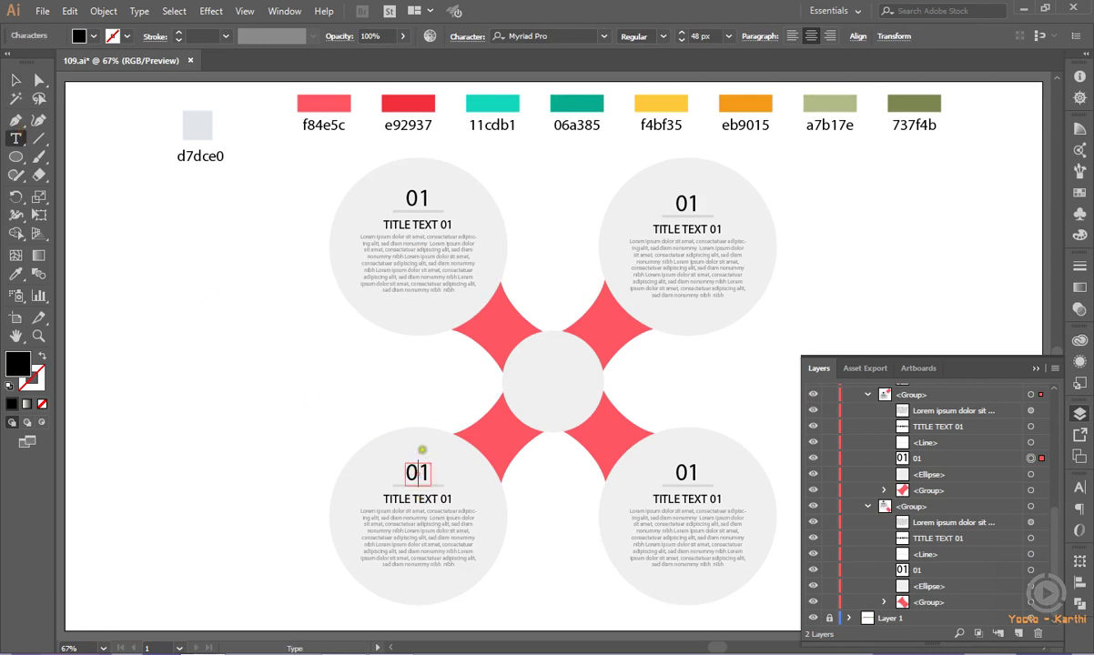
key("BackSpace")
type("4")
Step: Change the bottom-left circle's title to 'TITLE TEXT 04'
left_click(1032, 426)
left_click(405, 500)
key("BackSpace")
type("4")
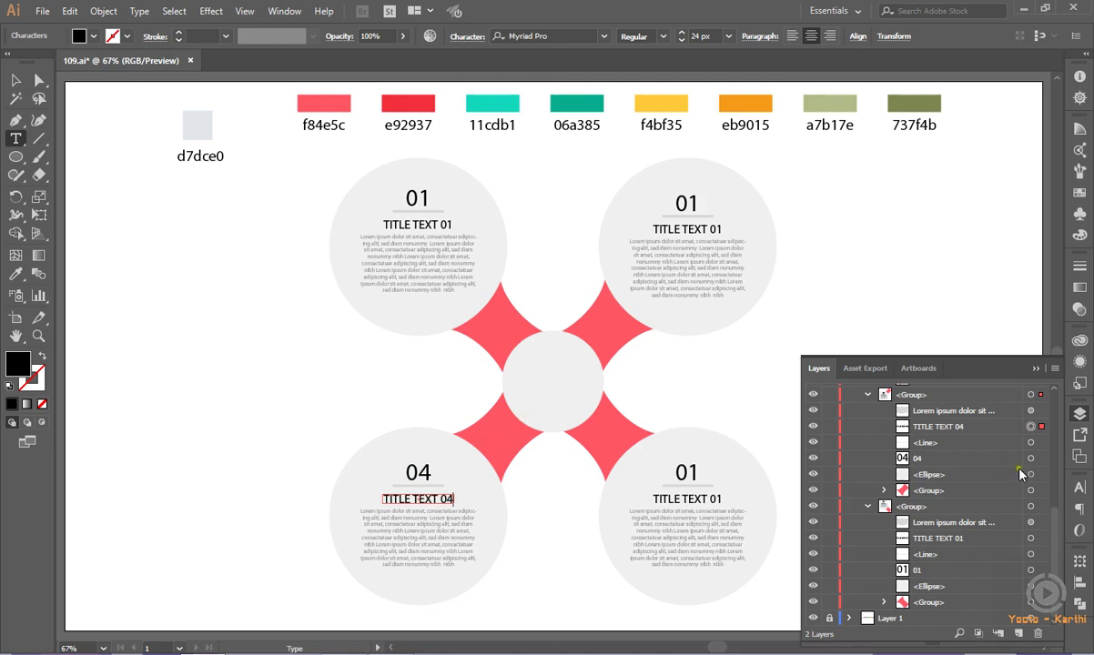
scroll(1020, 474, "up", 2)
left_click(1031, 442)
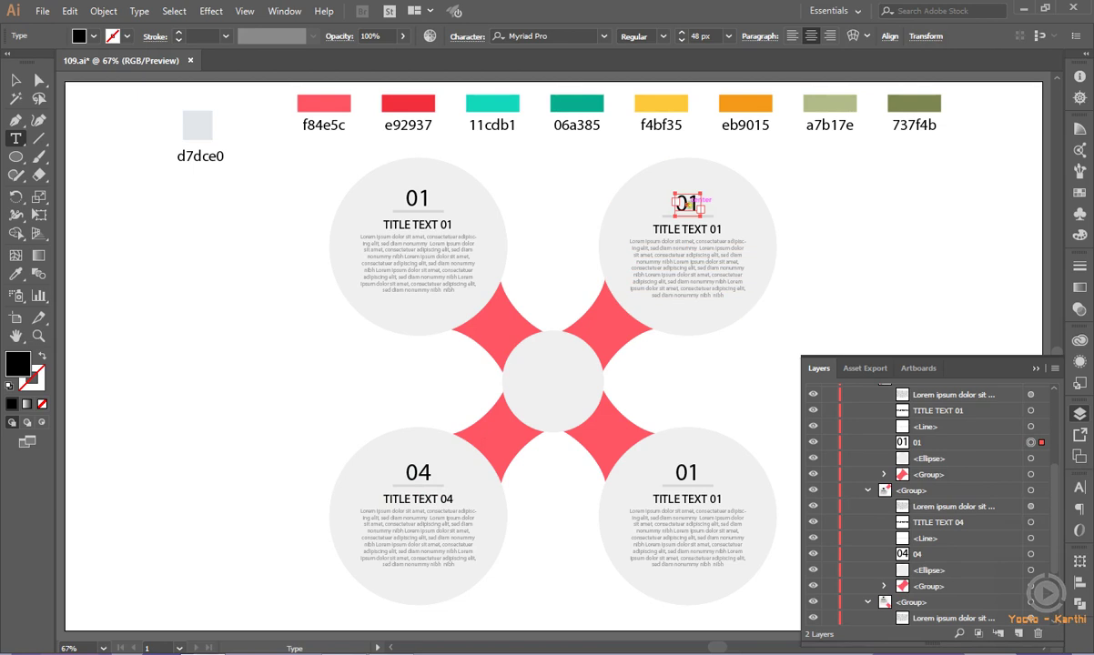
Step: Relabel the top-right circle as 02 with the title 'TITLE TEXT 02'
left_click(678, 202)
left_click(684, 202)
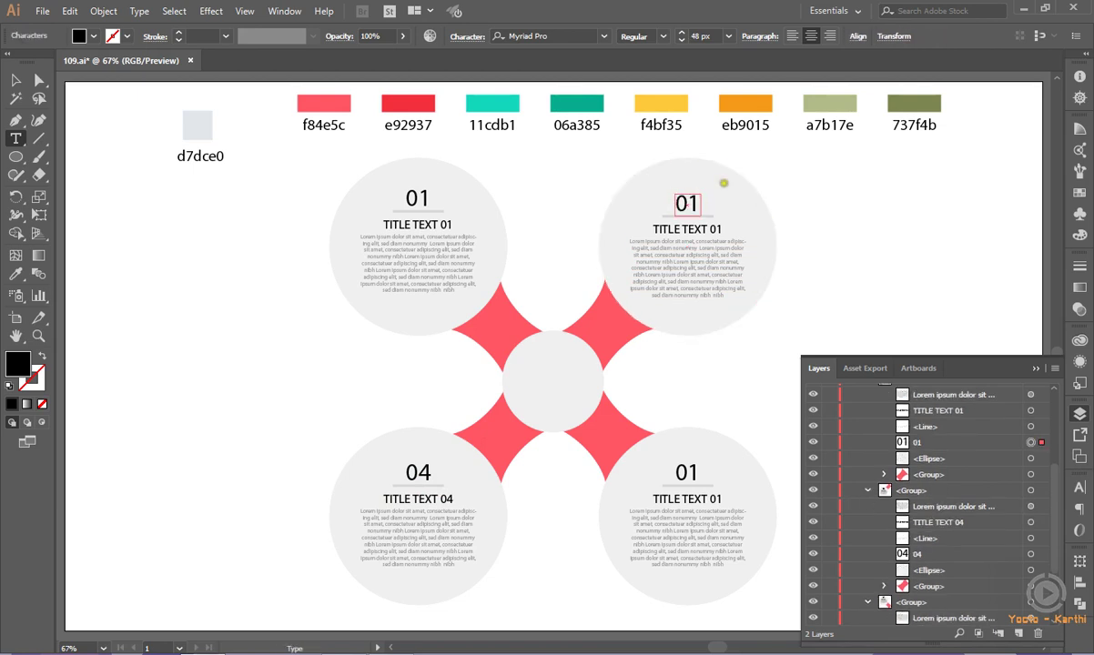
key("BackSpace")
type("2")
left_click(1029, 411)
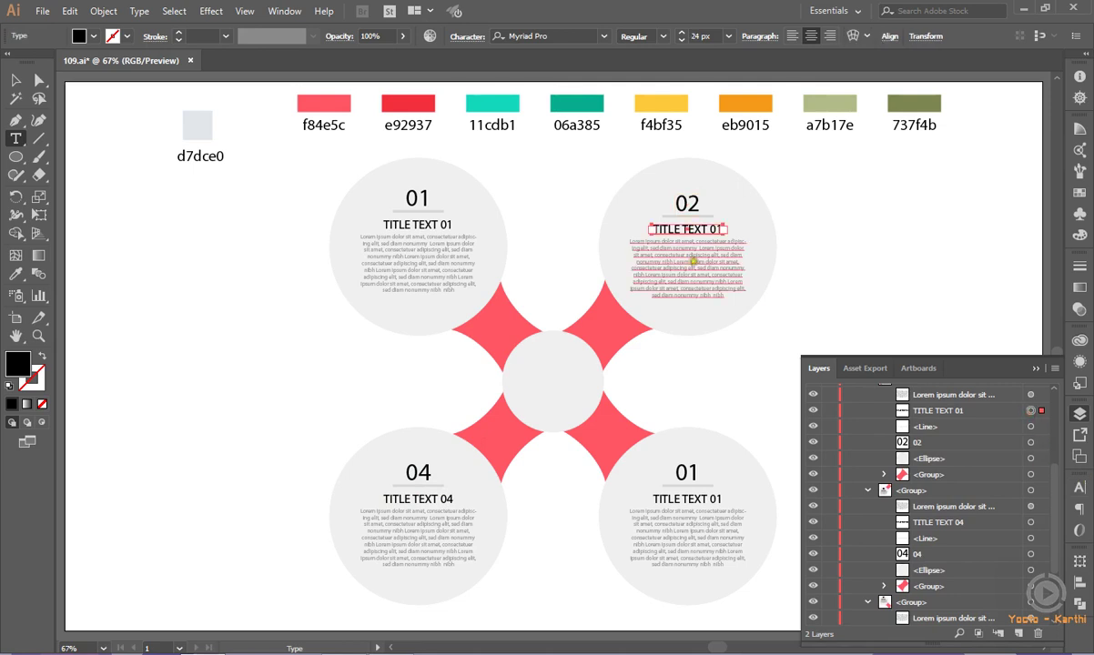
left_click(715, 229)
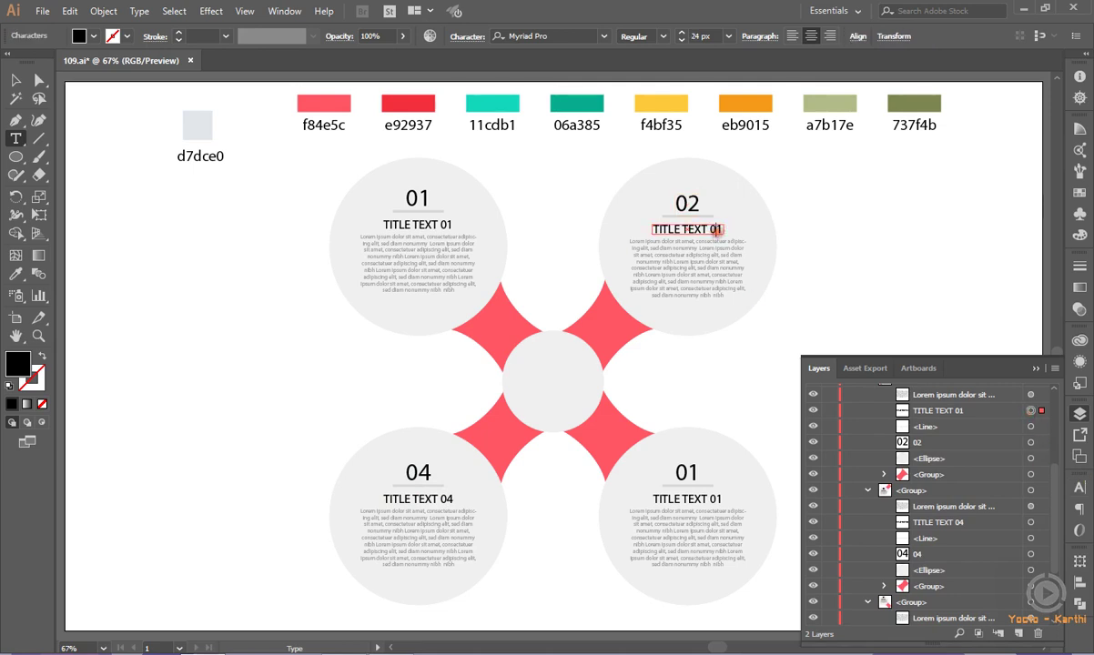
key("BackSpace")
type("2")
Step: Relabel the bottom-right circle as 03 with 'TITLE TEXT 03', then close the Layers panel
scroll(944, 464, "up", 2)
scroll(944, 464, "up", 3)
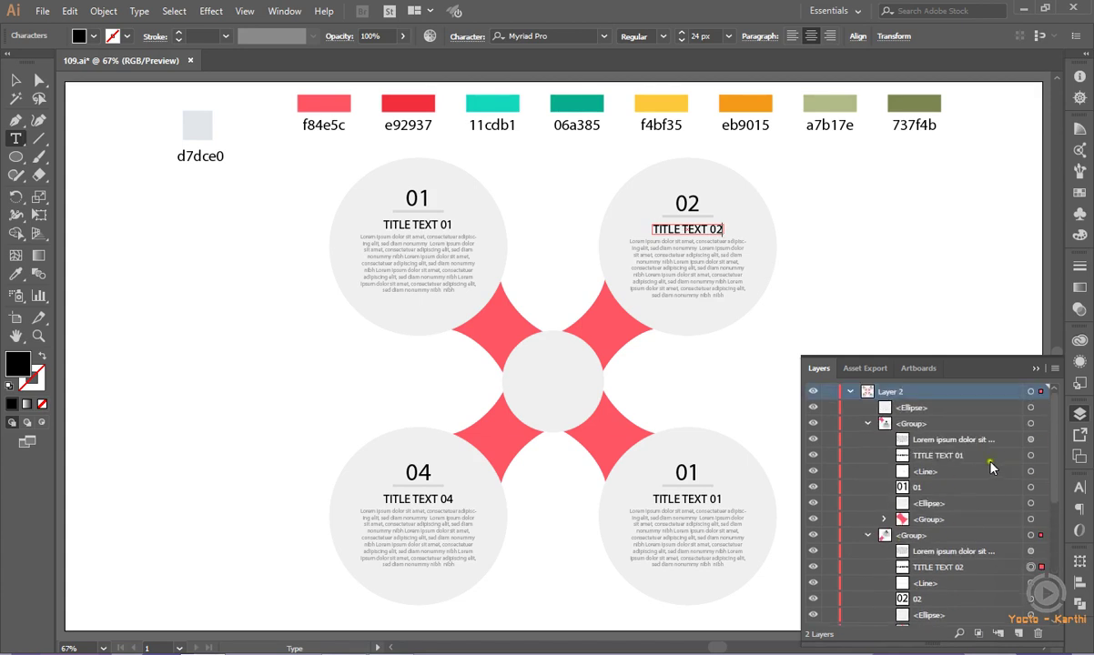
left_click(1029, 487)
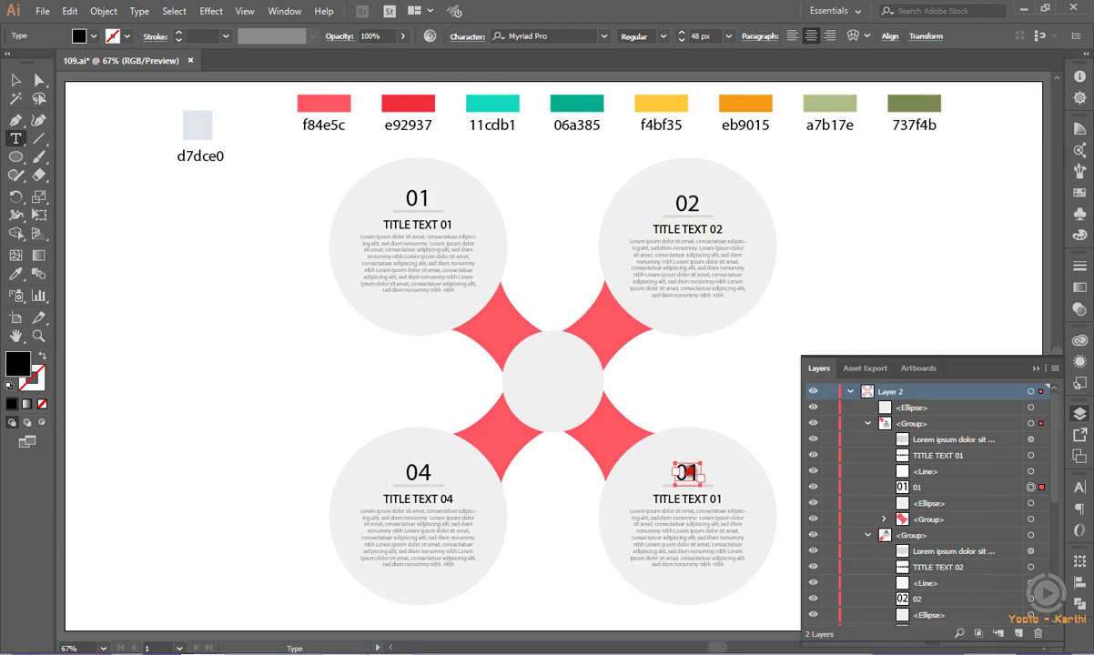
left_click(684, 471)
type("3")
left_click(1029, 456)
left_click(716, 499)
type("3")
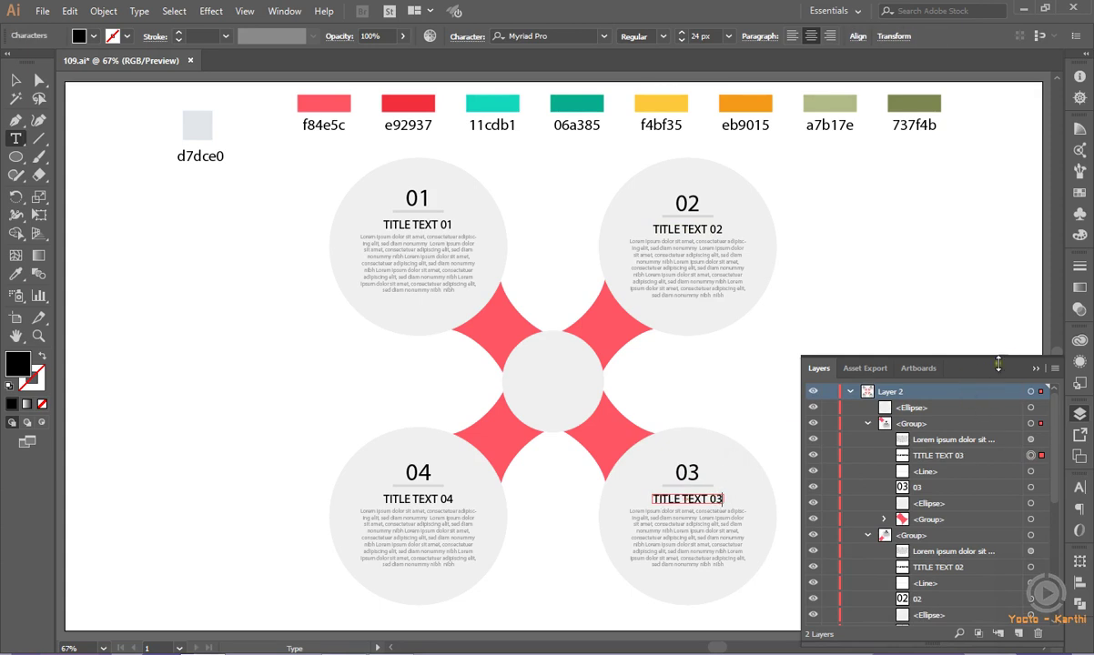
left_click(1034, 368)
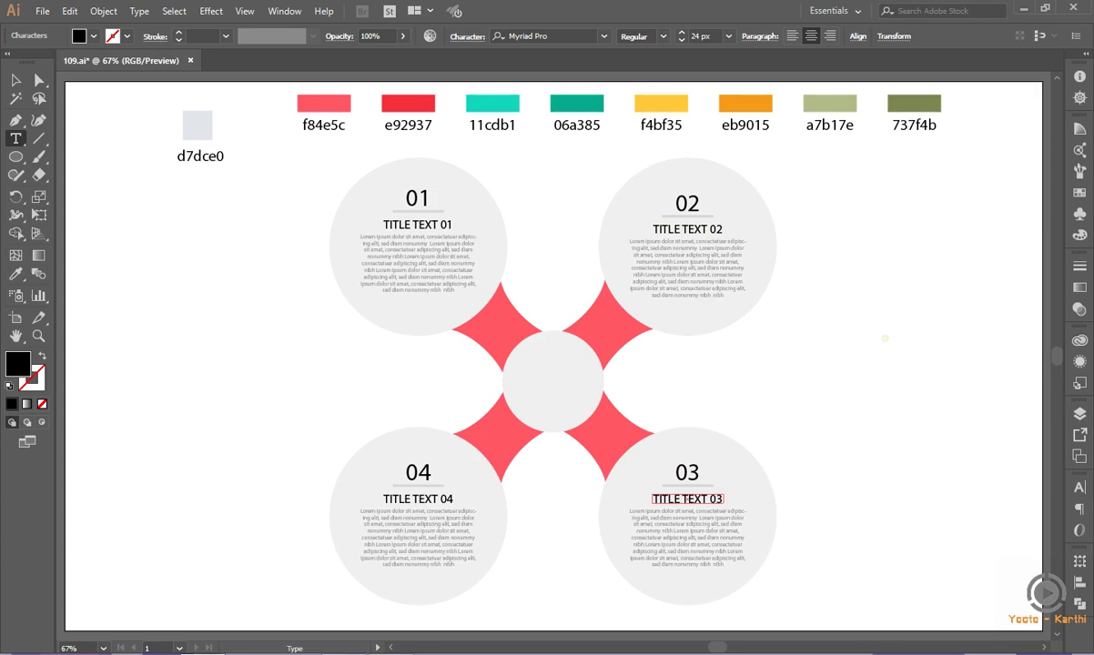
Step: Finish text editing, clear the selection and show the Layers panel
left_click(16, 80)
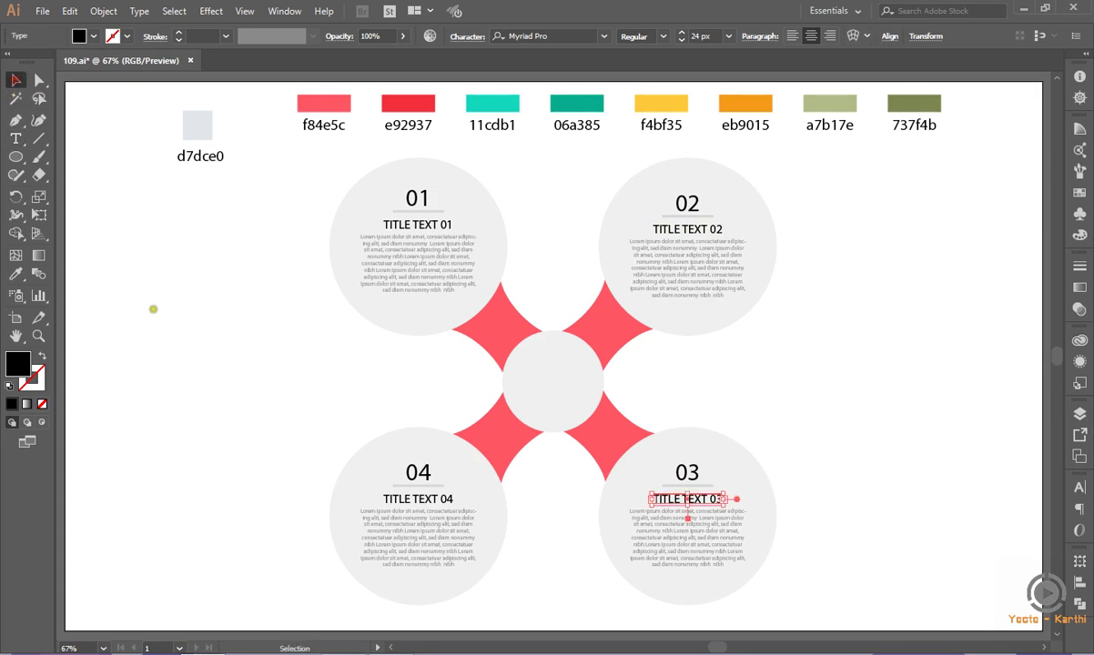
left_click(166, 316)
left_click(1080, 413)
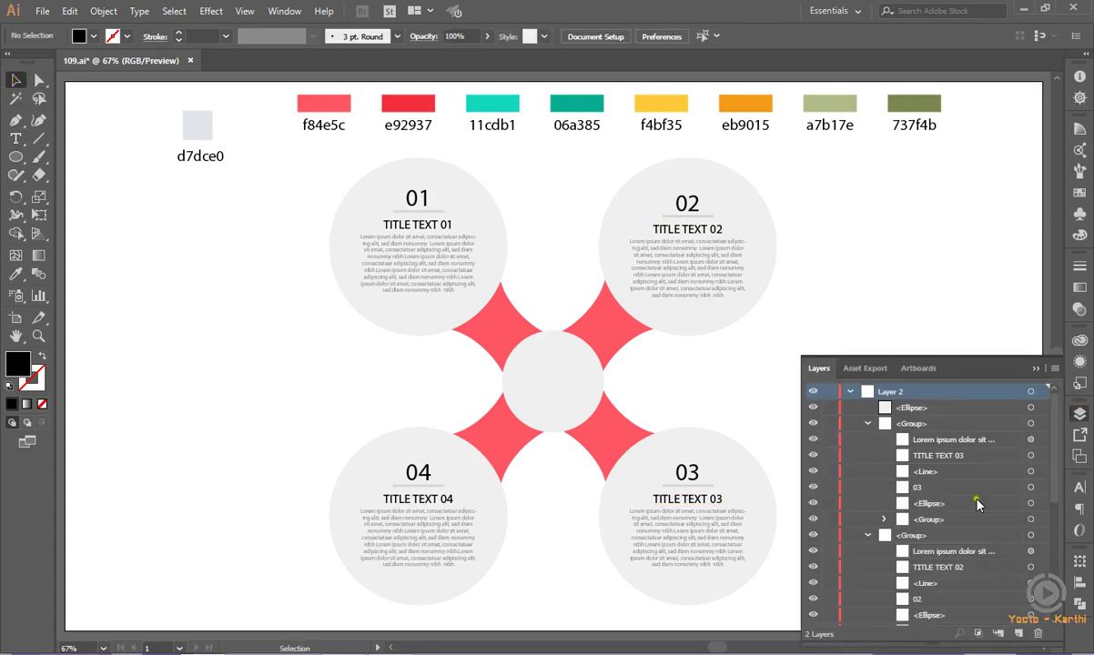
scroll(1009, 473, "down", 2)
scroll(1007, 487, "down", 3)
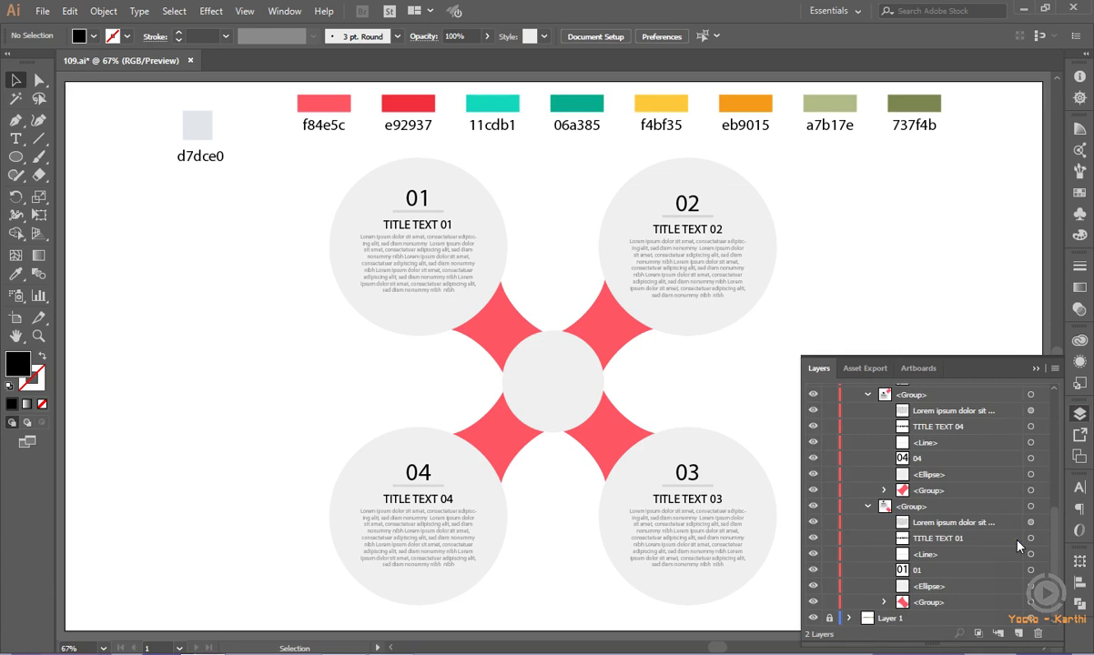
scroll(1017, 542, "up", 5)
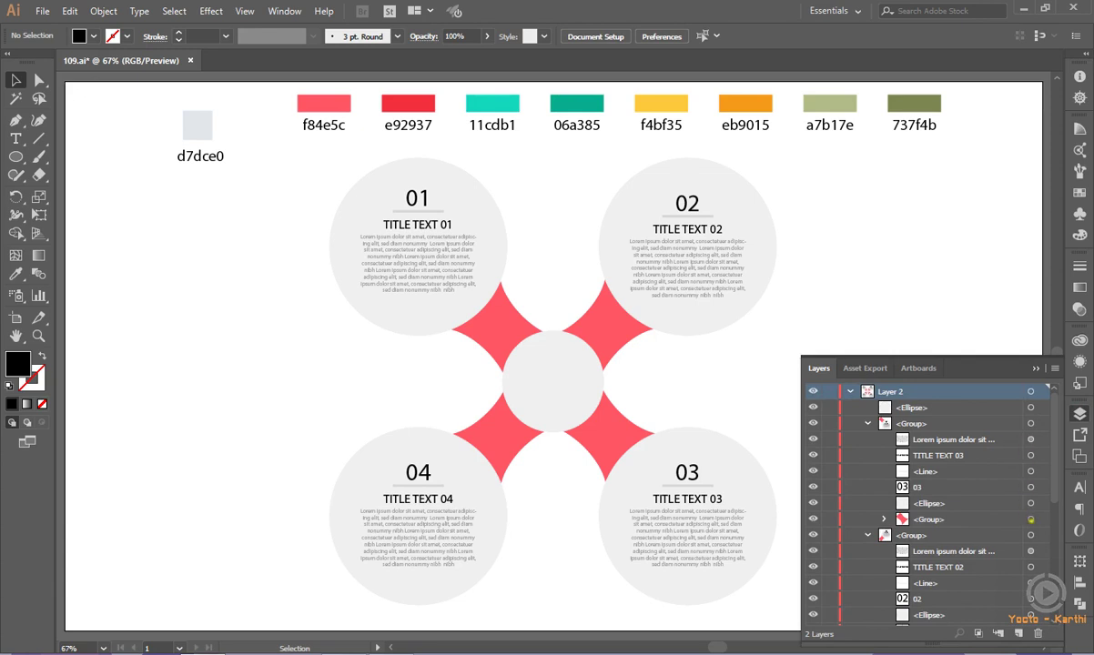
Step: Select the top-left connector with number 01 and TITLE TEXT 01, and apply a gradient fill
left_click(1031, 518)
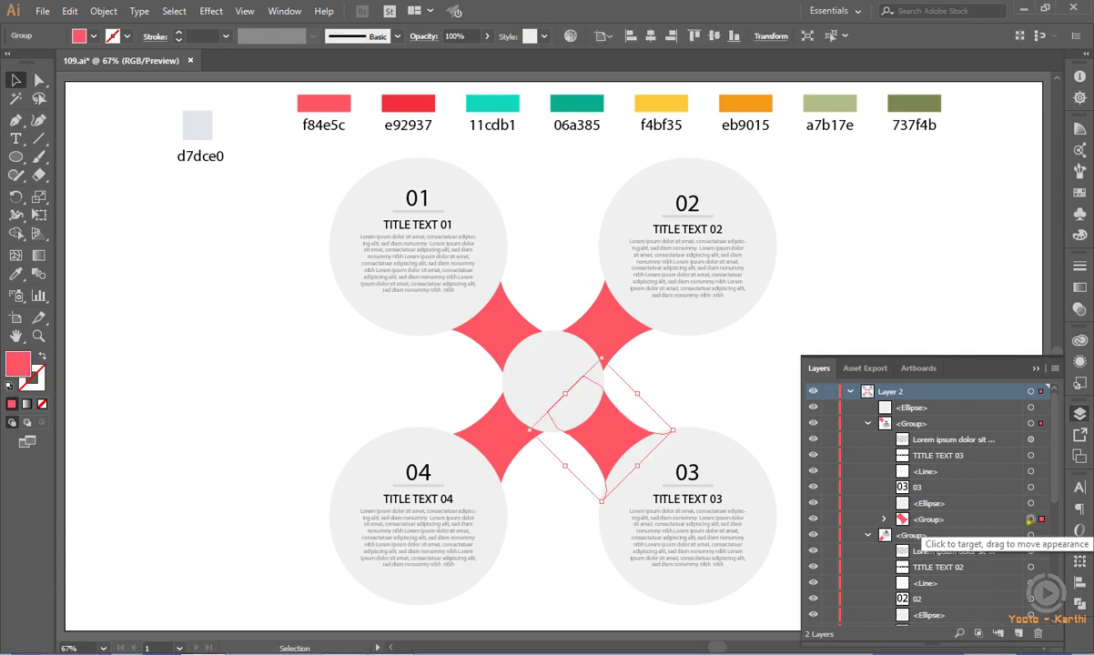
scroll(983, 515, "down", 5)
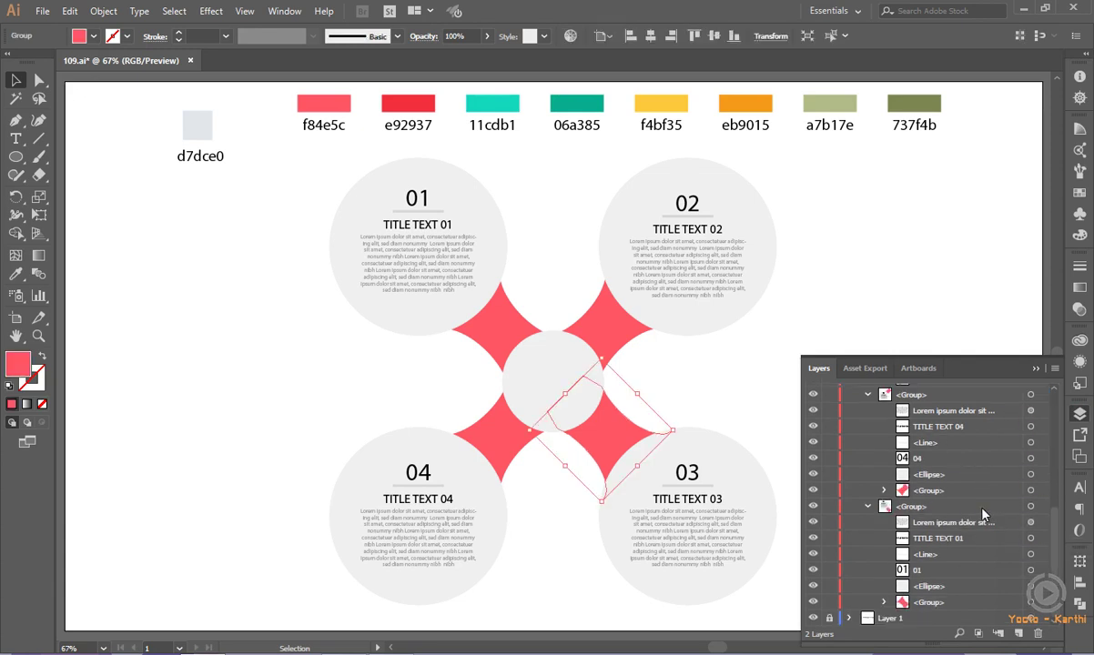
left_click(1032, 601)
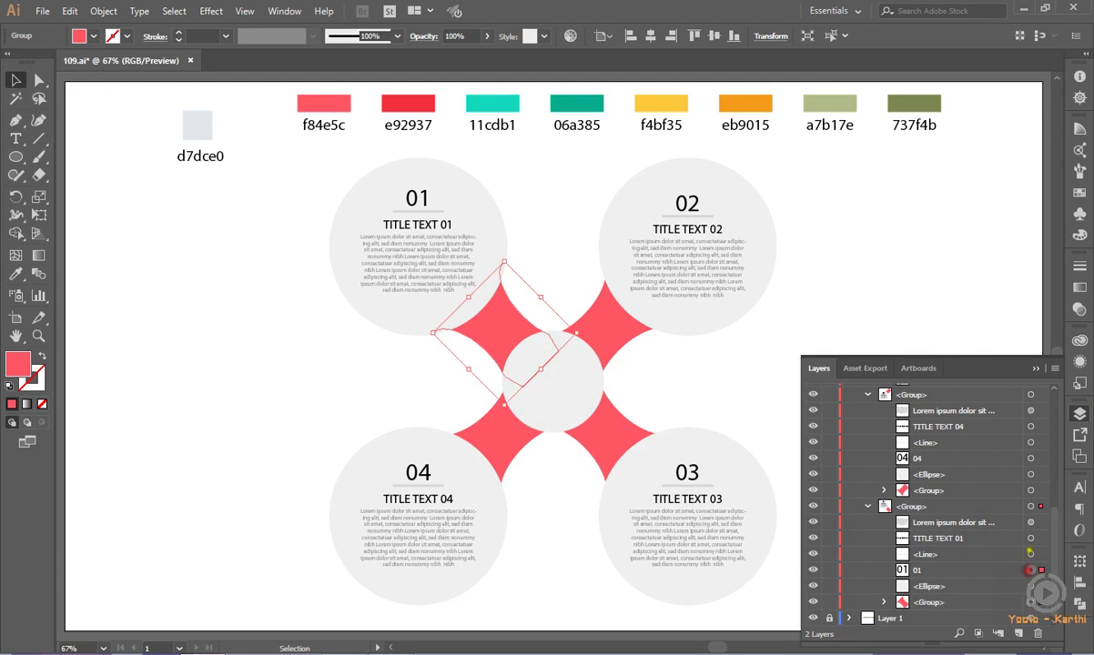
left_click(1031, 570, "shift")
left_click(1032, 538, "shift")
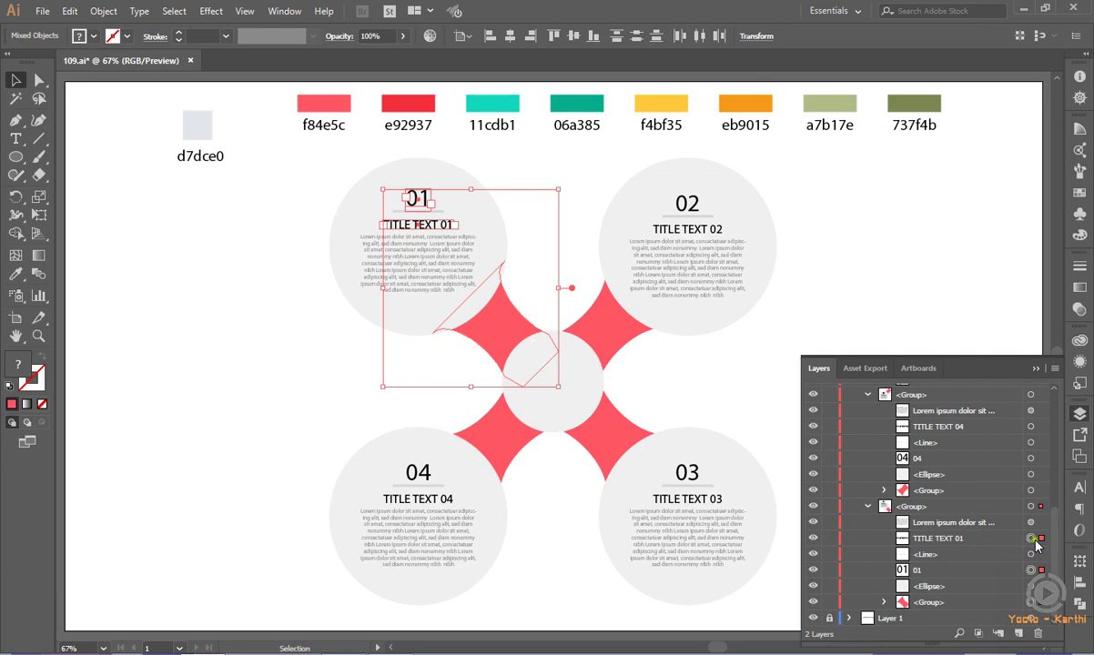
key("F7")
left_click(26, 406)
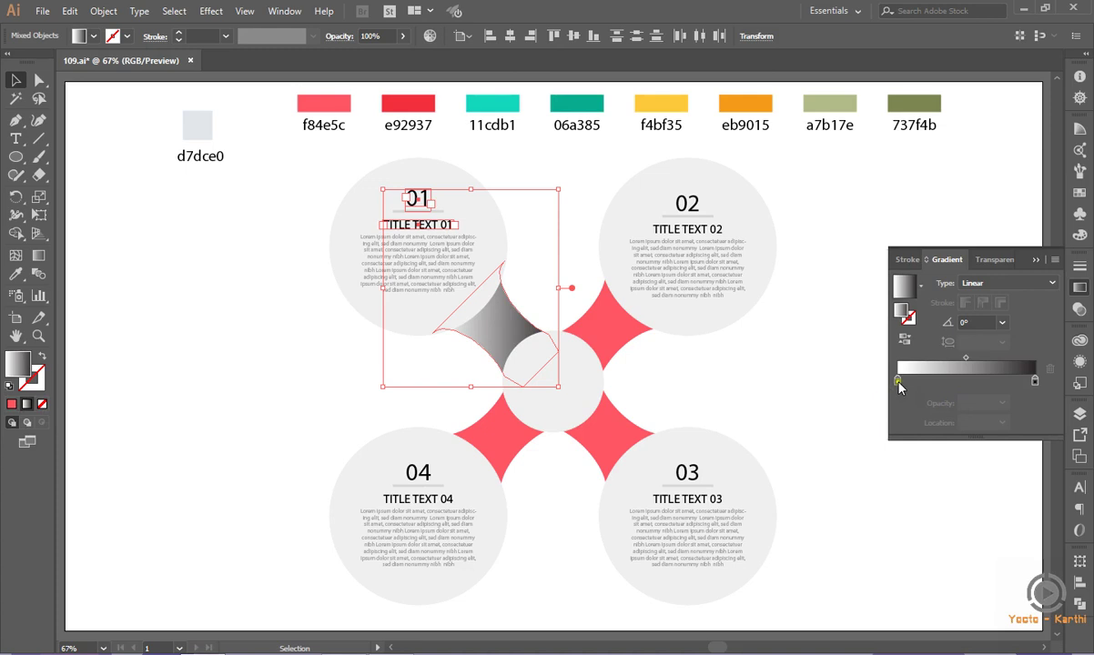
Step: Try the default gradient on the circle 01 group, then undo it
left_click(898, 383)
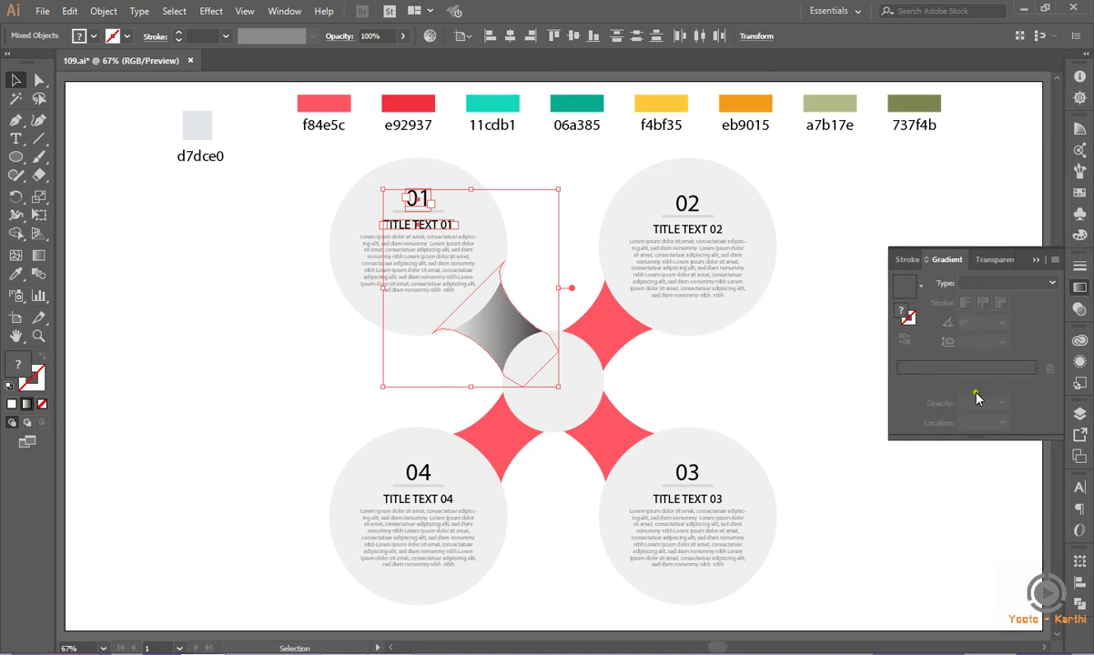
left_click(818, 388)
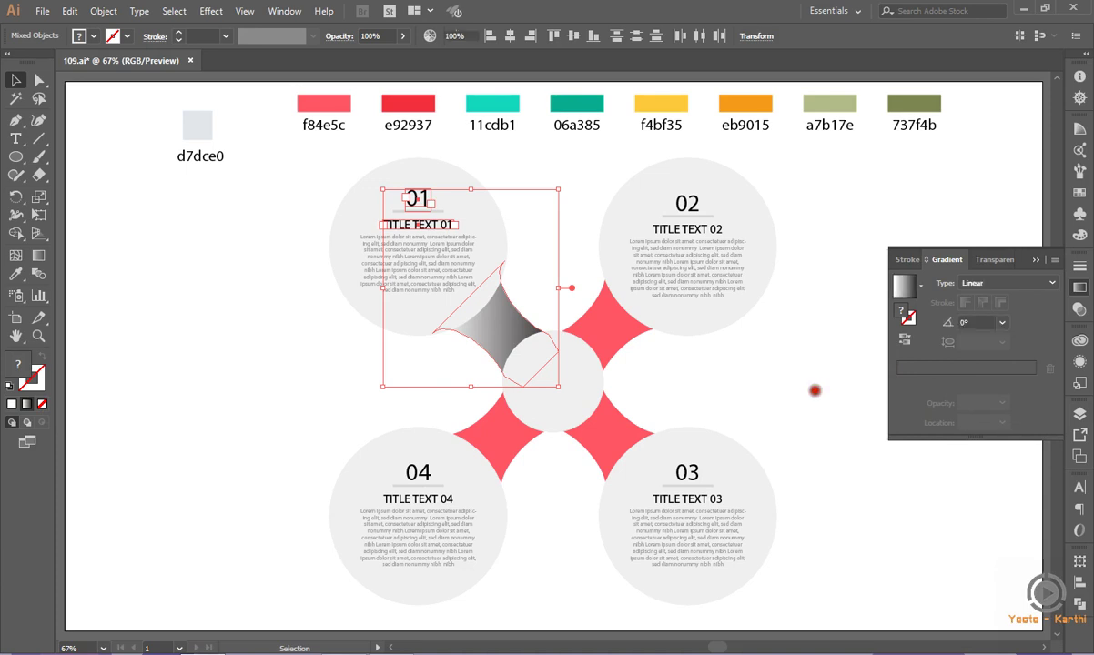
left_click(501, 327)
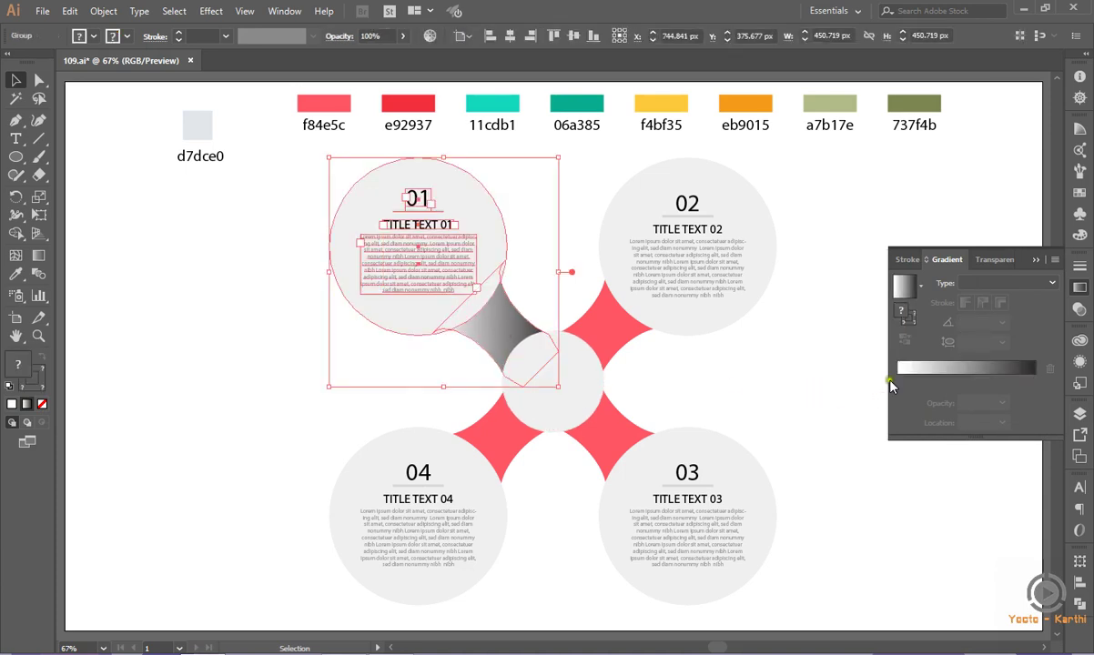
left_click(903, 377)
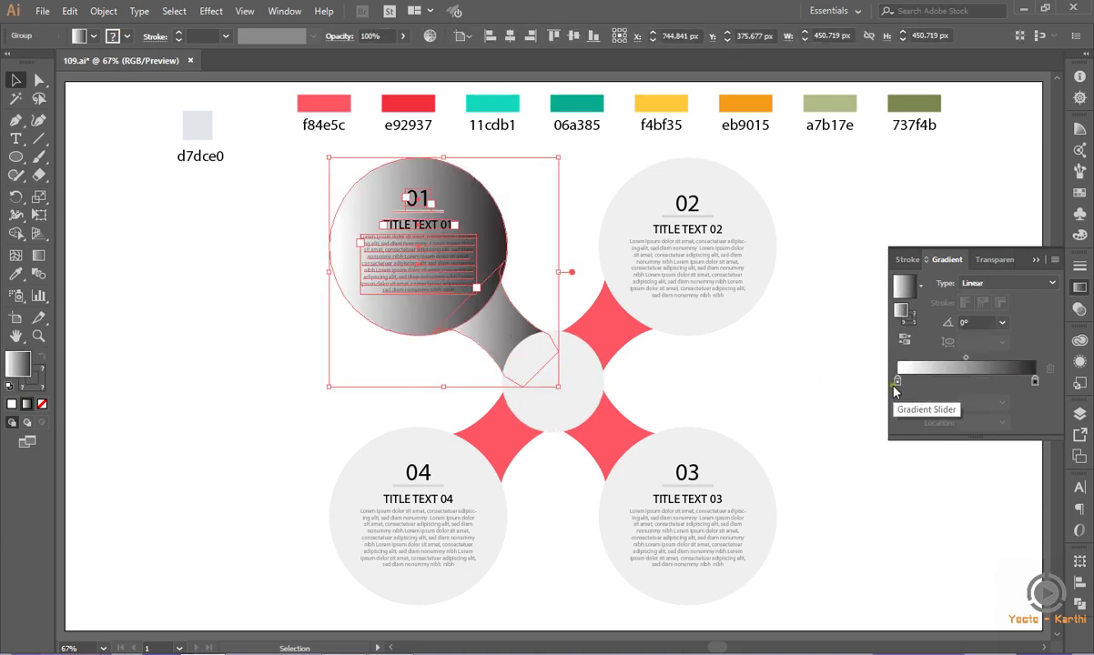
key("ctrl+z")
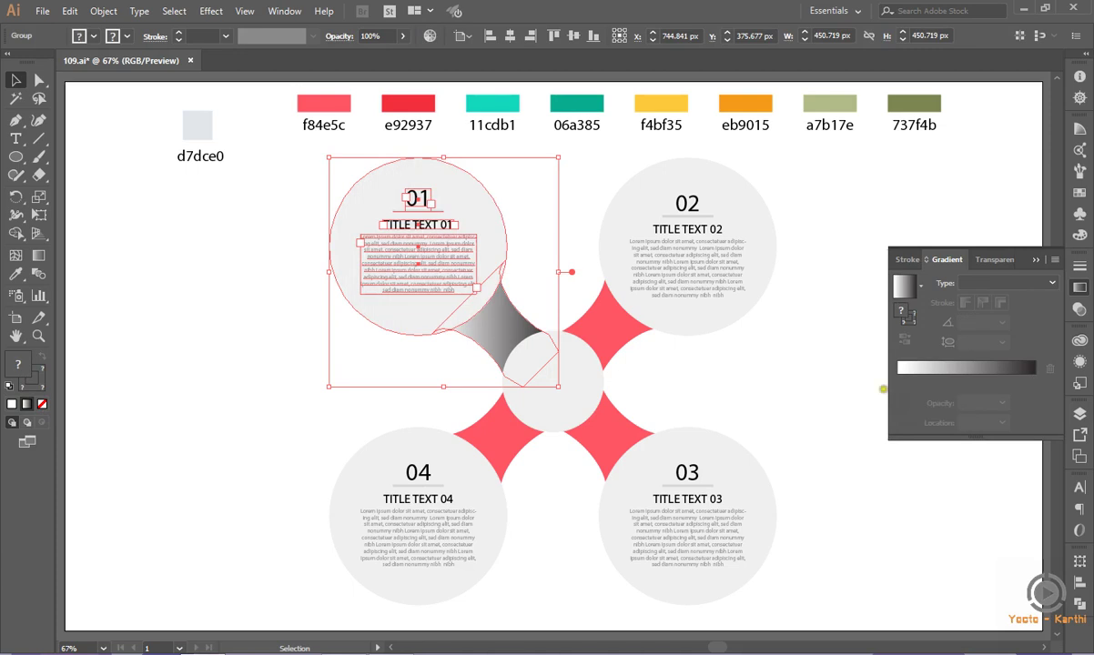
Step: Reselect the gradient-filled top-left connector through the Layers panel
left_click(806, 376)
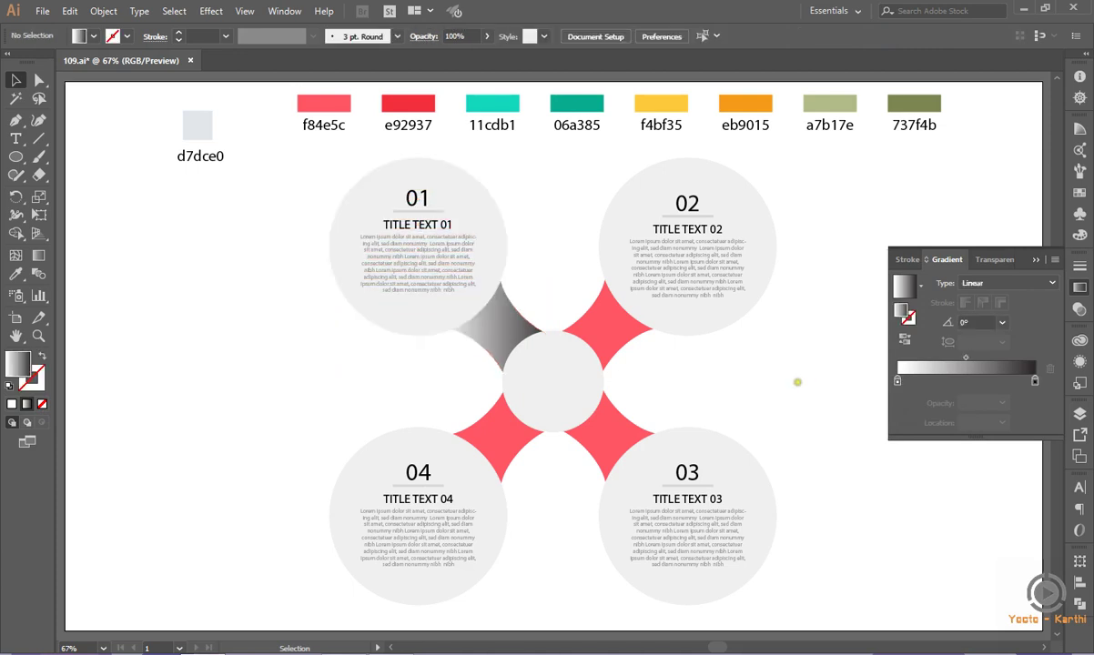
left_click(1080, 413)
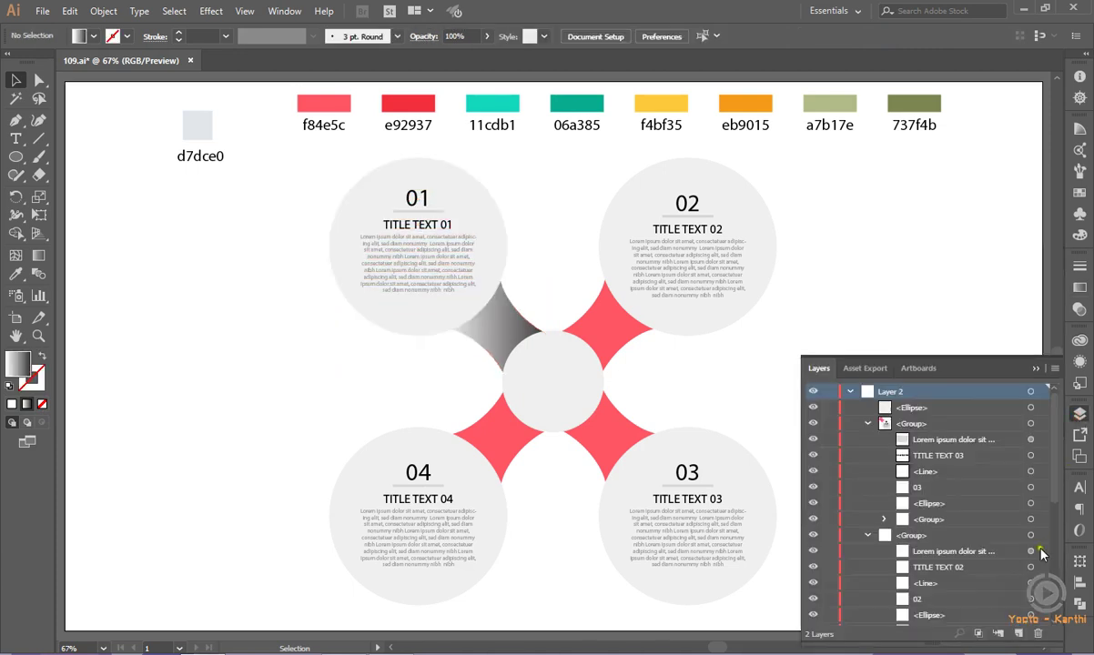
scroll(915, 490, "down", 5)
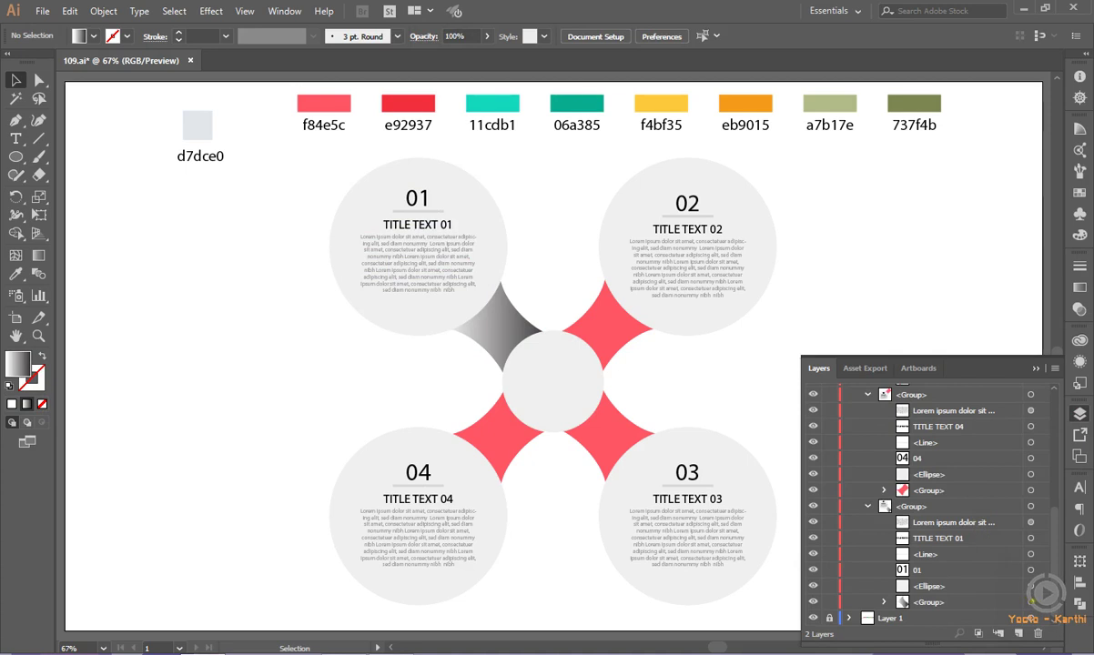
left_click(881, 602)
left_click(882, 603)
left_click(1031, 603)
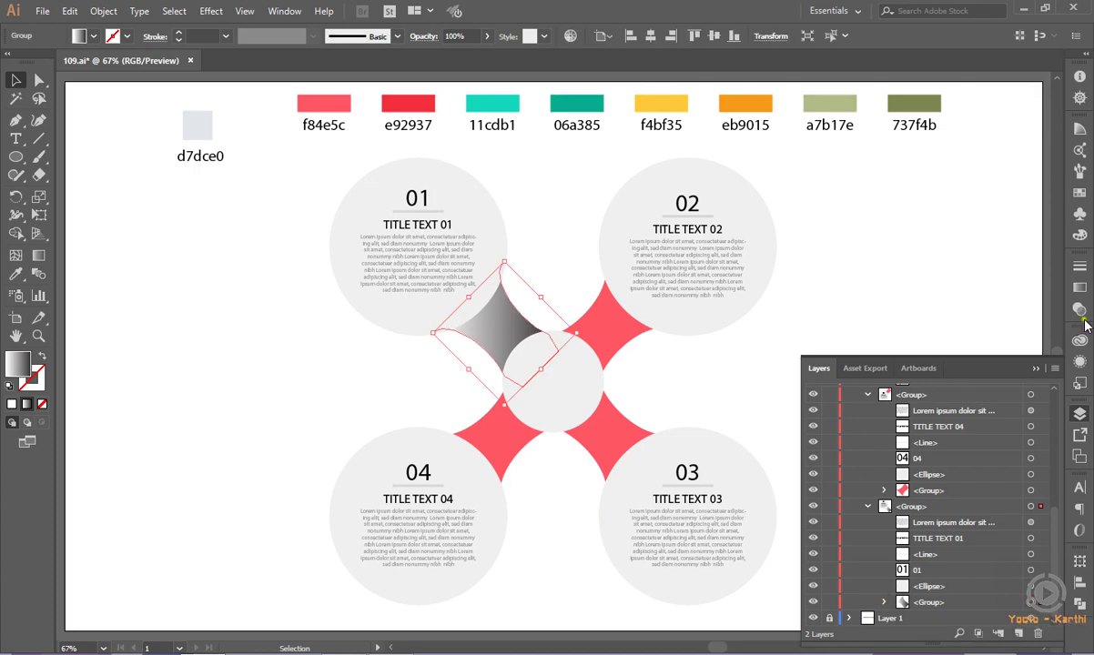
Step: Set the gradient's starting stop colour to hex F84E5C
left_click(1079, 287)
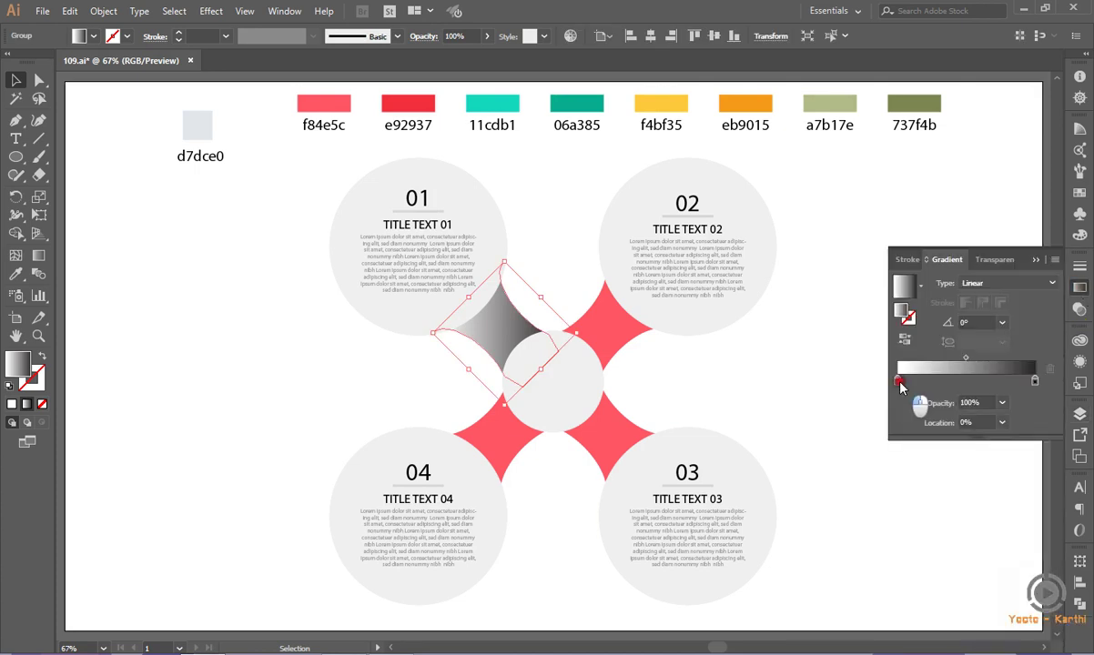
double_click(897, 381)
left_click(837, 462)
left_click(947, 429)
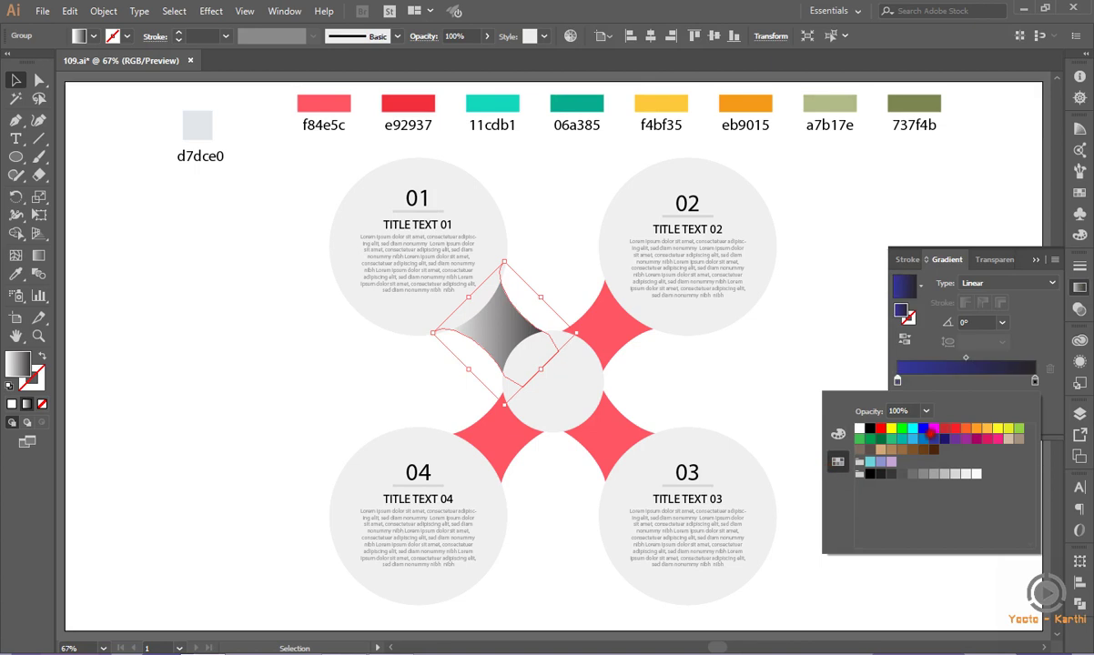
left_click(837, 434)
left_click(1001, 514)
type("F84E5C")
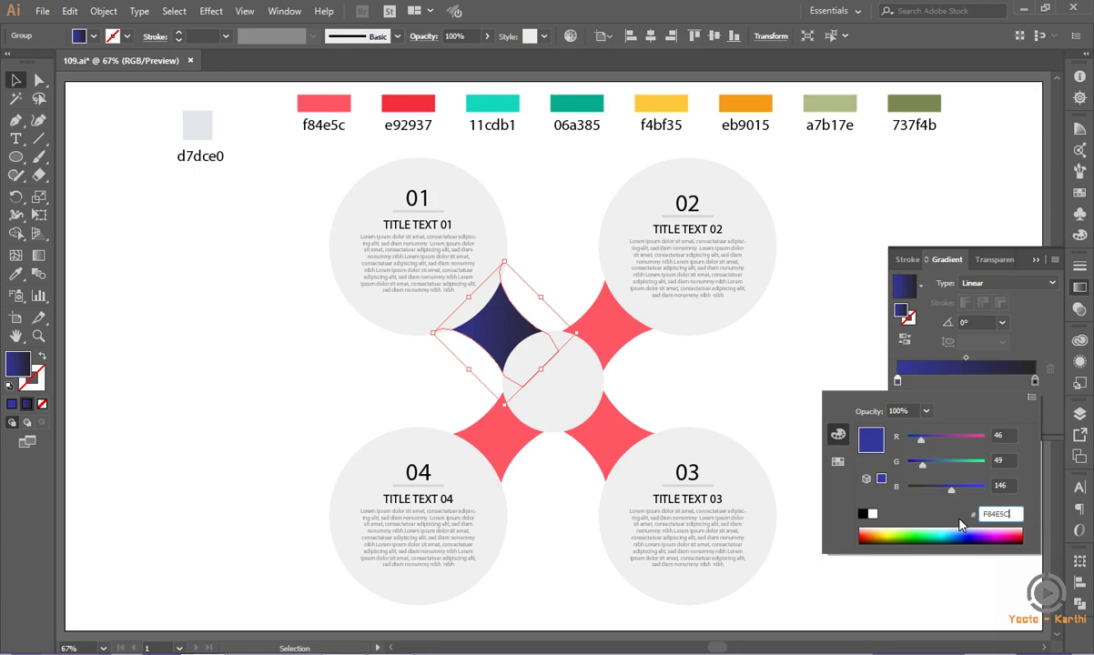
key("Return")
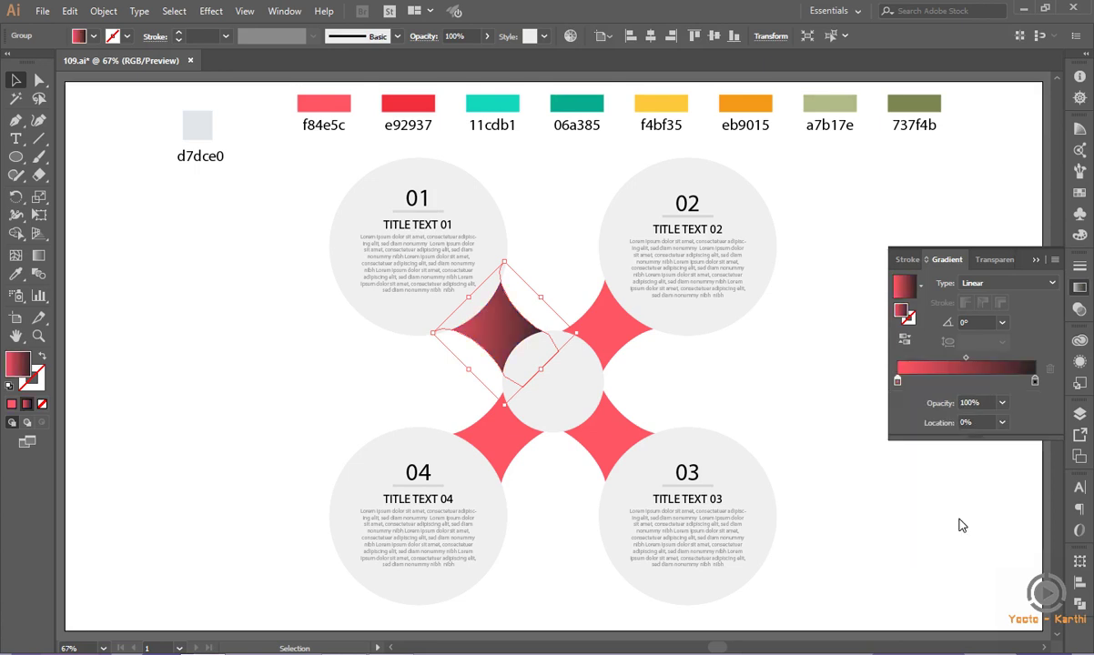
Step: Set the ending stop to hex E92937 and the gradient angle to -90°
double_click(1035, 382)
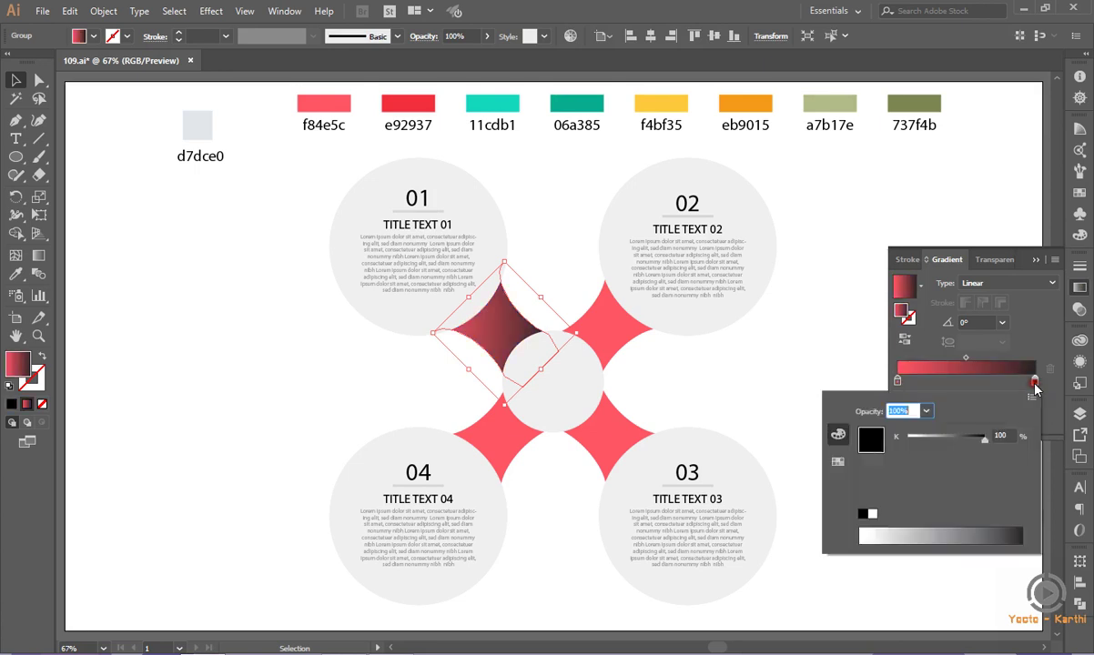
left_click(816, 443)
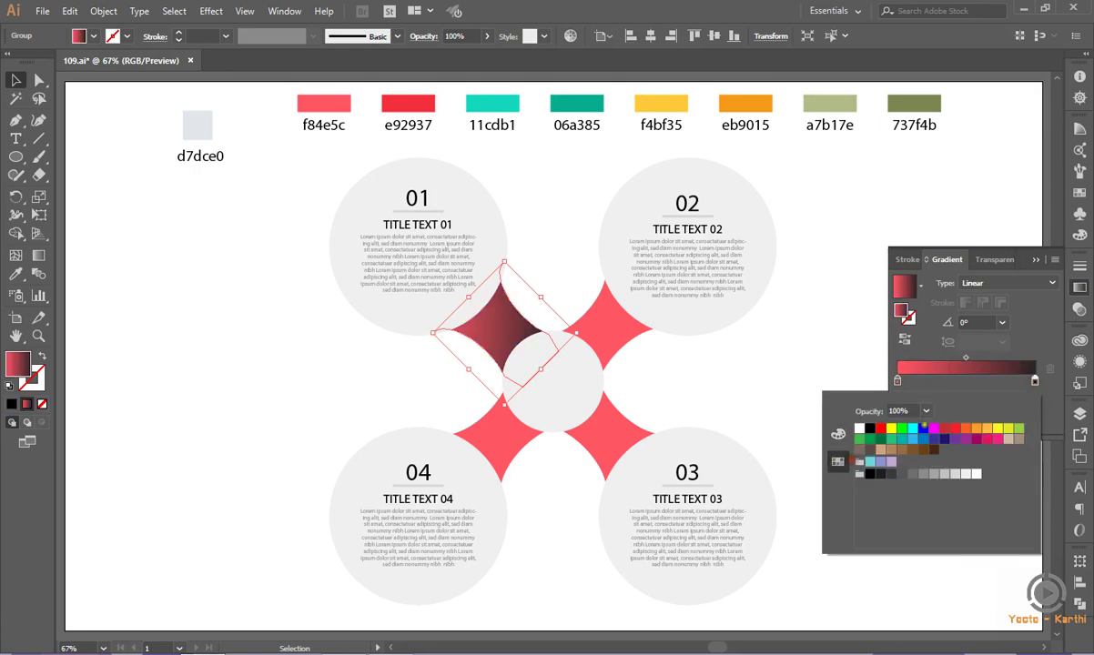
left_click(838, 434)
left_click(838, 462)
left_click(913, 428)
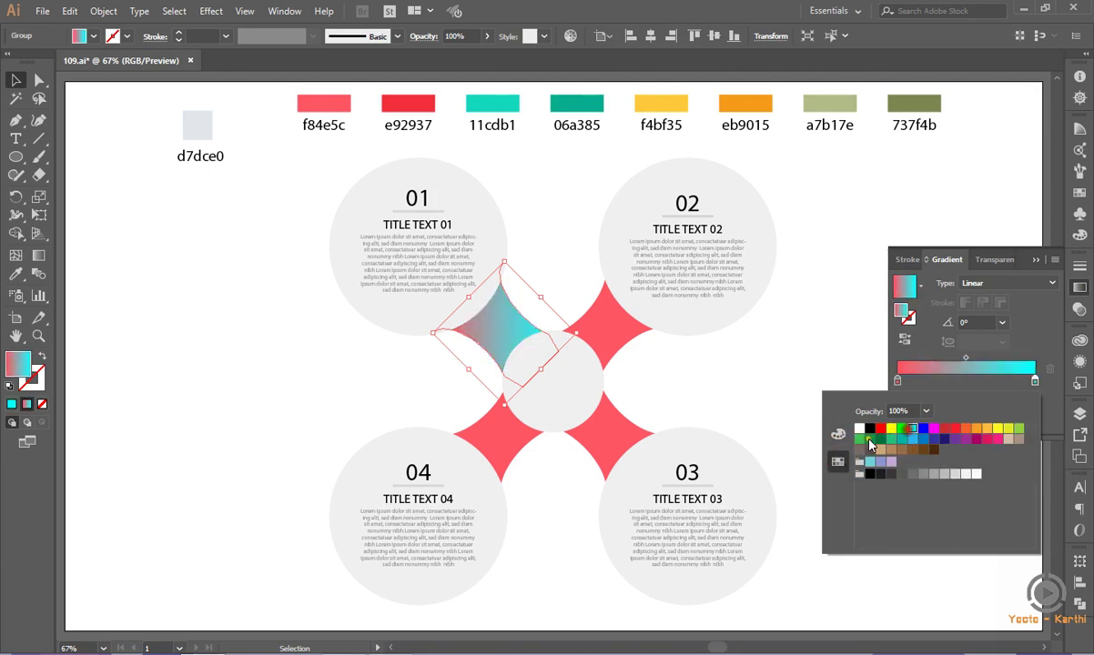
left_click(839, 434)
left_click(1000, 514)
type("E92937")
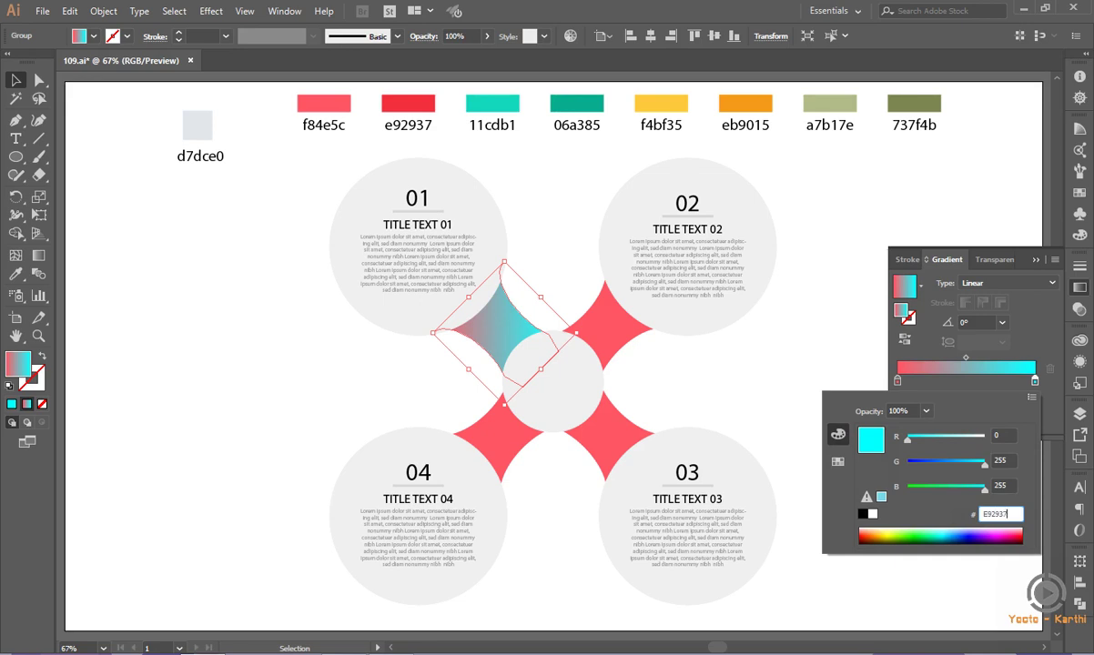
key("Return")
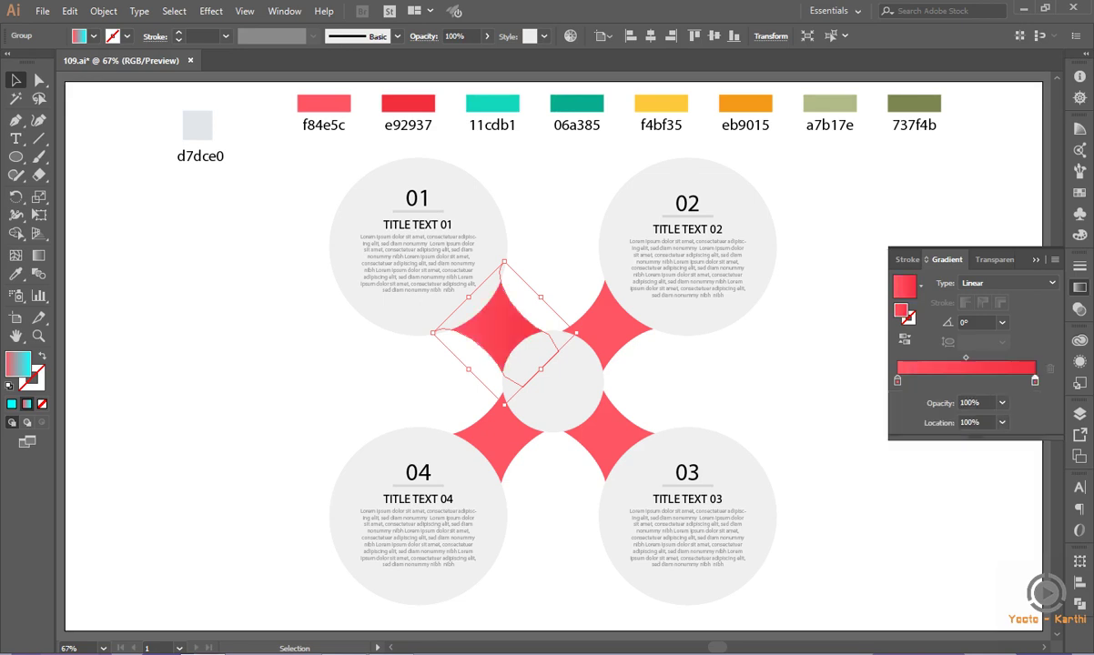
left_click(1002, 322)
left_click(1019, 547)
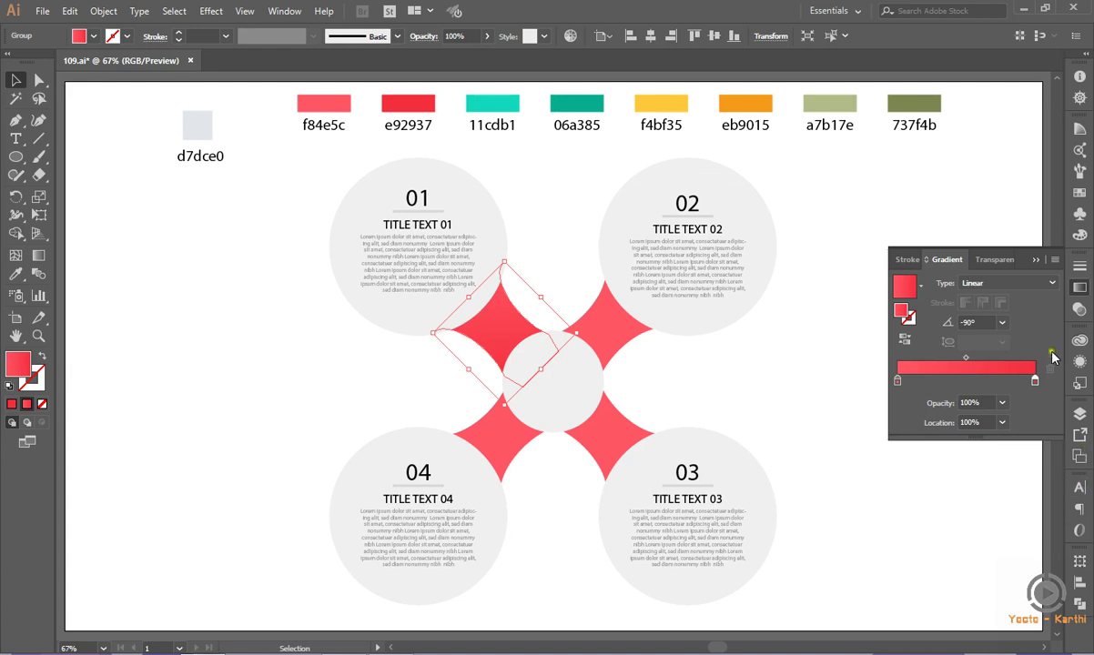
Step: Try the Screen blend mode on the upper-left star, revert it to Normal, and deselect
left_click(1081, 309)
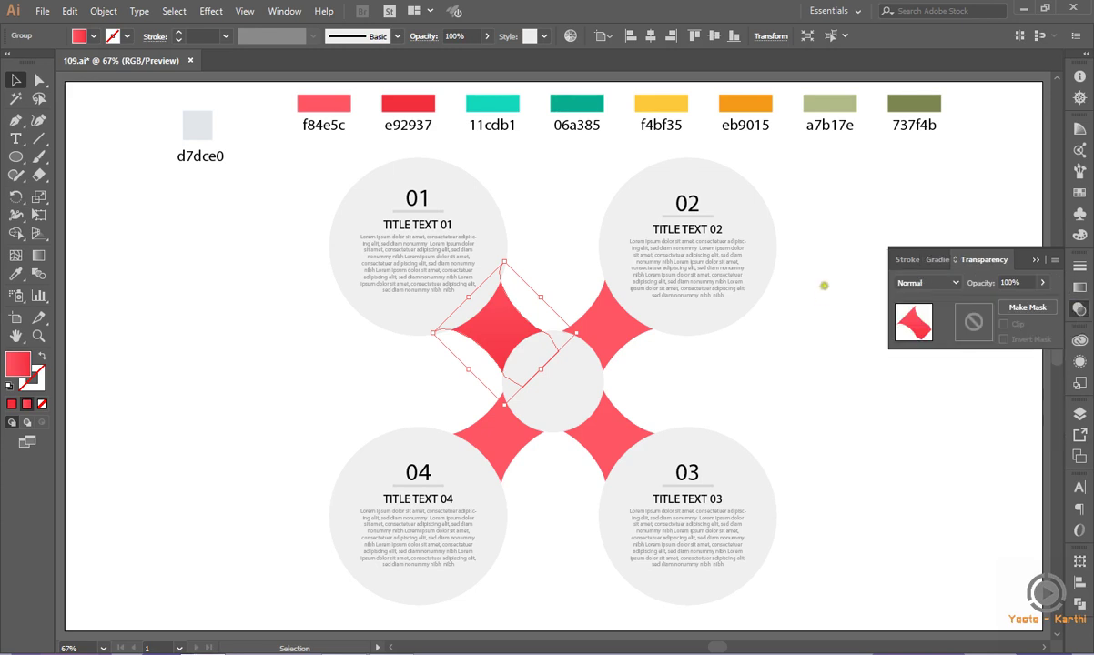
left_click(911, 284)
left_click(924, 389)
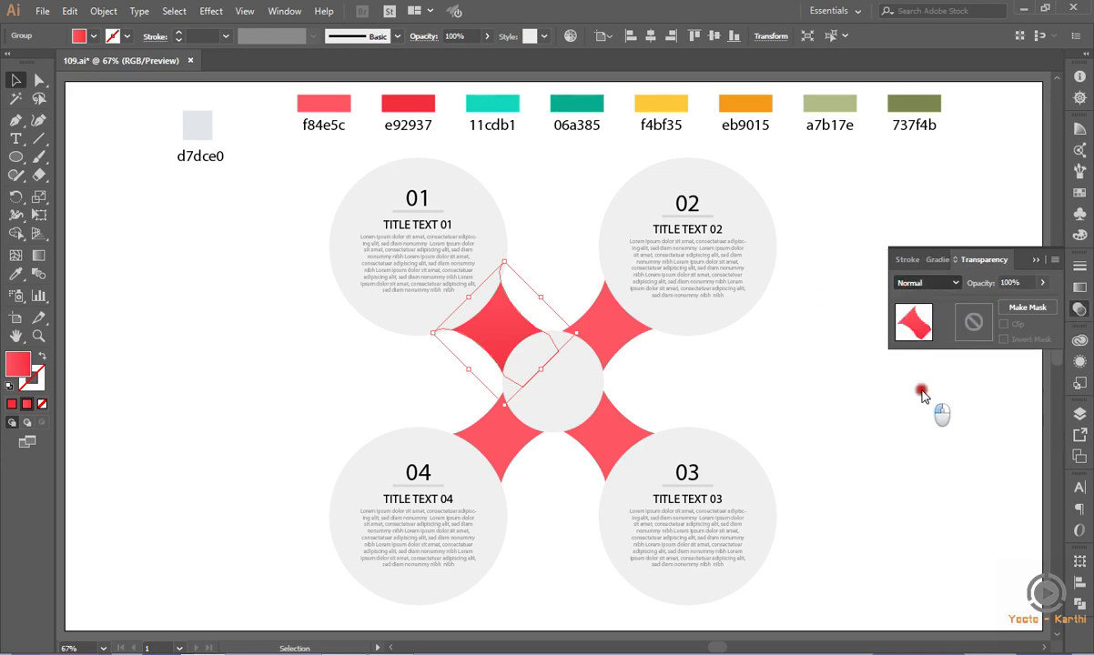
left_click(924, 284)
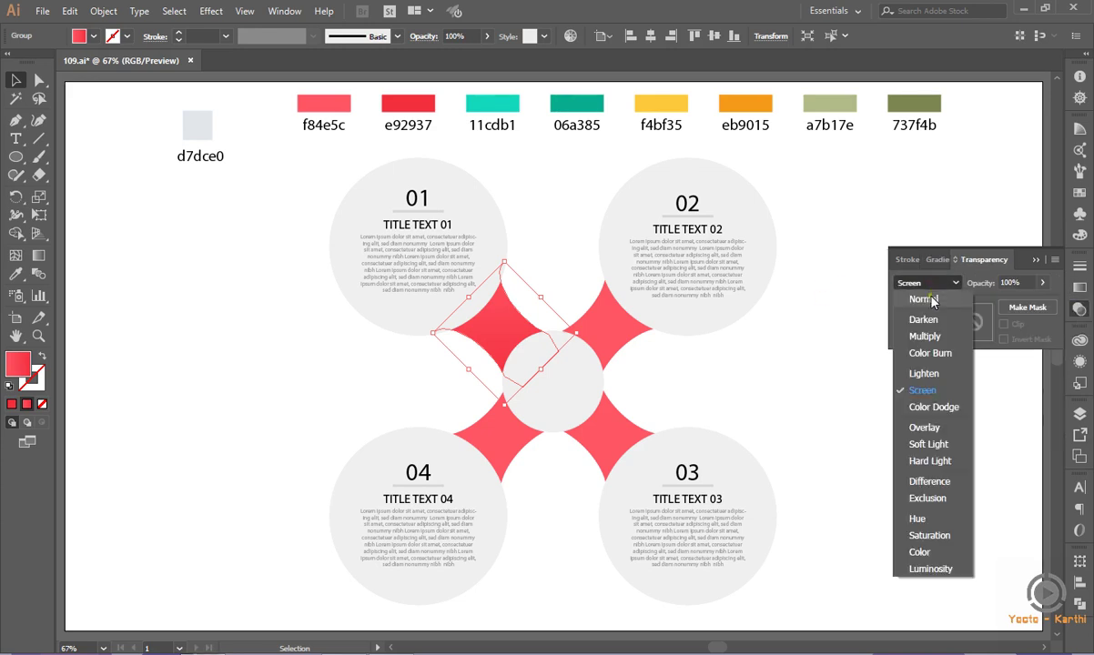
left_click(932, 299)
left_click(897, 432)
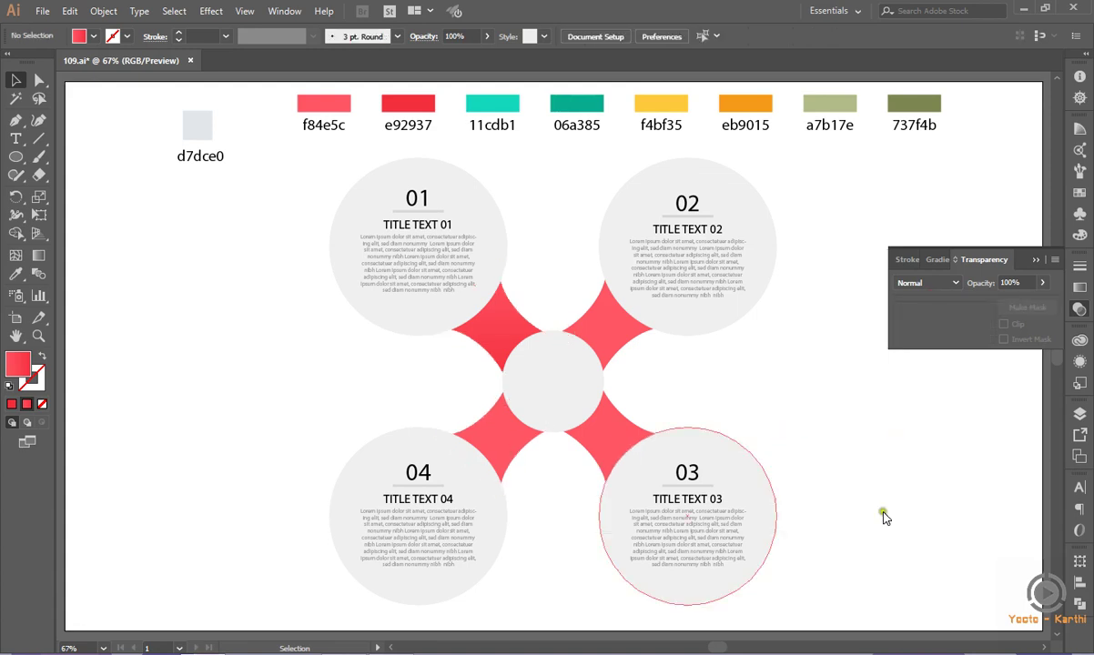
Step: In the Layers panel, select the 01 number and TITLE TEXT 01 together
left_click(1079, 413)
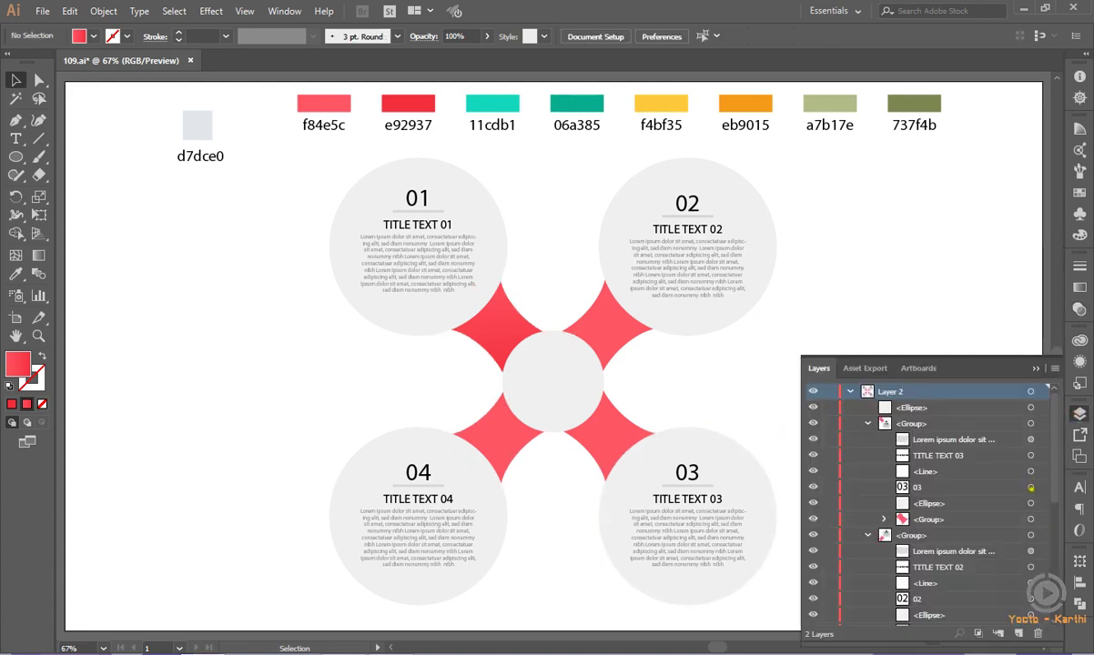
scroll(1019, 538, "down", 2)
scroll(1019, 541, "down", 2)
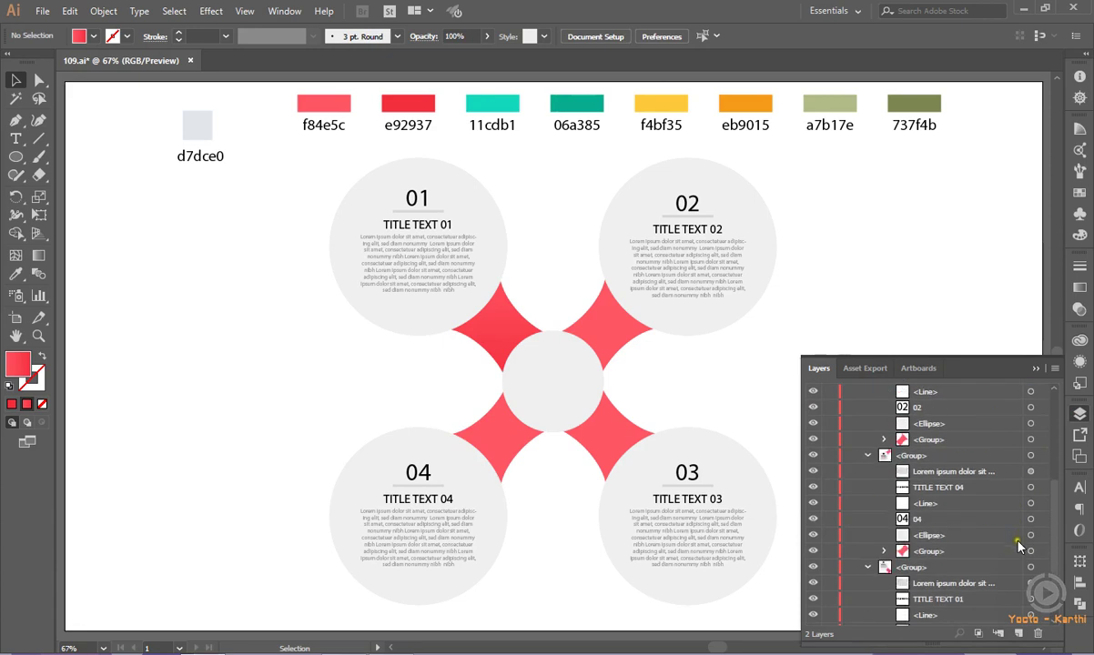
scroll(1018, 544, "down", 1)
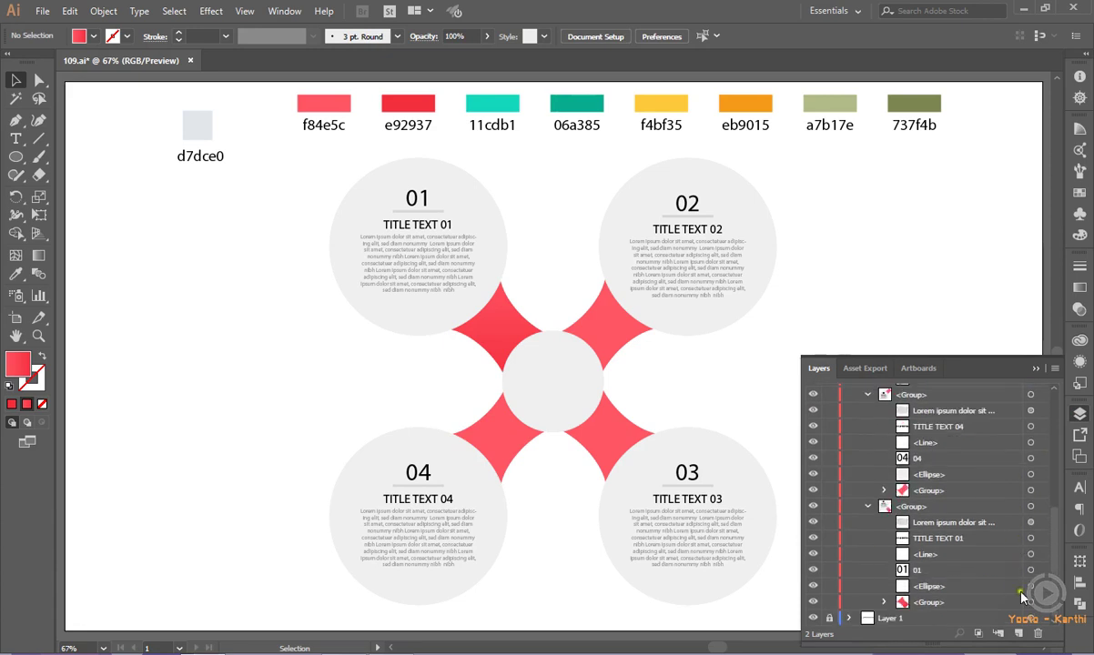
left_click(1032, 570)
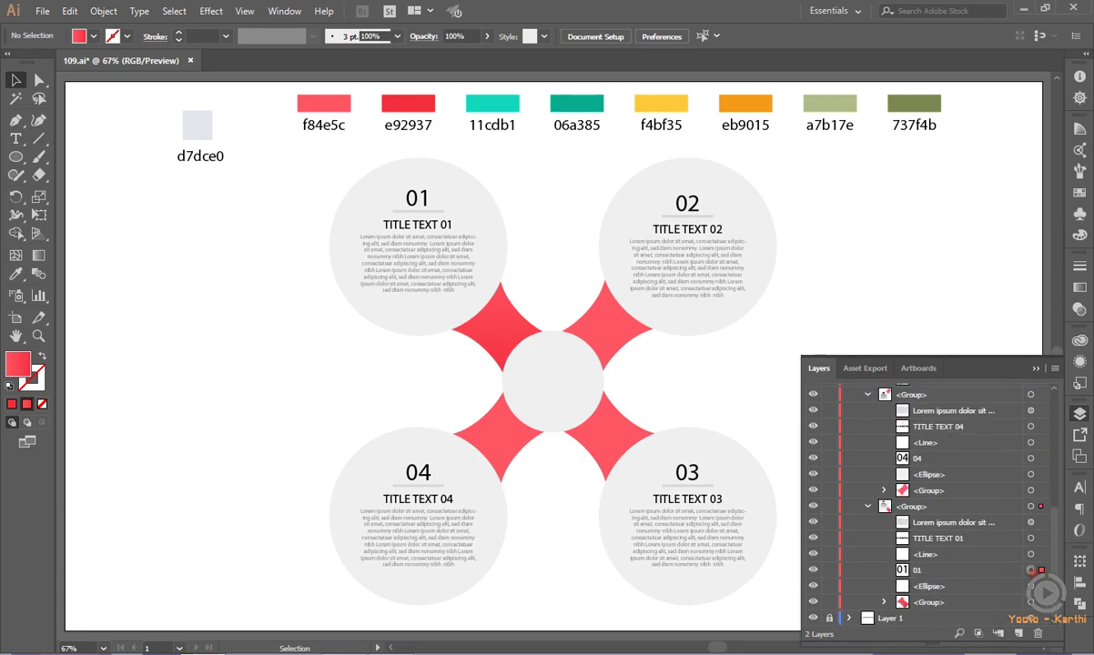
left_click(1031, 538, "shift")
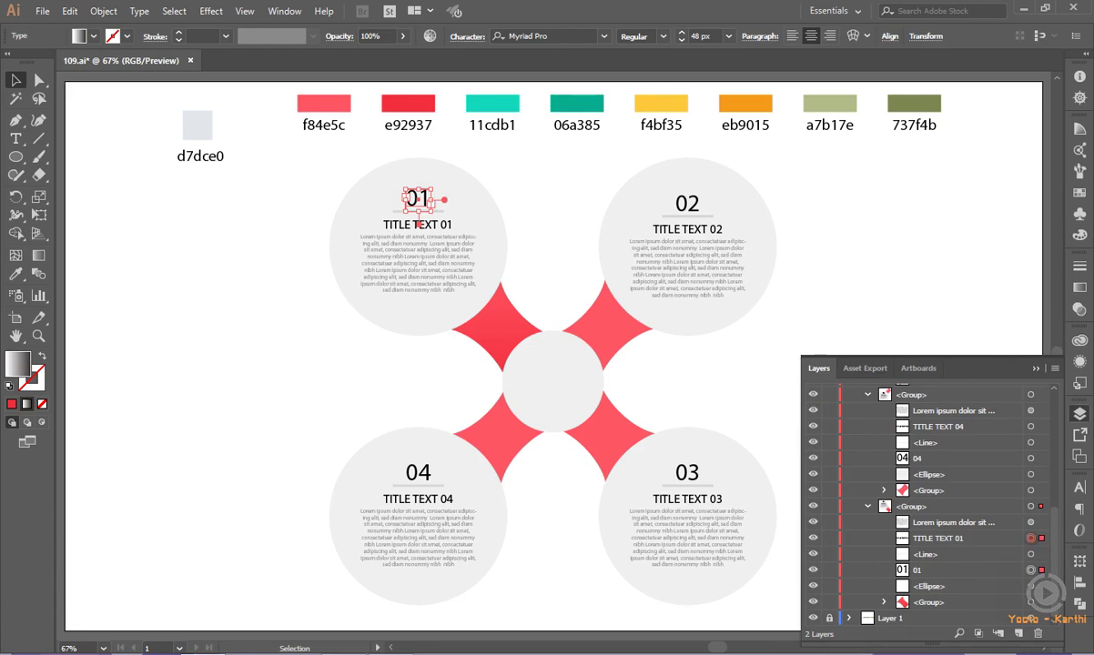
Step: Eyedrop the f84e5c red onto the 01 number and TITLE TEXT 01, then deselect
left_click(11, 404)
left_click(16, 273)
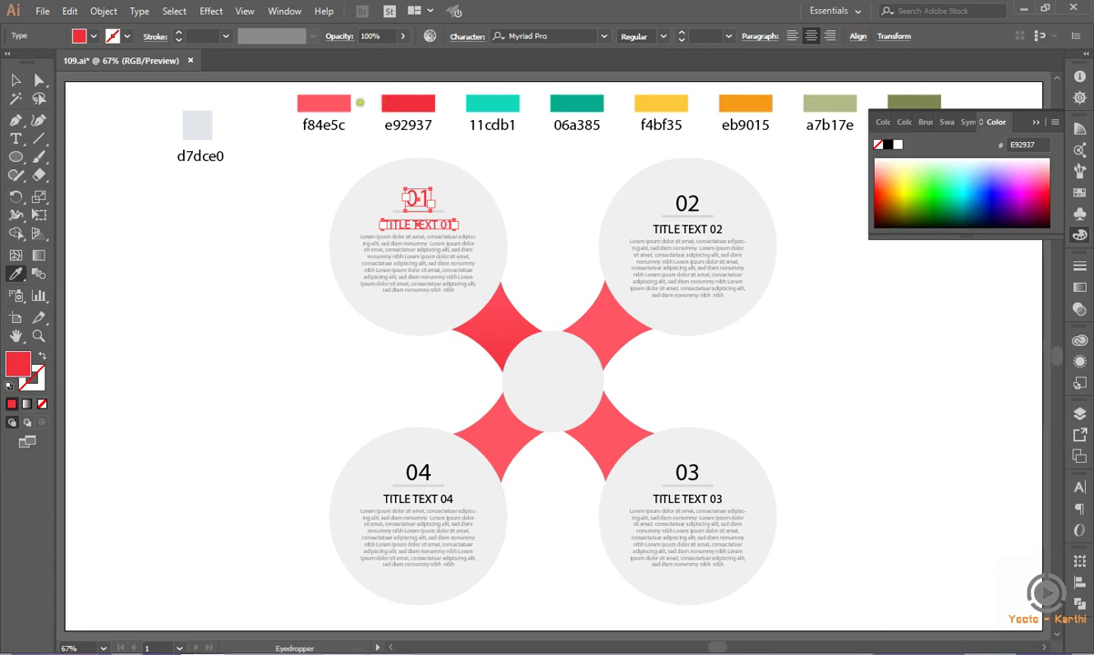
left_click(316, 102)
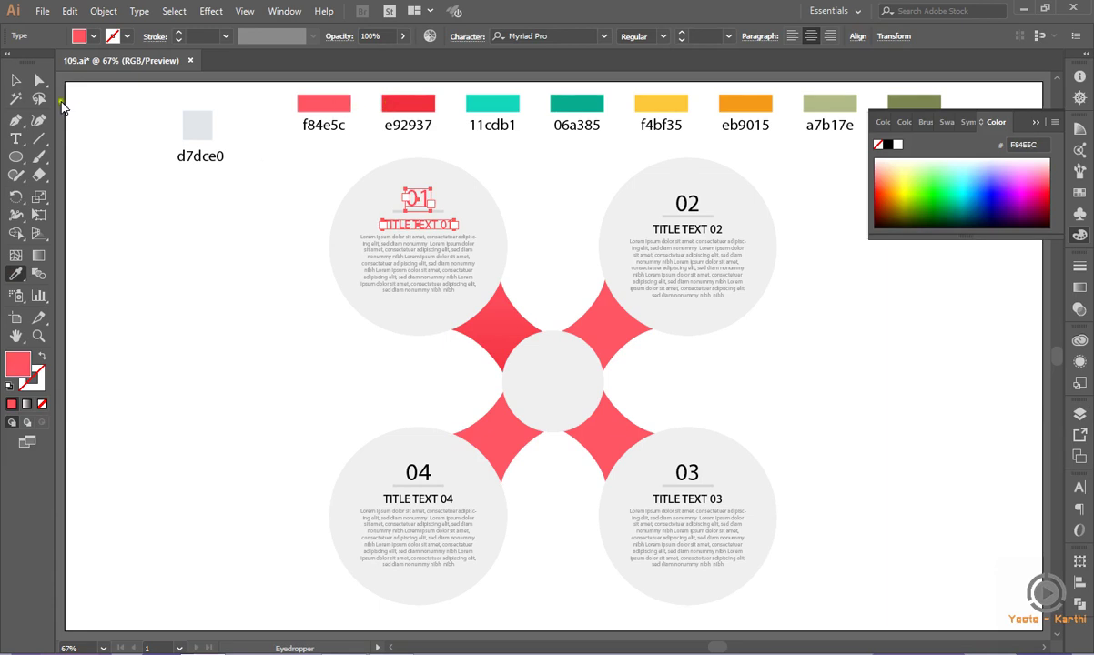
left_click(15, 80)
left_click(153, 246)
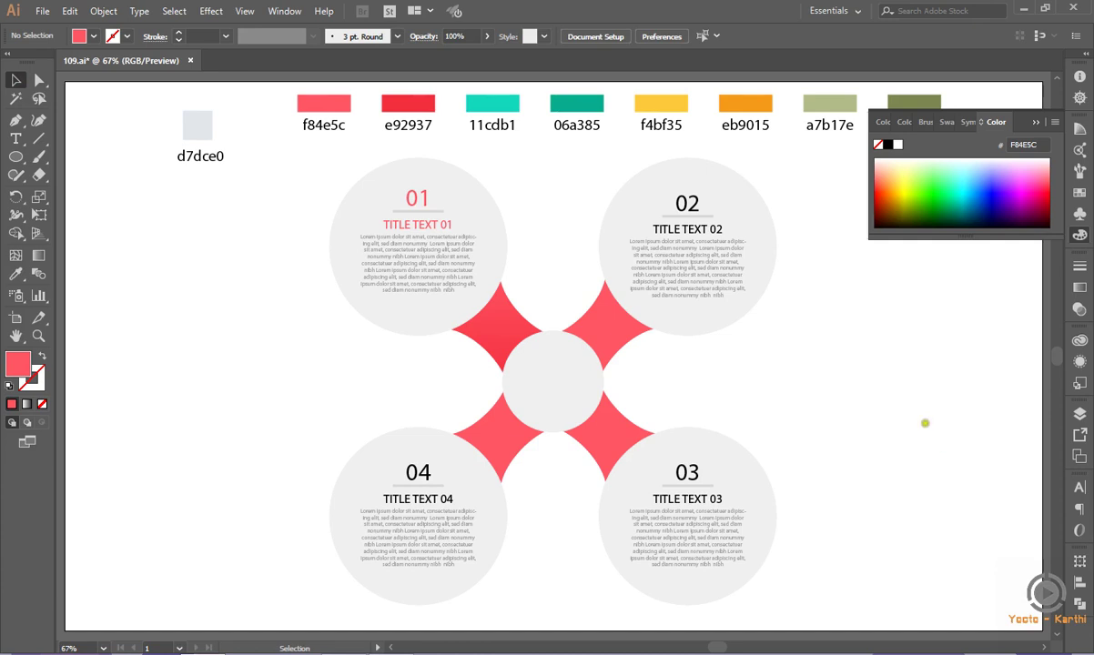
left_click(1079, 413)
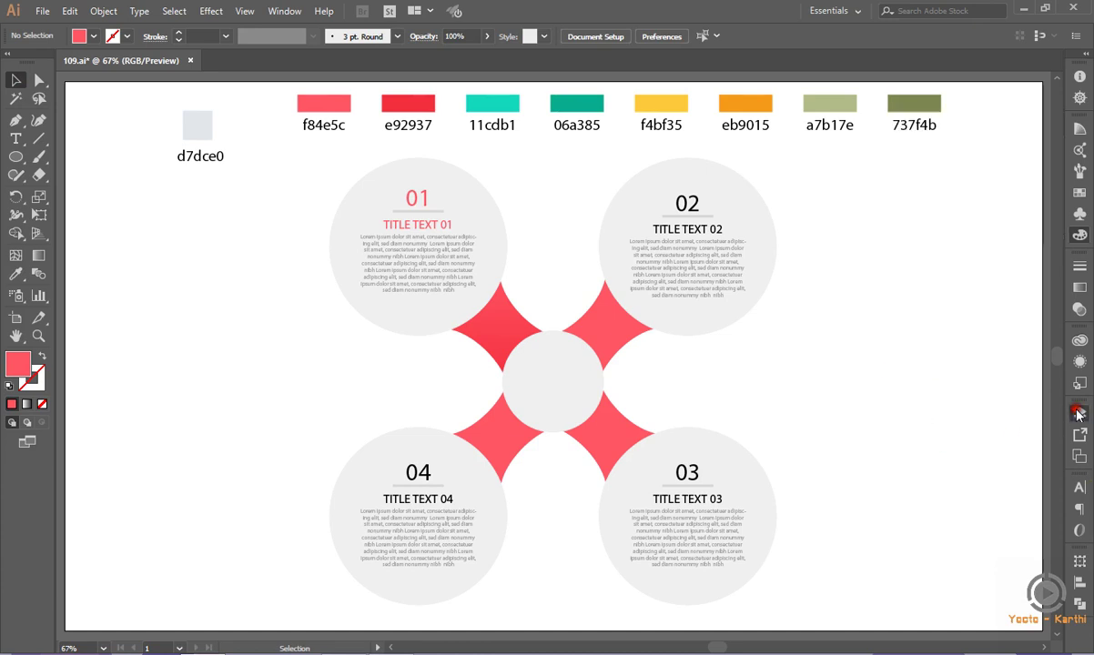
scroll(1006, 528, "down", 5)
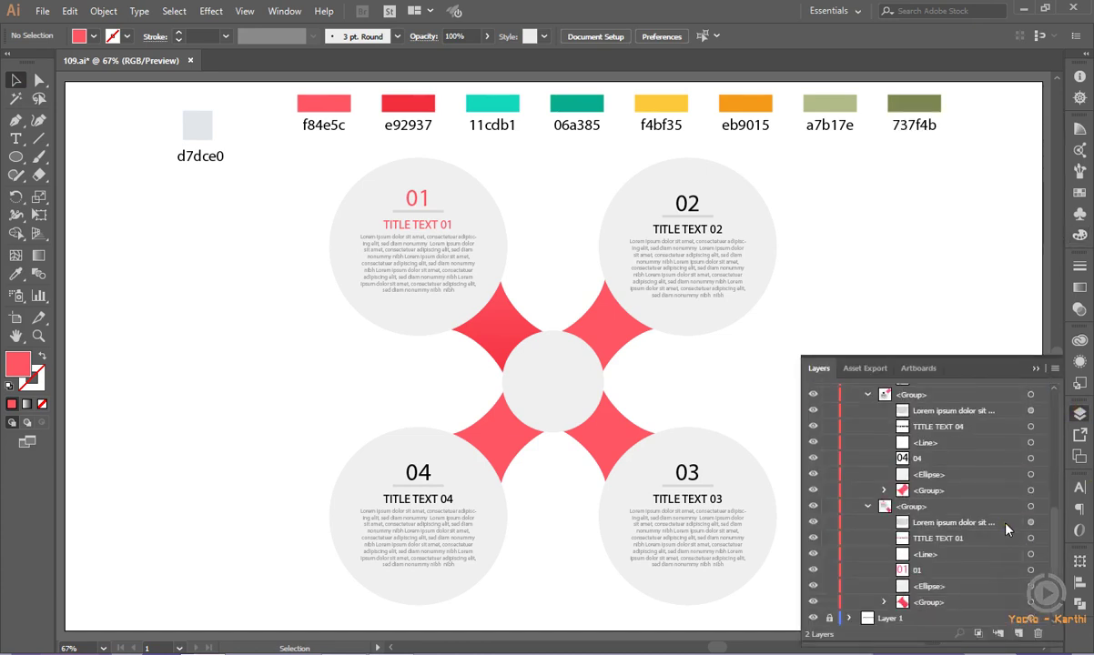
Step: Give the lower-left star a gradient fill with the left stop set to RGB hex 11CDB1
left_click(1031, 489)
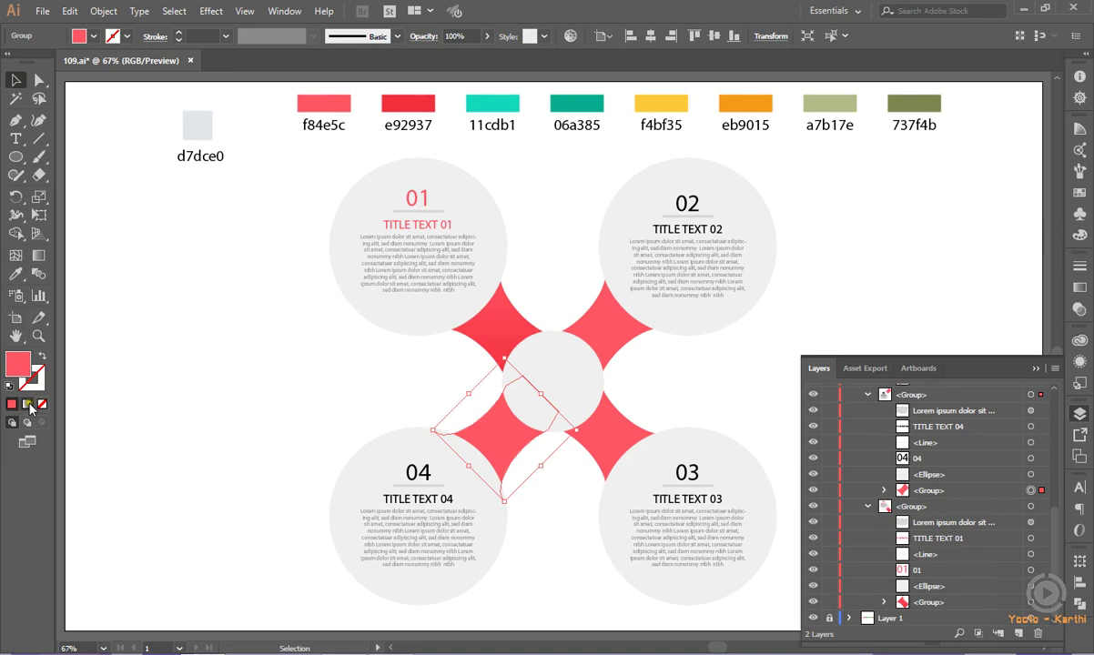
left_click(26, 404)
double_click(898, 380)
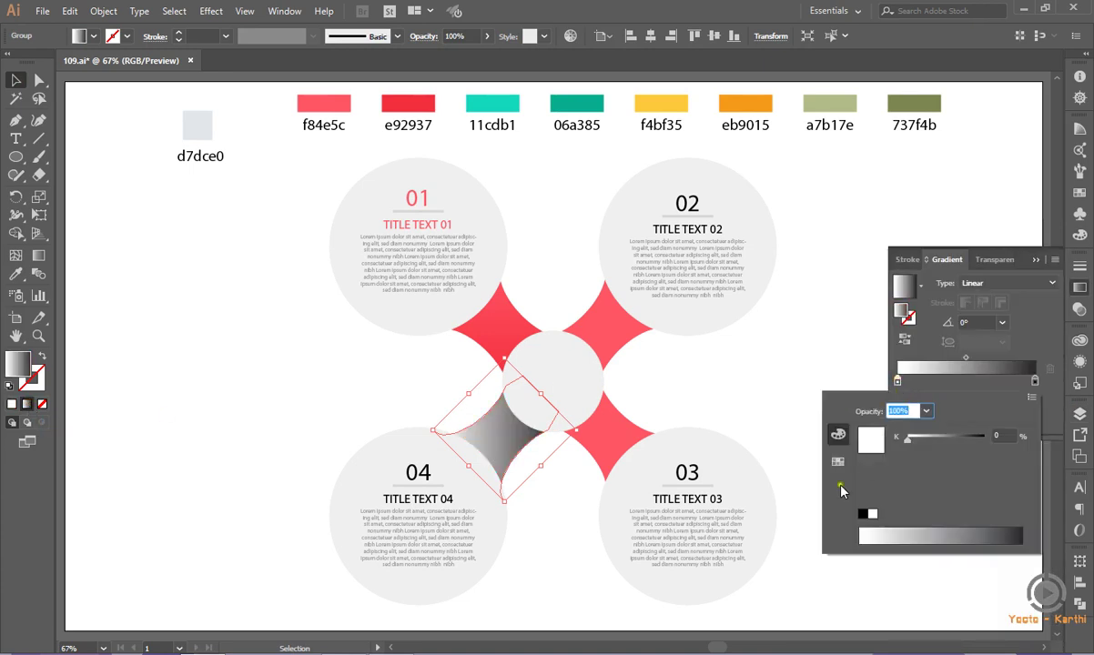
left_click(838, 461)
left_click(902, 428)
left_click(838, 435)
left_click(999, 514)
type("11CDB1")
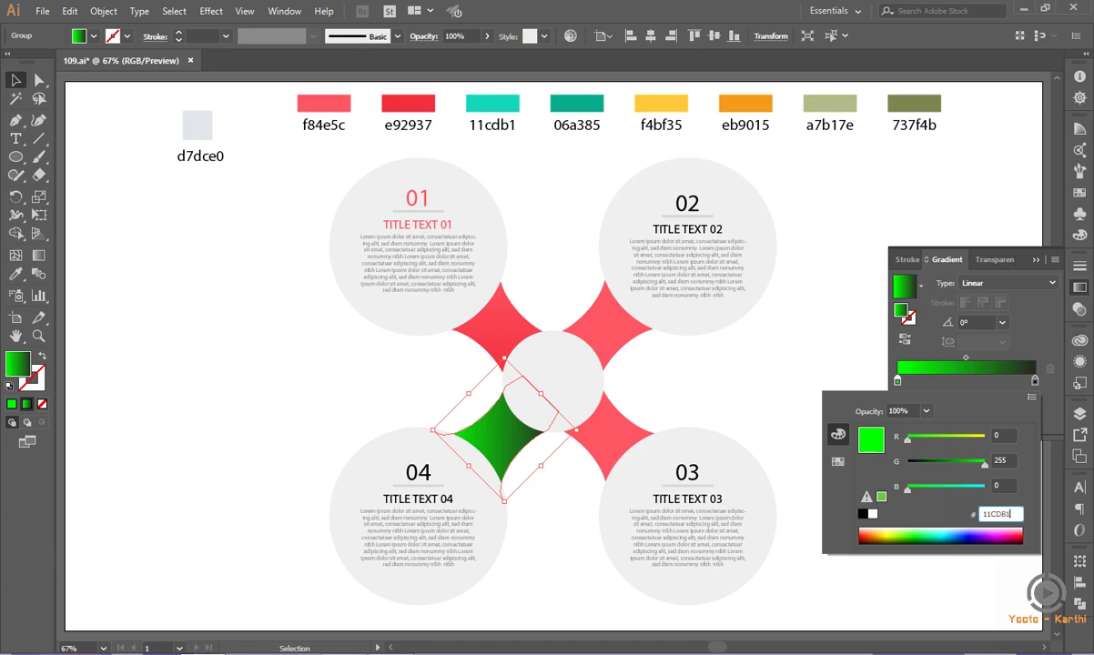
key("Return")
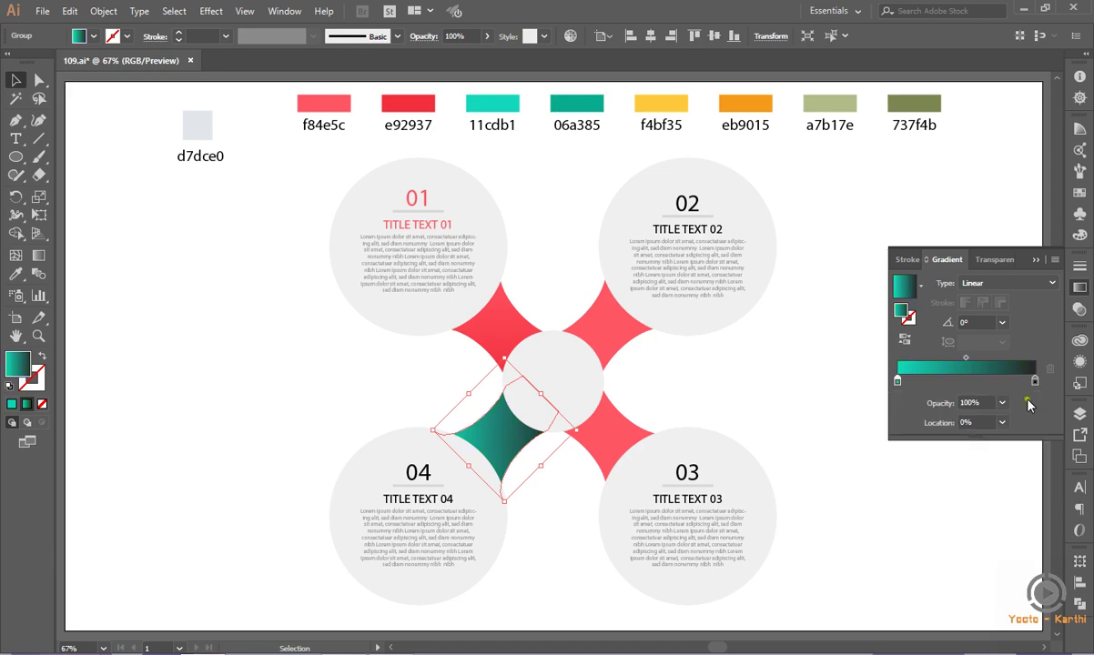
Step: Set the gradient's right stop to RGB hex 06A385 and collapse the Gradient panel
double_click(1035, 381)
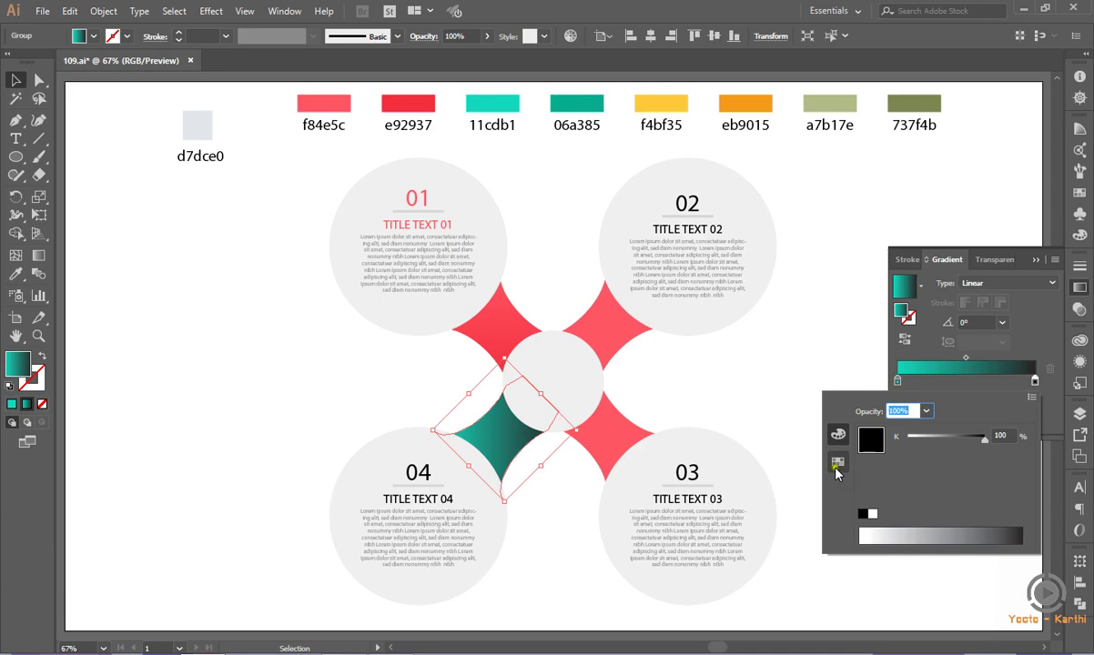
left_click(838, 462)
left_click(921, 424)
left_click(837, 435)
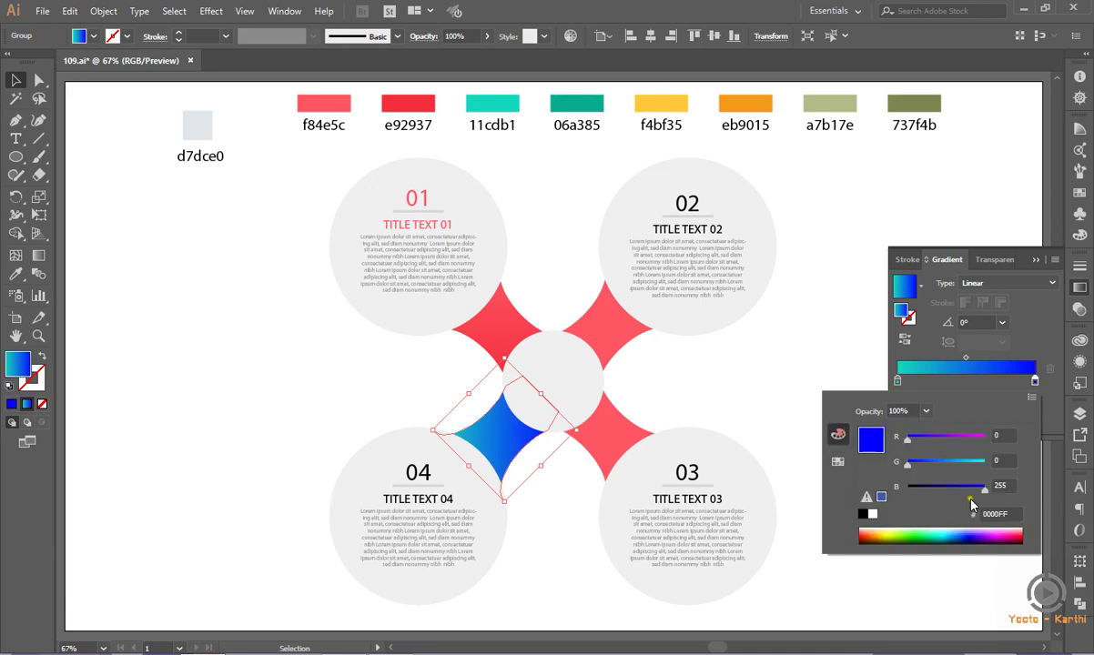
left_click(1000, 514)
type("06A385")
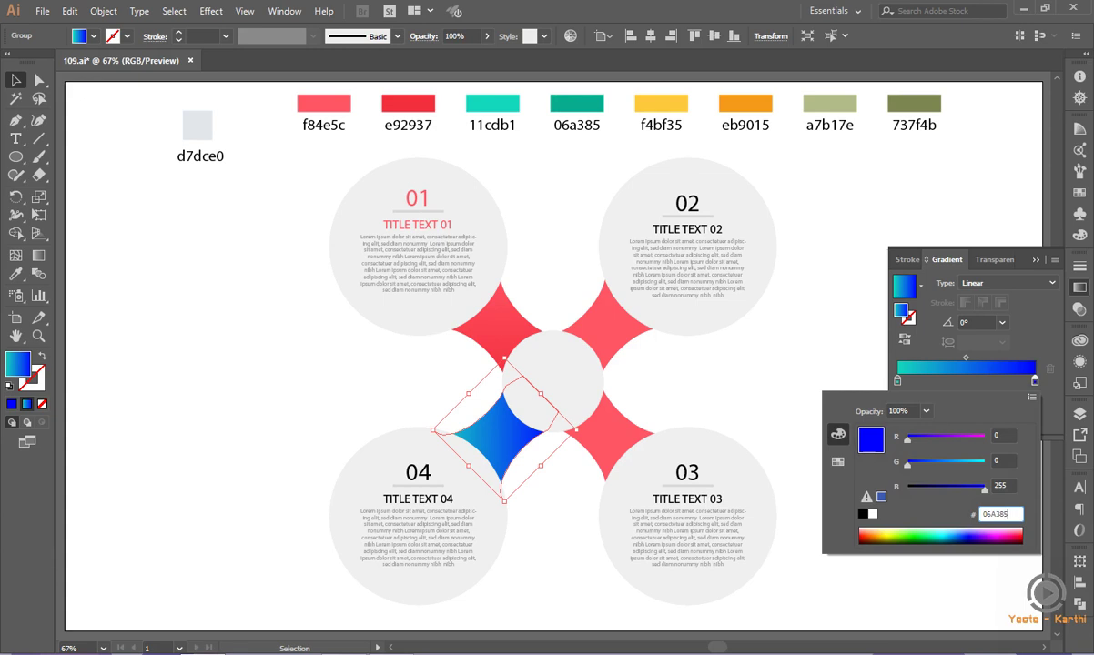
key("Return")
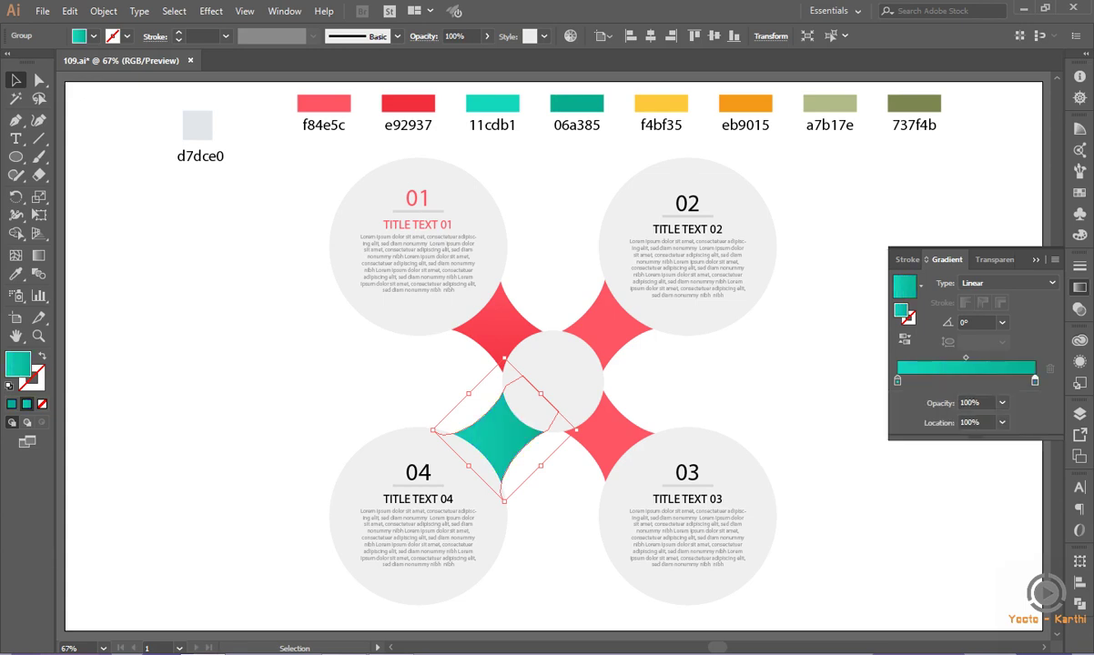
left_click(1002, 323)
left_click(1037, 260)
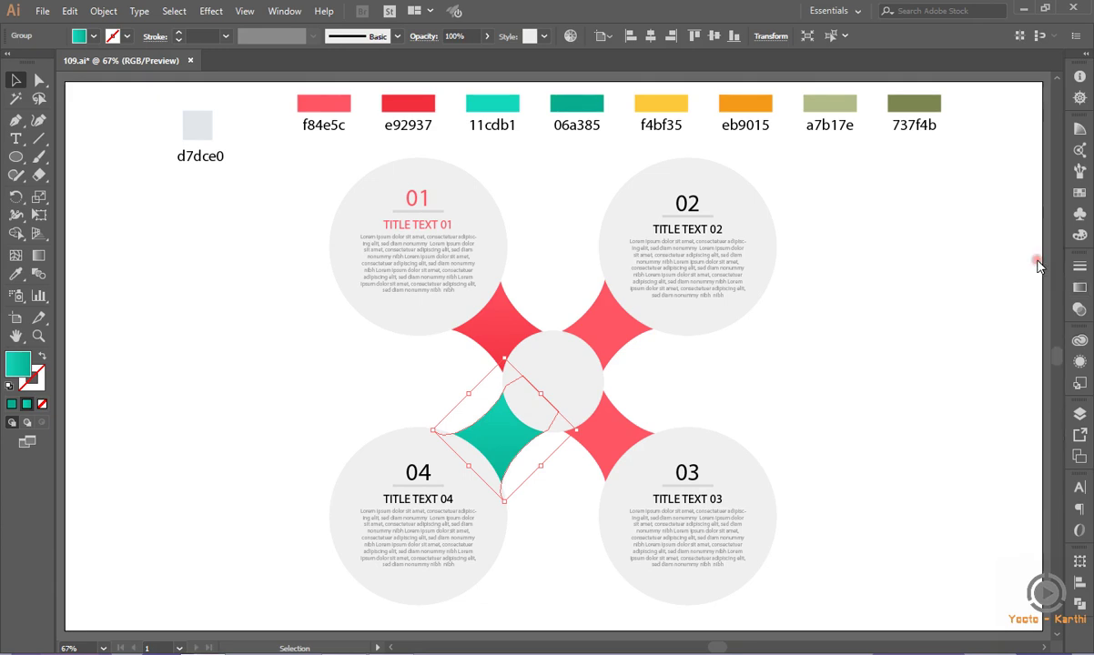
Step: Select the 04 number and TITLE TEXT 04, eyedrop the teal 06a385 onto them, then deselect
left_click(1079, 416)
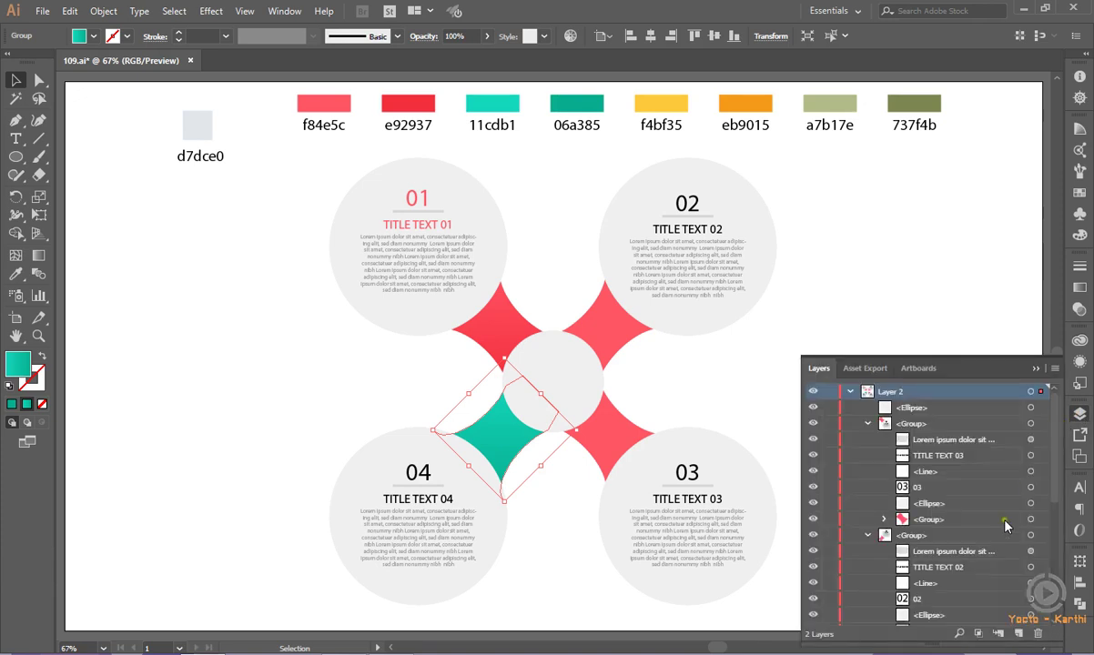
scroll(1007, 526, "down", 3)
scroll(1009, 533, "down", 2)
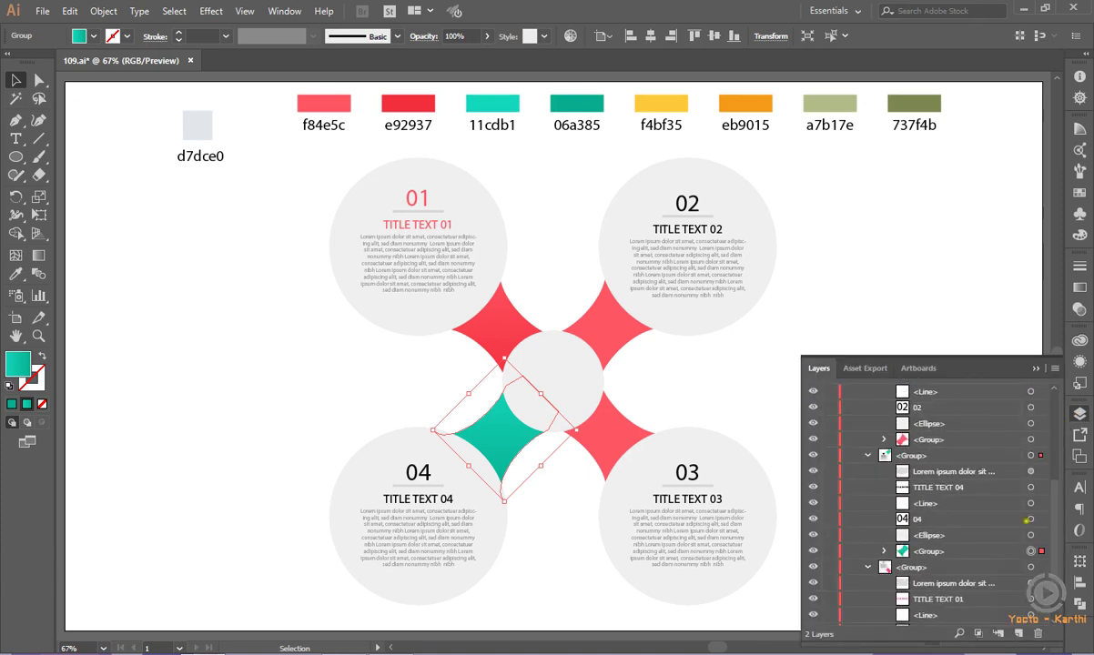
left_click(1031, 519)
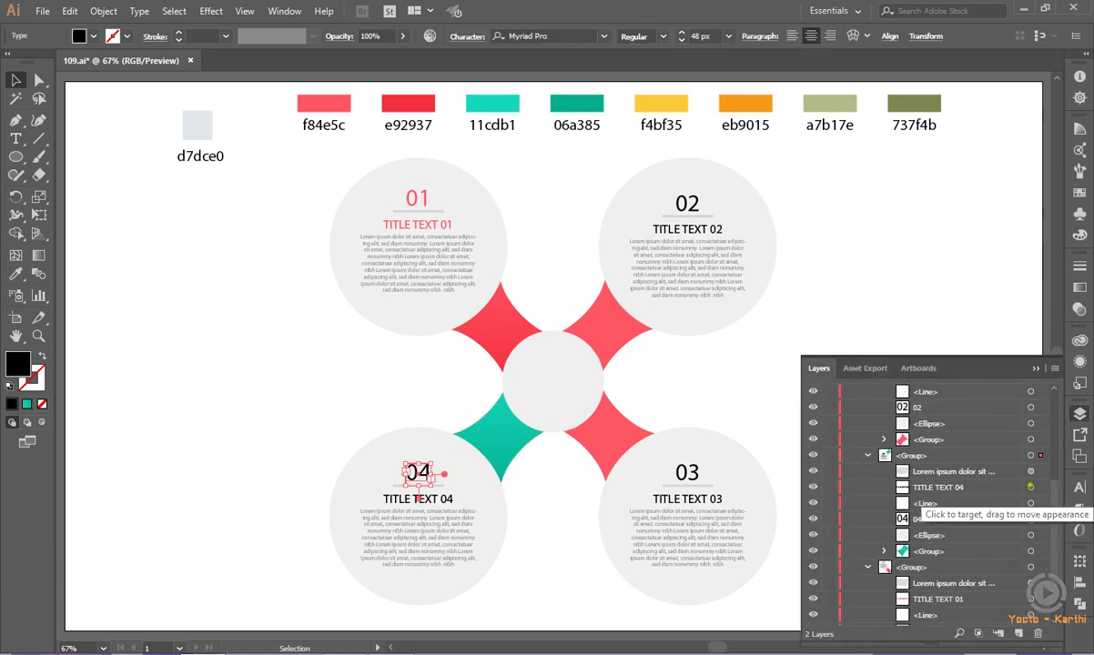
left_click(1031, 487, "shift")
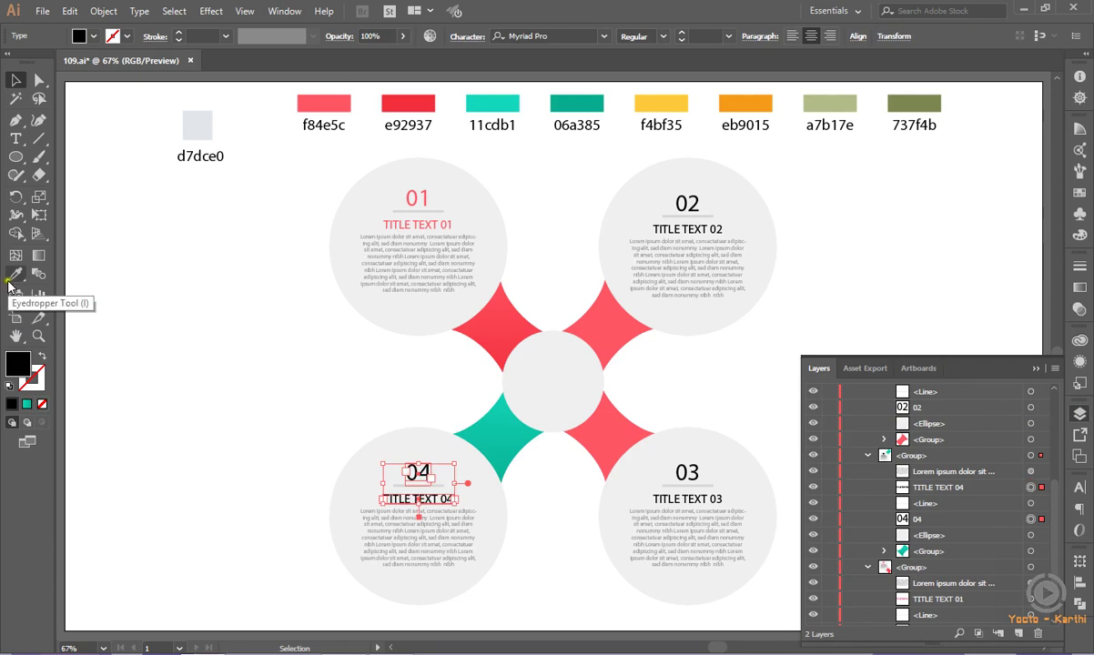
left_click(16, 274)
left_click(485, 104)
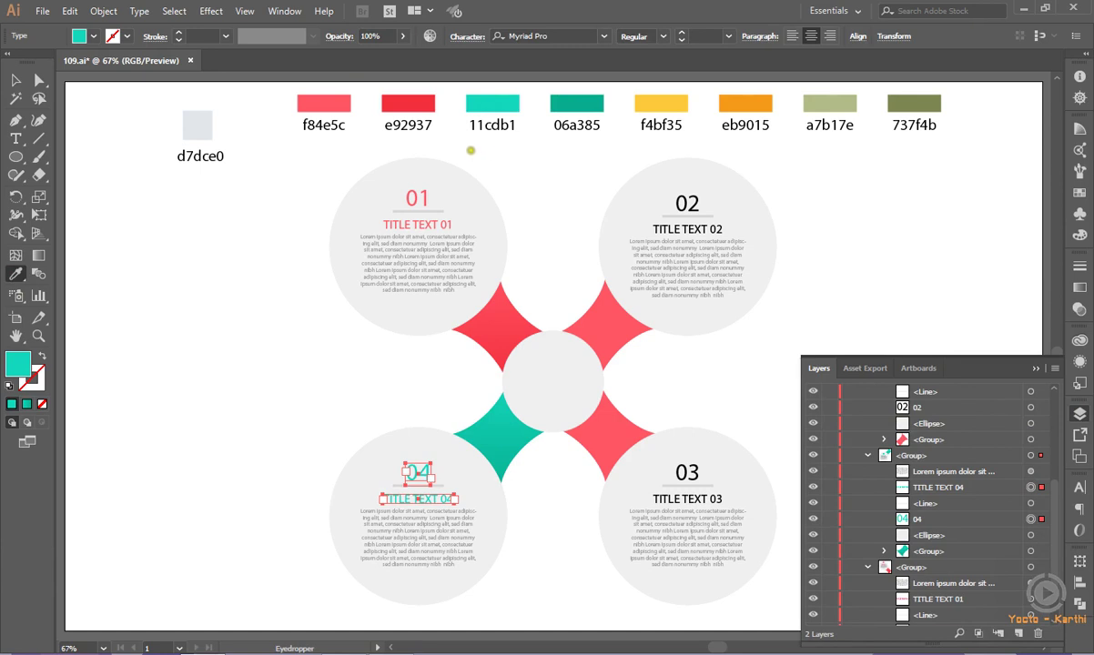
left_click(562, 105)
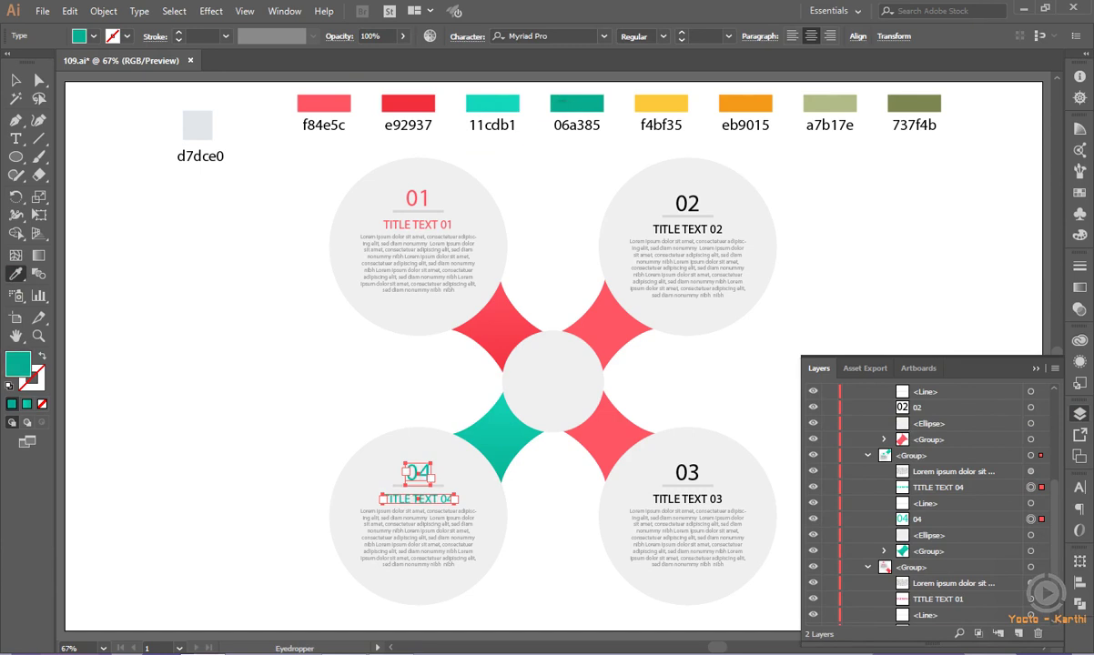
left_click(15, 80)
left_click(223, 242)
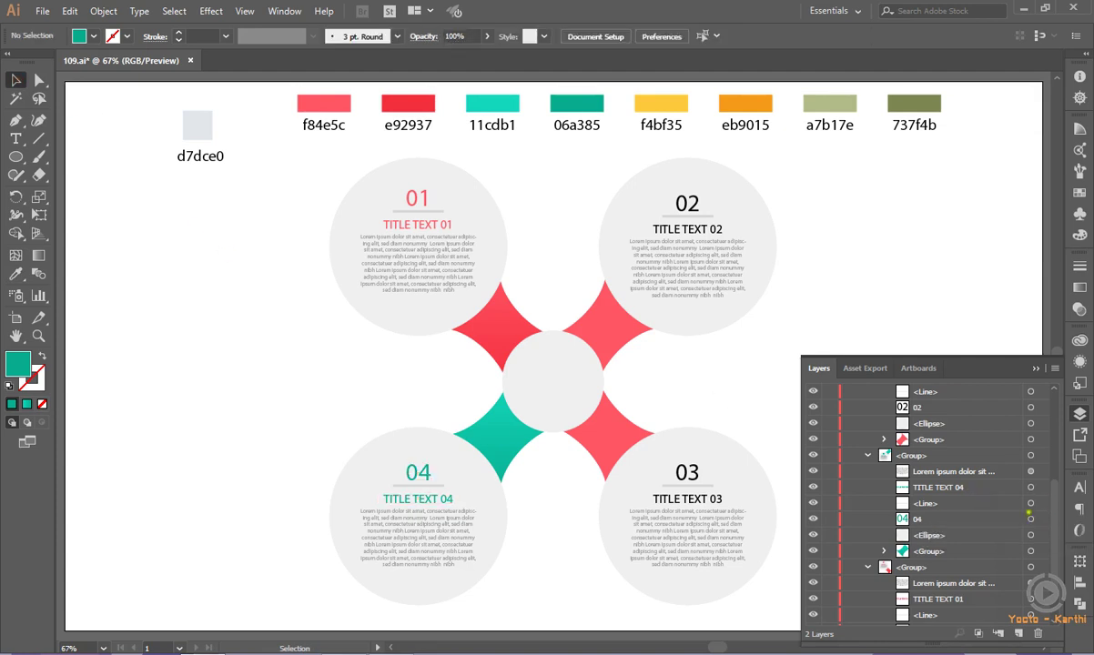
scroll(1013, 506, "up", 3)
Step: Give the top-right diamond a gradient fill with the left stop set to yellow F4BF35
left_click(1032, 489)
key("period")
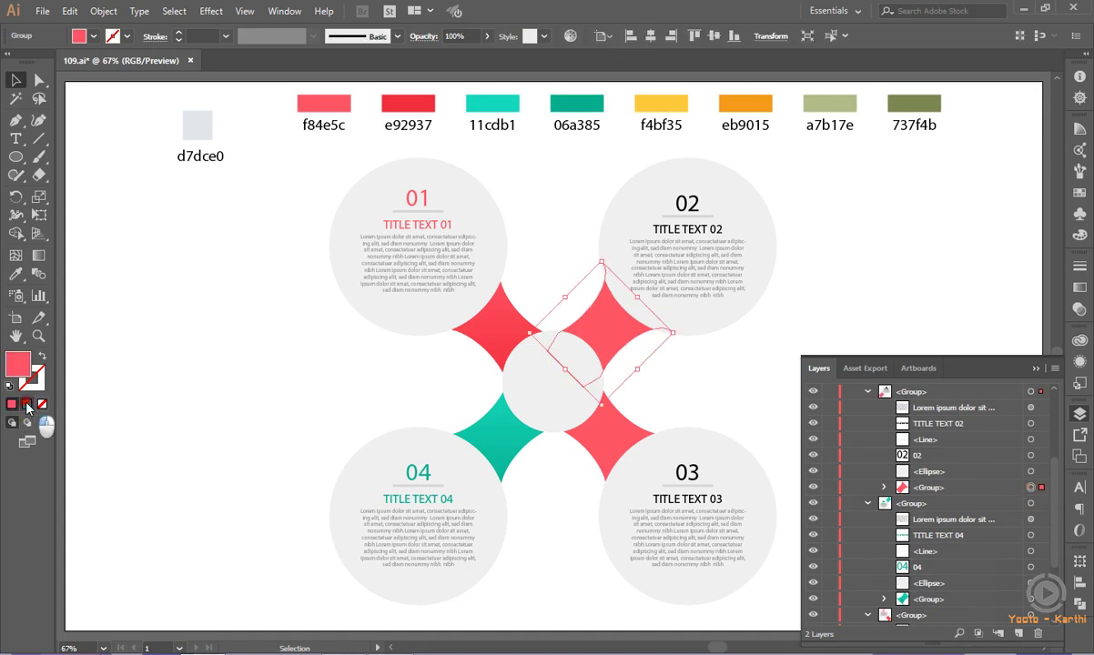
double_click(898, 381)
left_click(1017, 514)
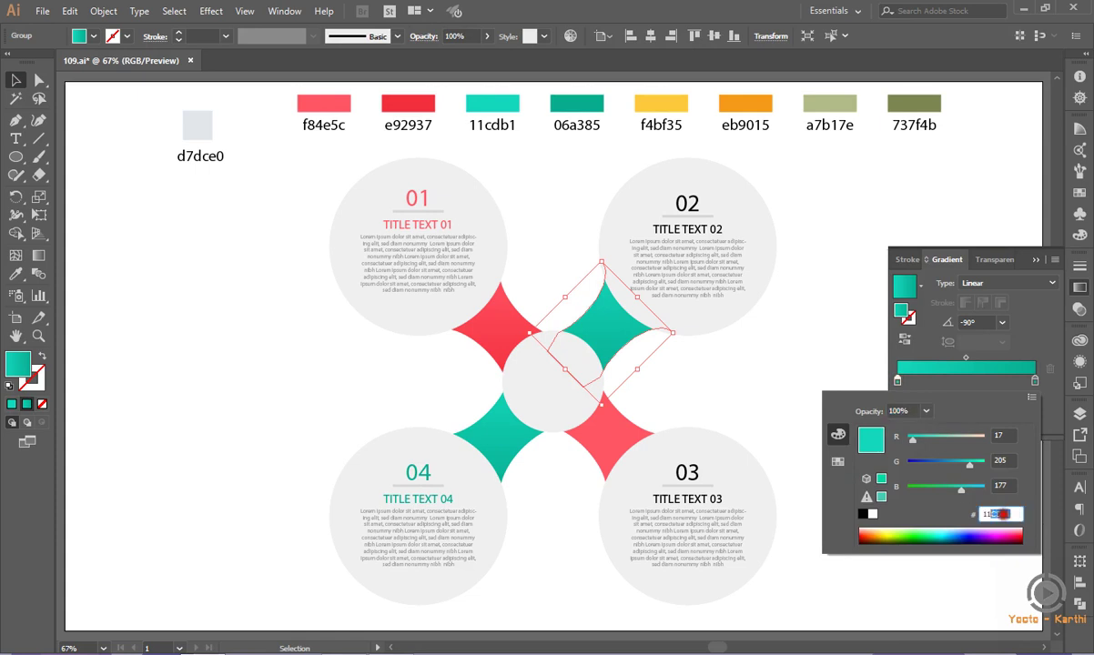
key("BackSpace")
key("Return")
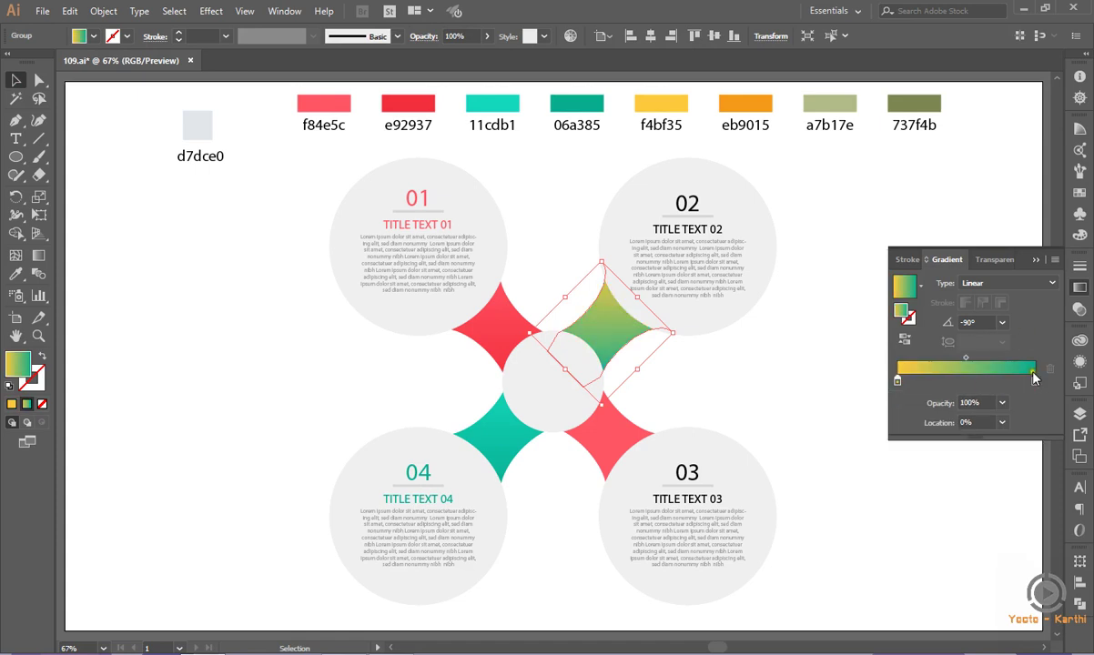
Step: Set the gradient's right stop to orange EB9015
double_click(1034, 383)
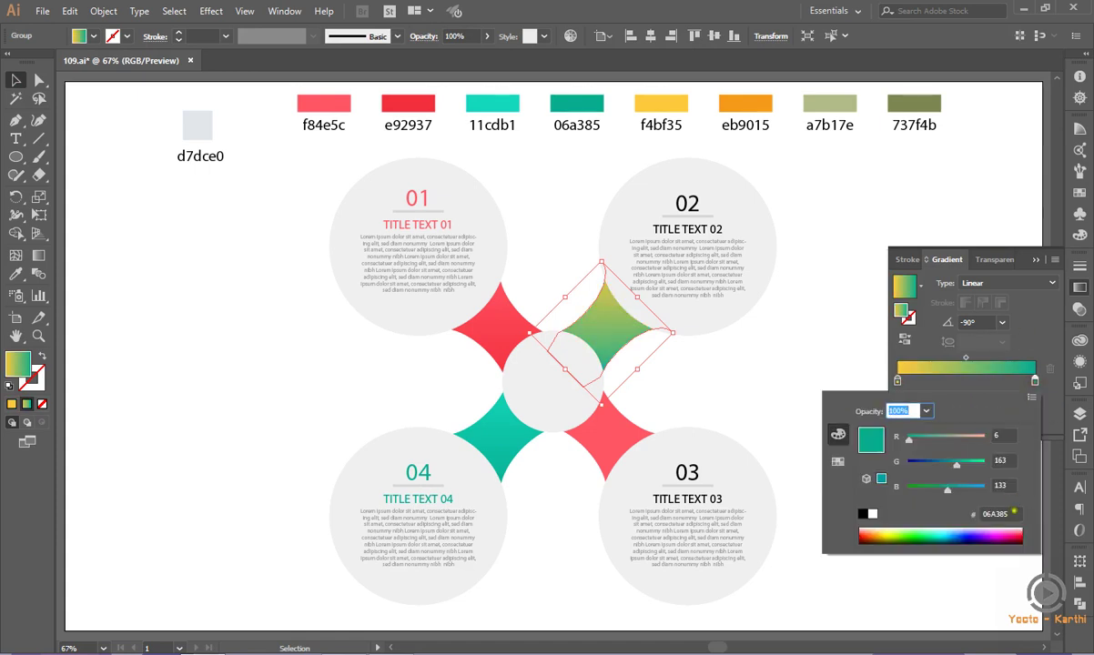
left_click(1000, 515)
key("BackSpace")
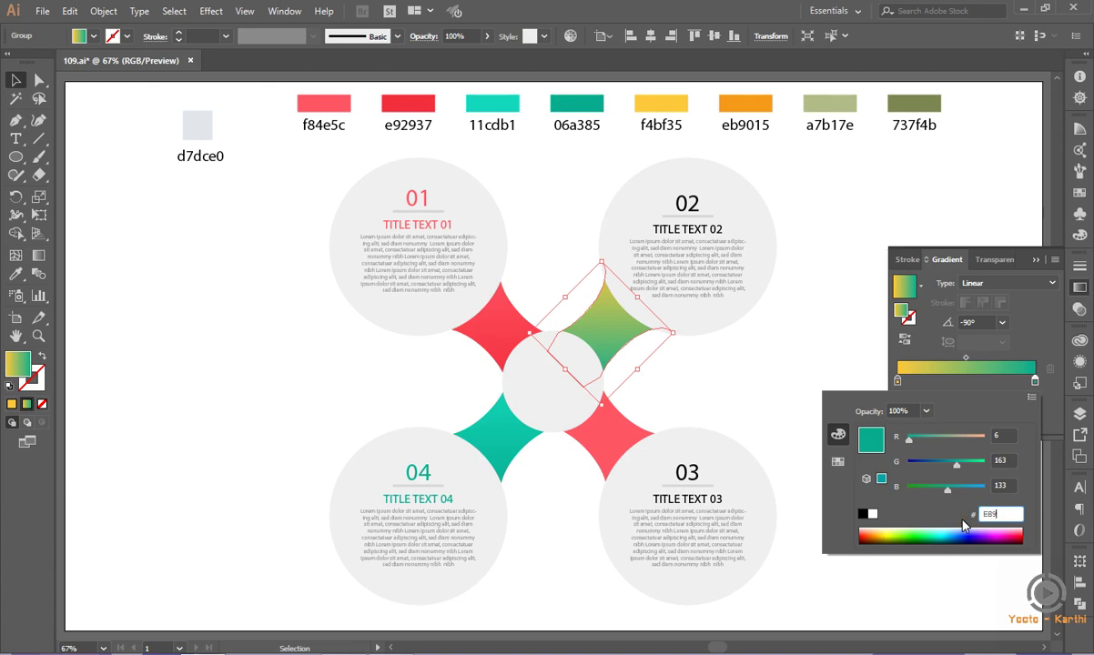
key("Return")
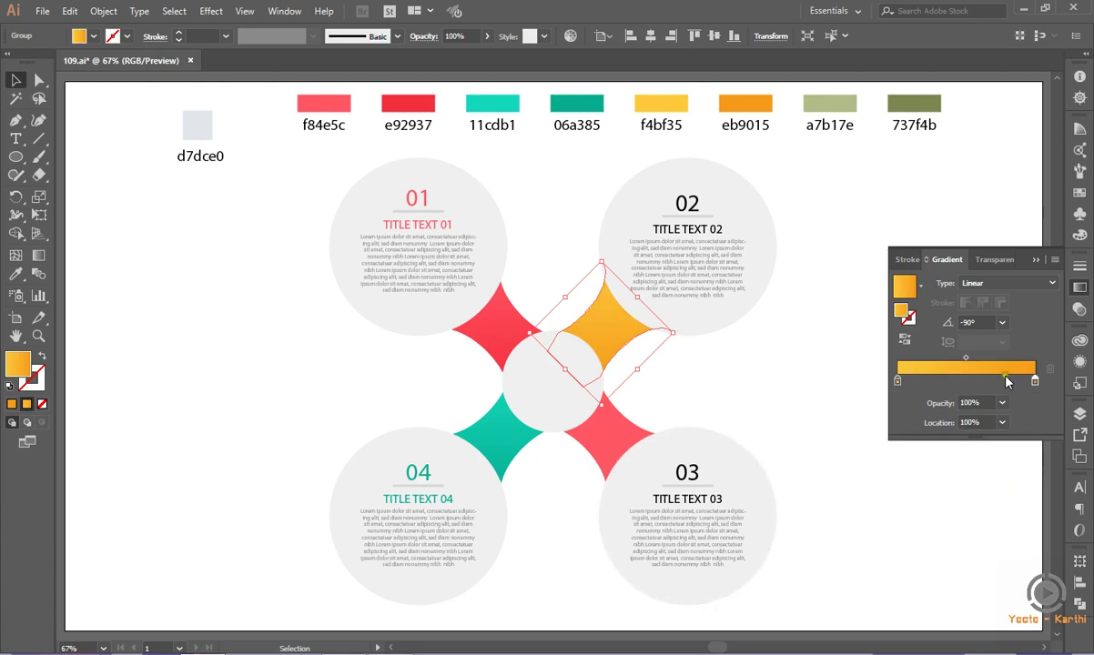
left_click(1080, 413)
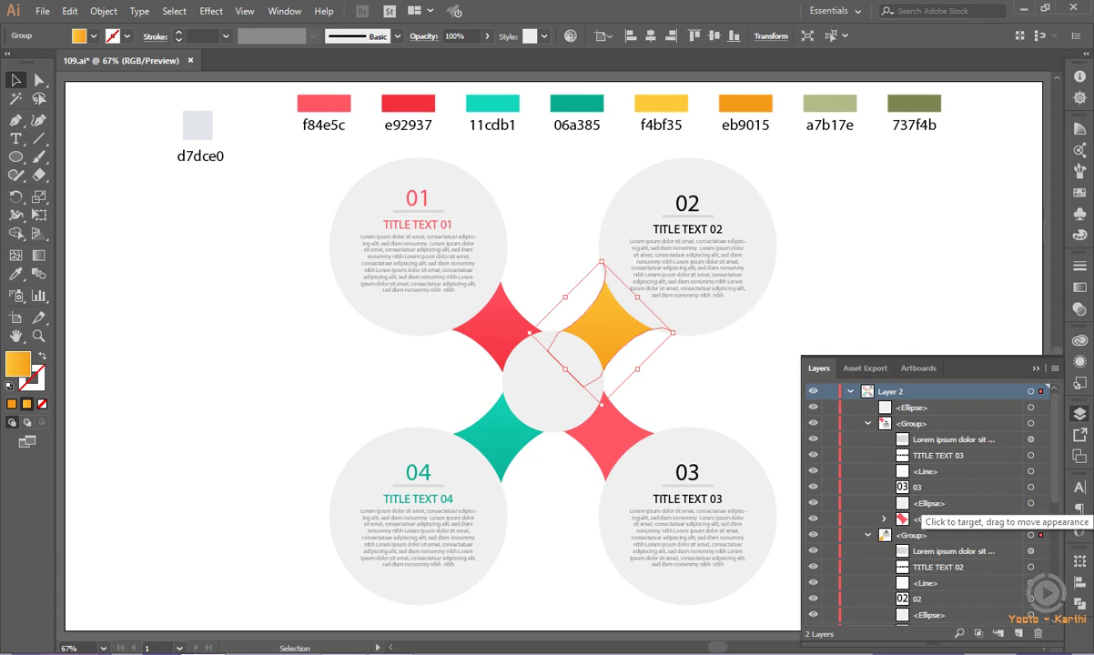
Step: Eyedrop the eb9015 orange onto the 02 number and TITLE TEXT 02, then deselect
left_click(1030, 567)
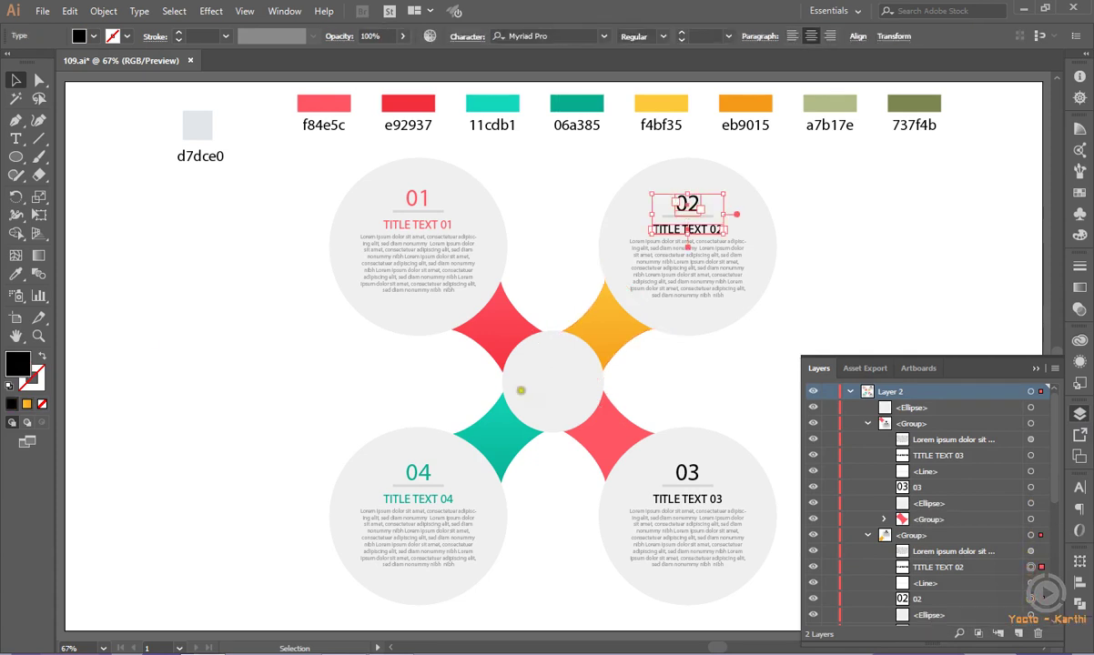
left_click(15, 273)
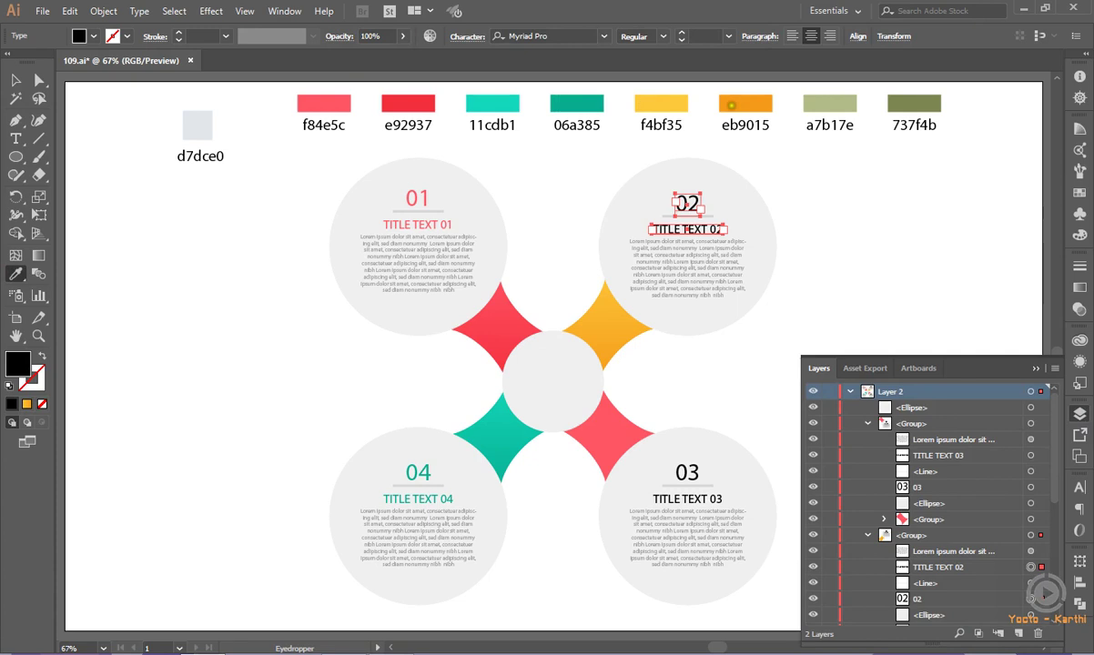
left_click(745, 103)
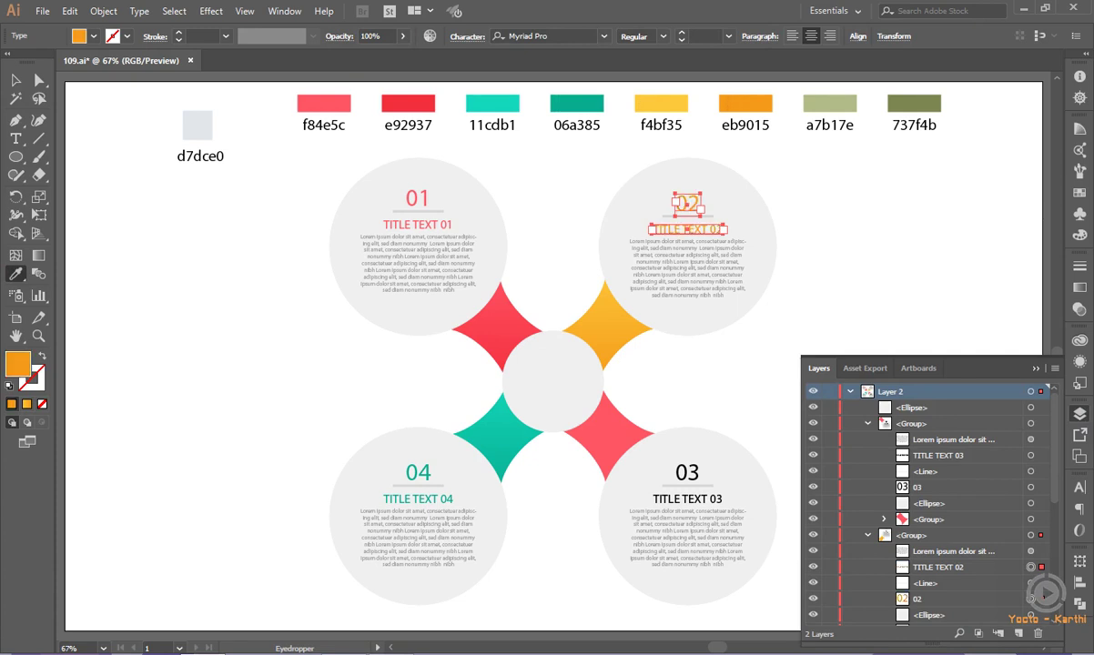
left_click(15, 79)
left_click(230, 252)
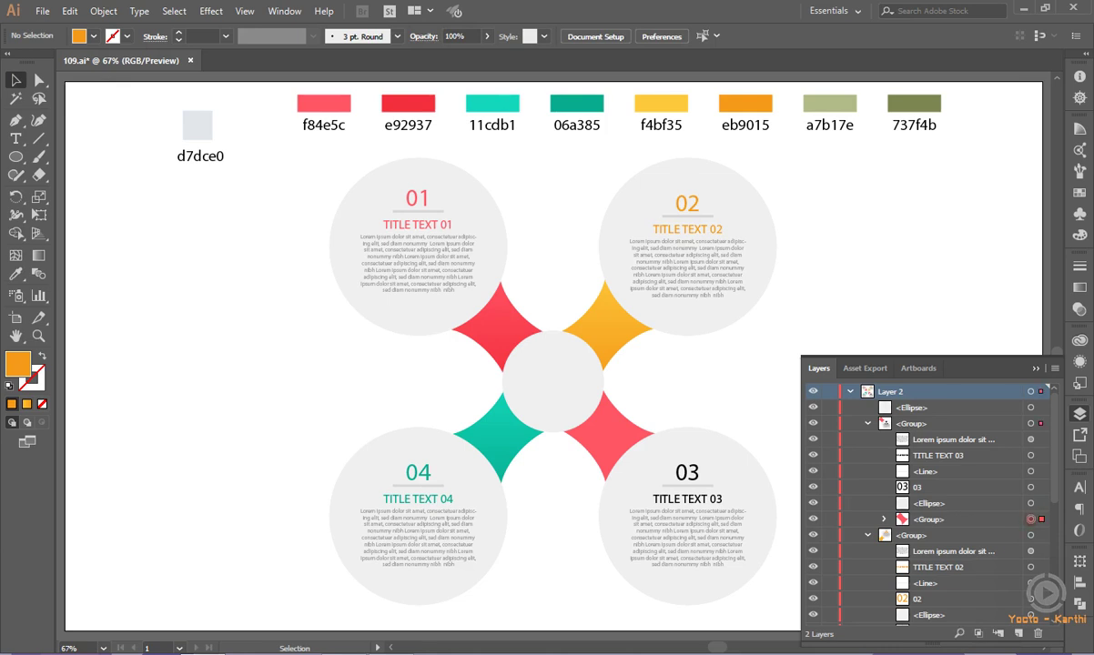
Step: Give the bottom-right diamond a gradient fill with the left stop set to A7B17E
left_click(1030, 519)
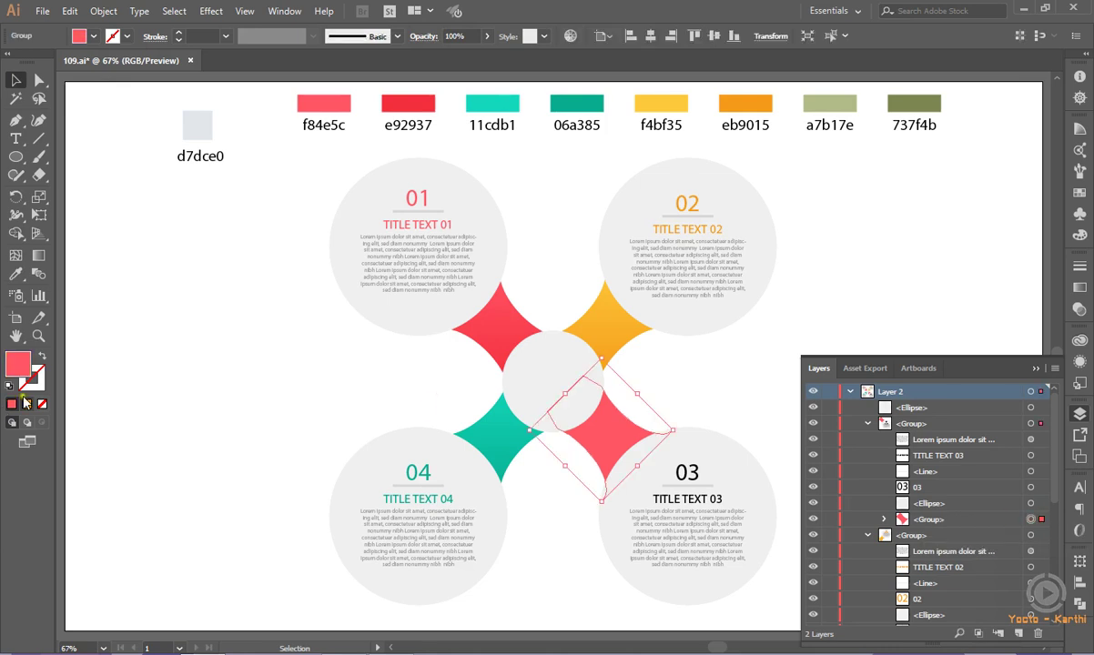
left_click(26, 404)
double_click(898, 382)
left_click(982, 516)
key("BackSpace")
type("A7B17E")
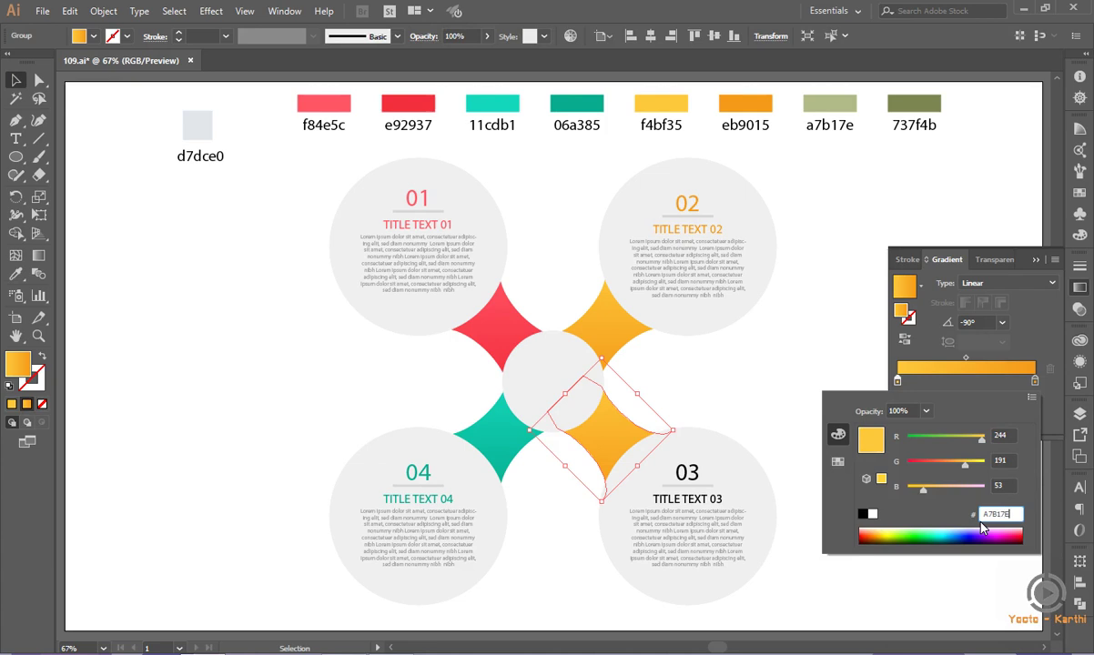
key("Return")
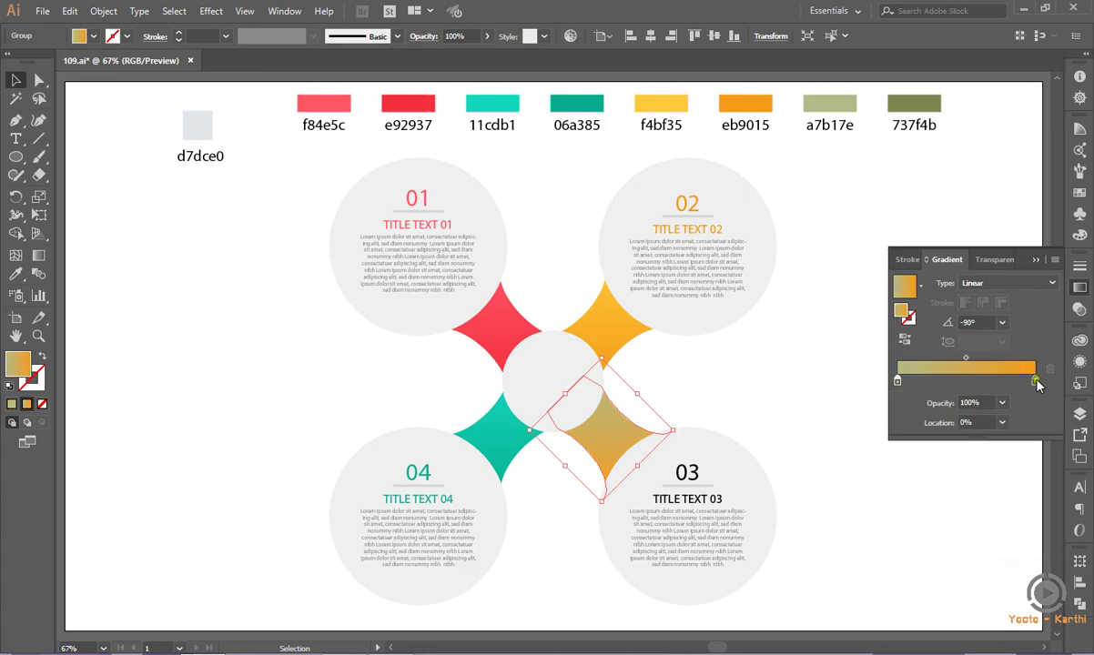
Step: Set the gradient's right stop to olive 737F4B and close the Gradient panel
double_click(1035, 380)
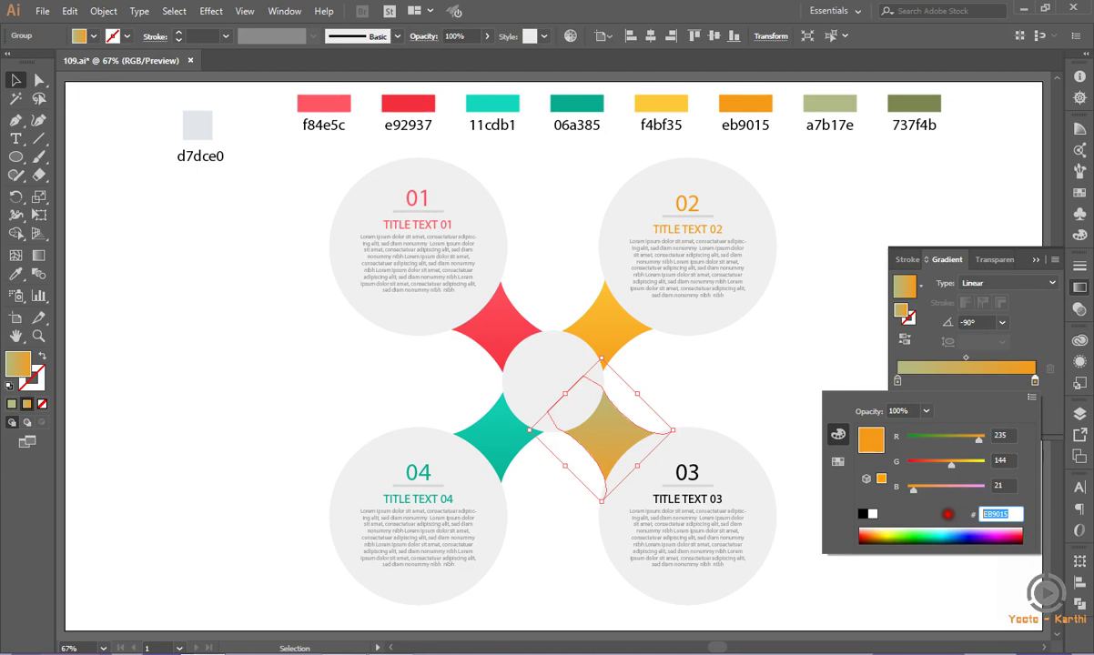
key("BackSpace")
type("b")
key("Return")
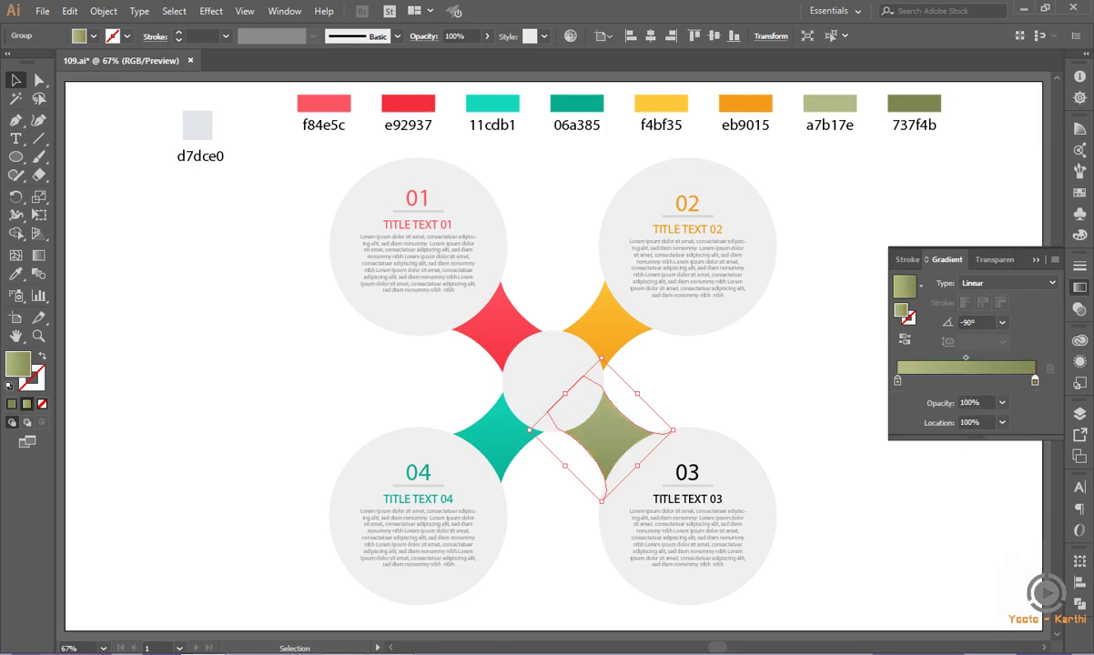
left_click(1037, 260)
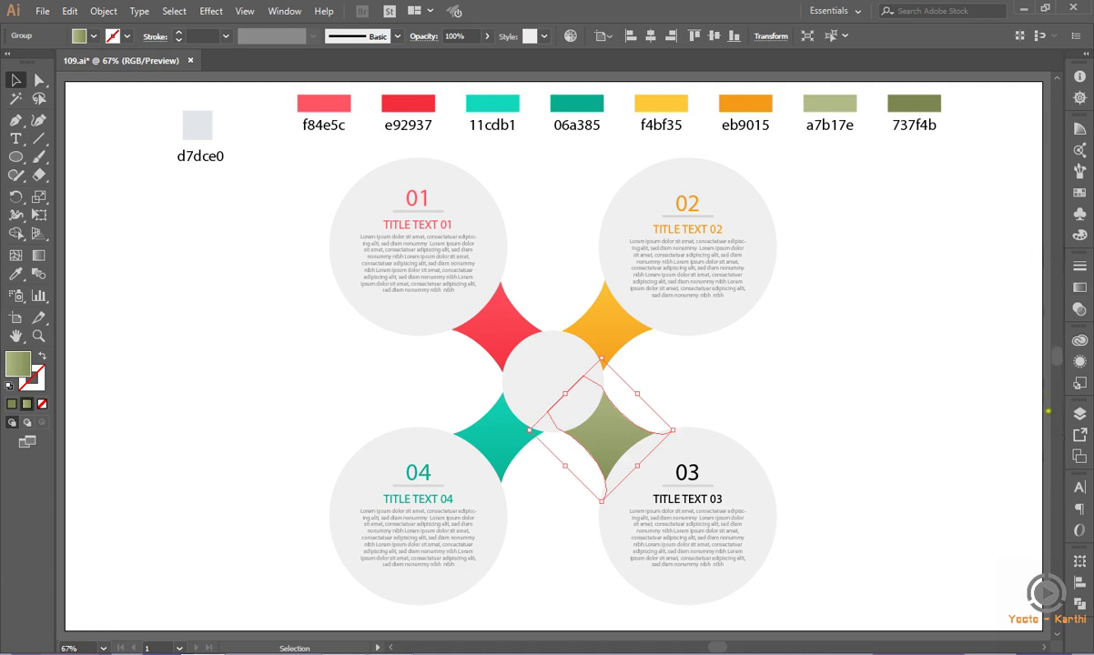
left_click(1086, 416)
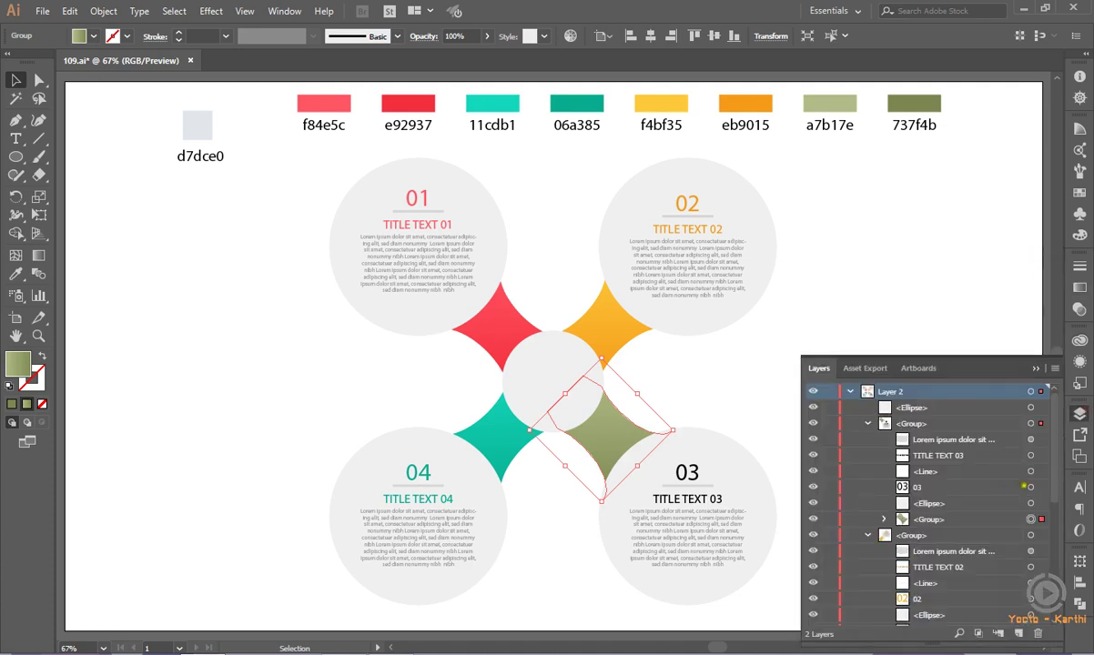
Step: Select the 03 number and TITLE TEXT 03, eyedrop the 737f4b olive onto them, then deselect
left_click(1030, 487)
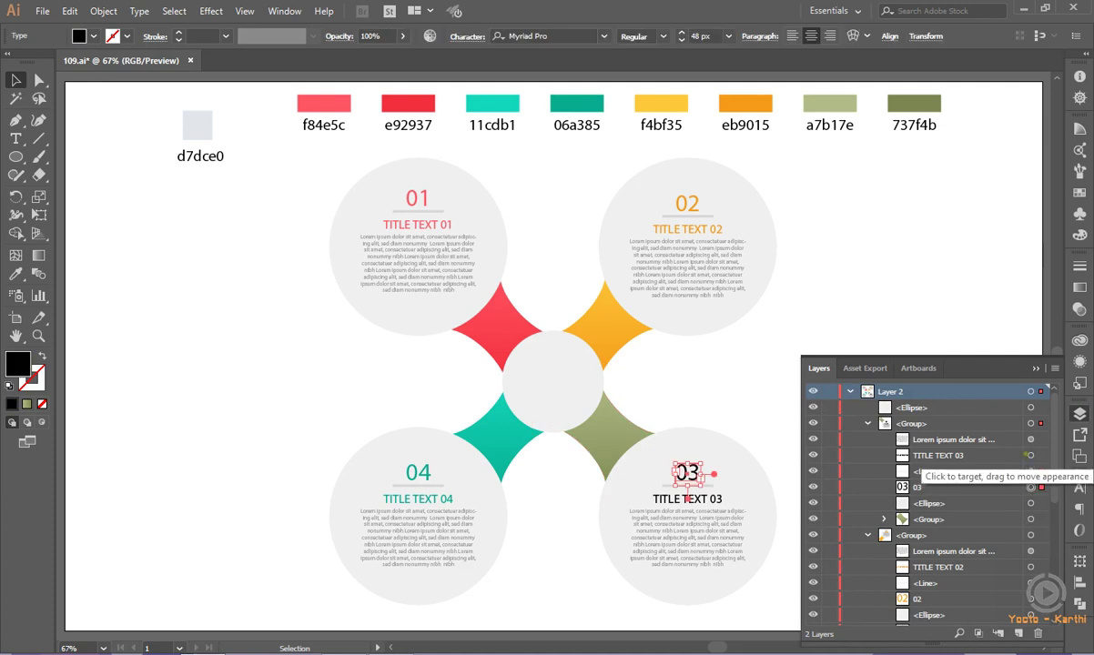
left_click(1030, 455, "shift")
left_click(16, 274)
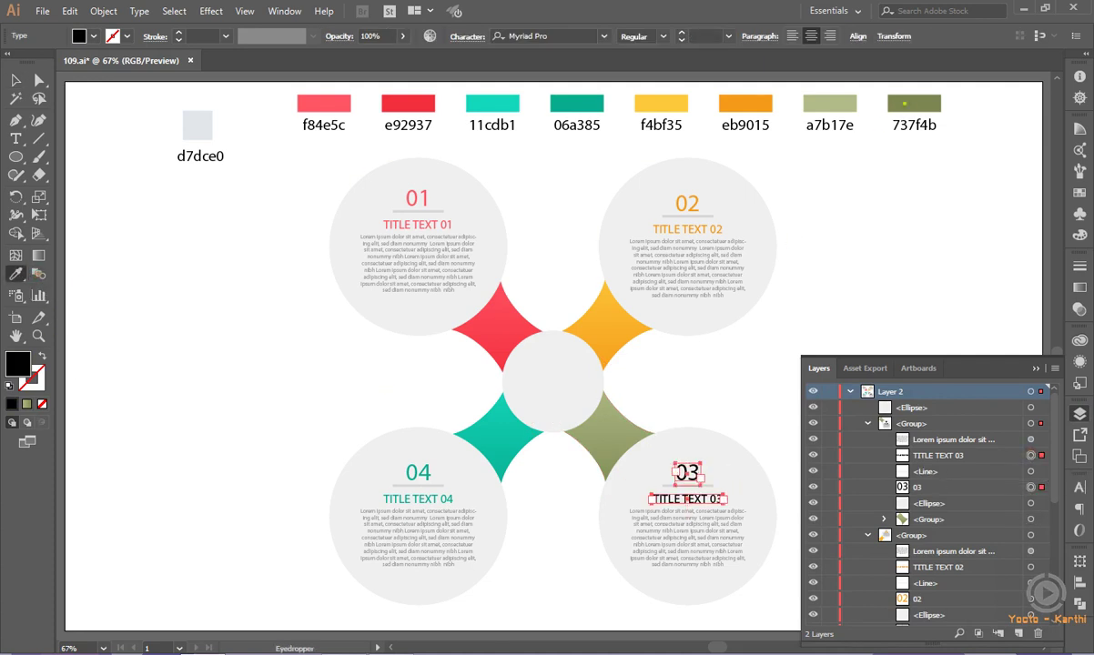
left_click(904, 104)
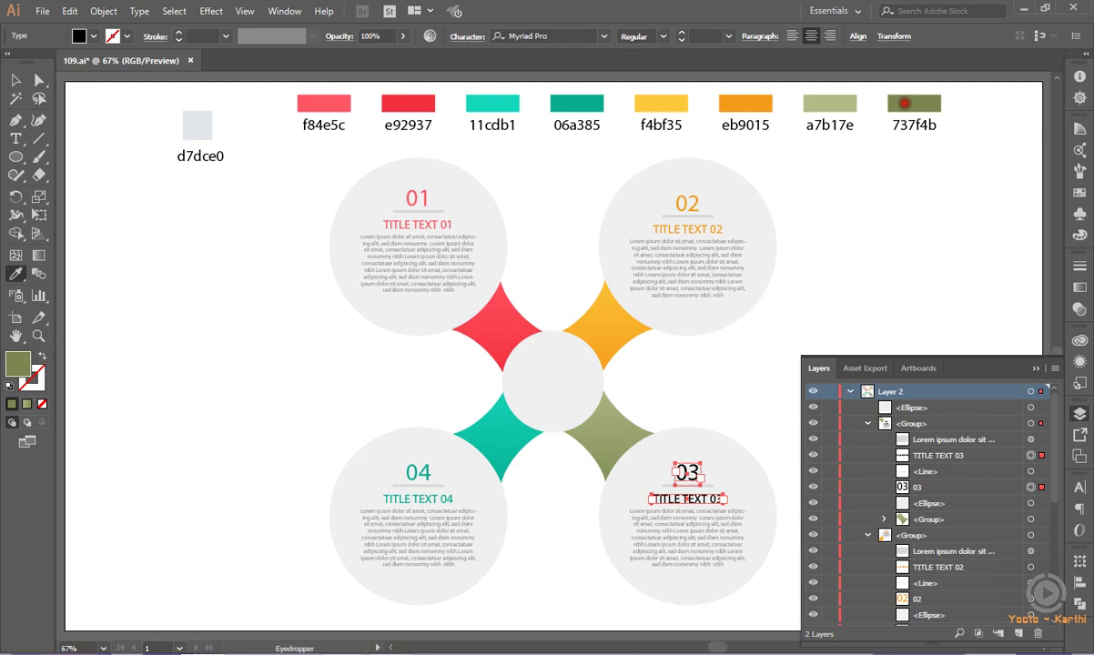
left_click(12, 81)
left_click(158, 226)
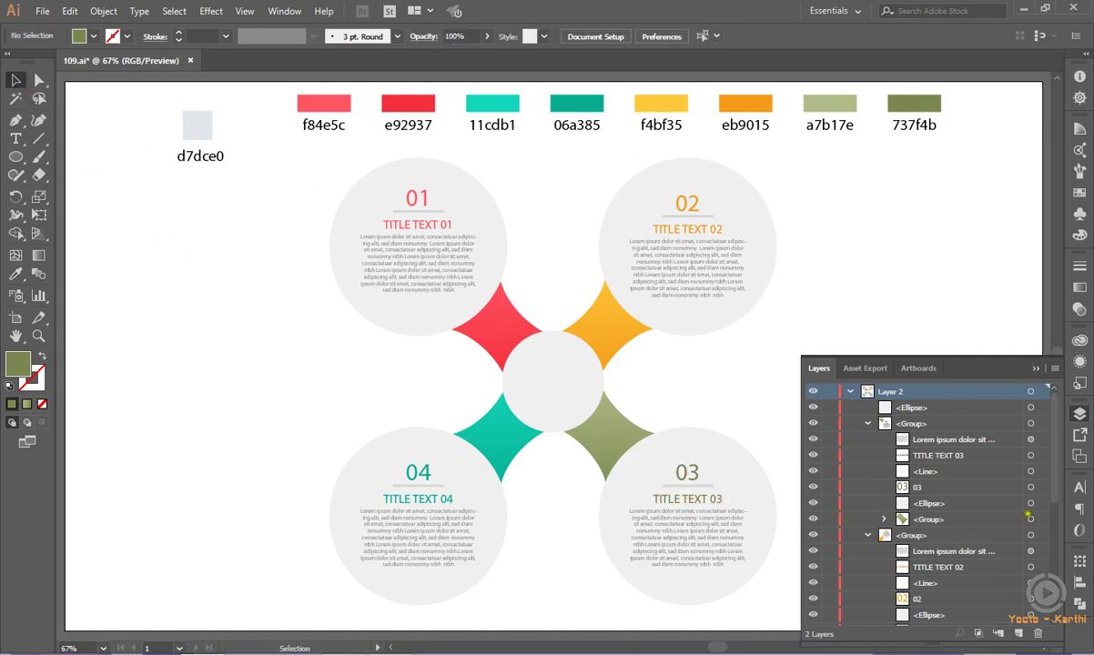
left_click(1030, 503)
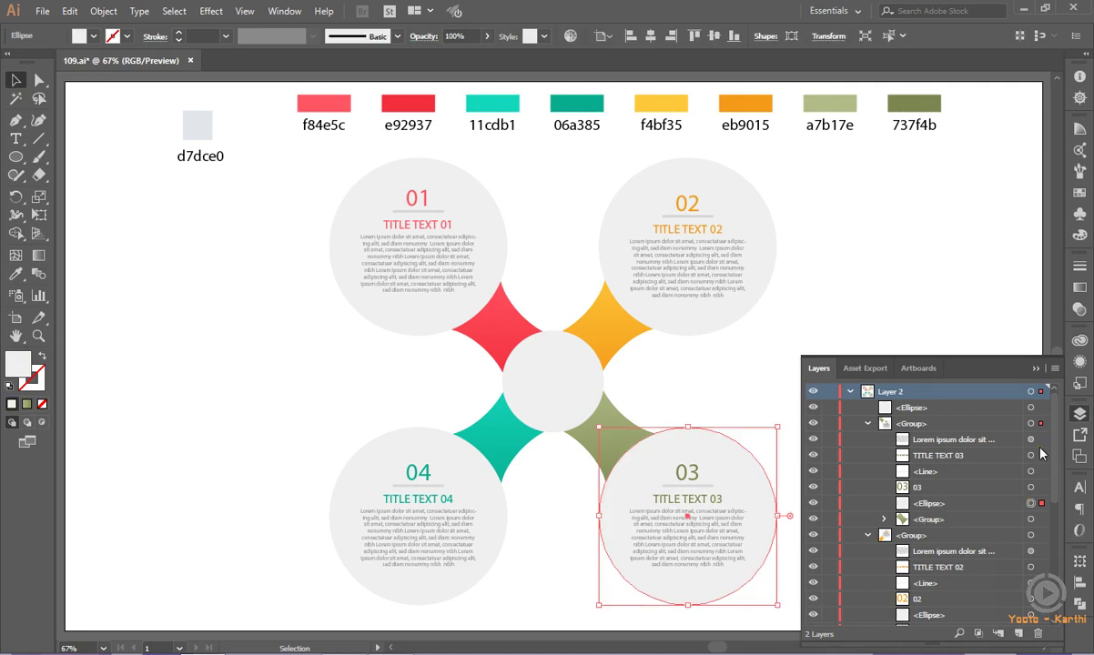
Step: Add a new layer and drag the world map 8368.png from File Explorer onto the canvas
left_click(850, 391)
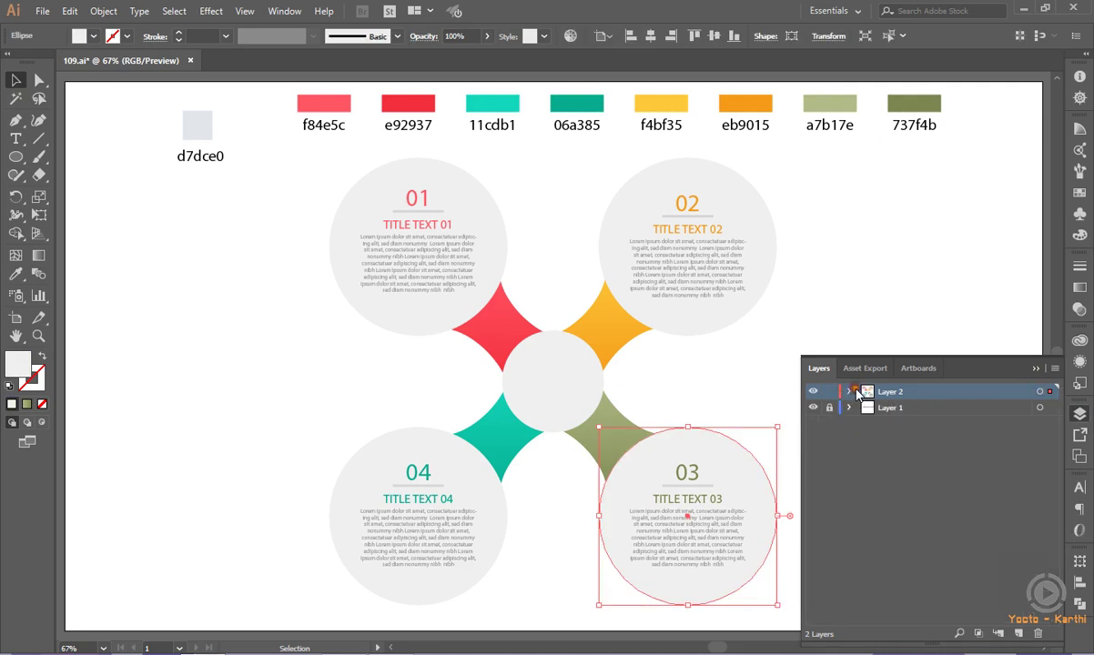
left_click_drag(917, 413, 918, 409)
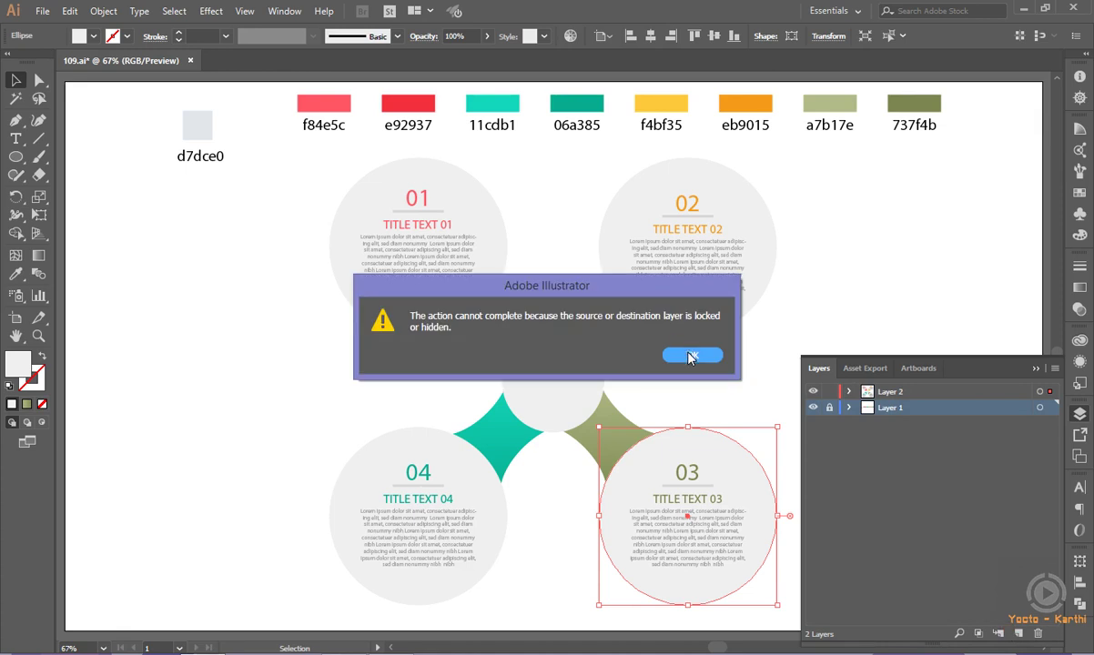
left_click(690, 356)
left_click(1019, 634)
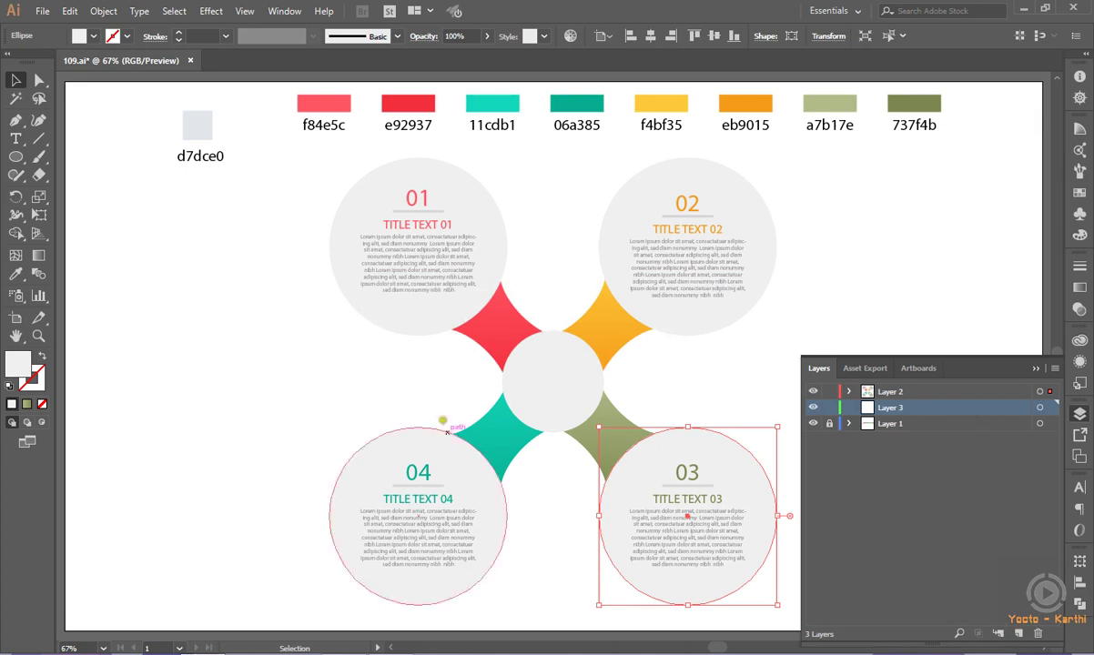
left_click(152, 241)
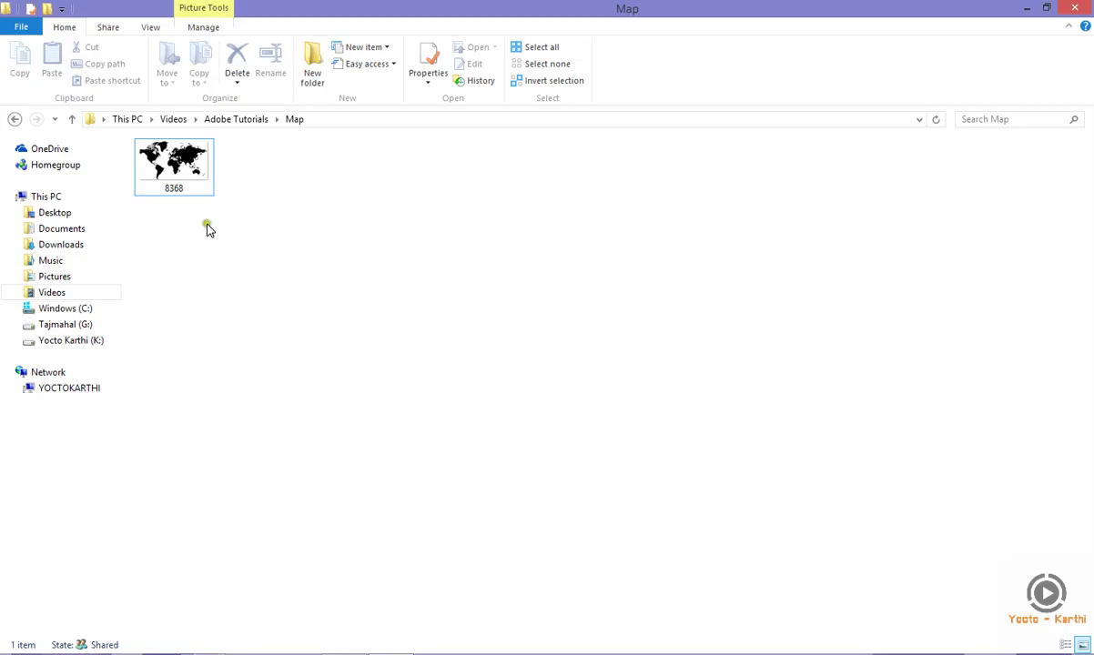
left_click_drag(188, 178, 225, 628)
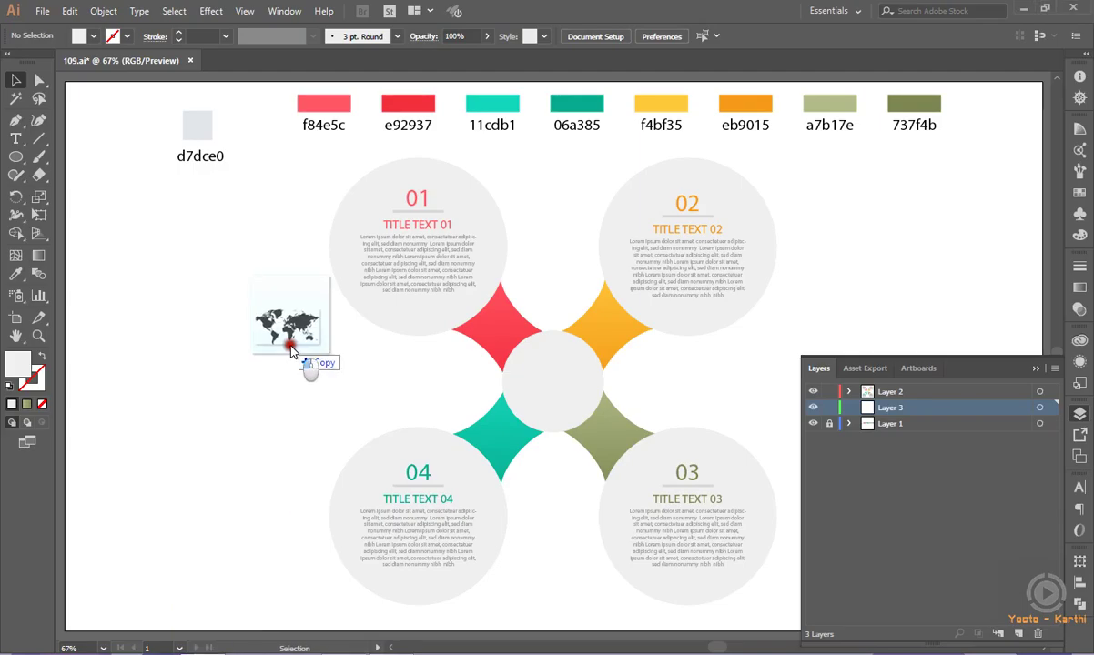
left_click_drag(226, 628, 290, 351)
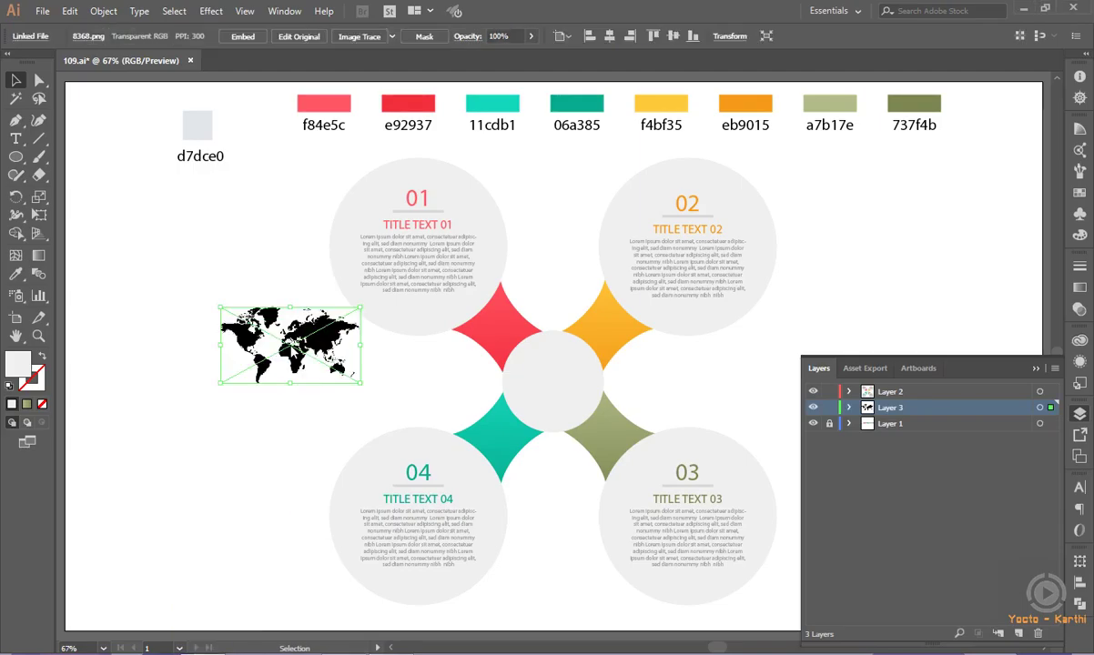
Step: Center the world map horizontally and vertically on the artboard, then enlarge it to cover the artboard
left_click(607, 36)
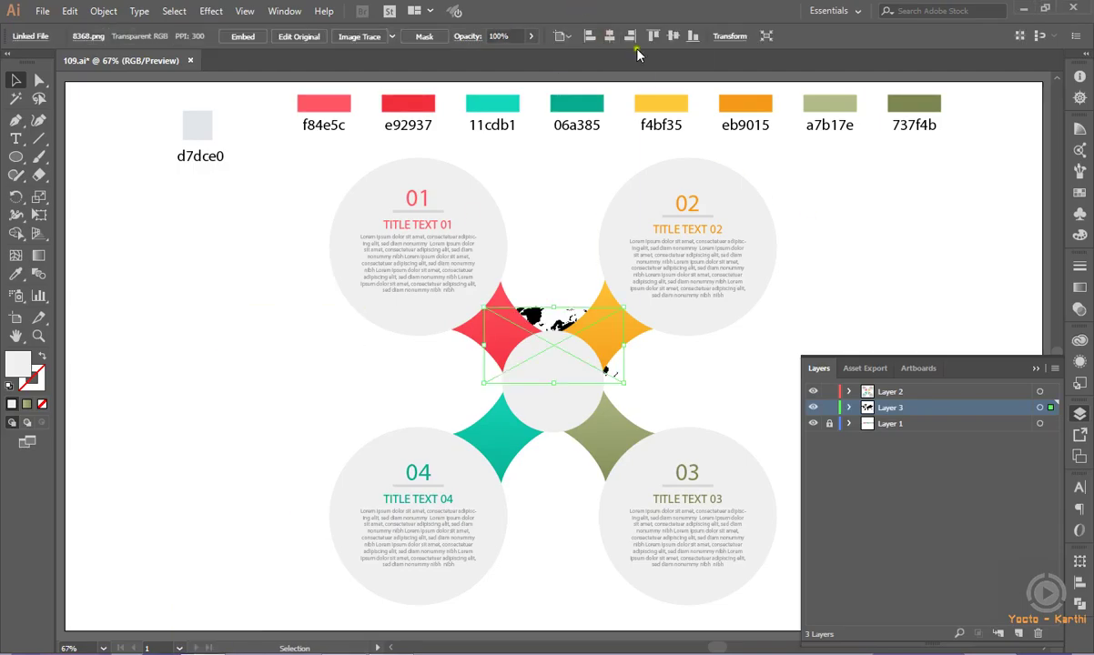
left_click(673, 36)
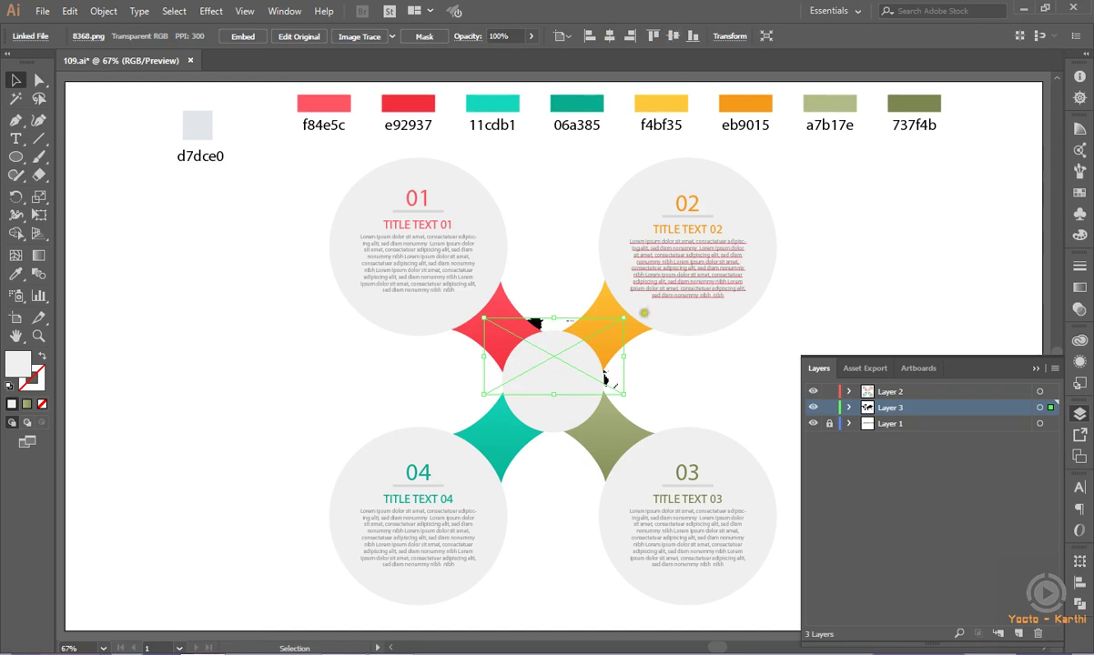
key("ctrl+minus")
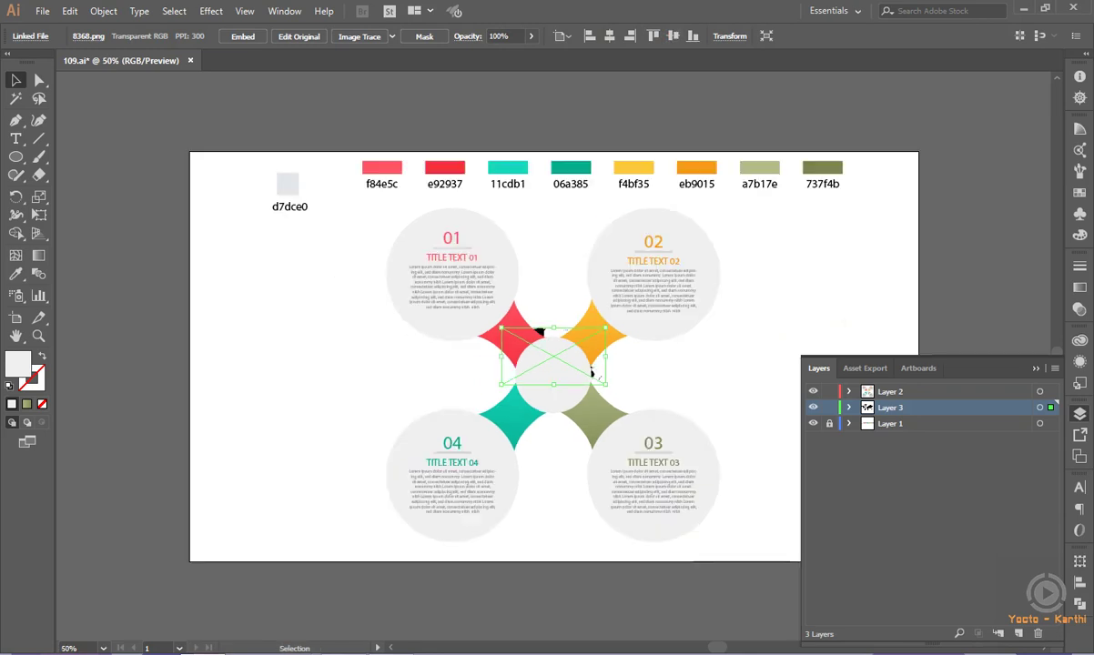
left_click(1035, 368)
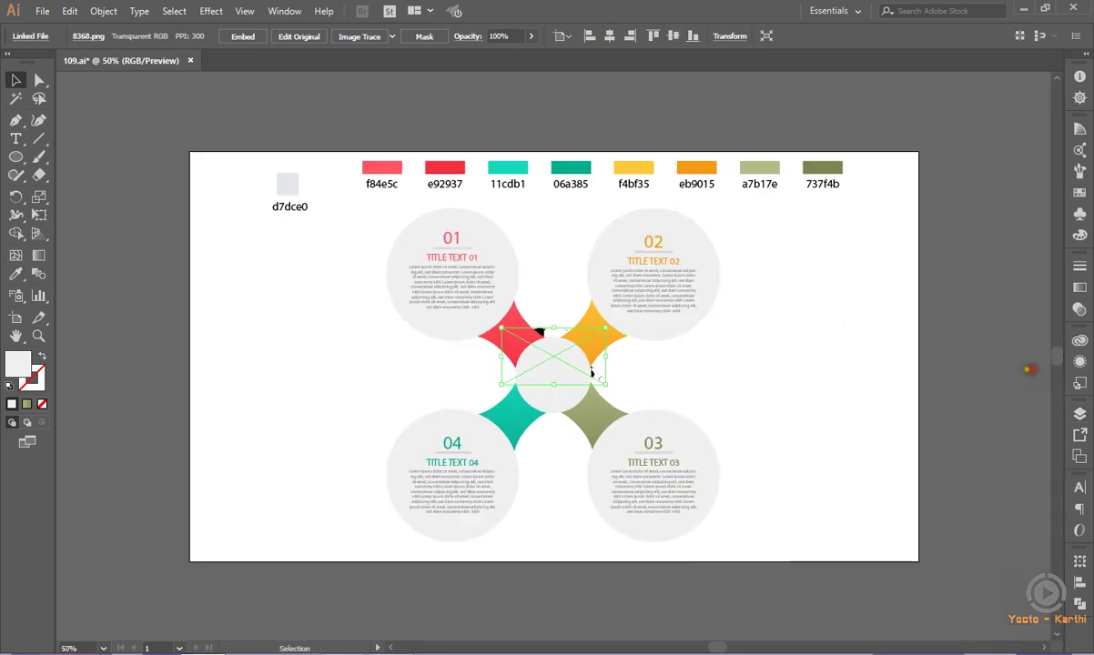
left_click_drag(604, 330, 940, 146)
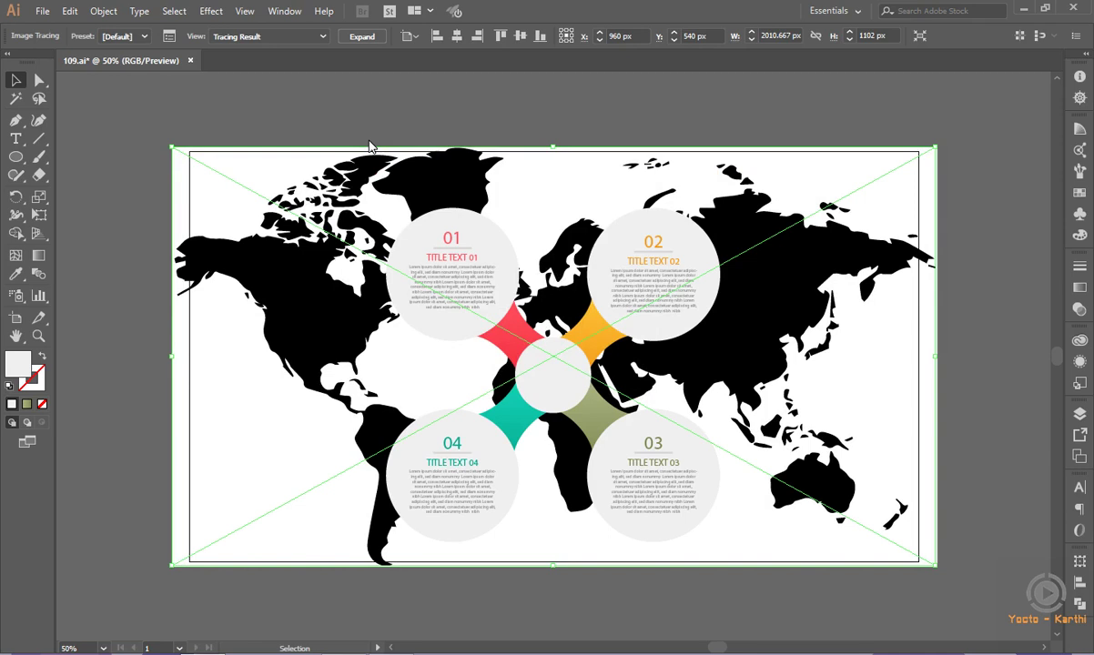
Step: Expand the traced map into paths and give it a gradient with a white left stop
left_click(360, 37)
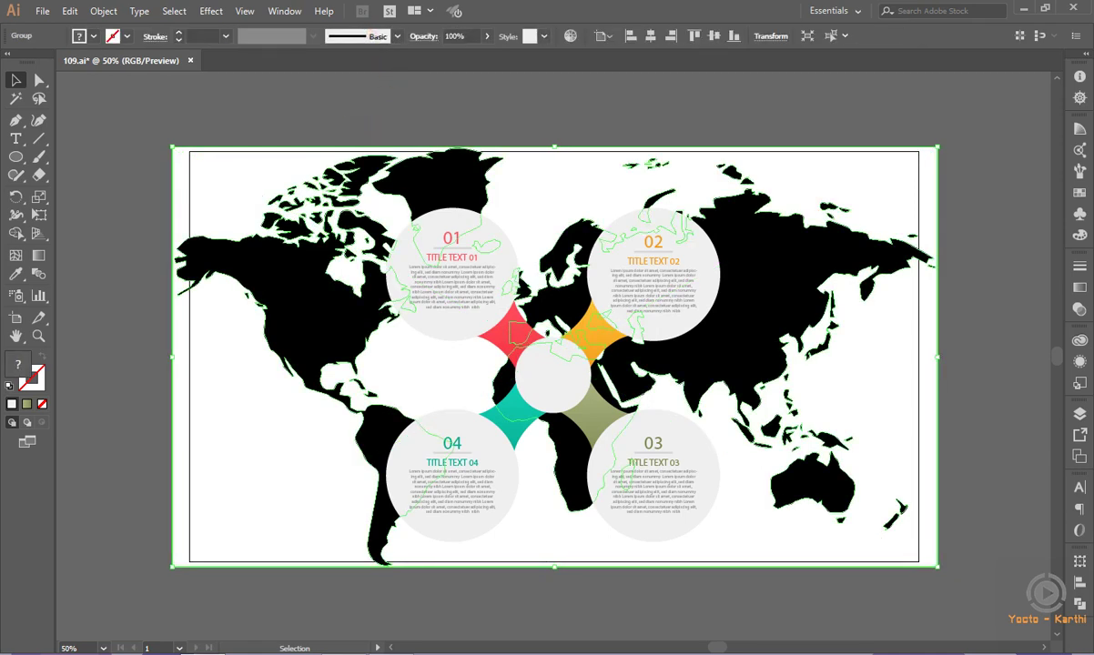
left_click(27, 404)
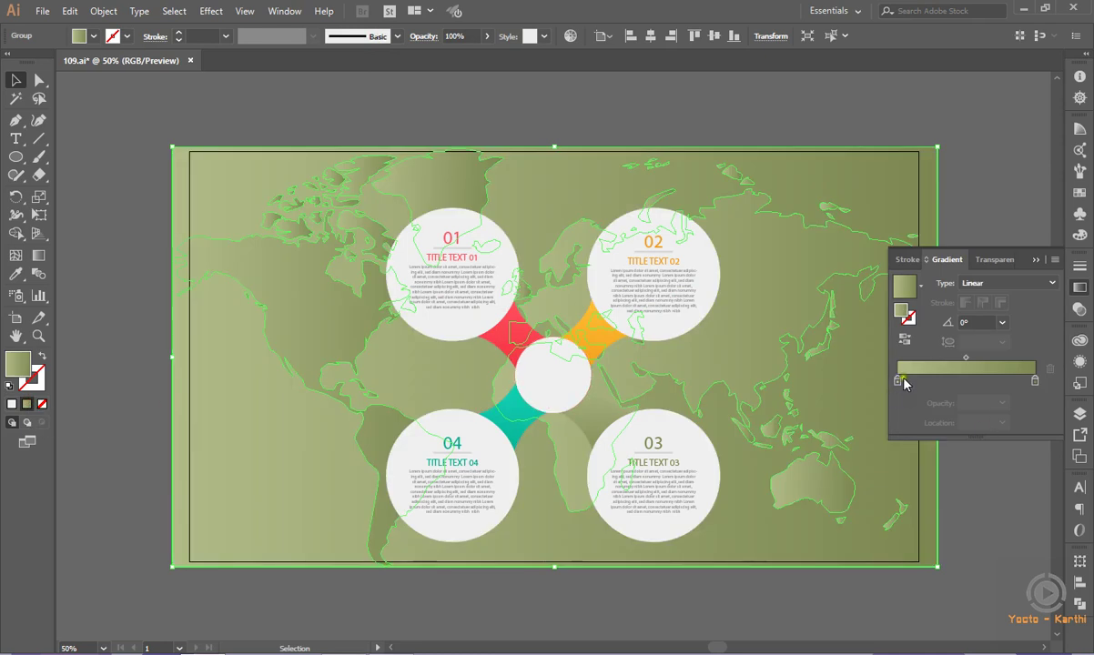
double_click(898, 381)
left_click(836, 461)
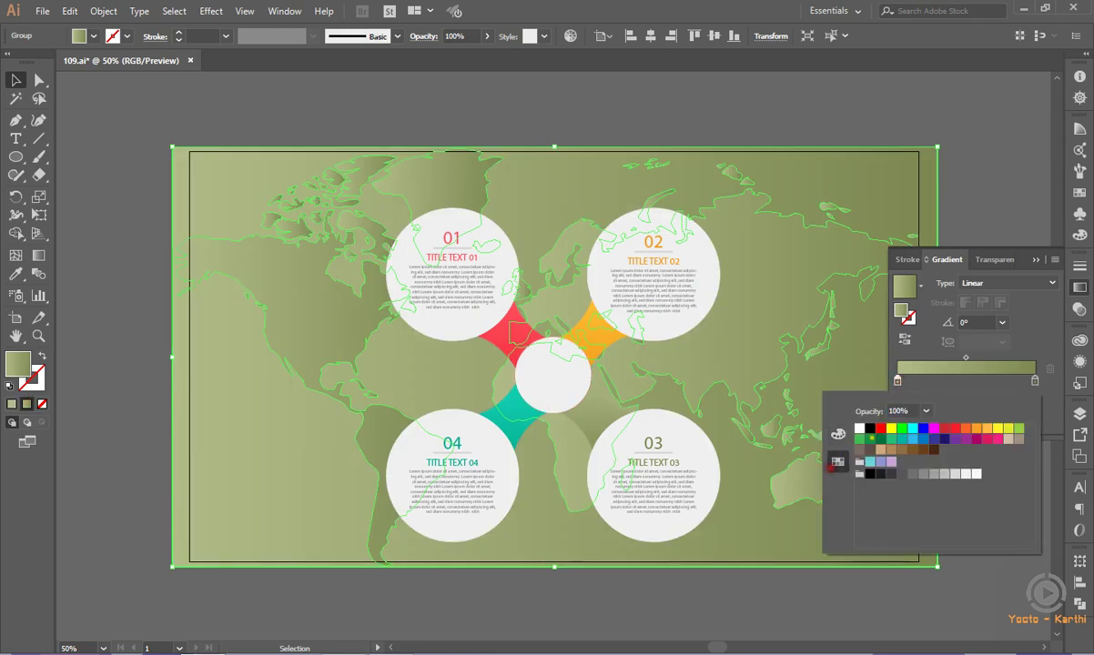
left_click(860, 427)
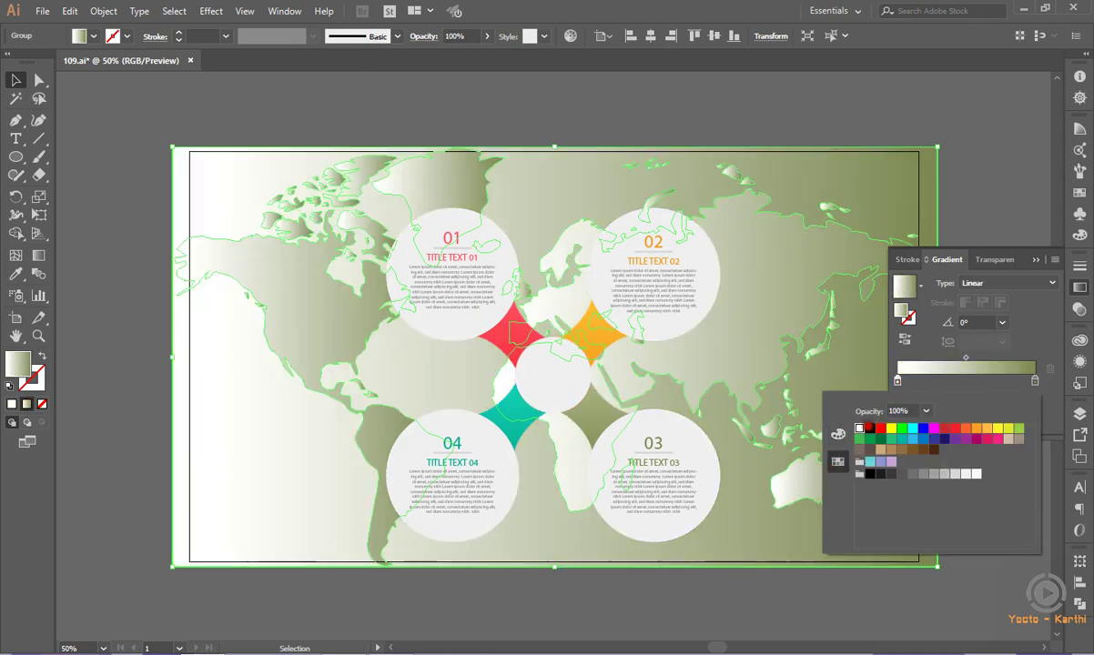
Step: Set the gradient's right stop to light grey D7DCE0, then deselect to preview
double_click(1035, 380)
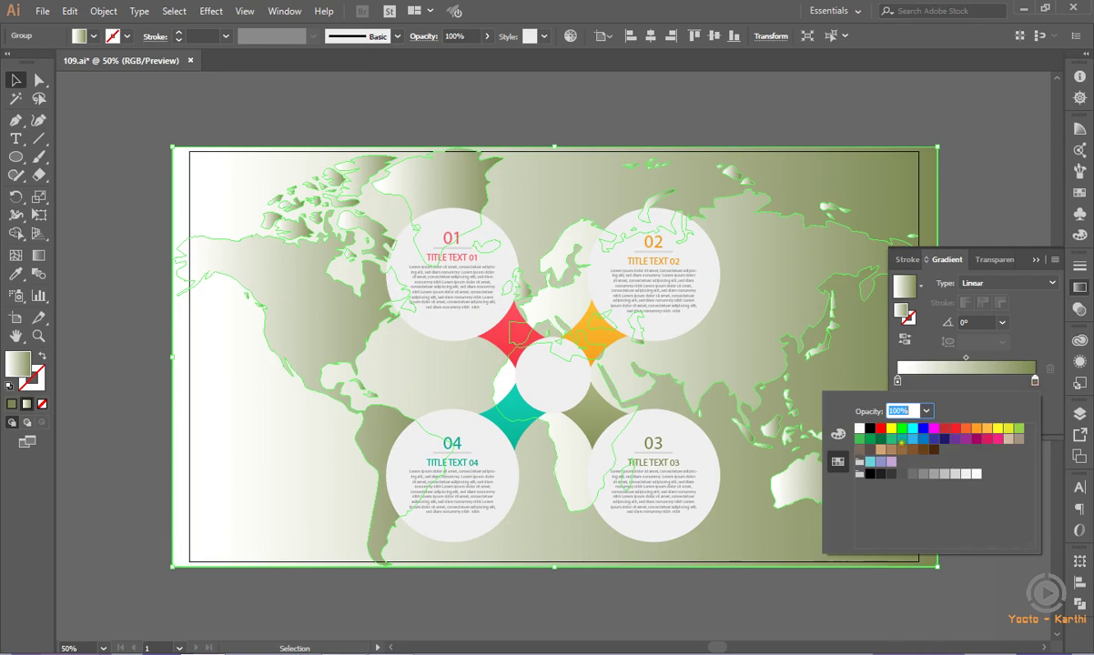
left_click(839, 434)
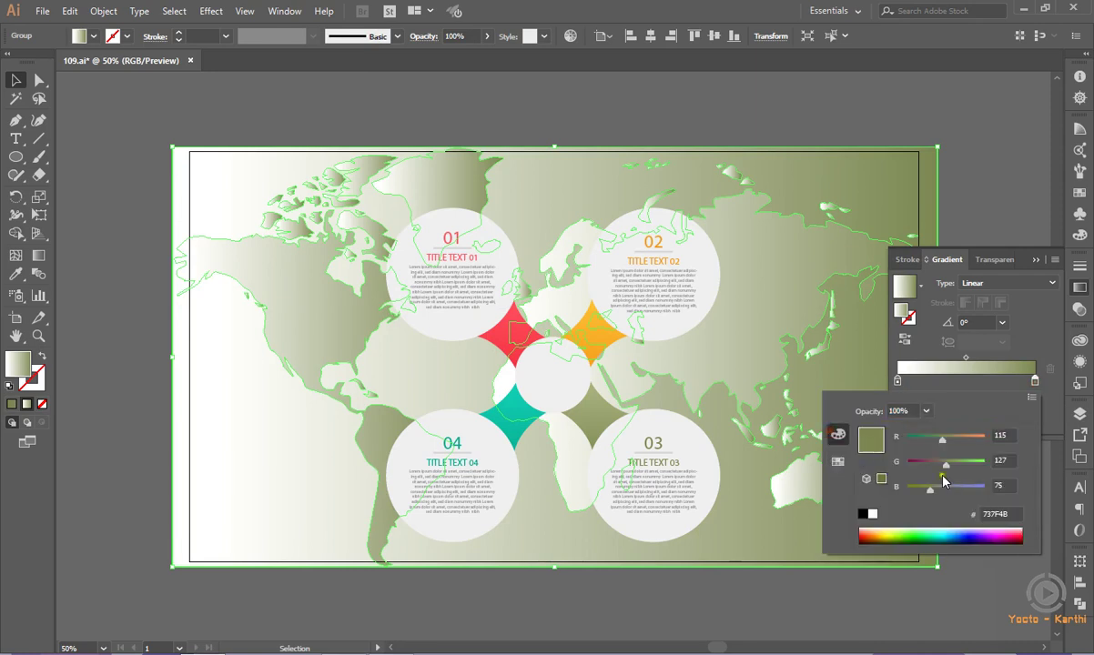
left_click(1002, 514)
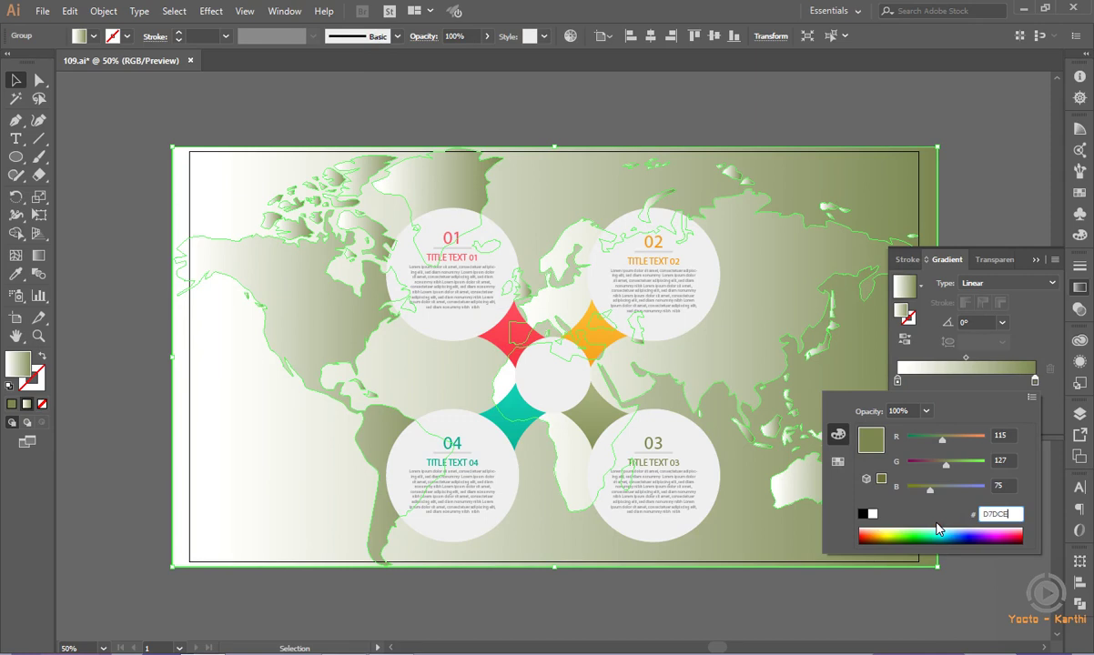
type("0")
key("Return")
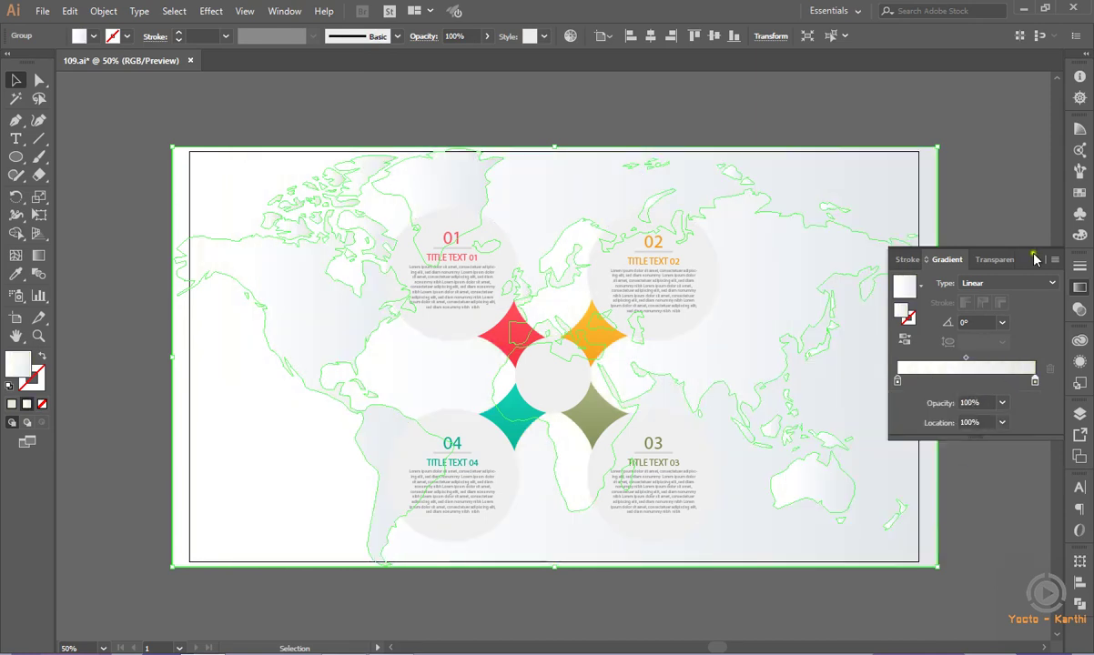
left_click(1033, 256)
left_click(997, 359)
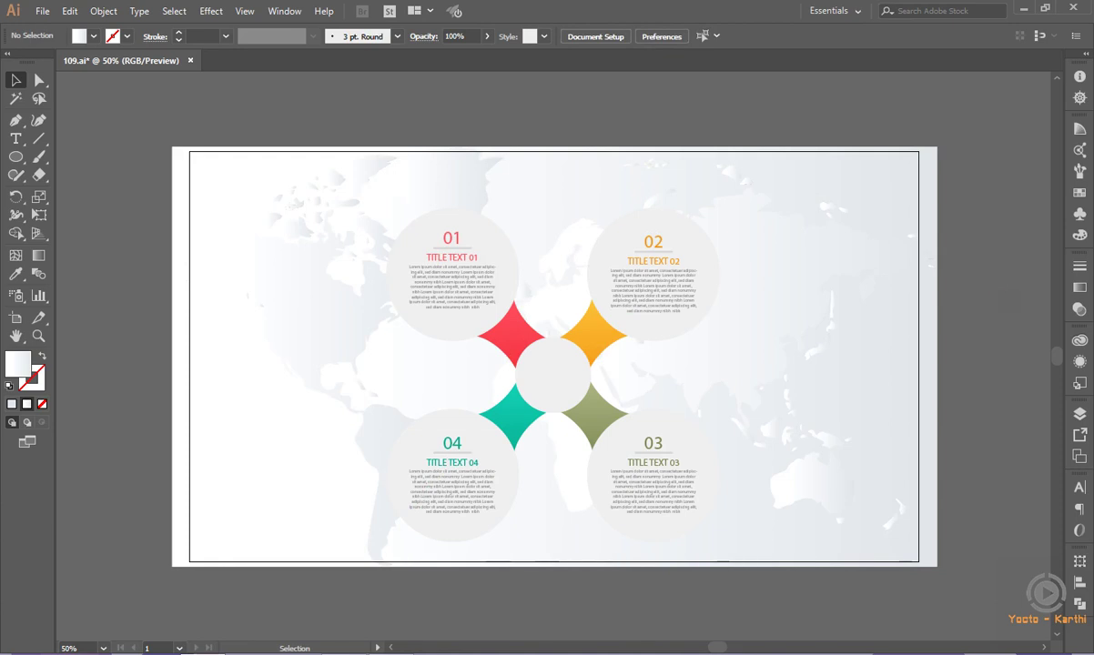
Step: Draw a 1920 × 1080 px rectangle and centre it horizontally on the artboard
left_click(1079, 413)
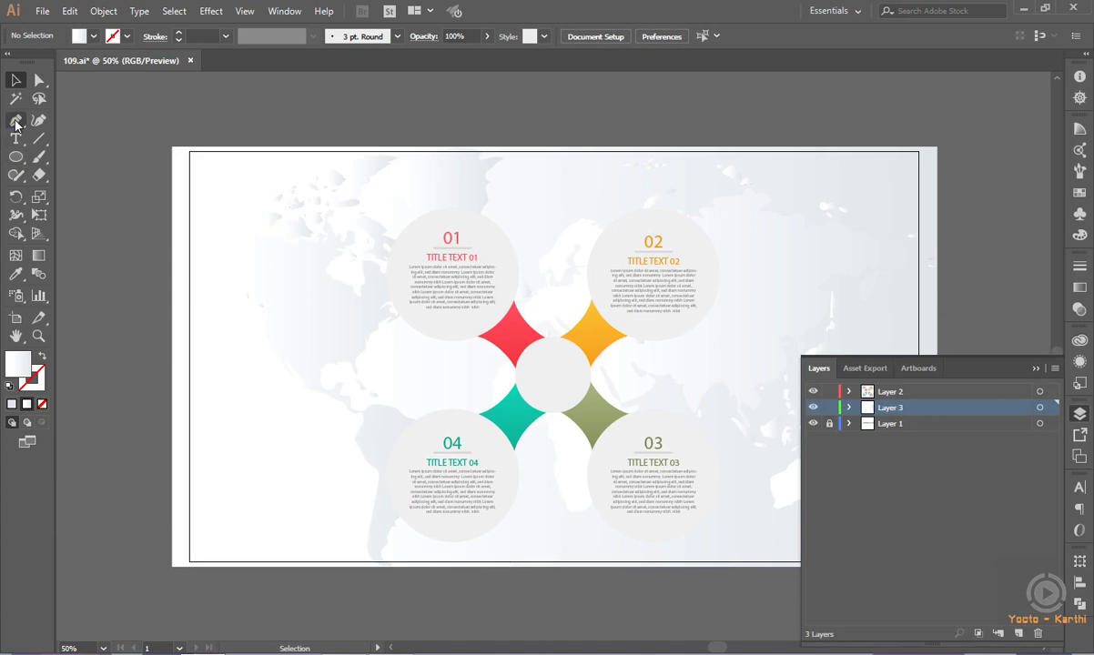
left_click(16, 156)
left_click(63, 156)
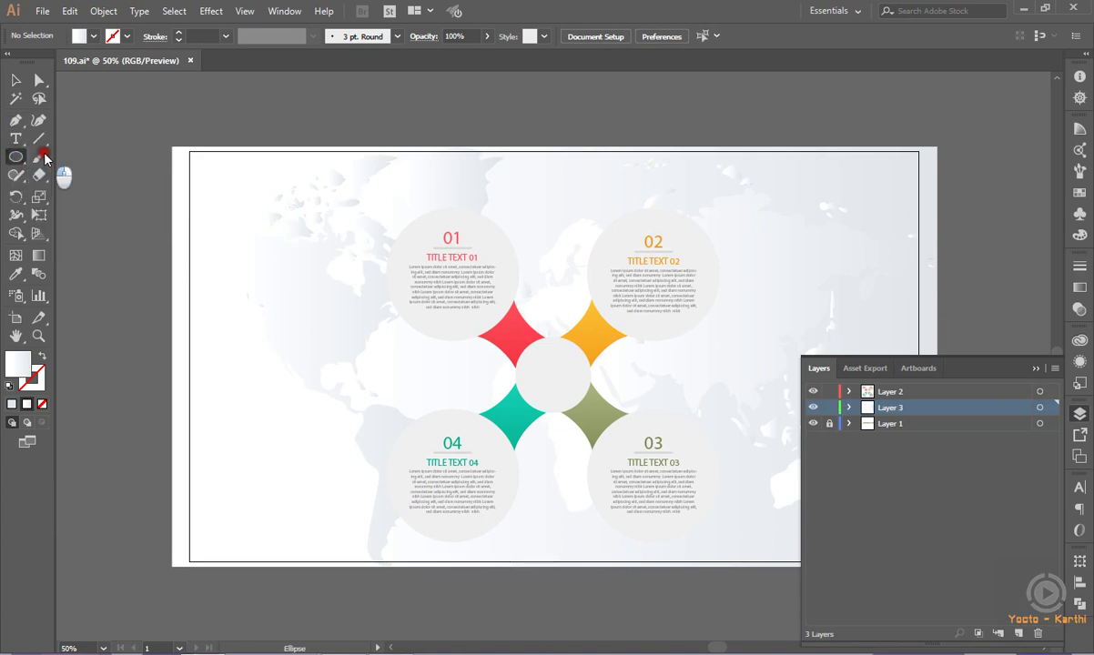
left_click(253, 191)
type("1920")
key("Tab")
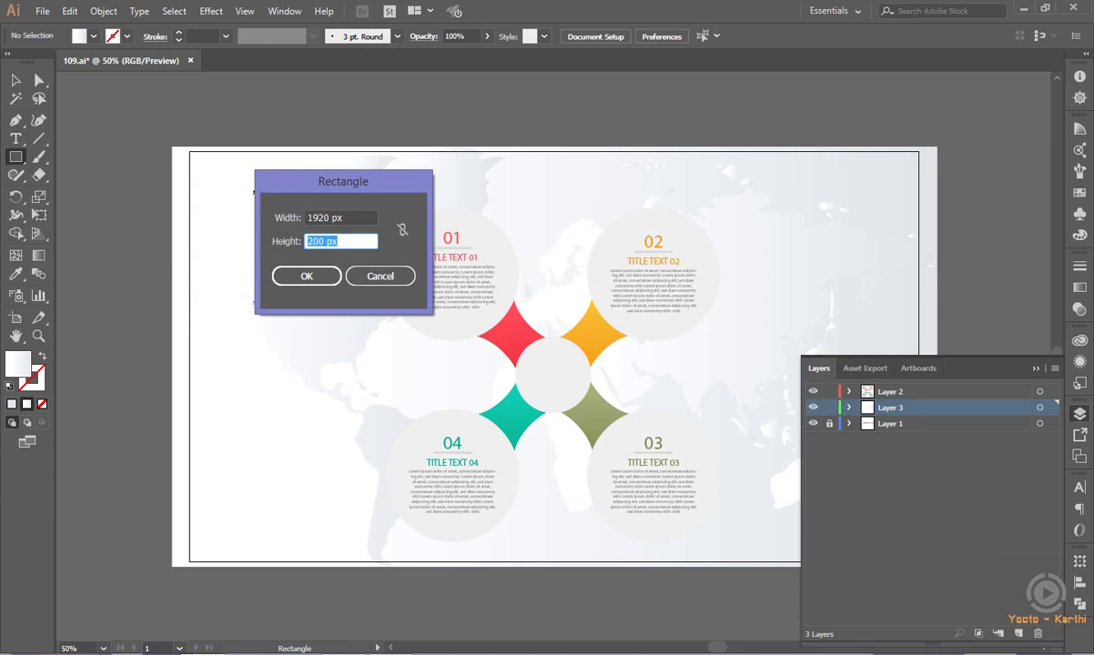
type("1080")
key("Return")
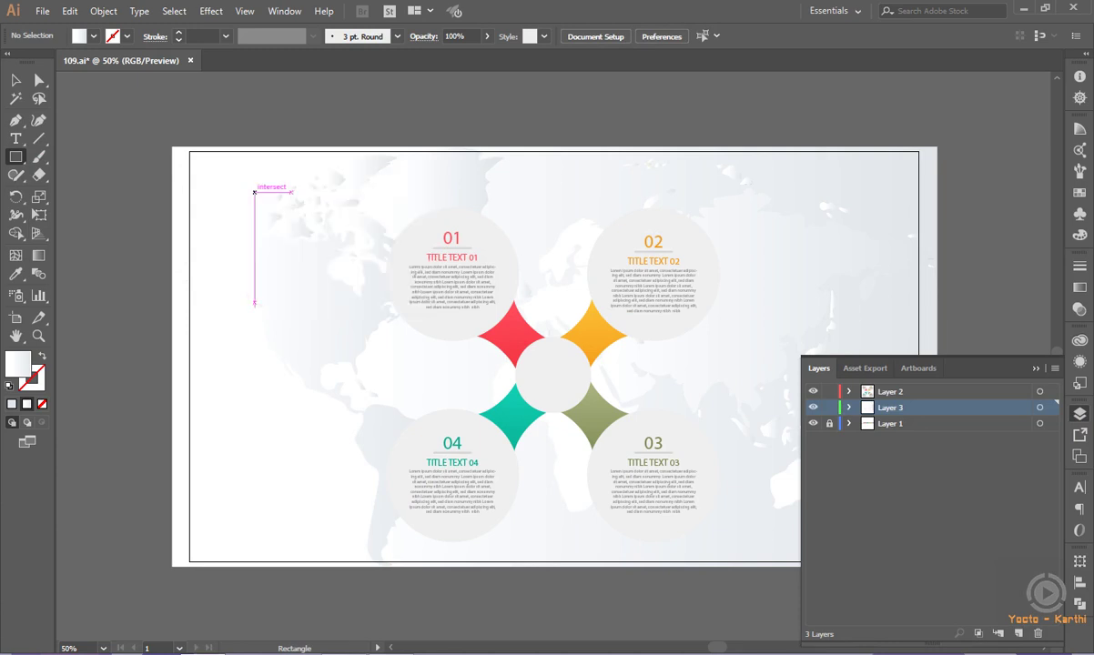
left_click(651, 37)
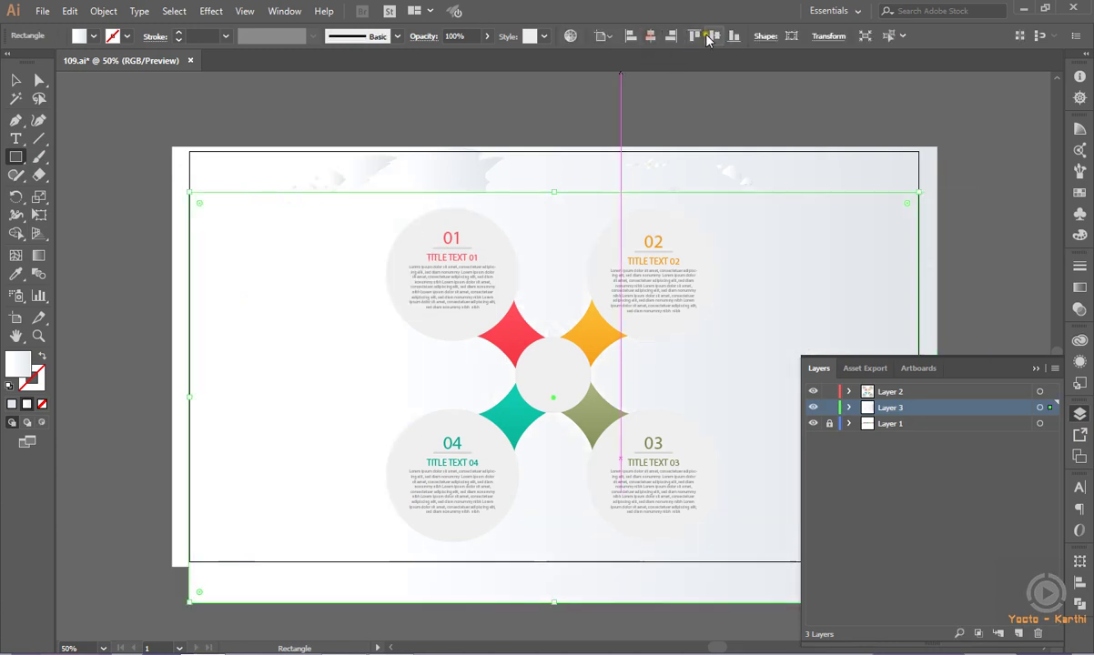
Step: Centre the rectangle vertically, try clipping with it below the map, then undo
left_click(714, 36)
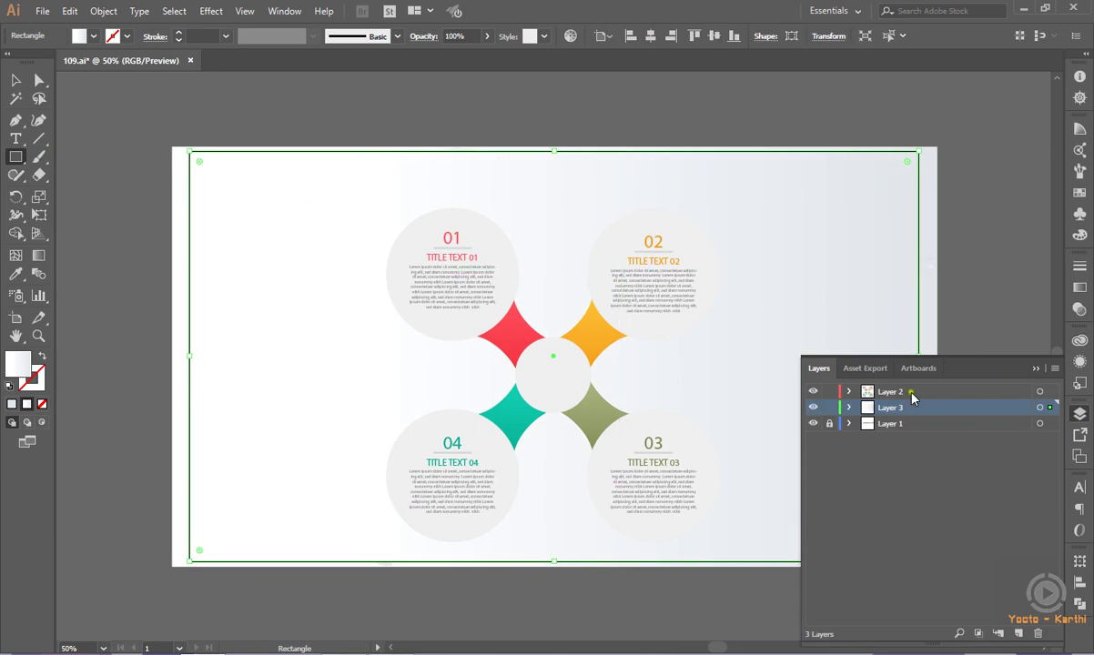
left_click(848, 408)
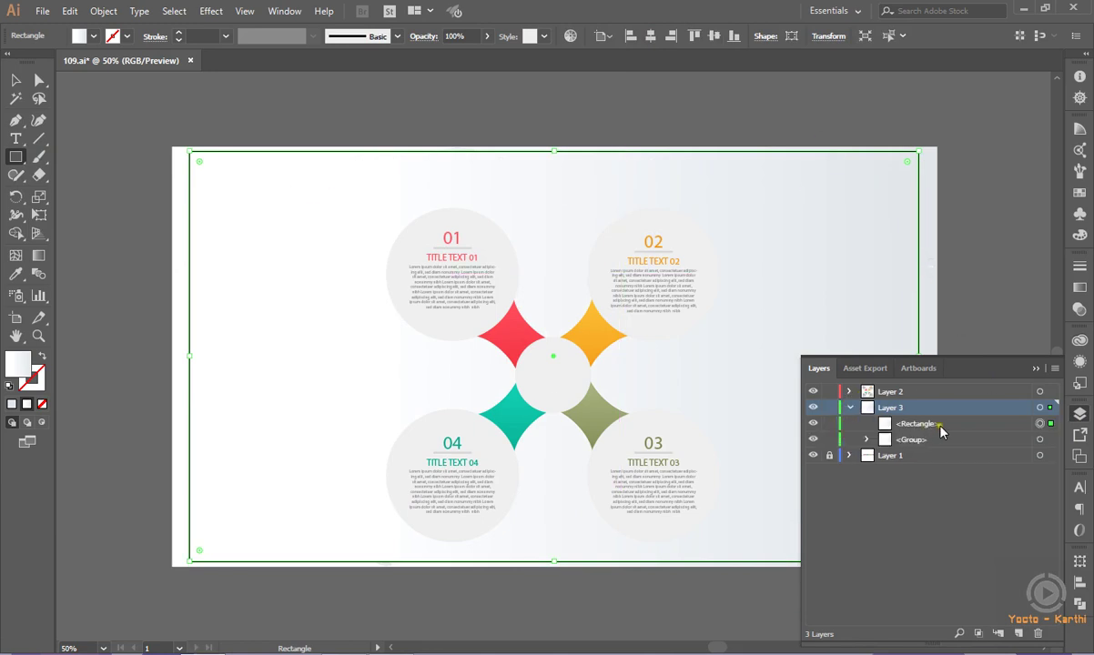
left_click(939, 426)
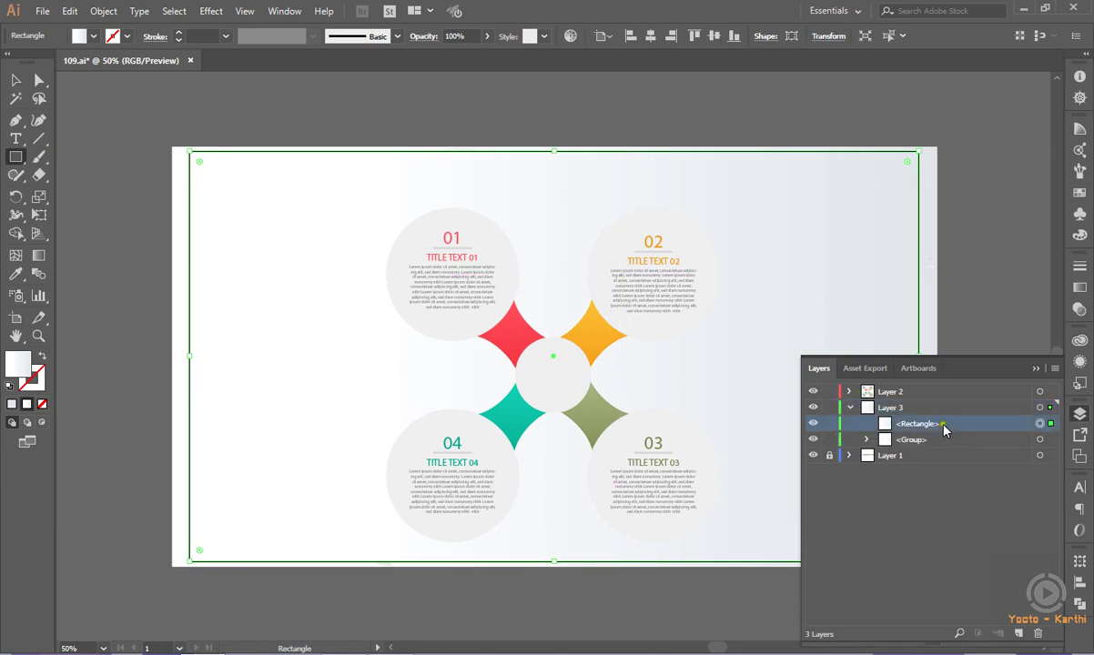
left_click_drag(944, 431, 945, 442)
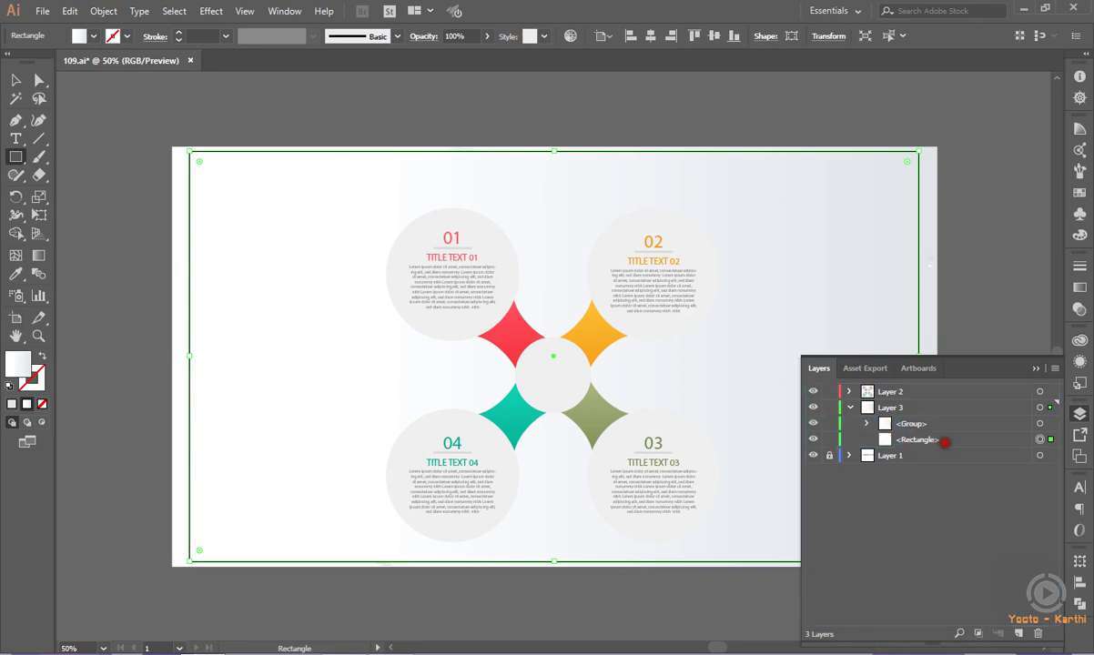
left_click(1039, 423)
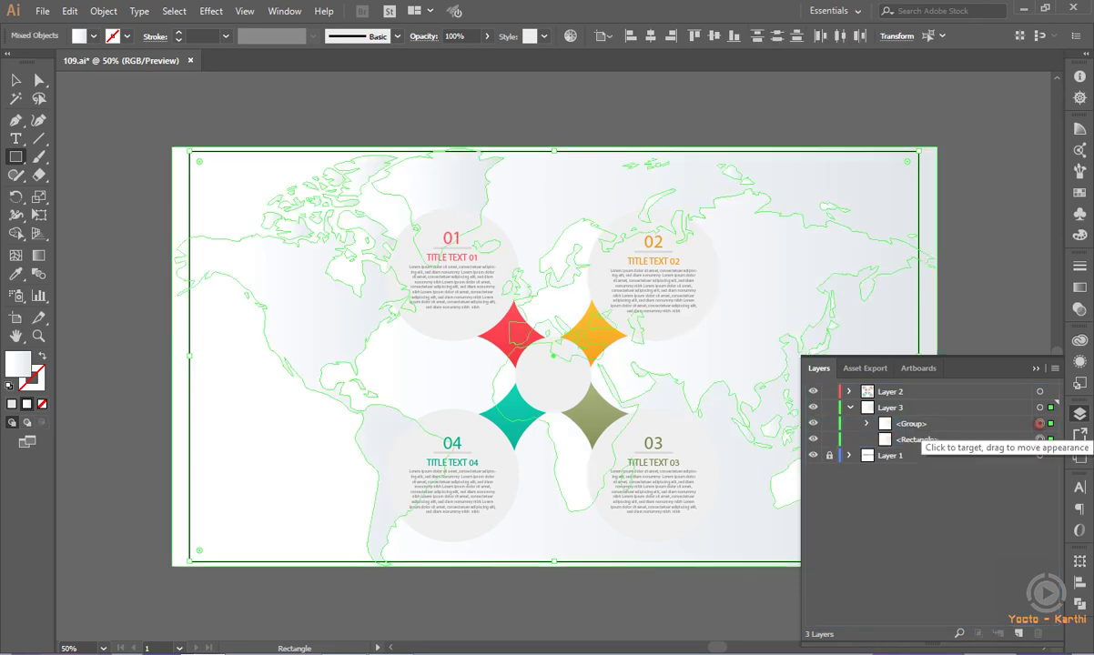
left_click(16, 80)
right_click(225, 238)
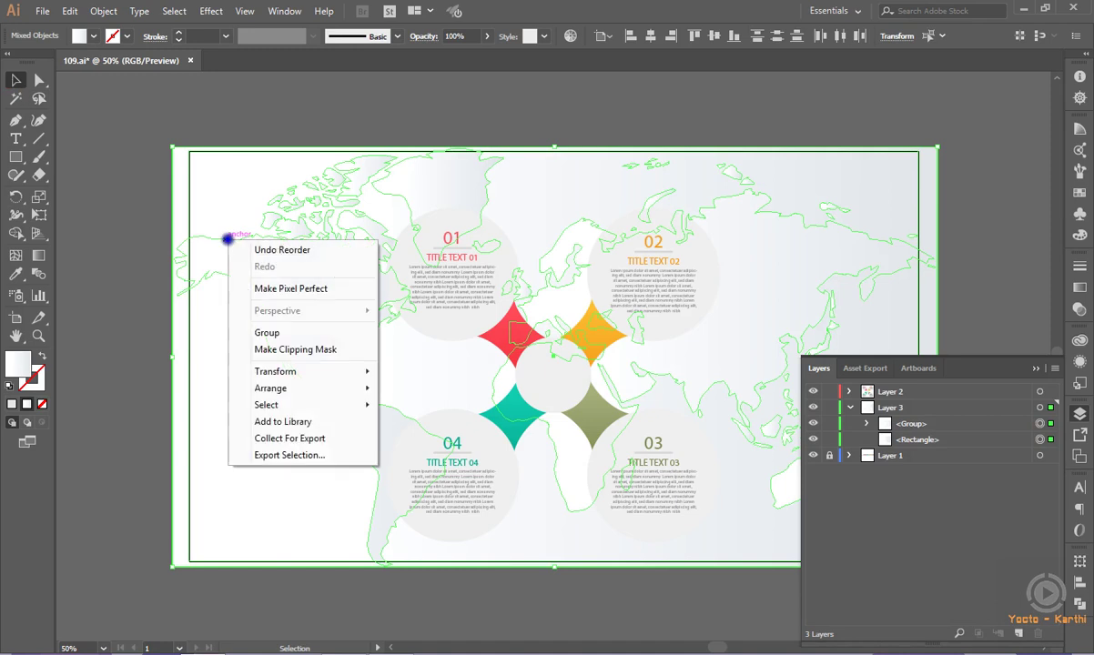
left_click(273, 349)
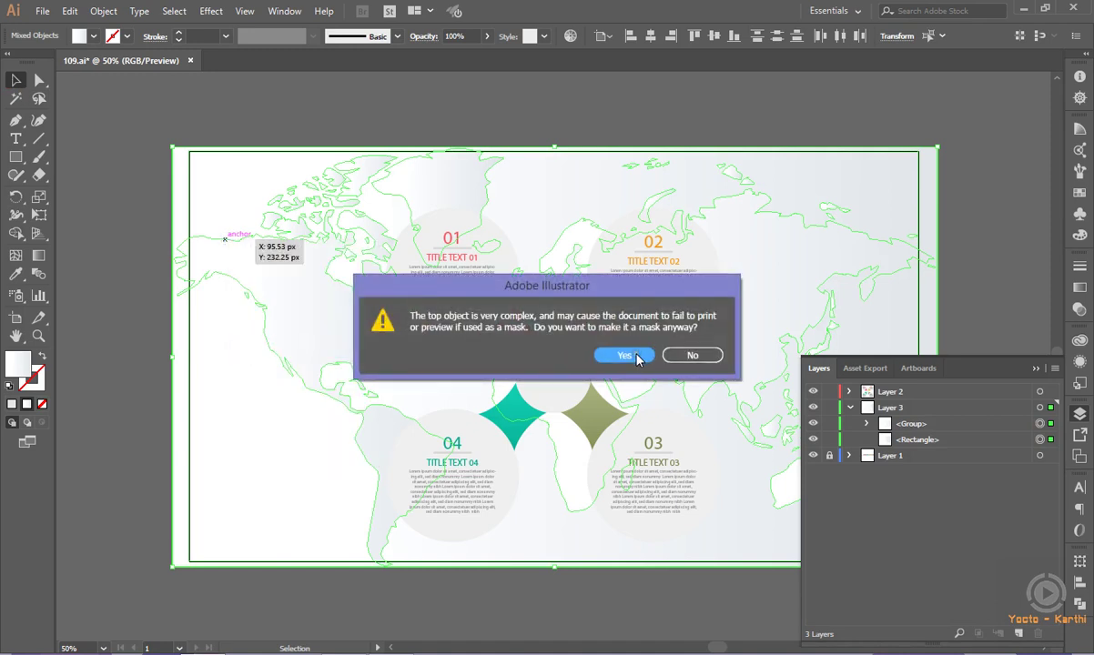
left_click(637, 357)
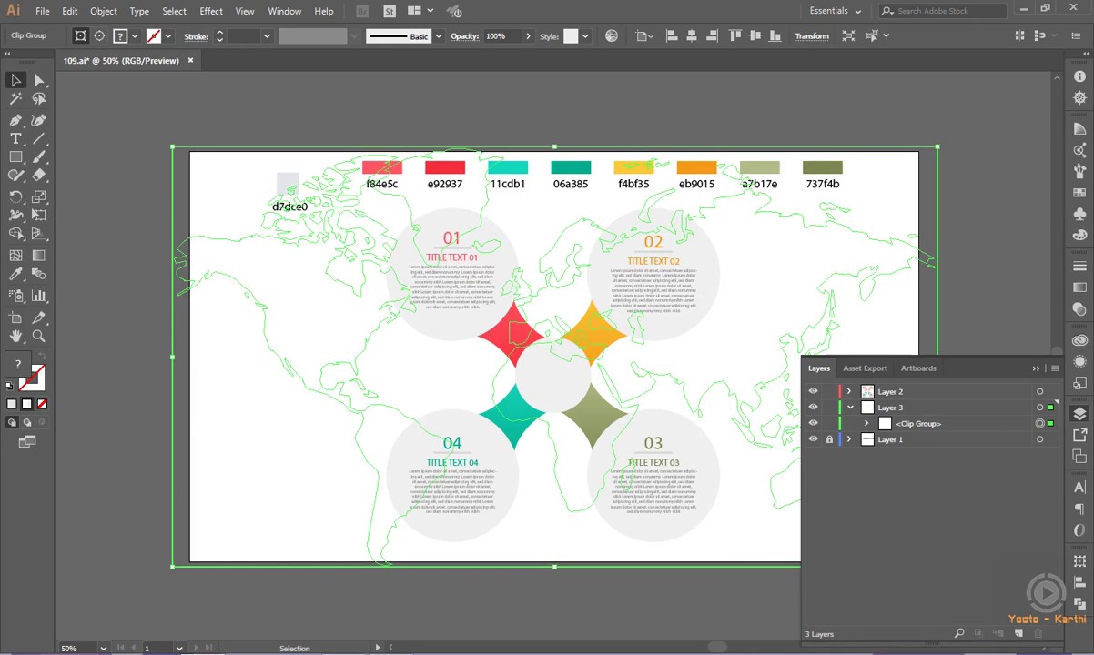
key("ctrl+z")
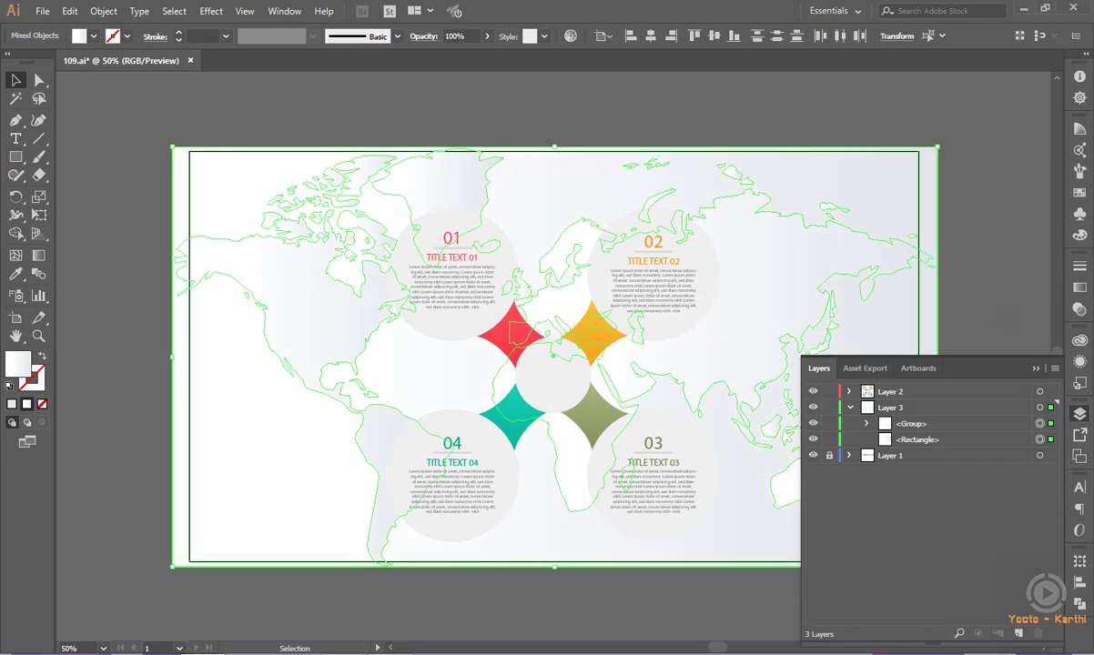
Step: Move the rectangle above the map group and clip the map to it
left_click(999, 306)
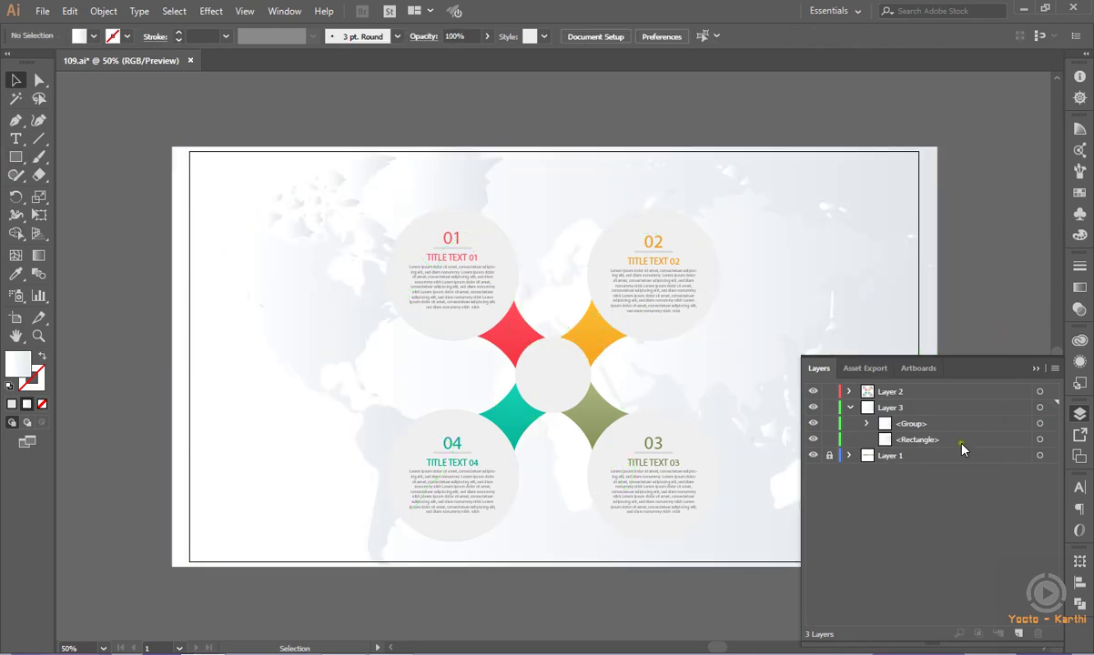
left_click_drag(962, 442, 963, 418)
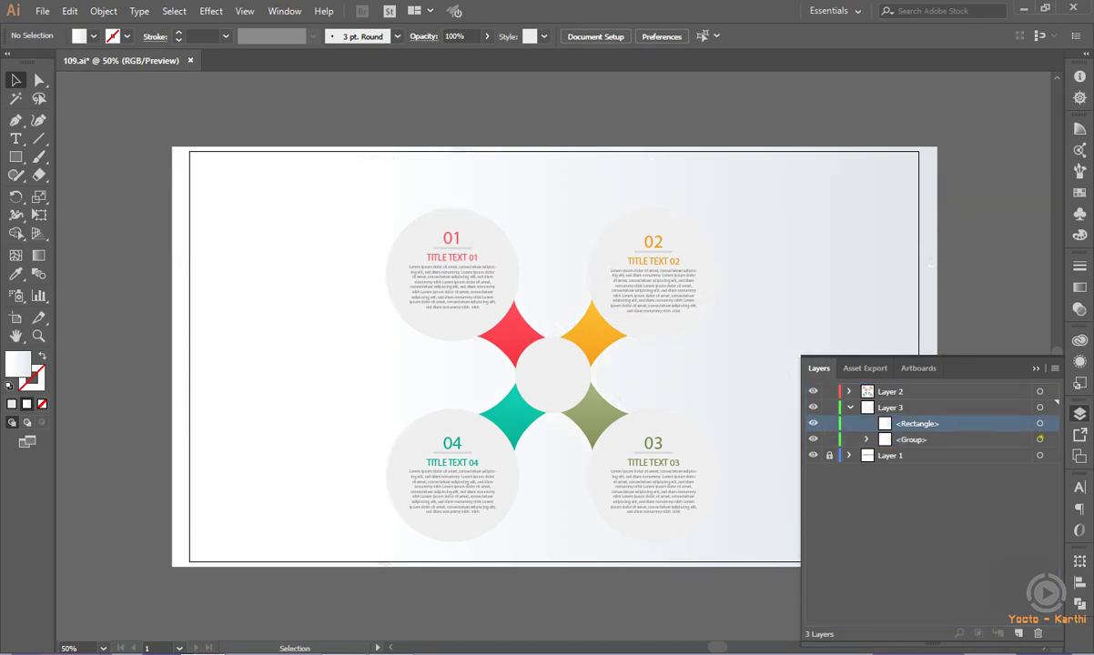
left_click(1041, 439)
left_click(1040, 423, "shift")
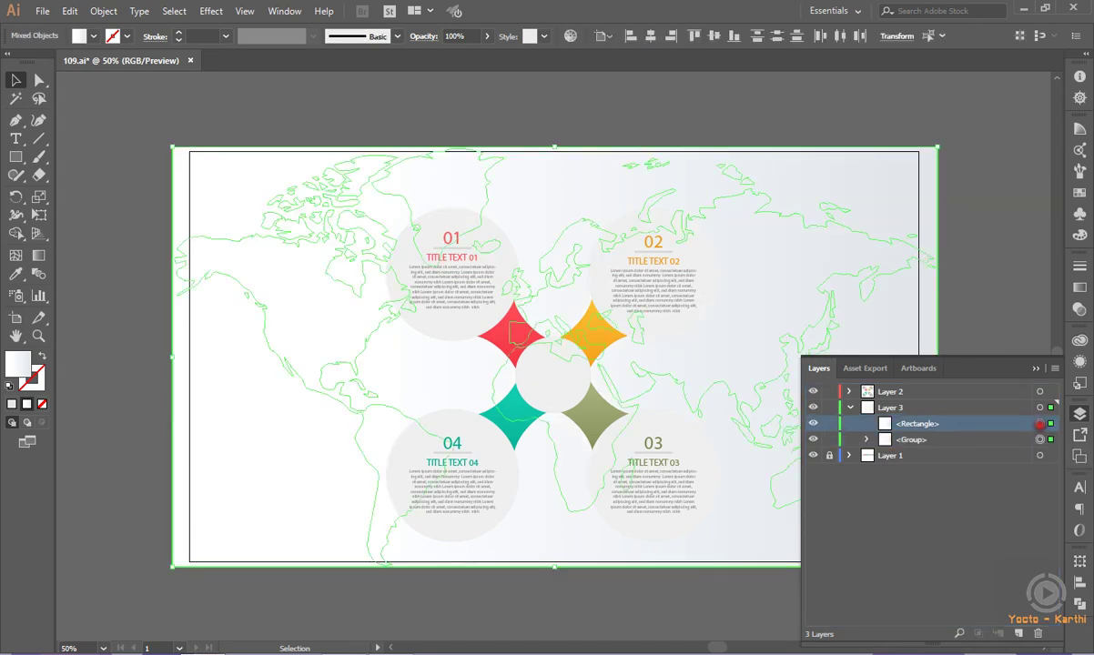
right_click(799, 268)
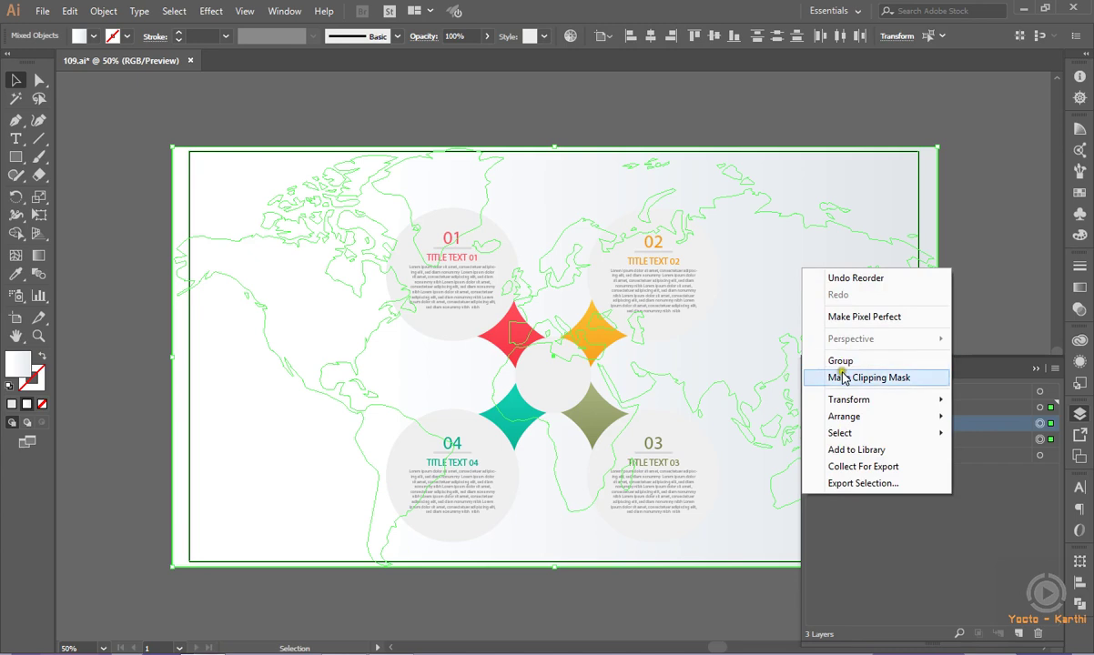
left_click(844, 378)
left_click(953, 275)
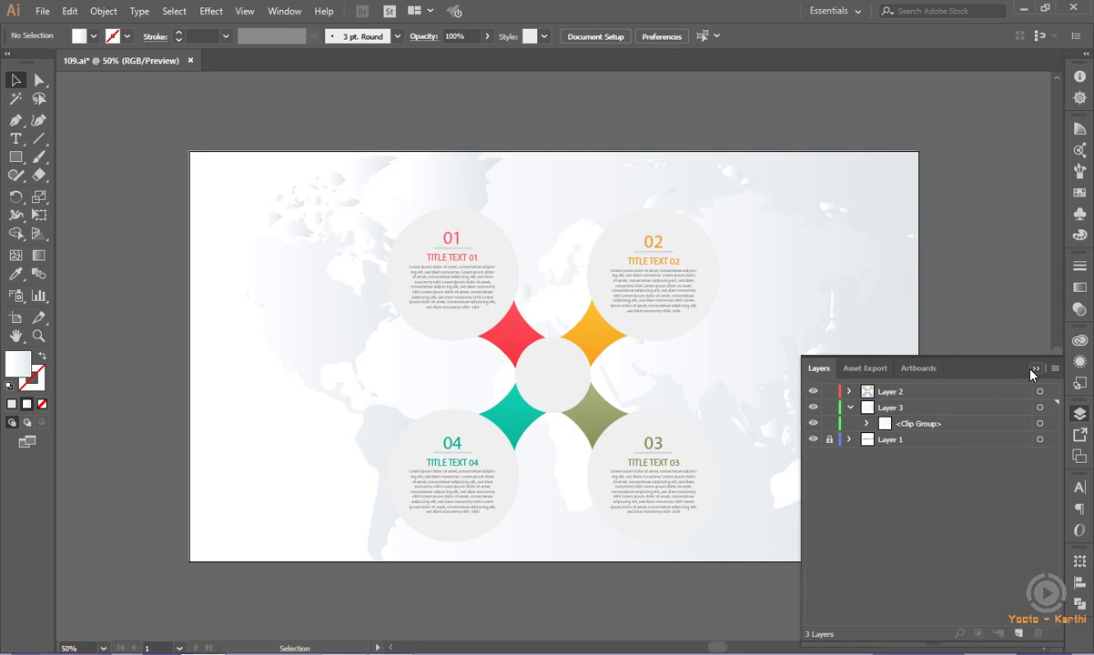
Step: Select the four numbered circles 01–04 in Layer 2 and fill them white
left_click(849, 406)
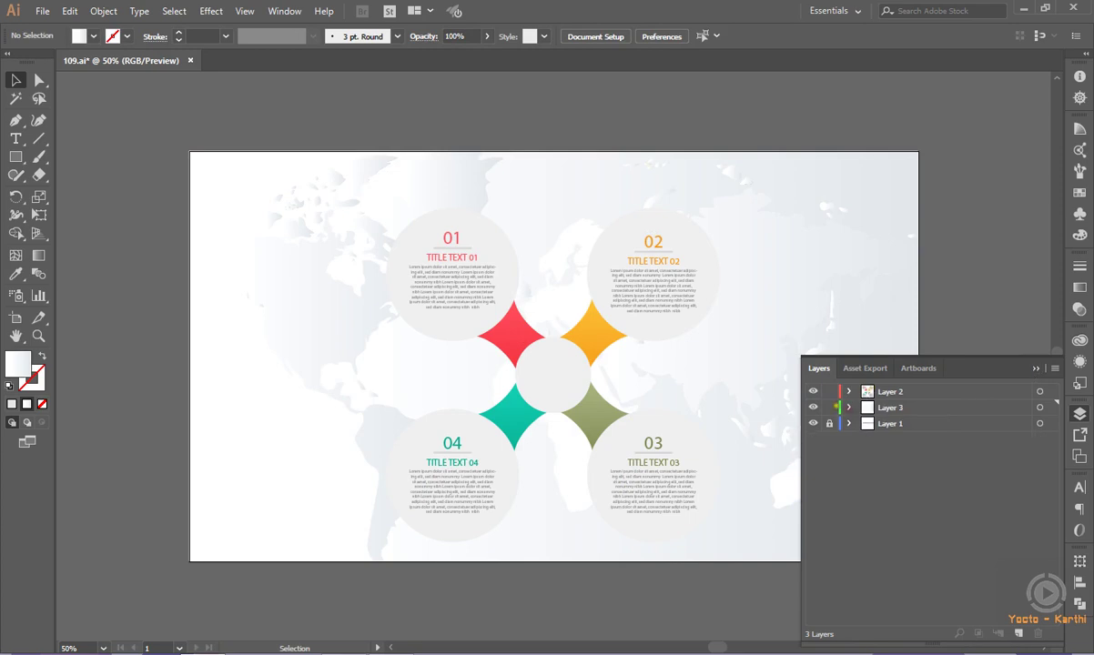
left_click(849, 391)
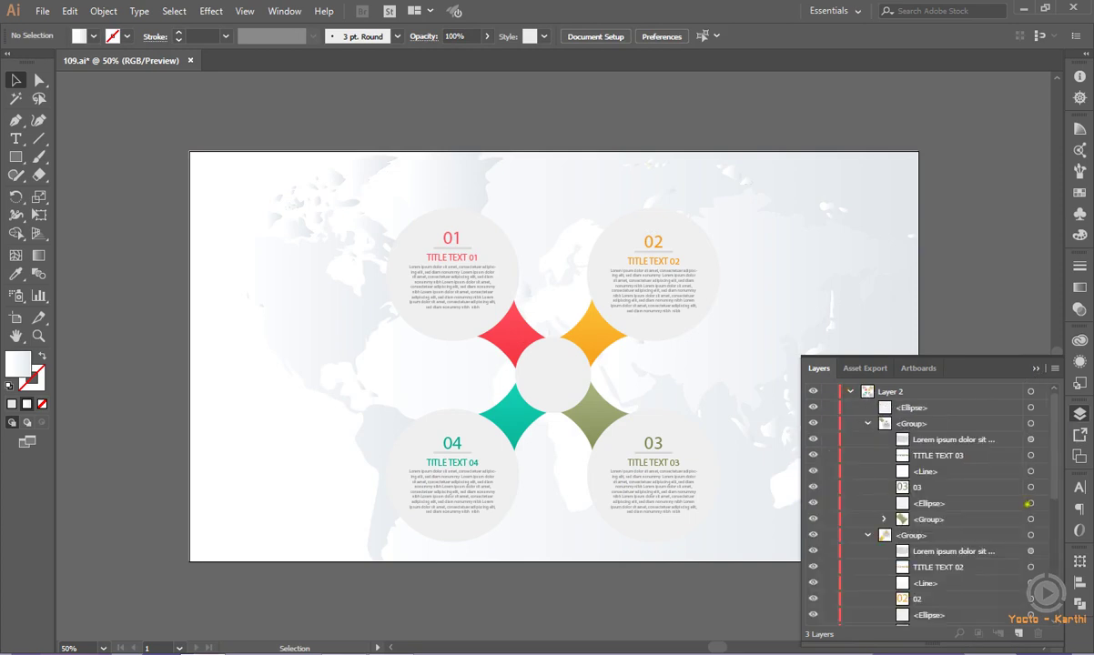
left_click(1029, 503)
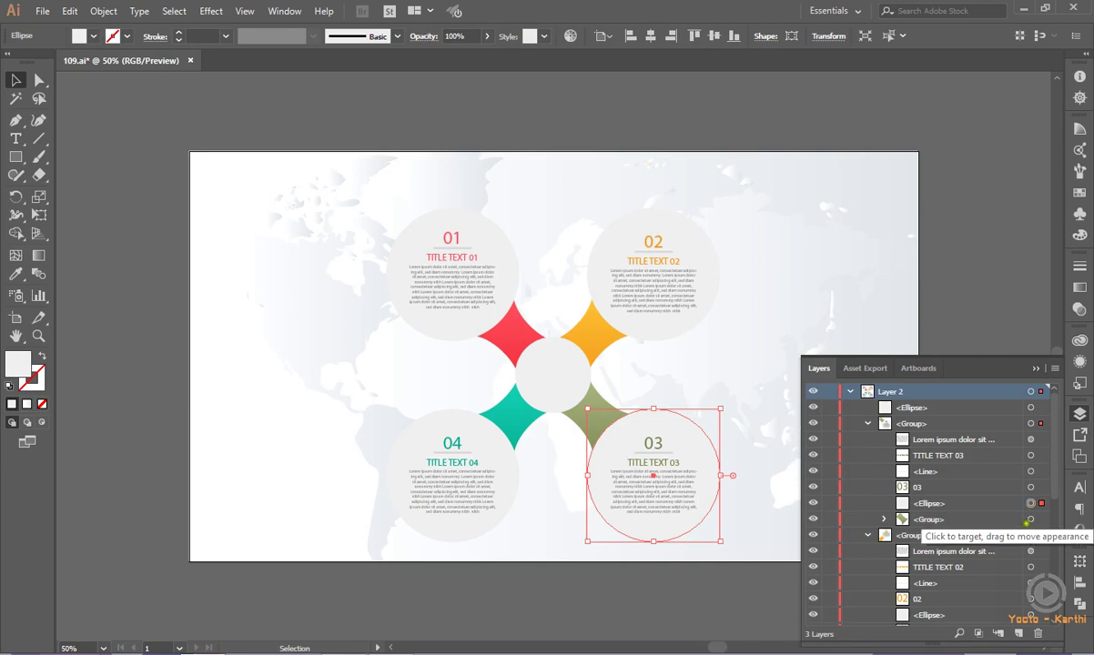
left_click_drag(1030, 507, 1034, 599)
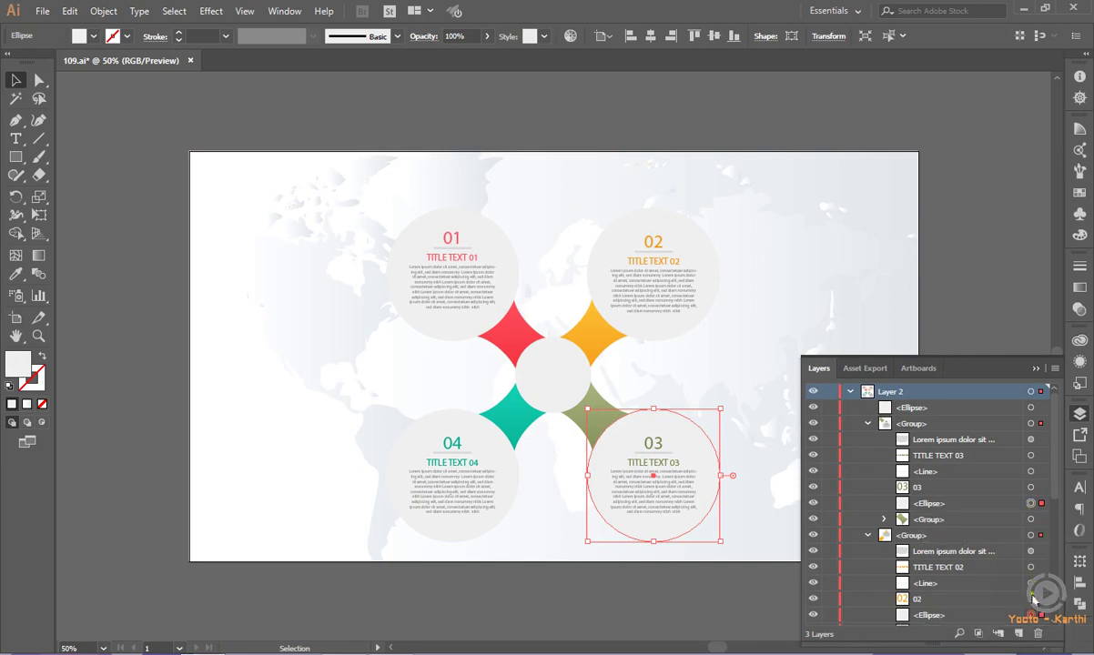
scroll(1027, 505, "down", 5)
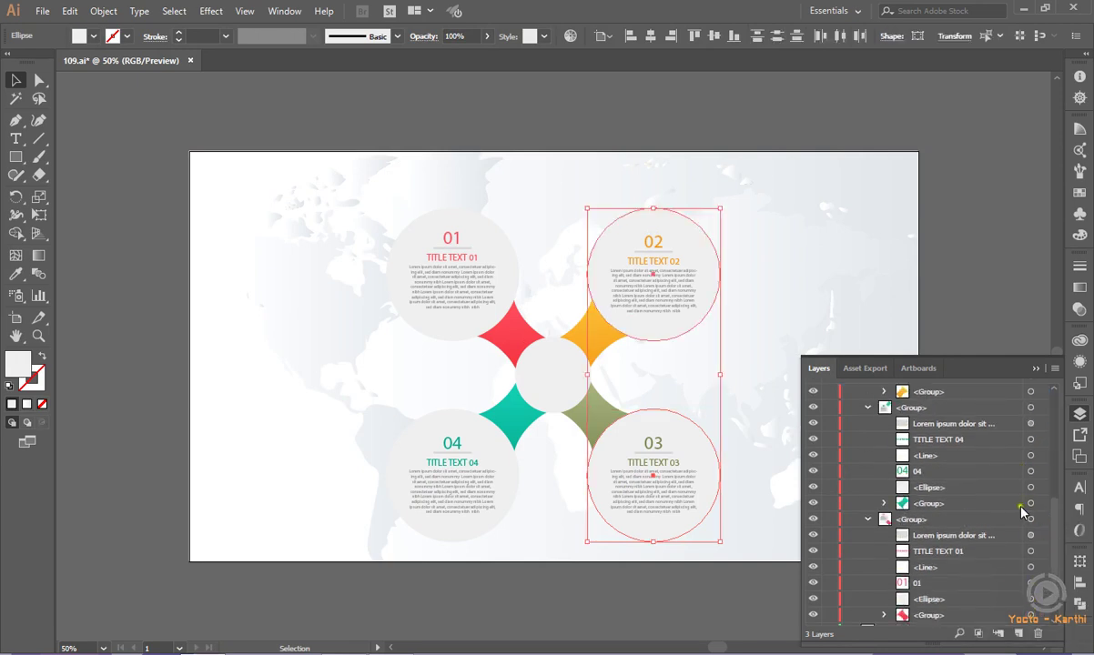
left_click(1030, 487, "shift")
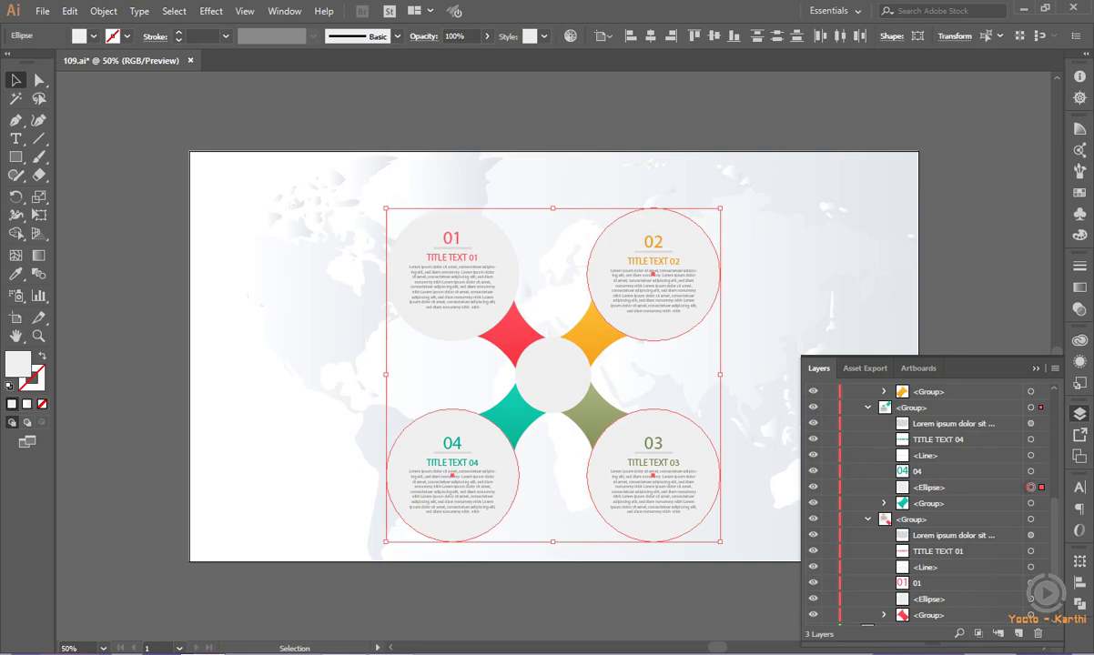
scroll(1033, 510, "down", 1)
left_click(1031, 570, "shift")
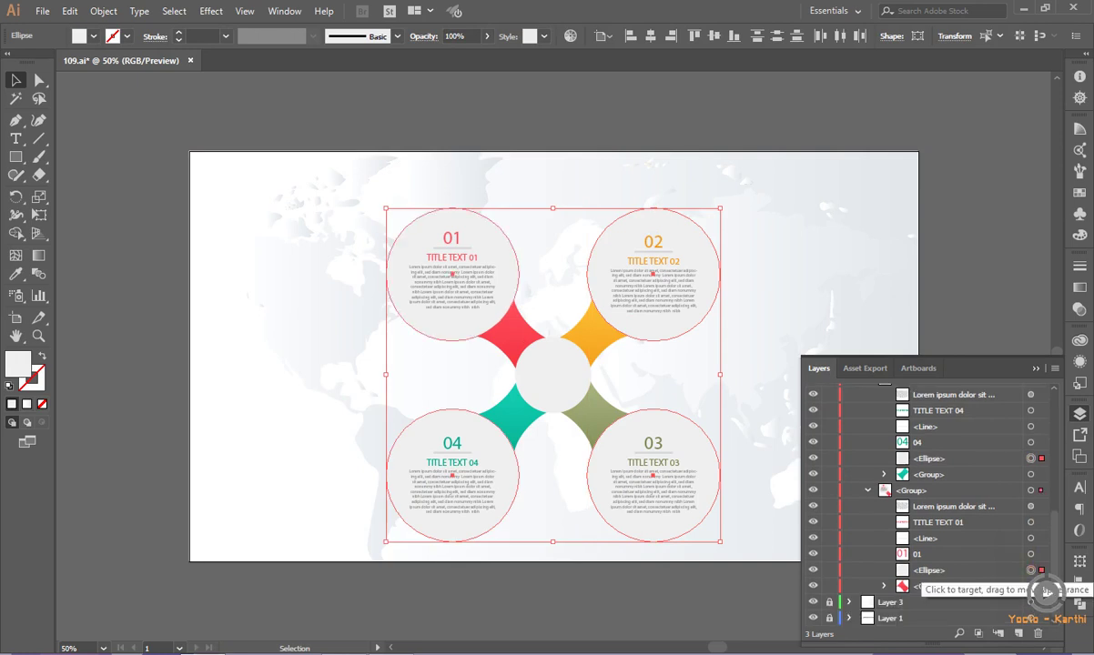
left_click(82, 37)
left_click(31, 62)
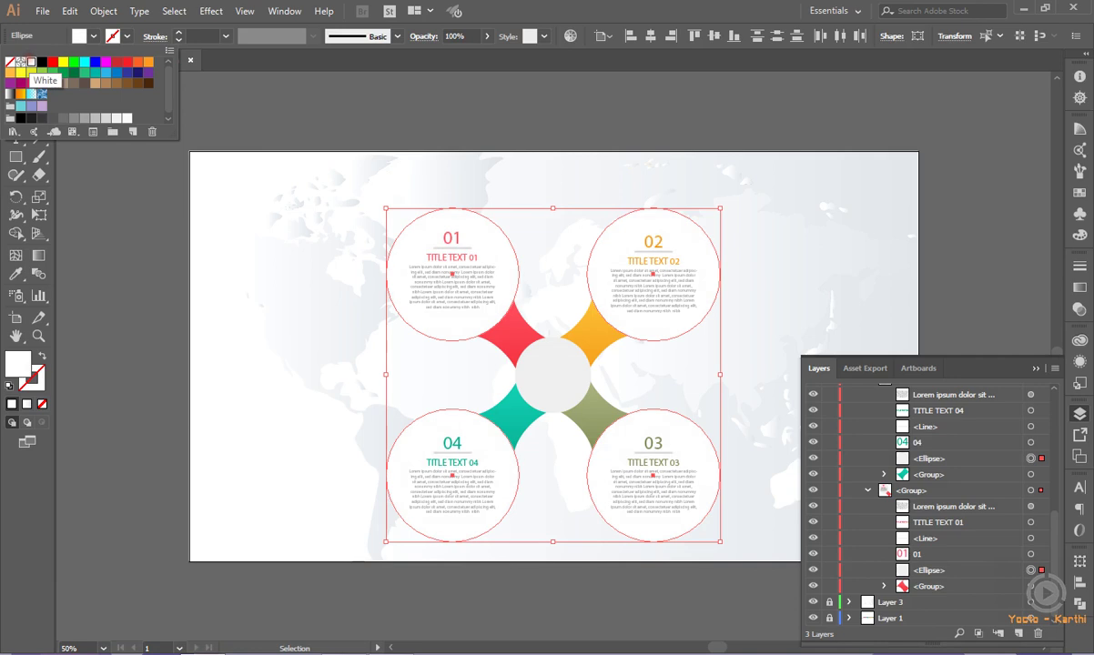
left_click(168, 253)
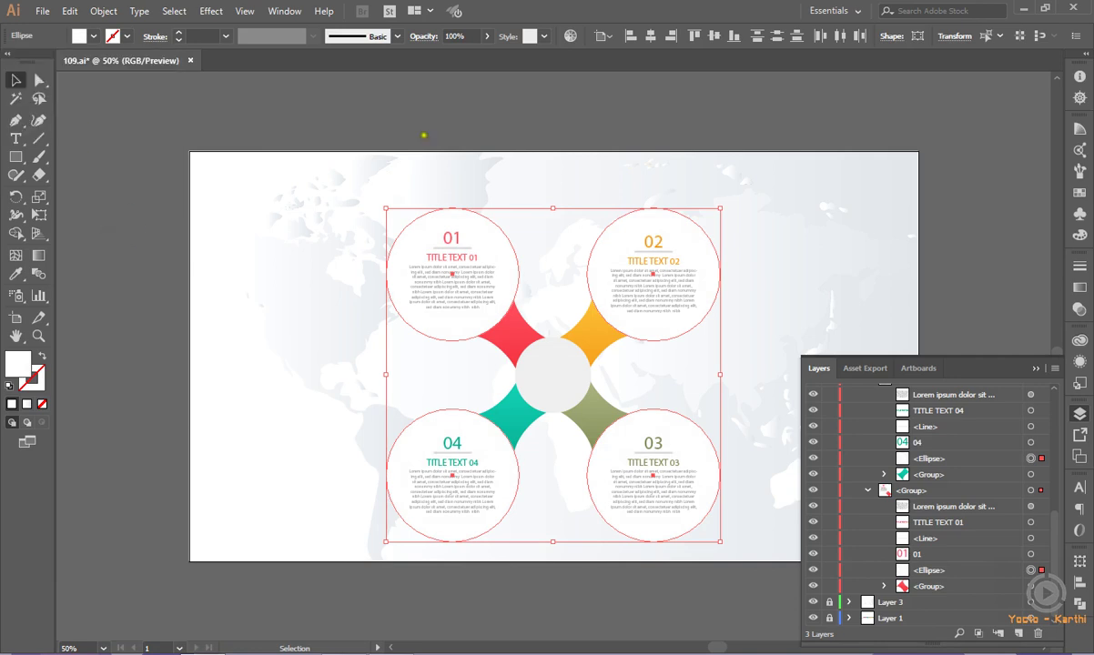
Step: Give the four circles a 75% Multiply drop shadow: 3 px X/Y offset, 5 px blur
left_click(211, 11)
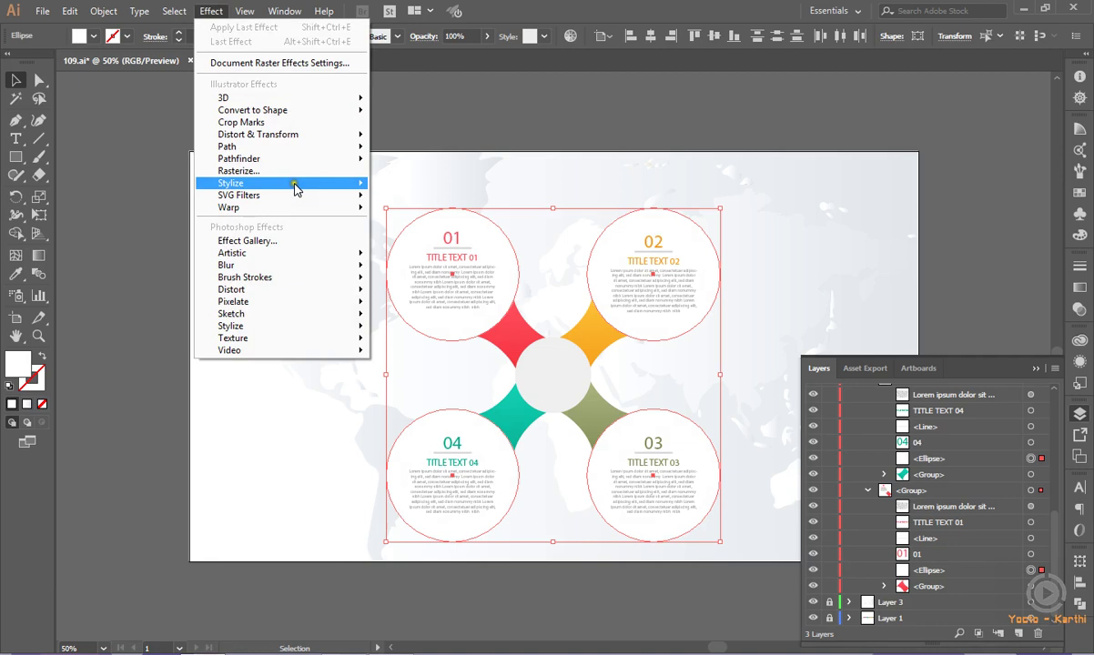
mouse_move(231, 183)
left_click(390, 179)
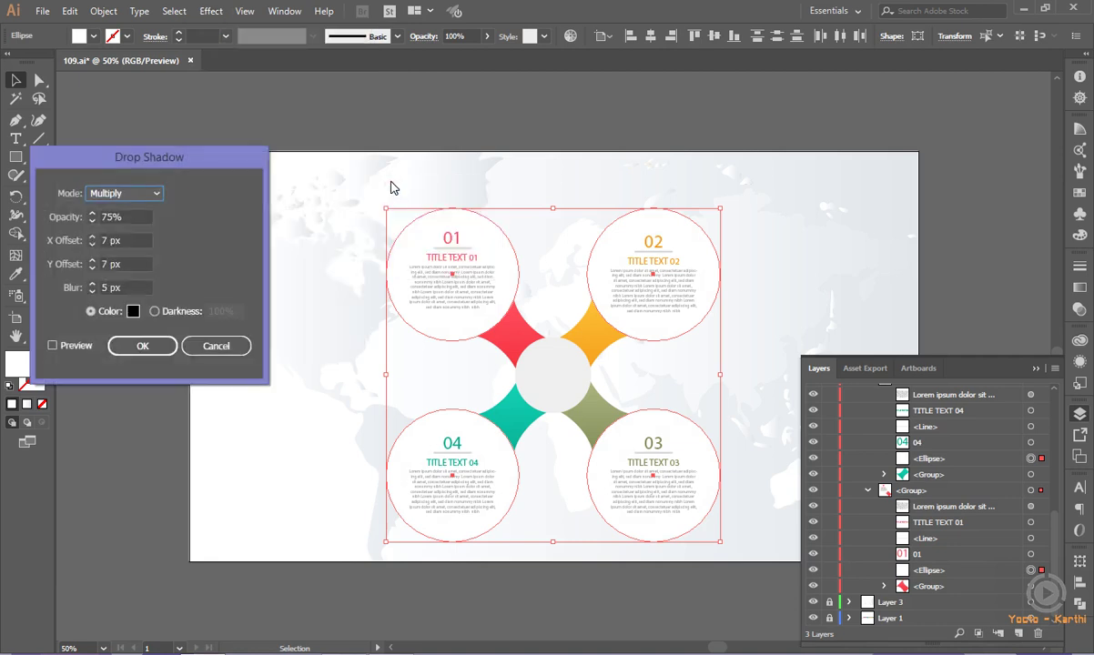
left_click(77, 347)
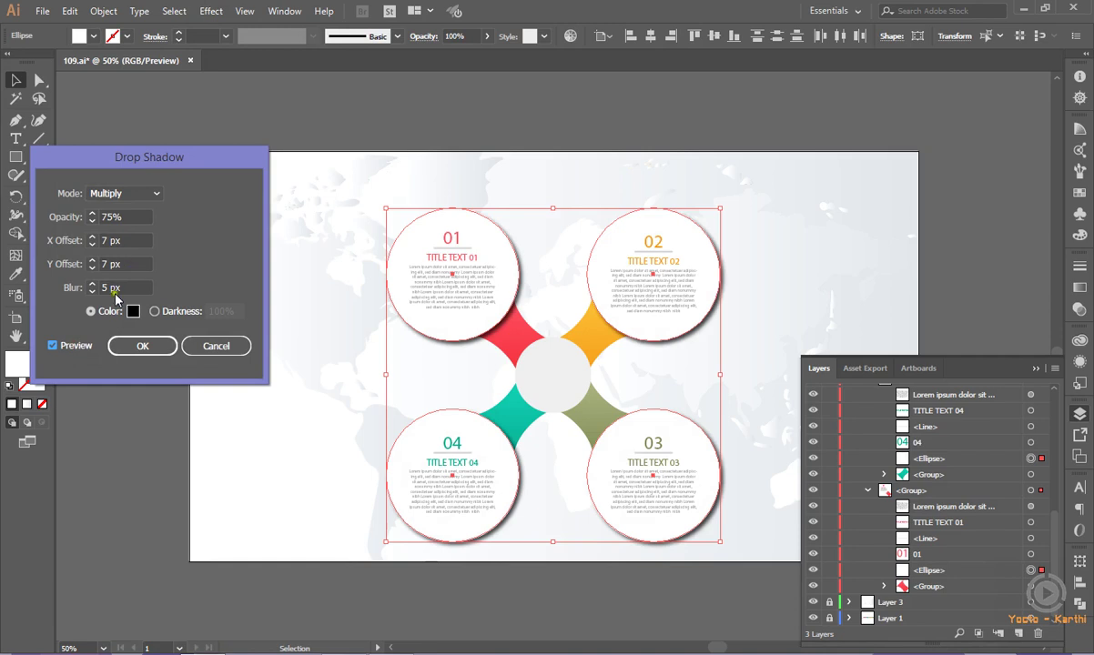
left_click(105, 240)
key("Down")
key("Down")
key("Down")
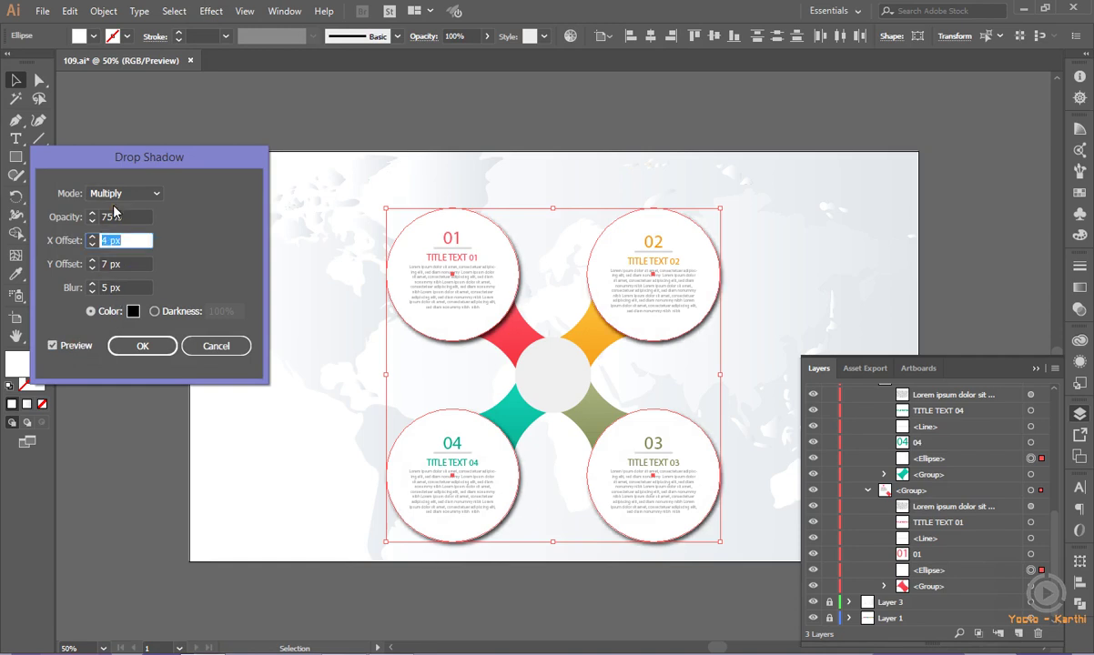
key("Down")
key("Tab")
key("Down")
key("Down")
key("Down")
key("Down")
key("Tab")
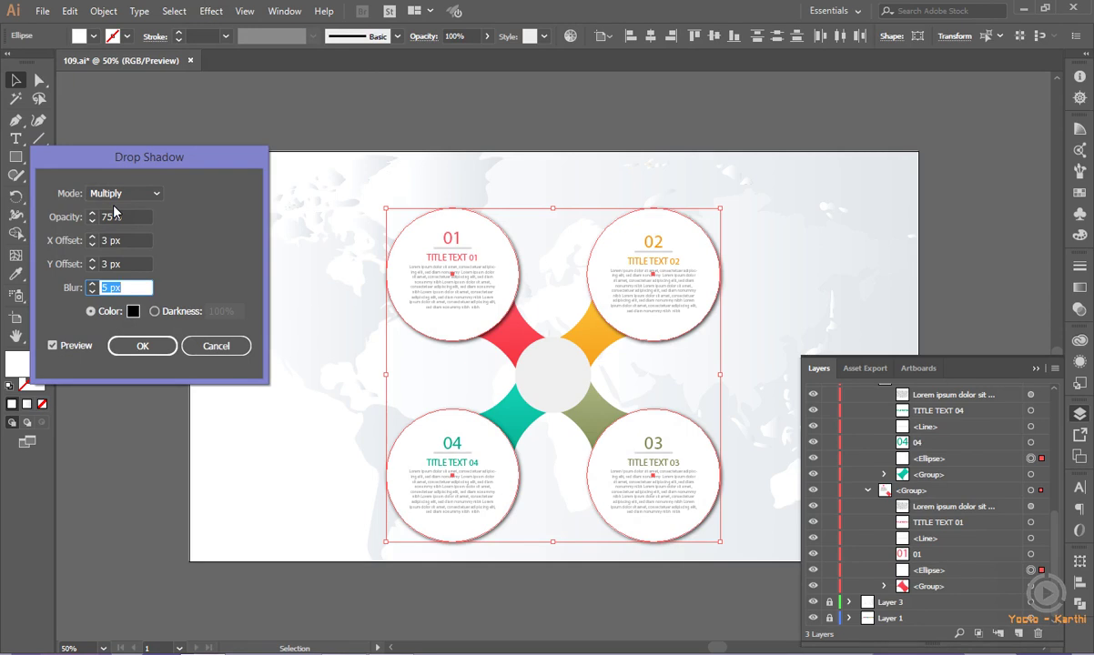
key("Return")
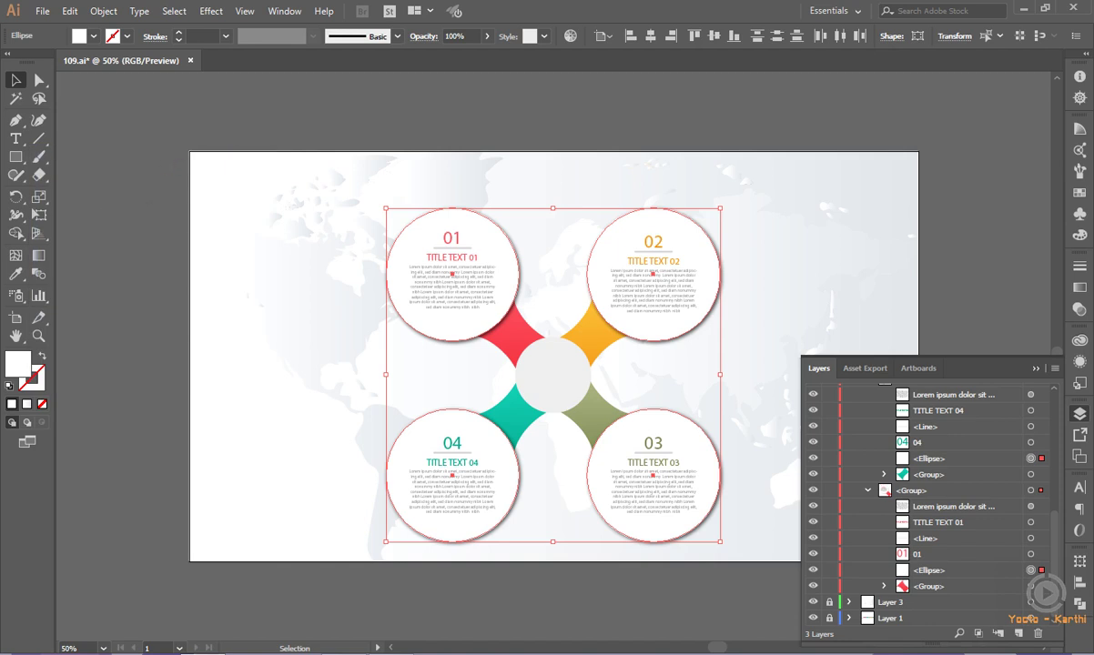
left_click(159, 168)
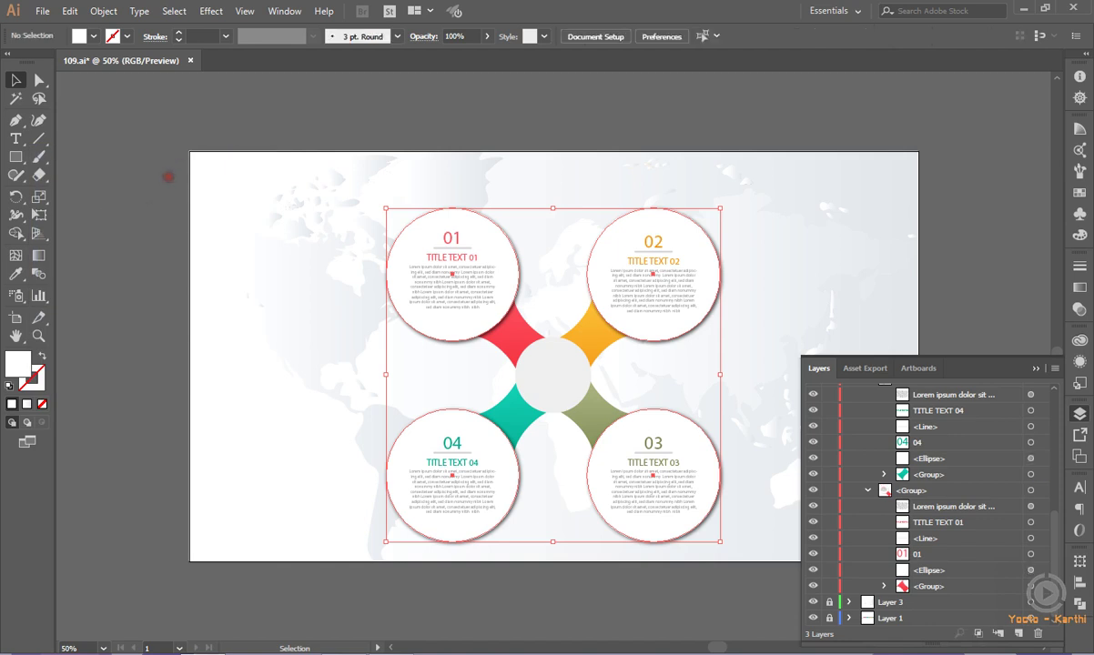
Step: Fill the centre circle with white
left_click(1035, 369)
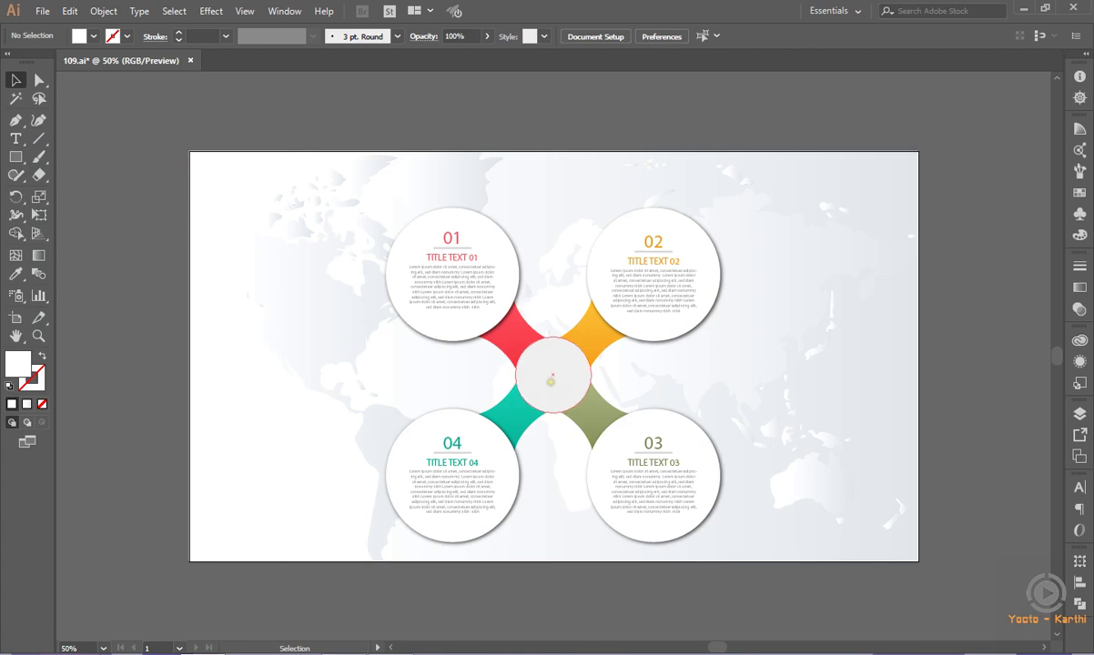
left_click(519, 359)
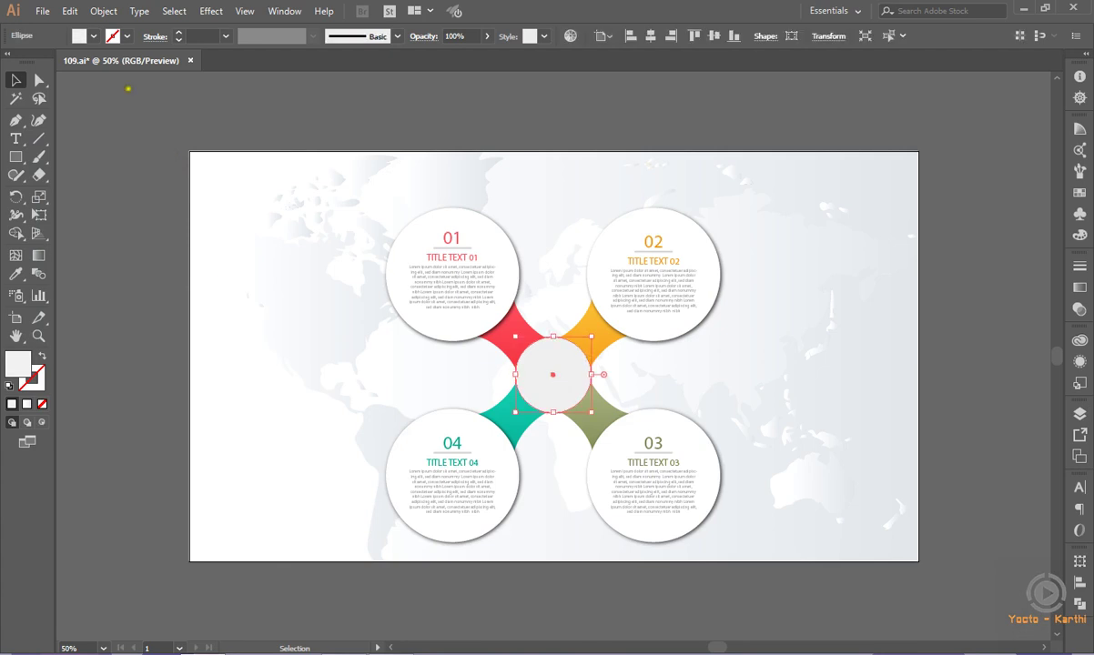
left_click(93, 36)
left_click(31, 62)
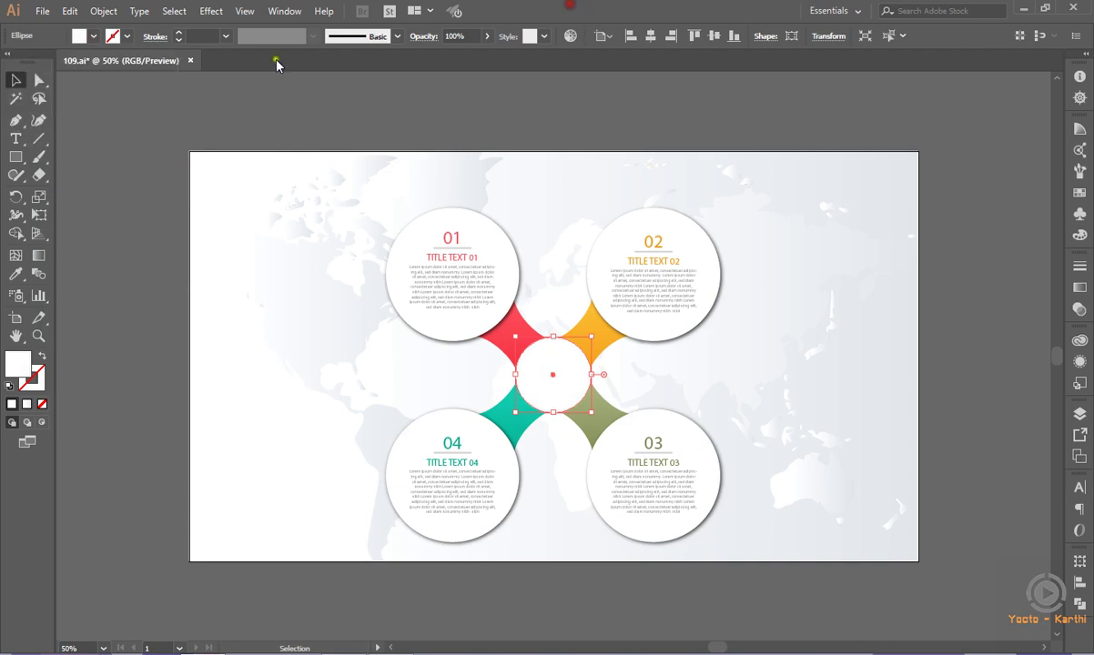
Step: Apply the same drop shadow to the centre circle and zoom in to 67%
left_click(211, 12)
mouse_move(231, 183)
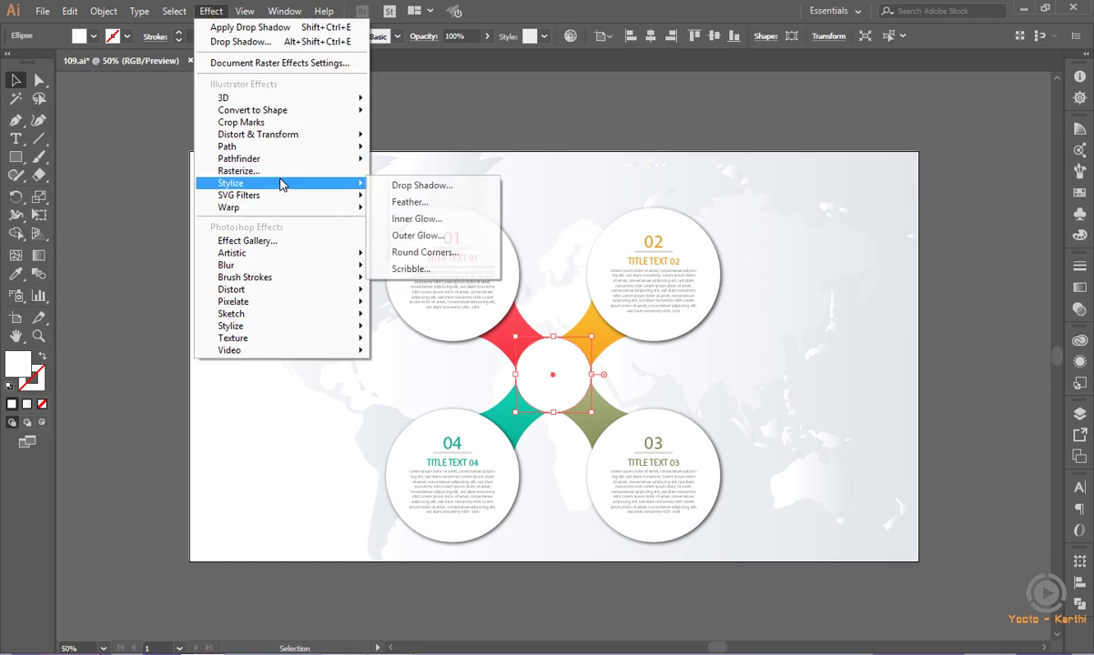
left_click(382, 186)
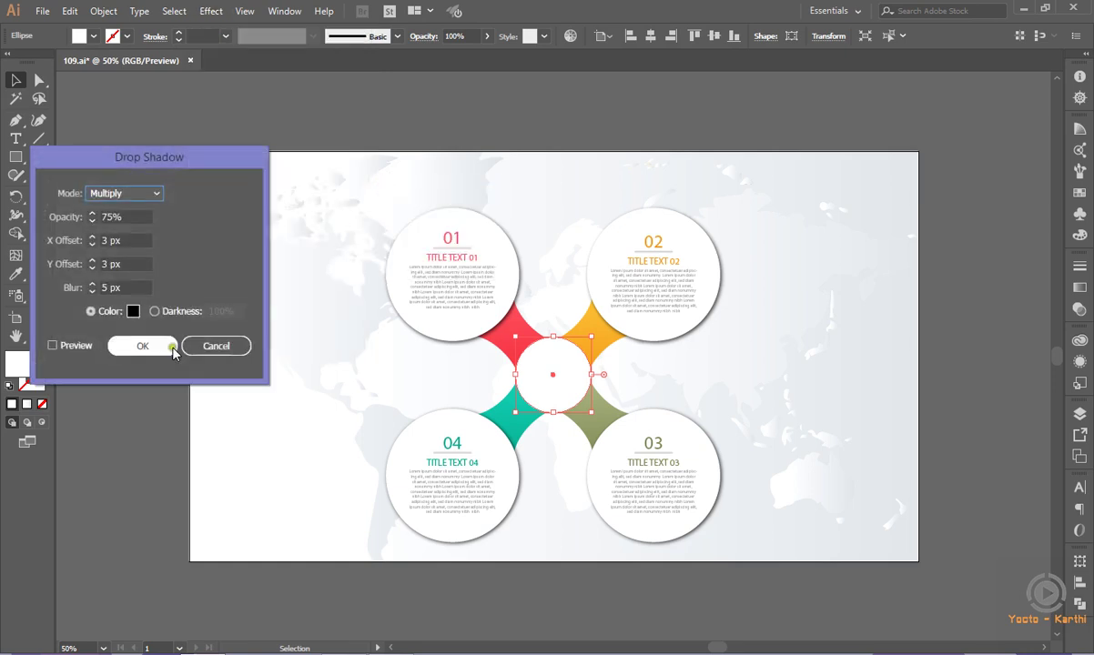
left_click(153, 351)
left_click(108, 296)
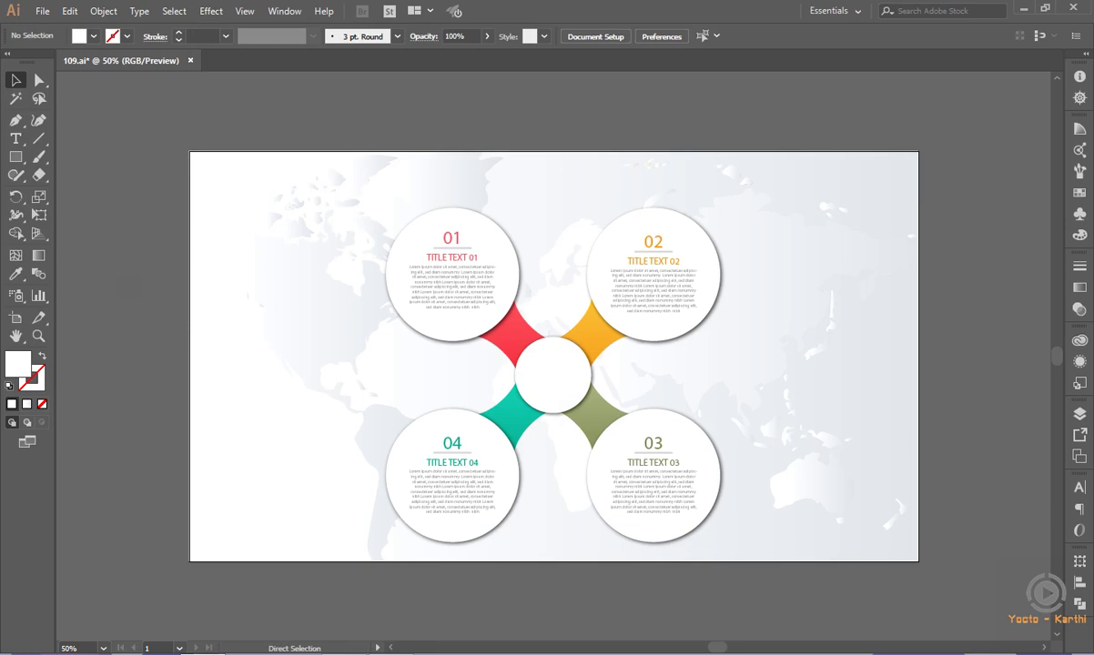
key("ctrl+plus")
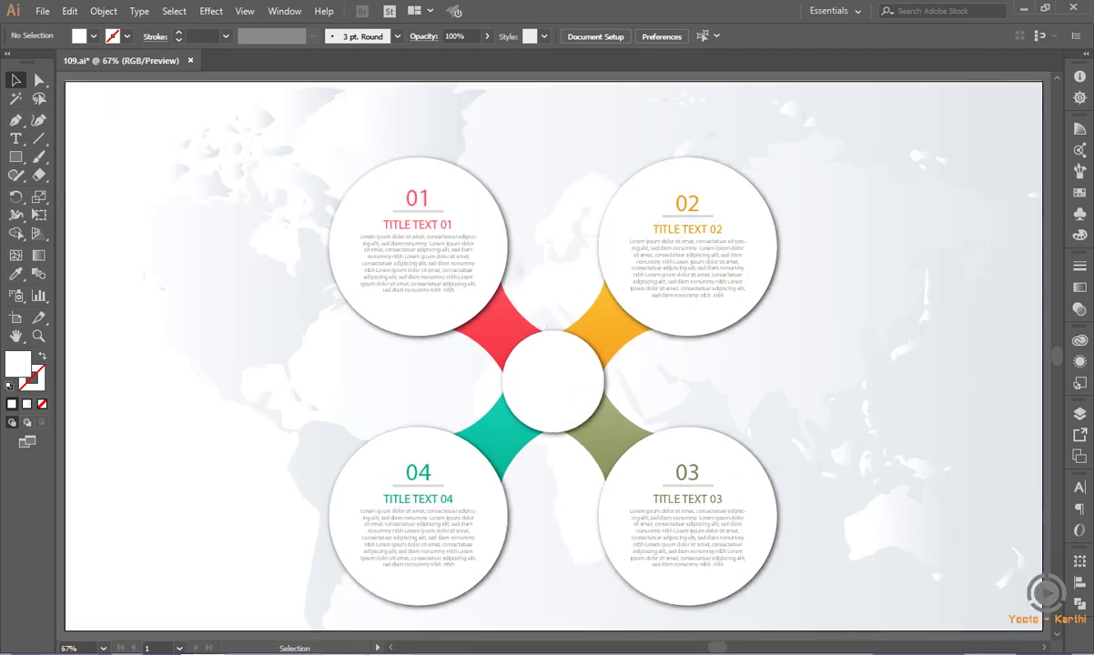